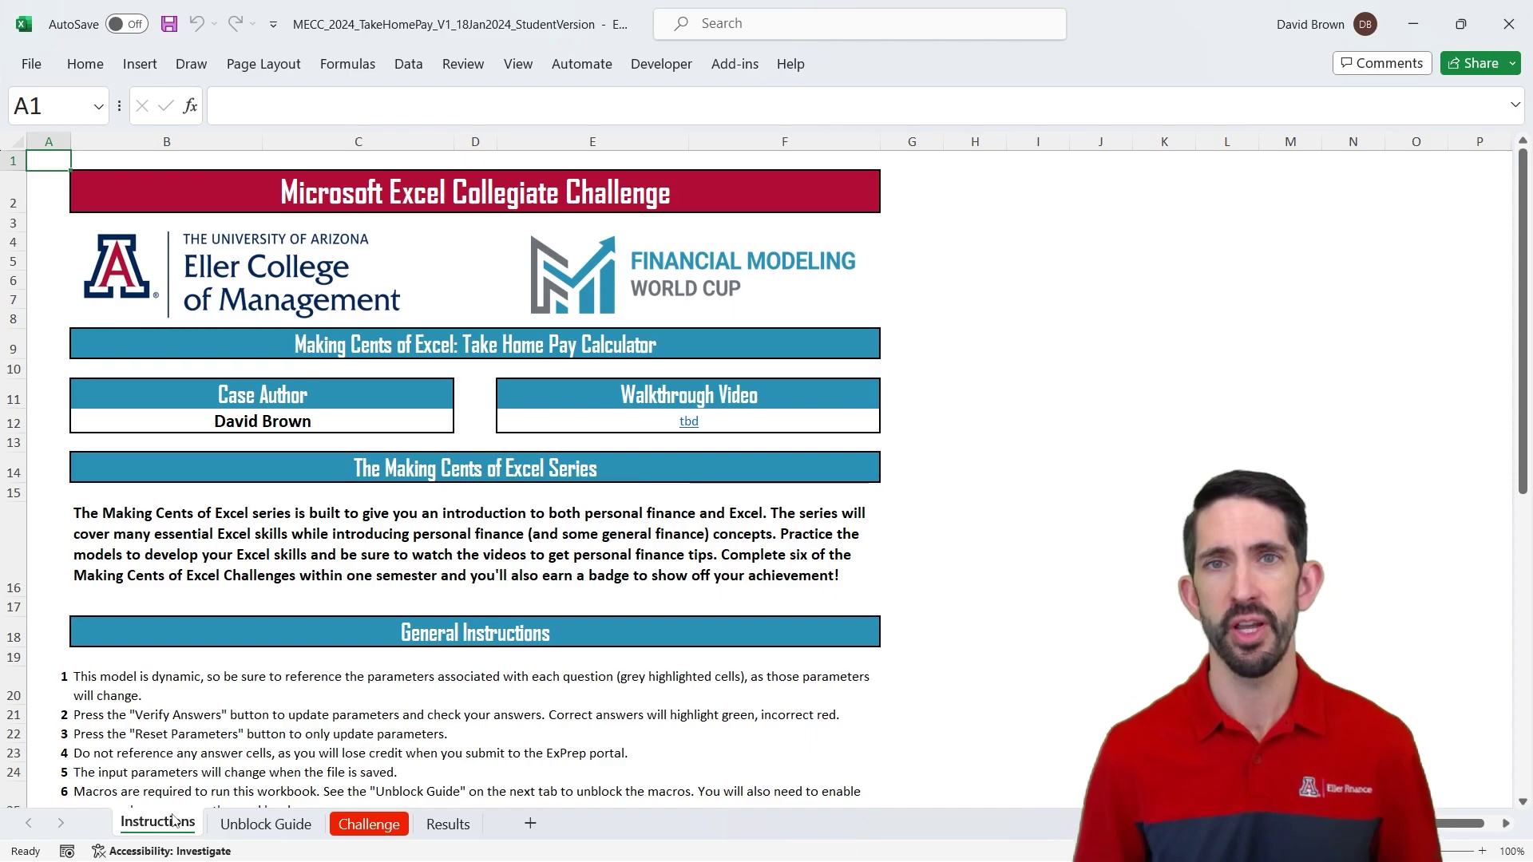
Move past the Unblock Guide sheet to the Challenge sheet with the take-home pay calculator
key("ctrl+Page_Down")
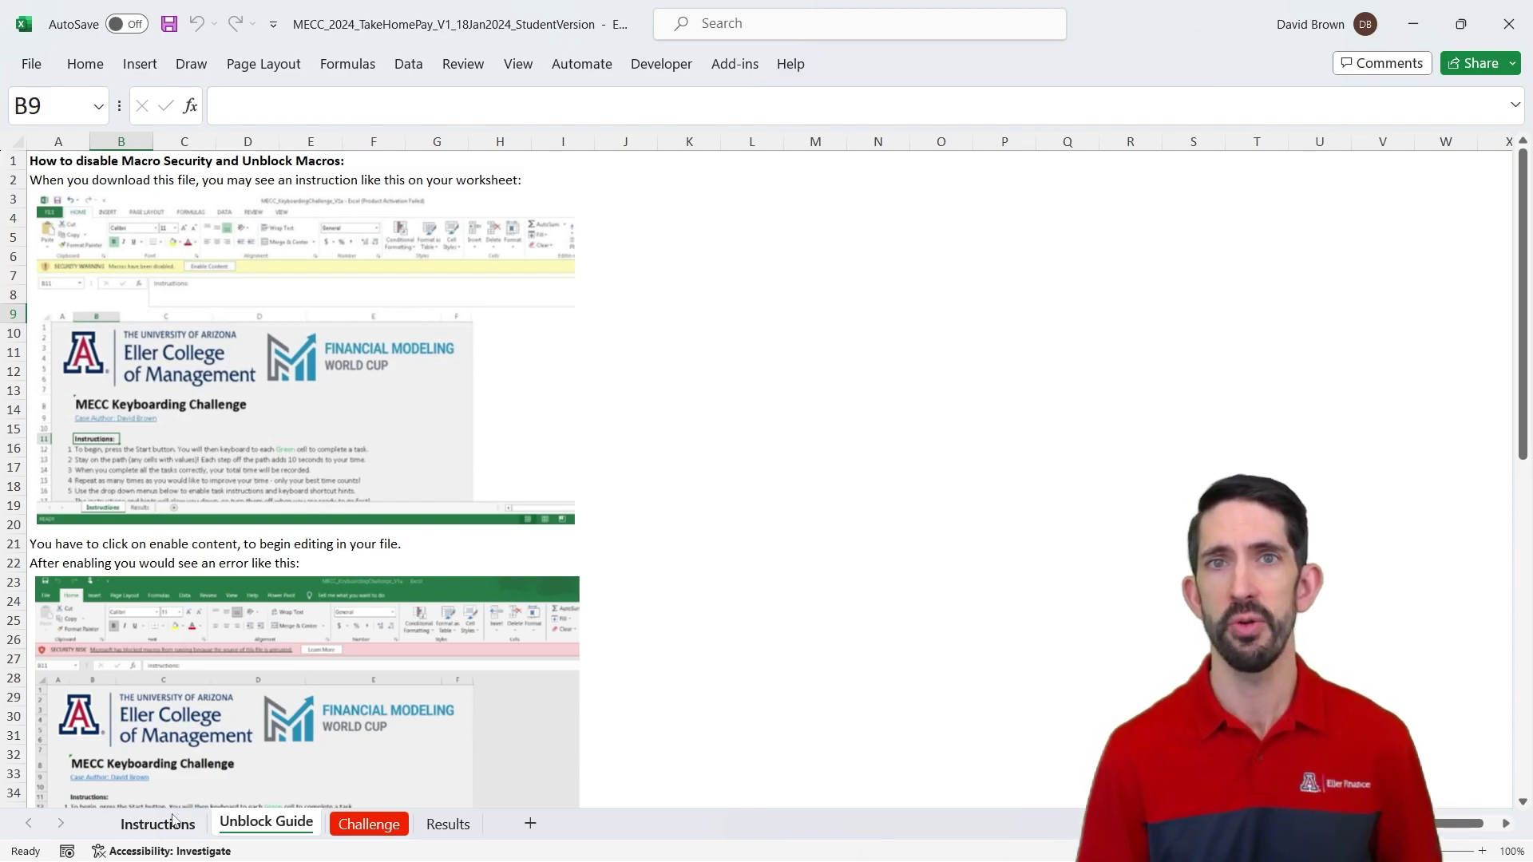
key("ctrl+Page_Down")
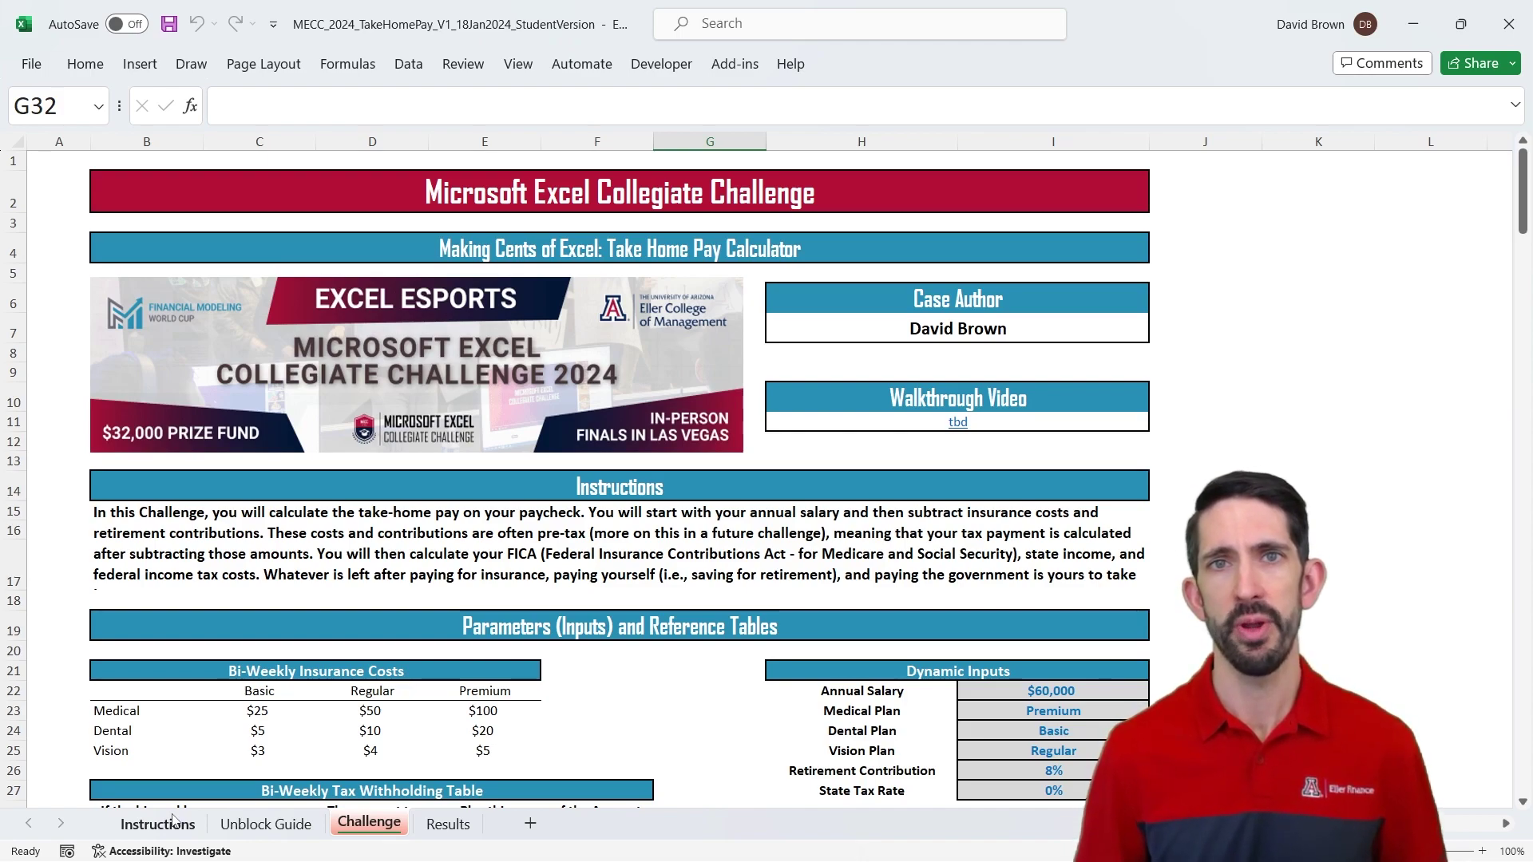
Select the six Dynamic Inputs cells and regenerate them to a $79,000 salary and 6% state tax
scroll(203, 810, "down", 3)
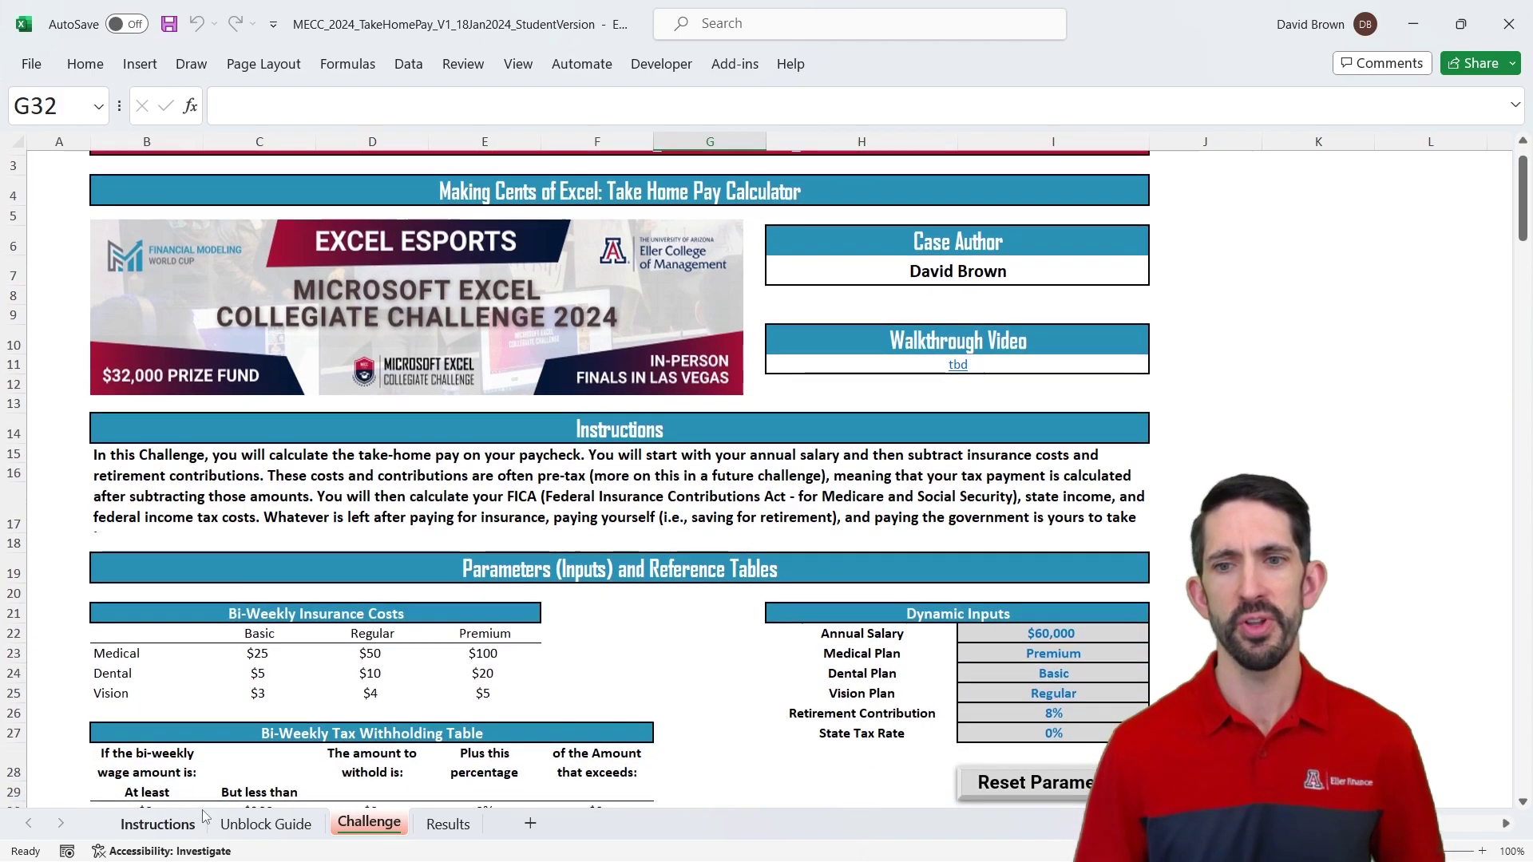
scroll(203, 810, "down", 2)
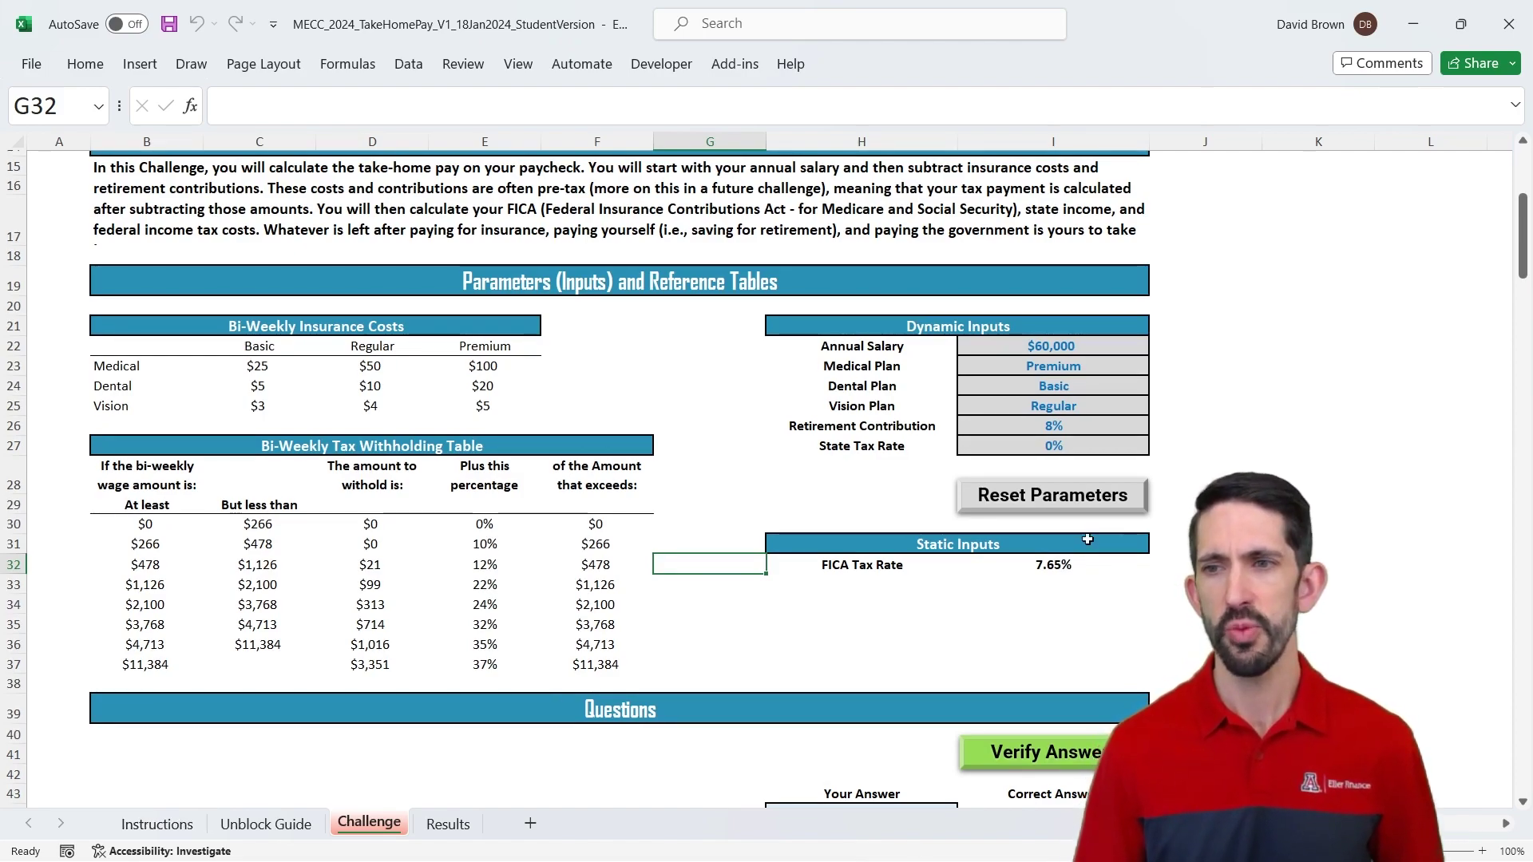
left_click(1128, 348)
key("shift+Down")
key("shift+Down")
key("shift+Down")
key("shift+Down")
key("shift+Down")
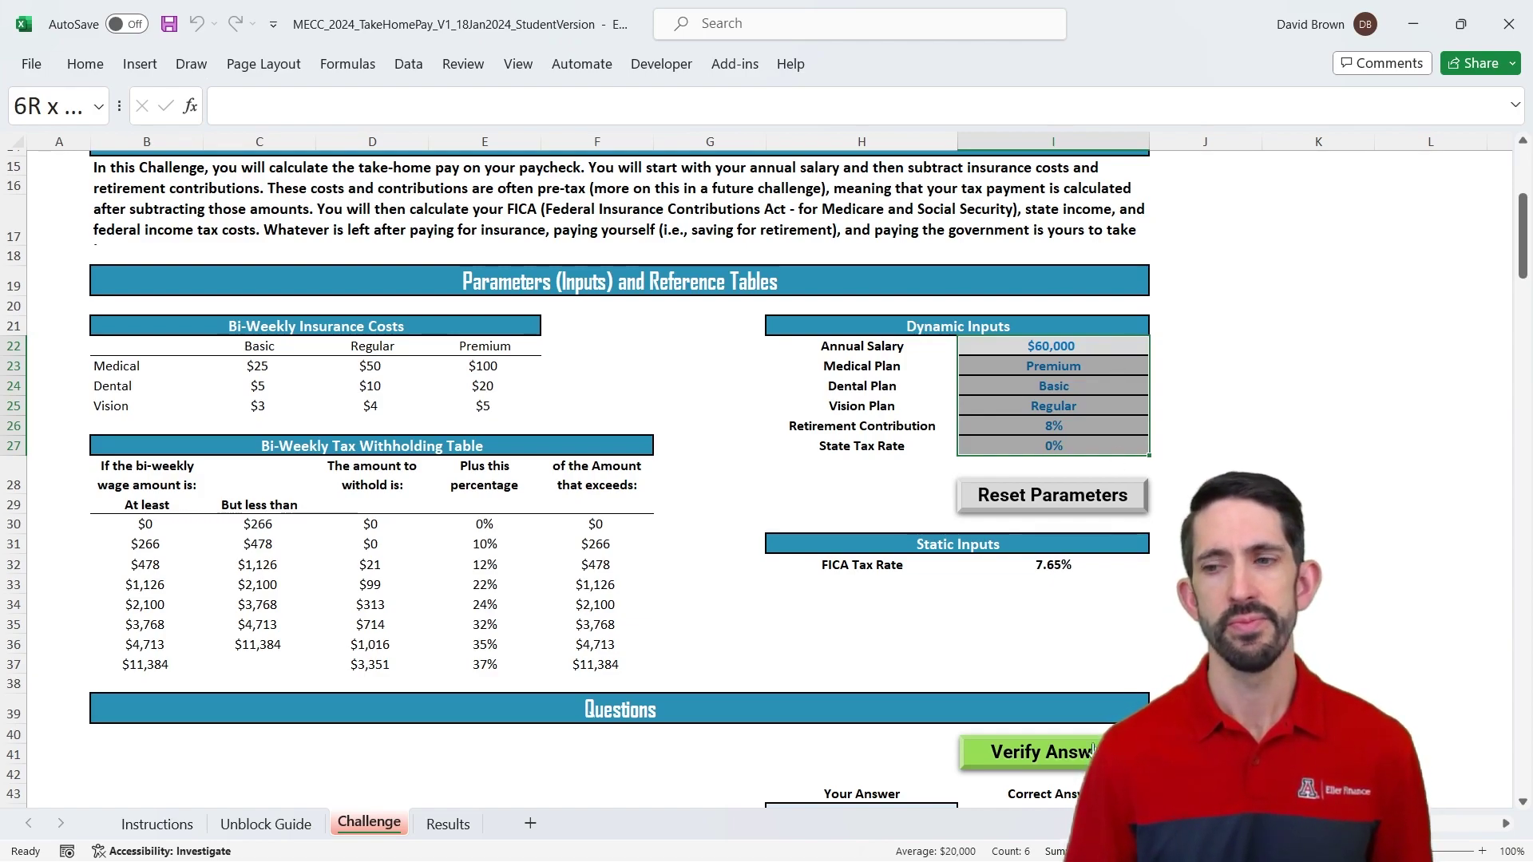
left_click(1054, 499)
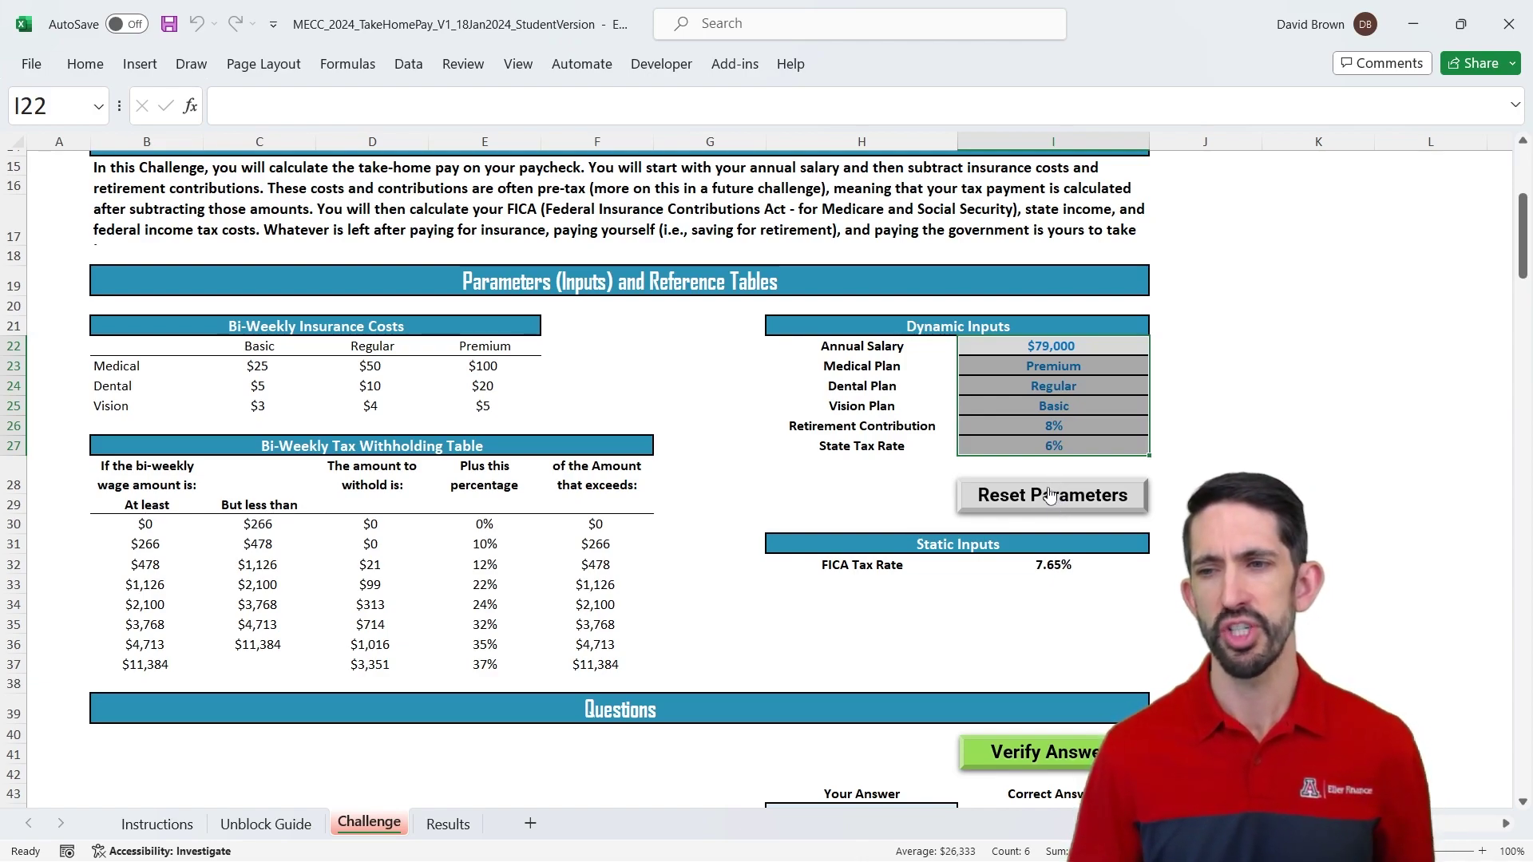
Regenerate inputs twice to a $55,000 salary and 0% state tax, then note the 7.65% FICA rate
left_click(1049, 495)
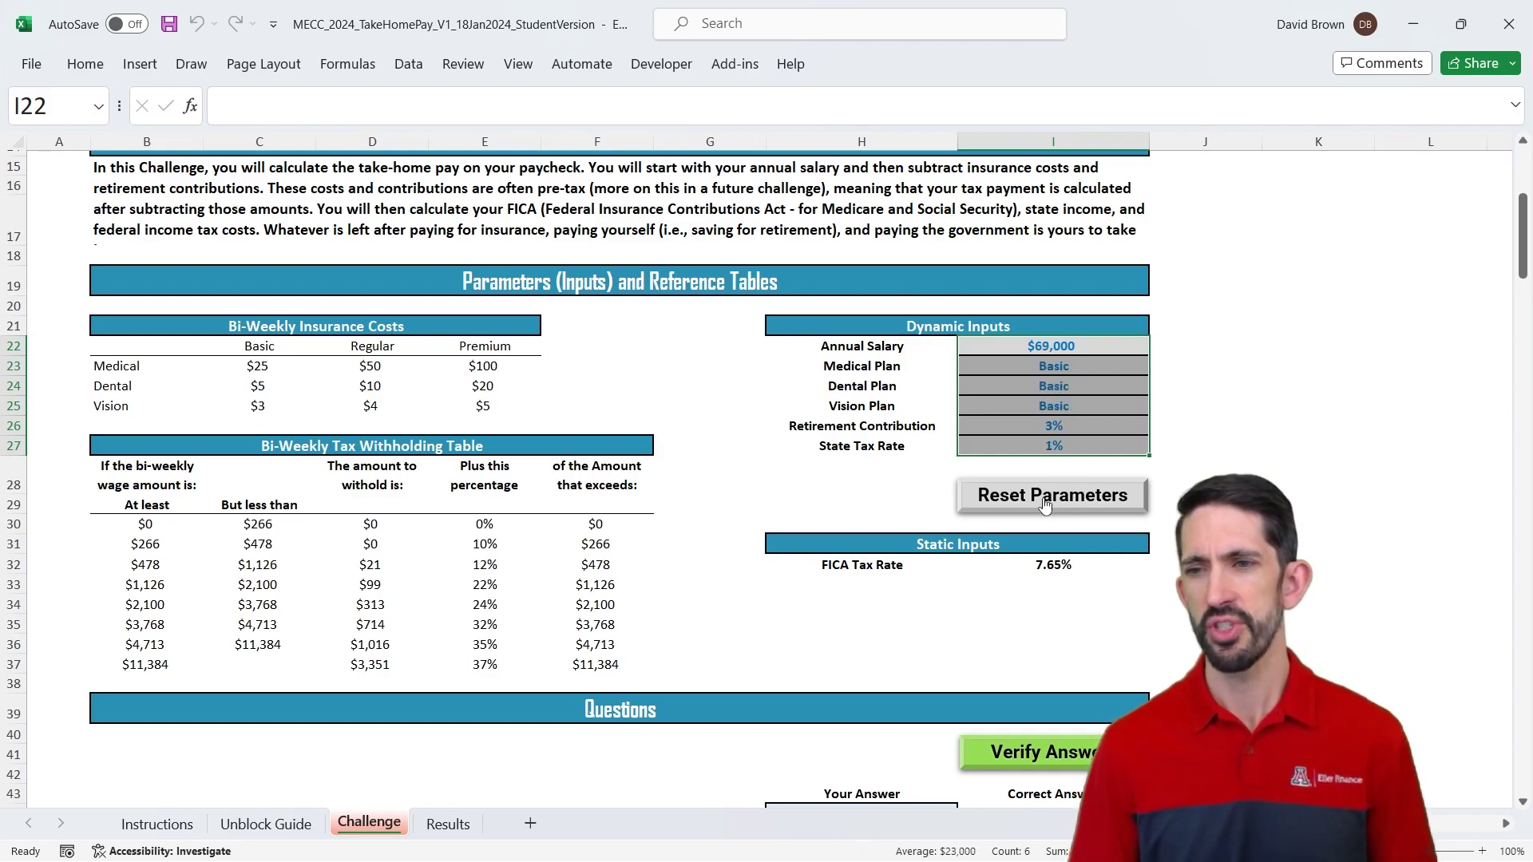
left_click(1046, 498)
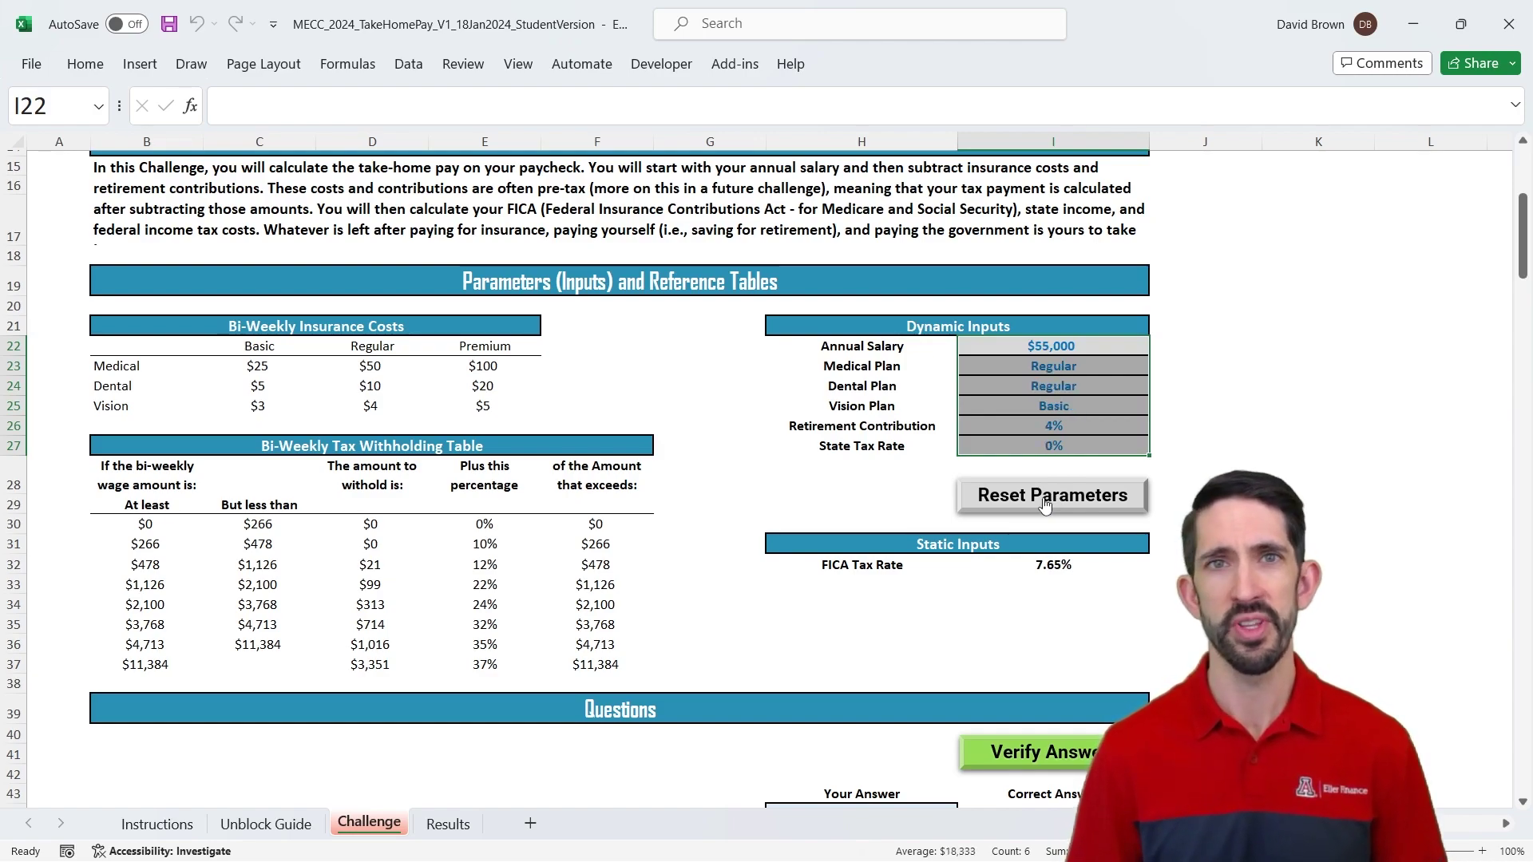
left_click(1059, 445)
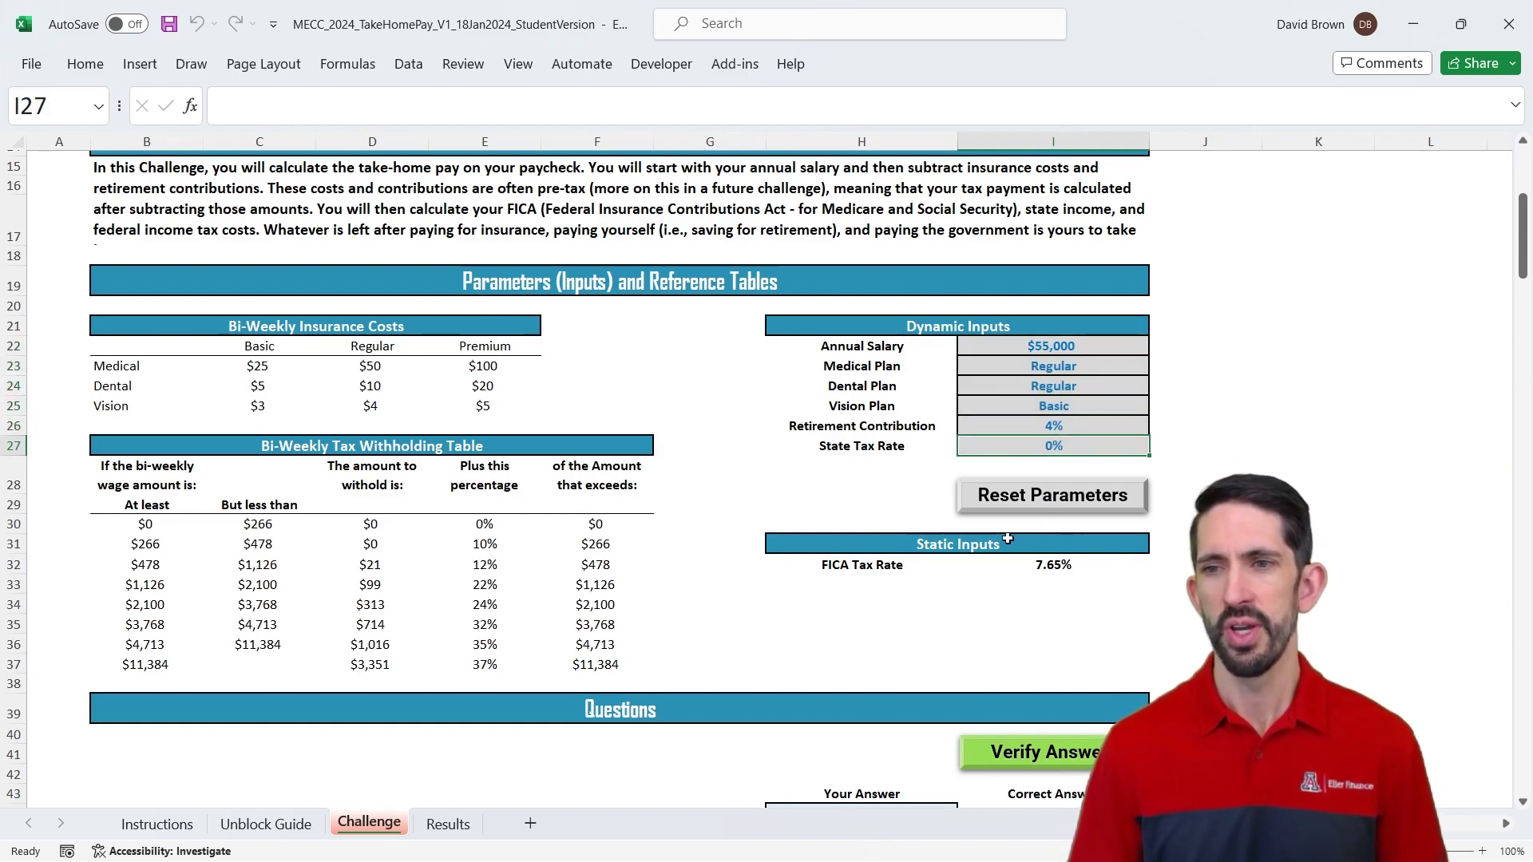
left_click(1050, 567)
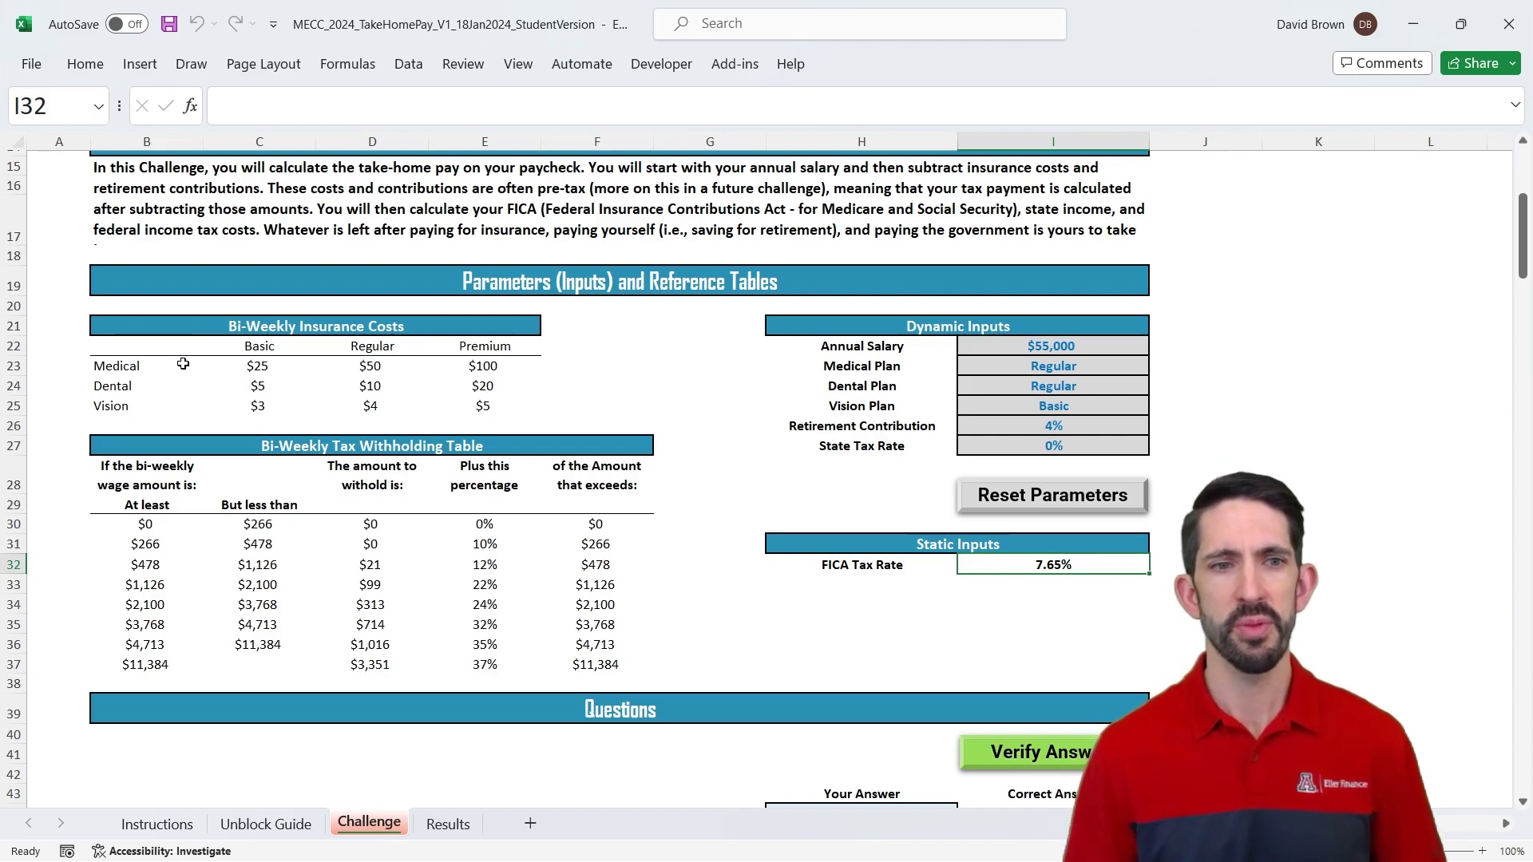
Walk through the insurance cost table's Medical, Dental and Vision rows and Basic, Regular, Premium plans
left_click(137, 356)
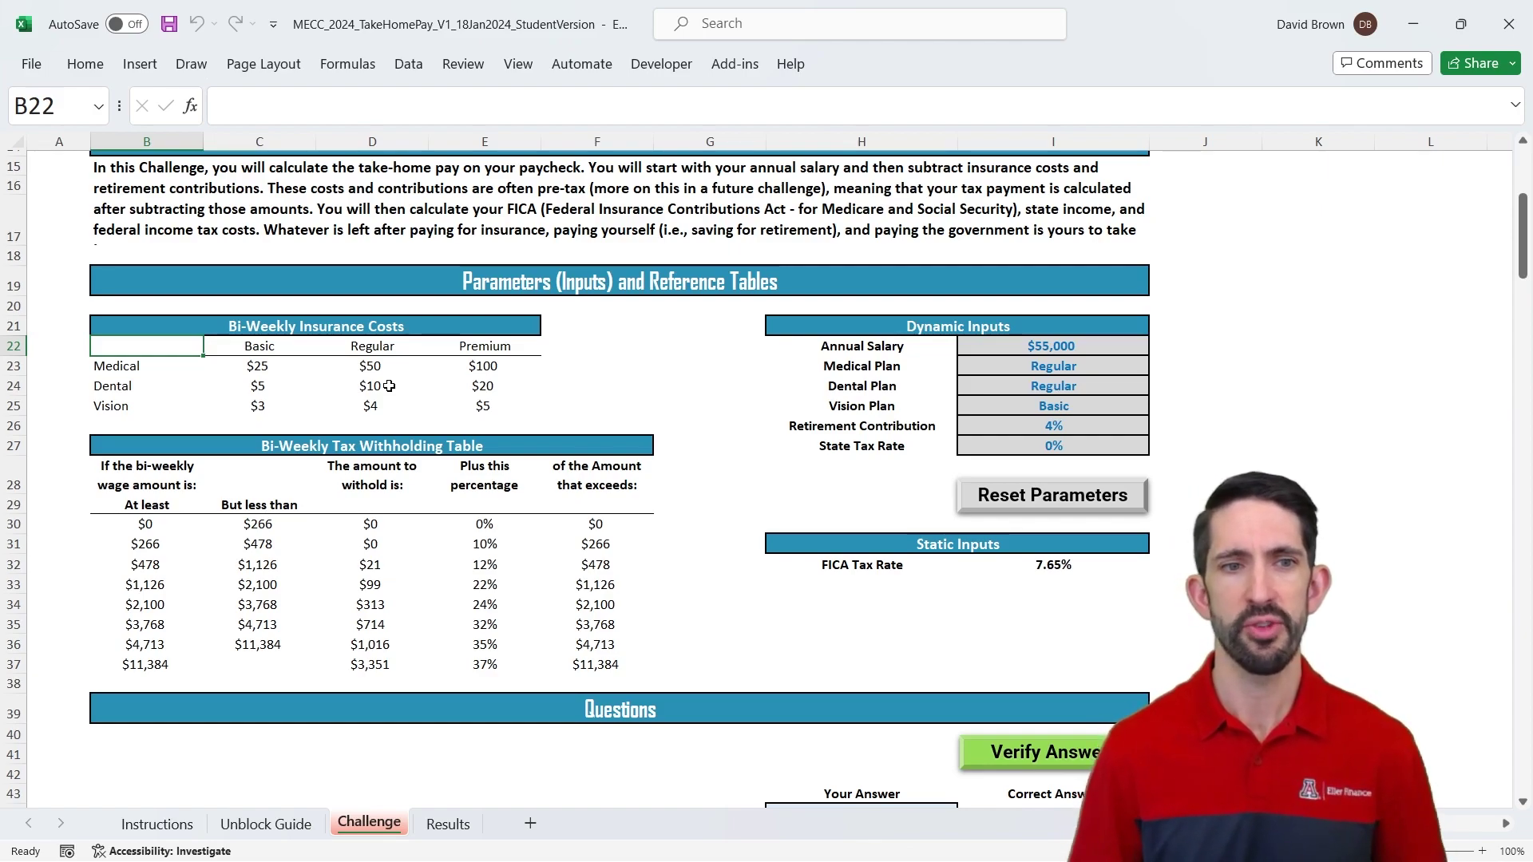
key("Down")
key("Down")
key("Down")
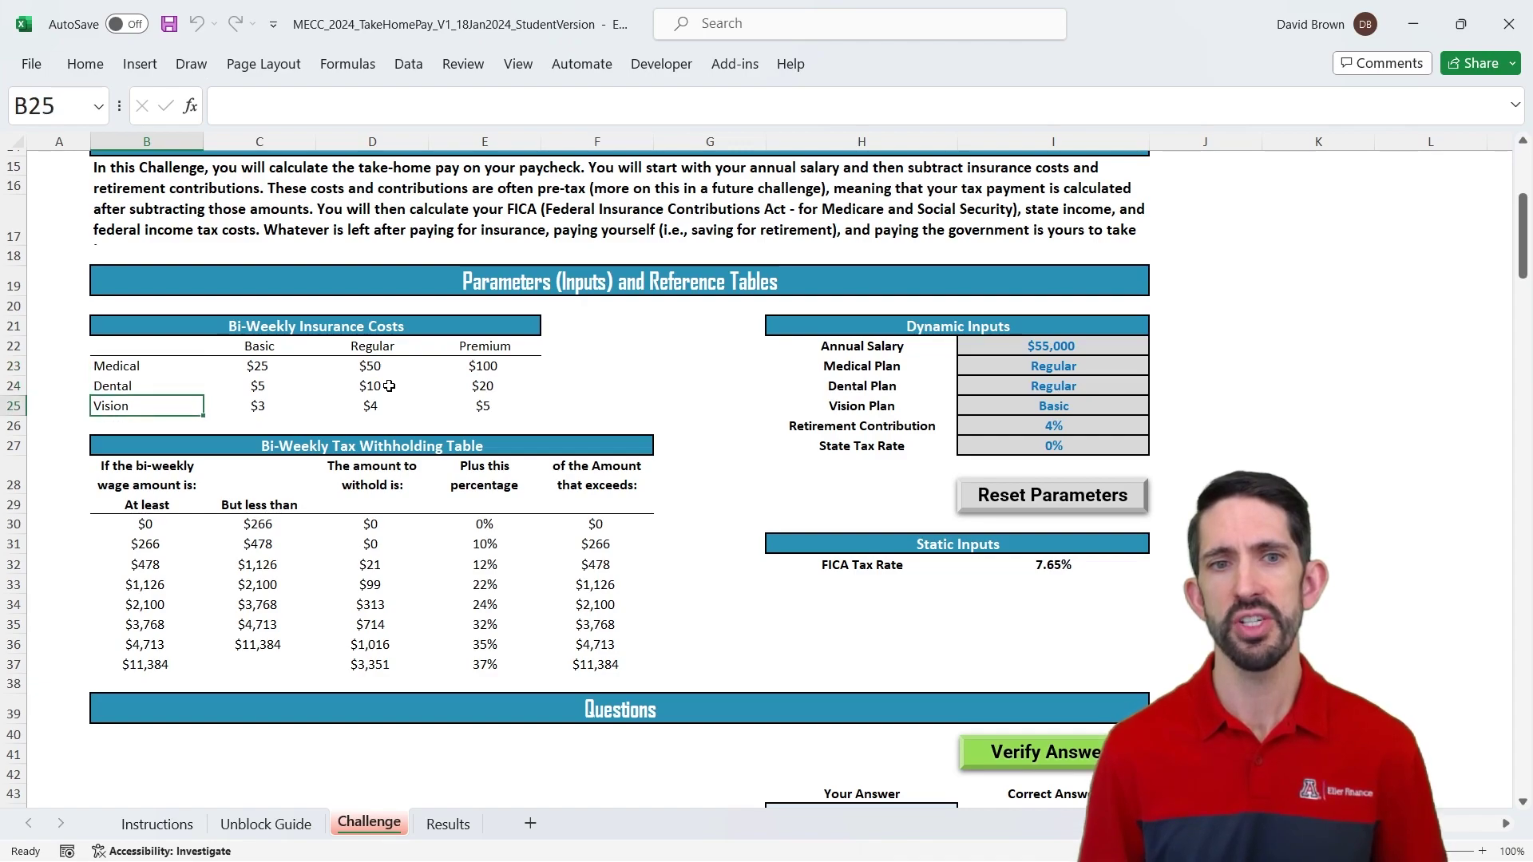
key("Up")
key("Up")
key("Up")
key("Right")
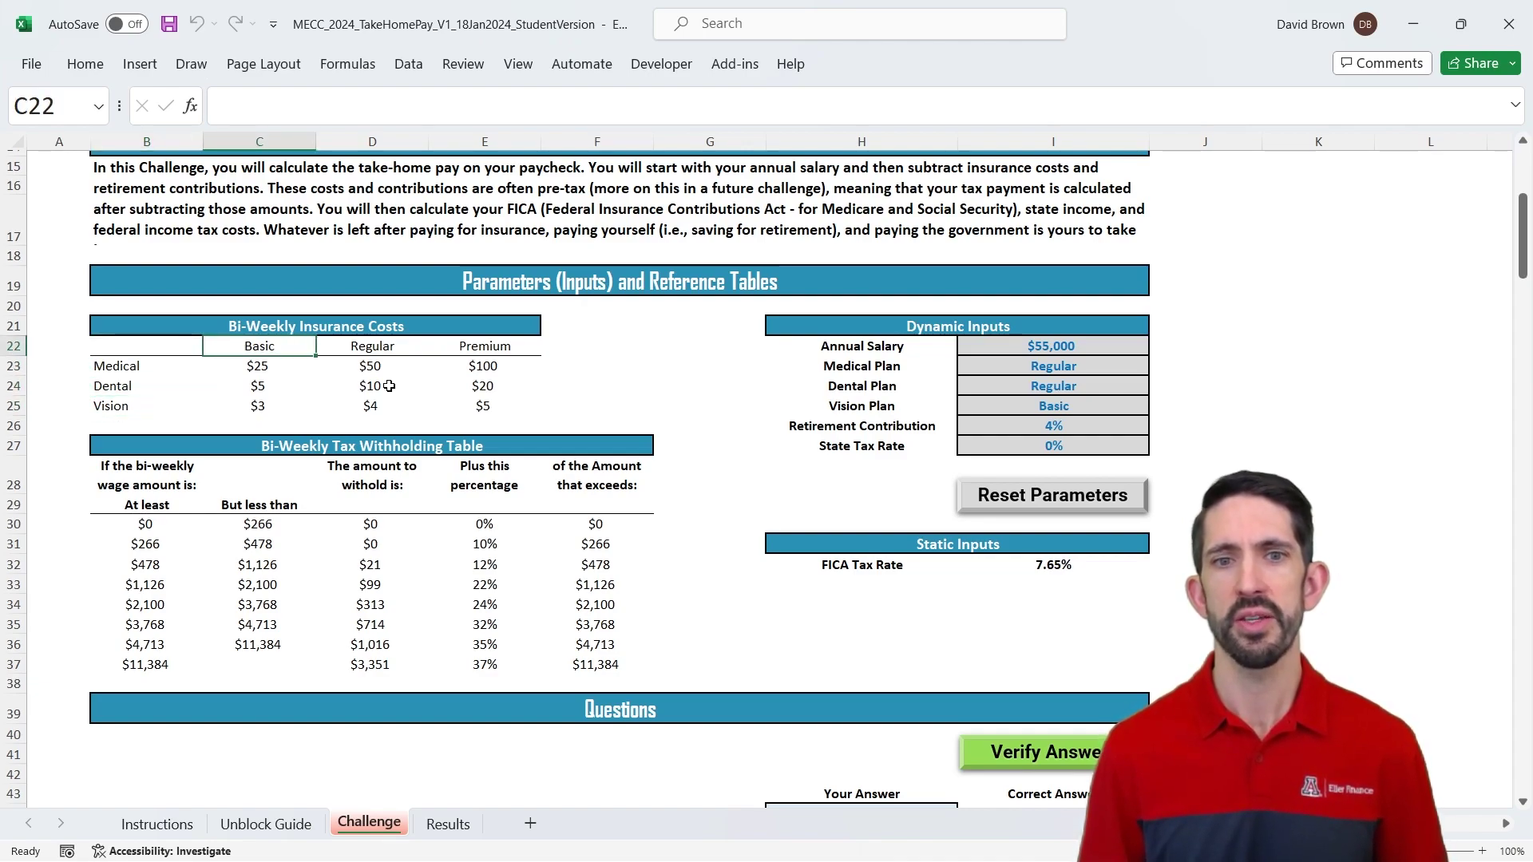
key("Right")
key("Right")
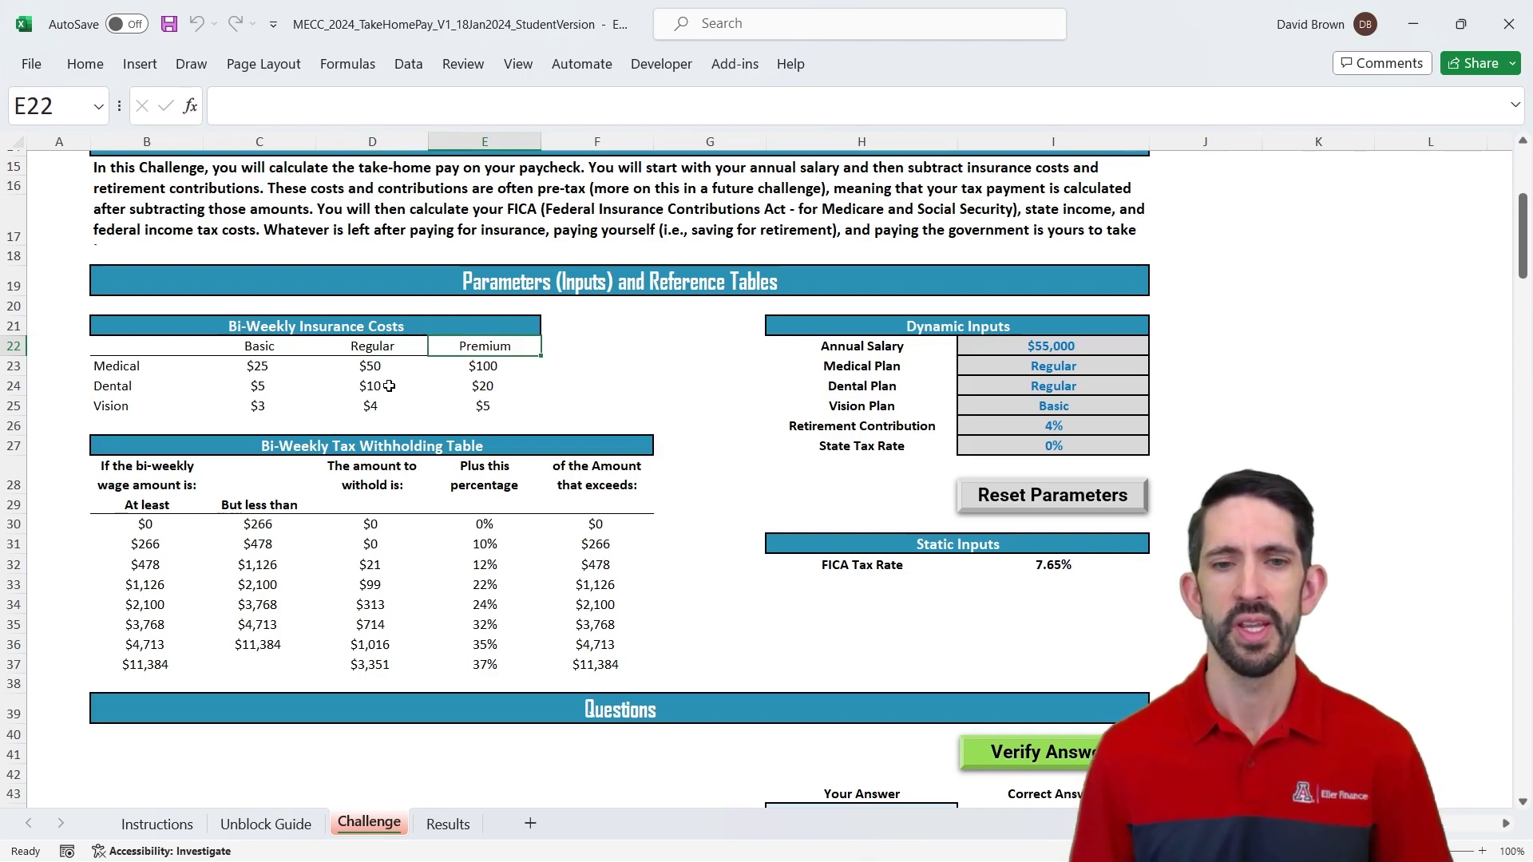
Select the Bi-Weekly Tax Withholding Table, note the 22% bracket, and bring the 11 questions into view
left_click_drag(105, 444, 613, 664)
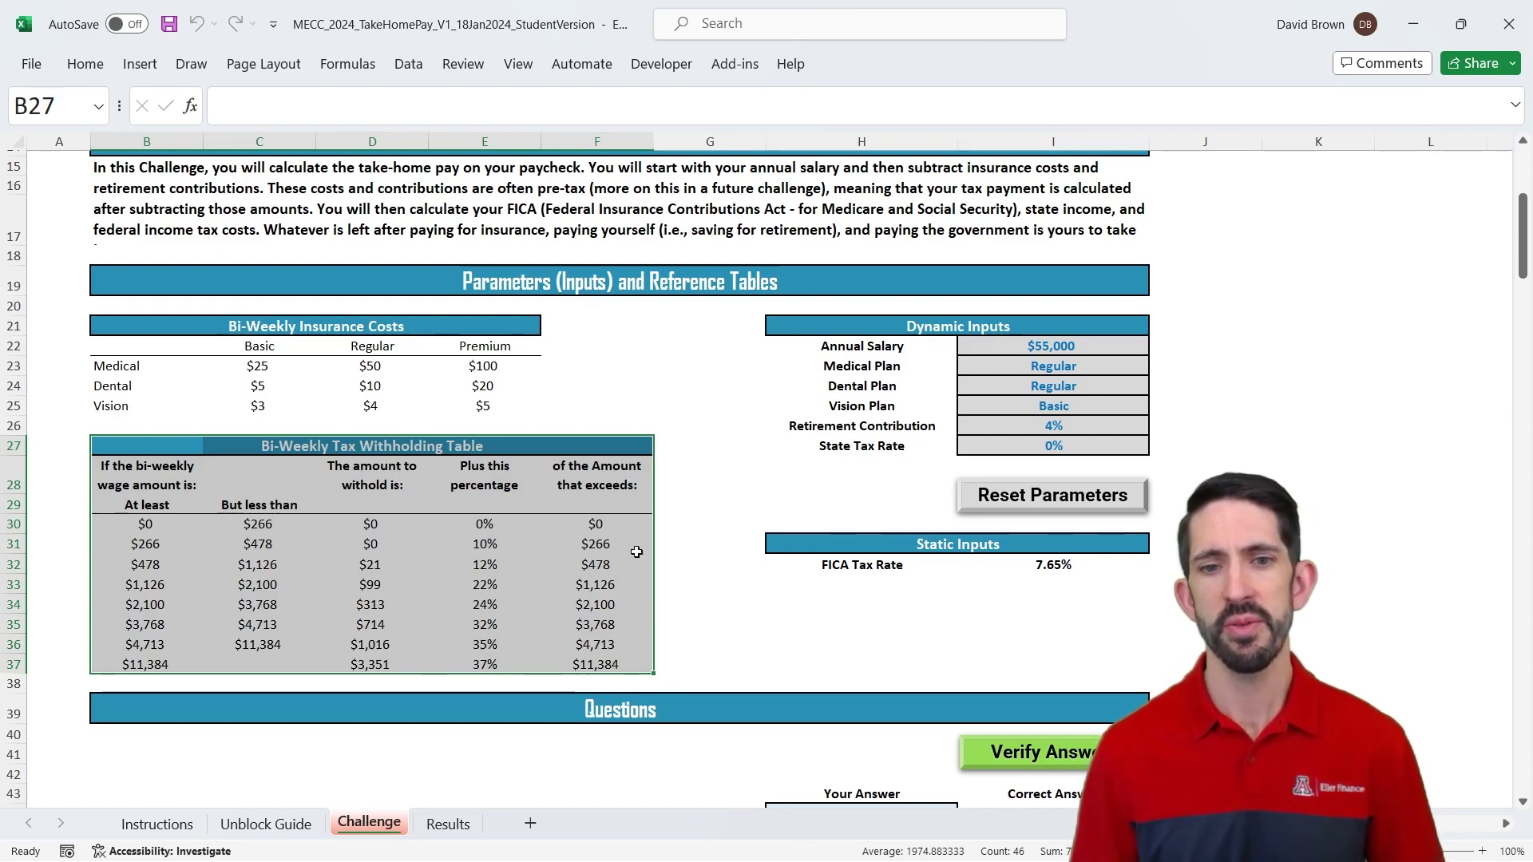
left_click(491, 585)
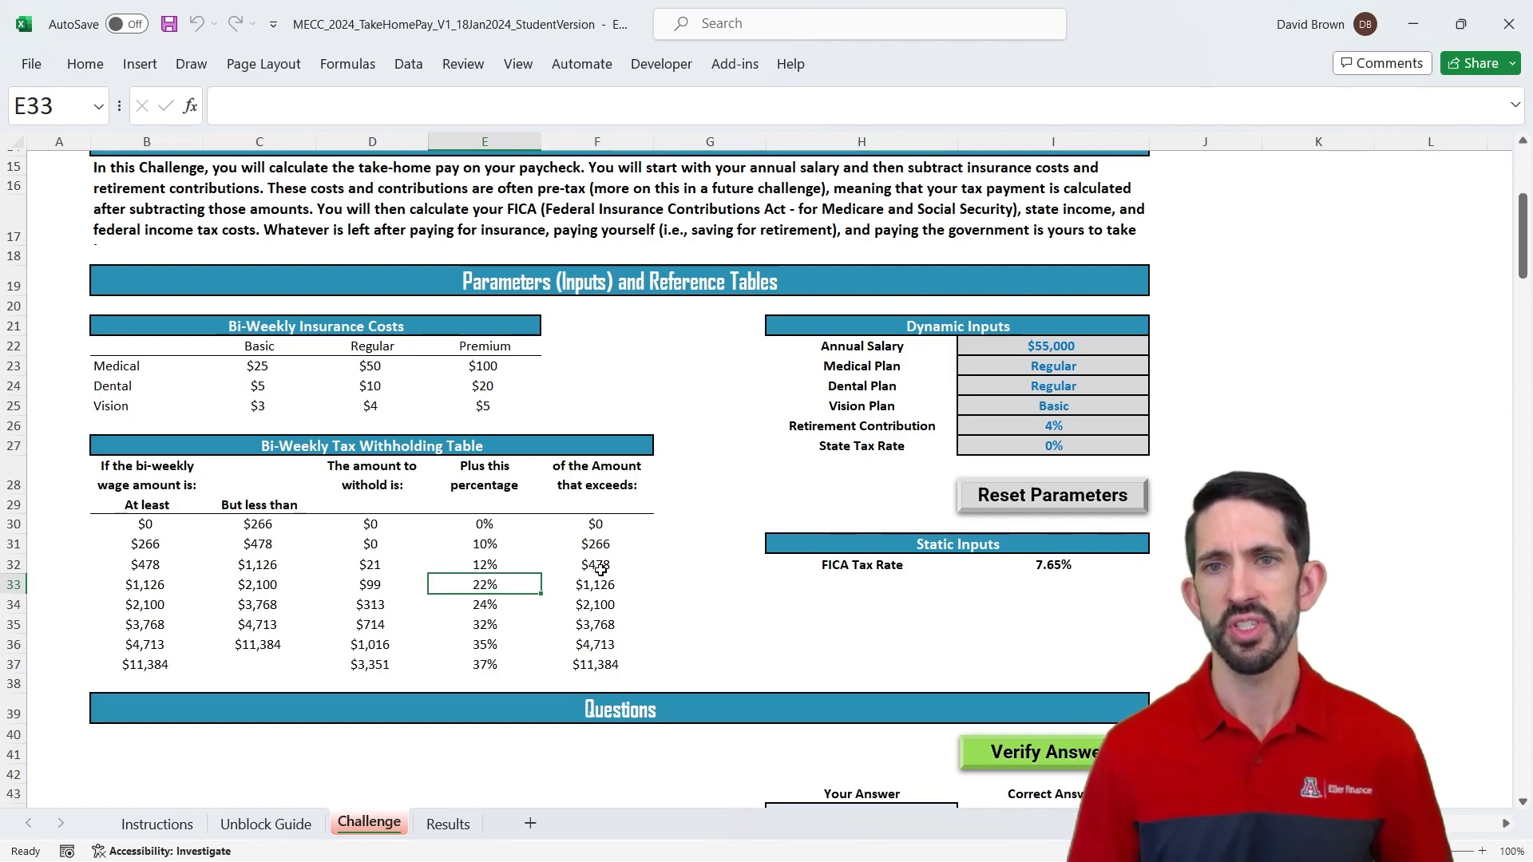
scroll(602, 570, "down", 2)
scroll(601, 570, "down", 3)
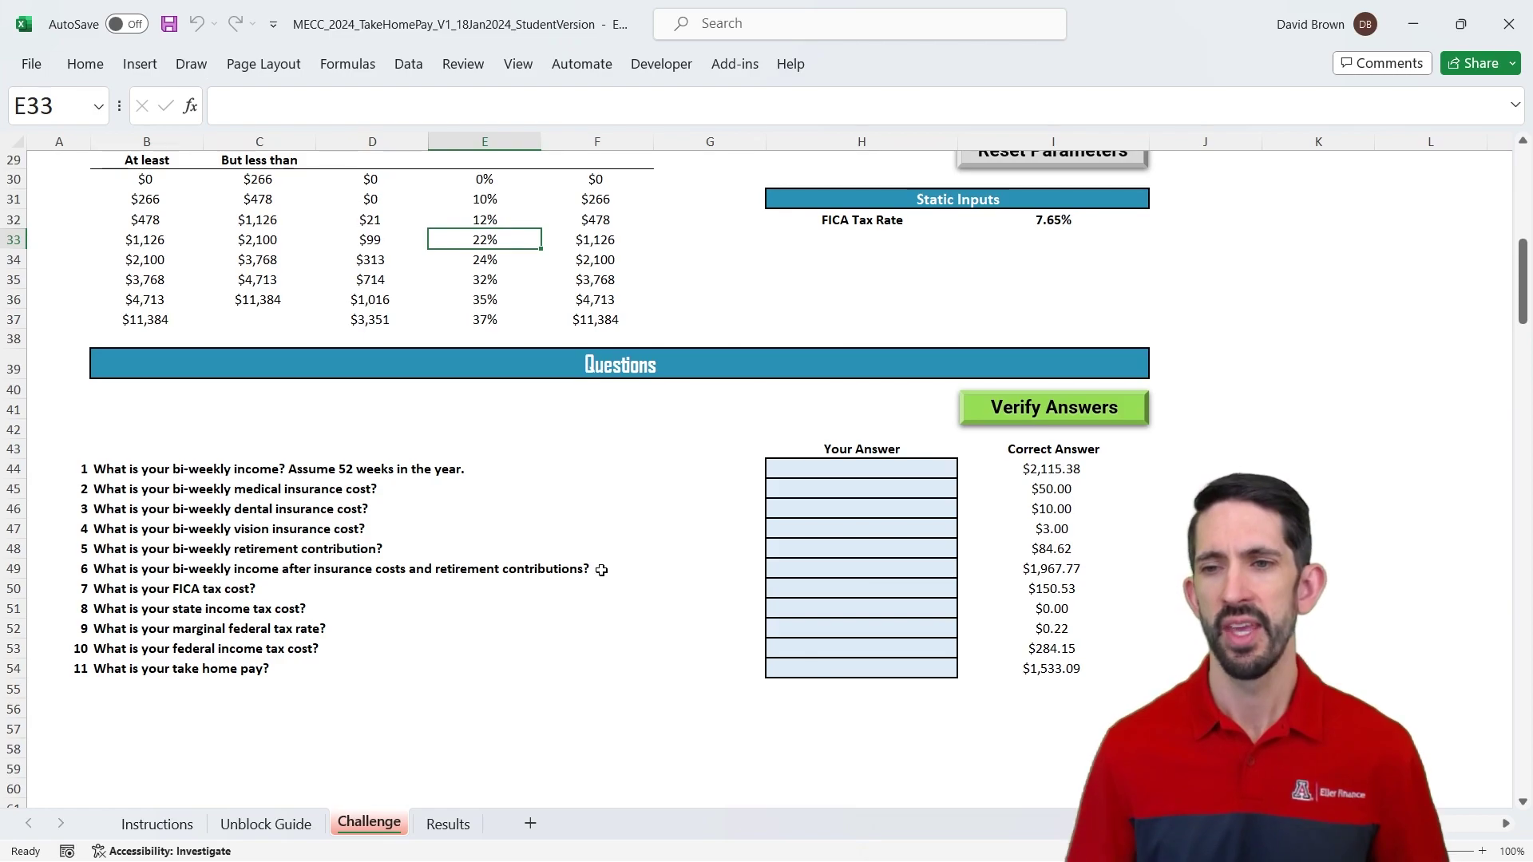
Enter =I22*(2/52) in H44 so question 1 returns the $2,115.38 bi-weekly income
left_click(895, 469)
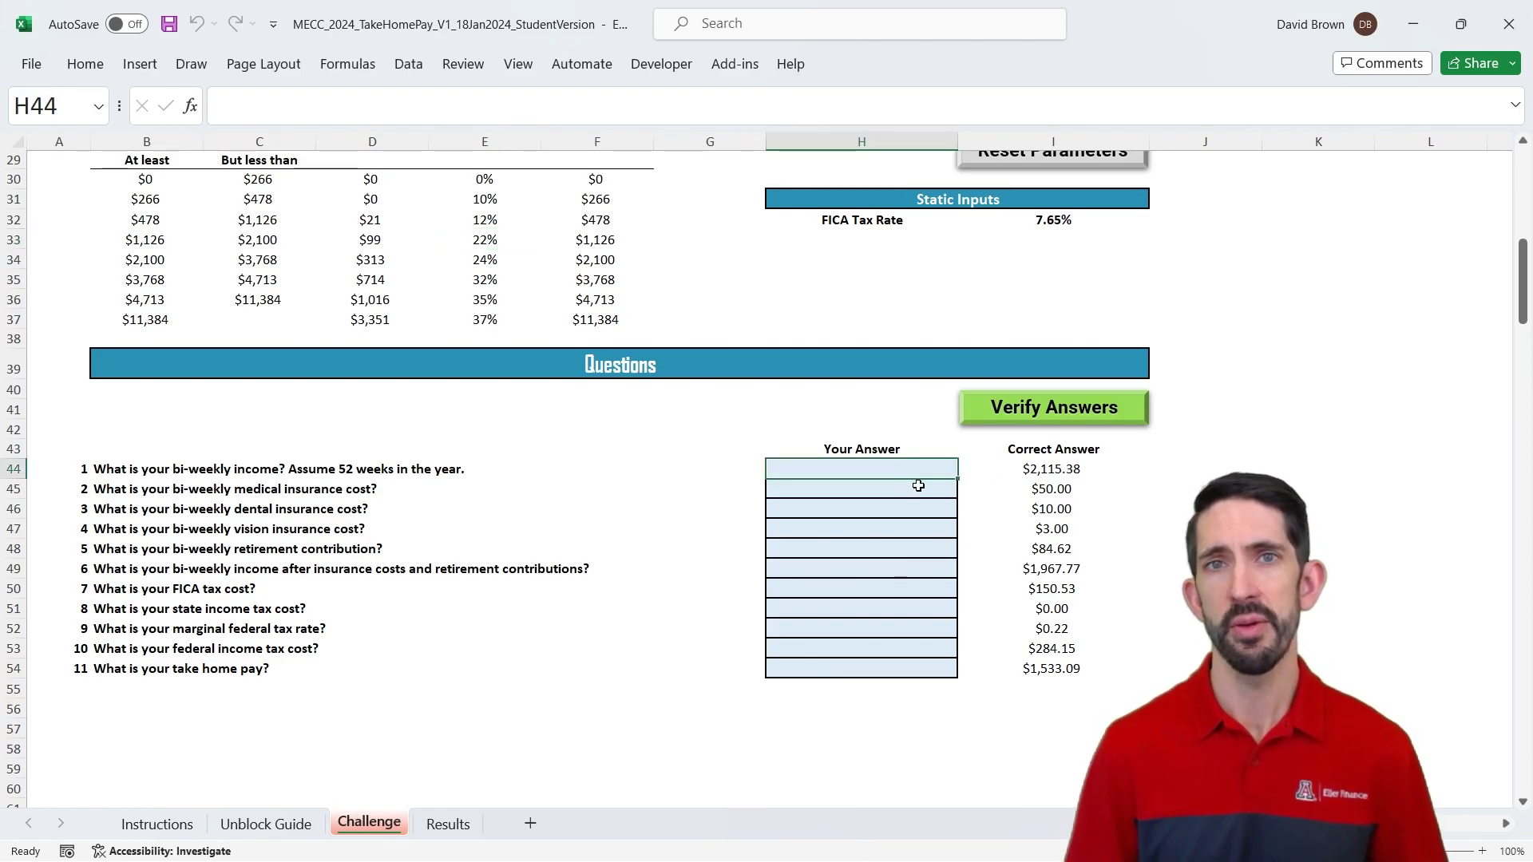
scroll(942, 487, "up", 2)
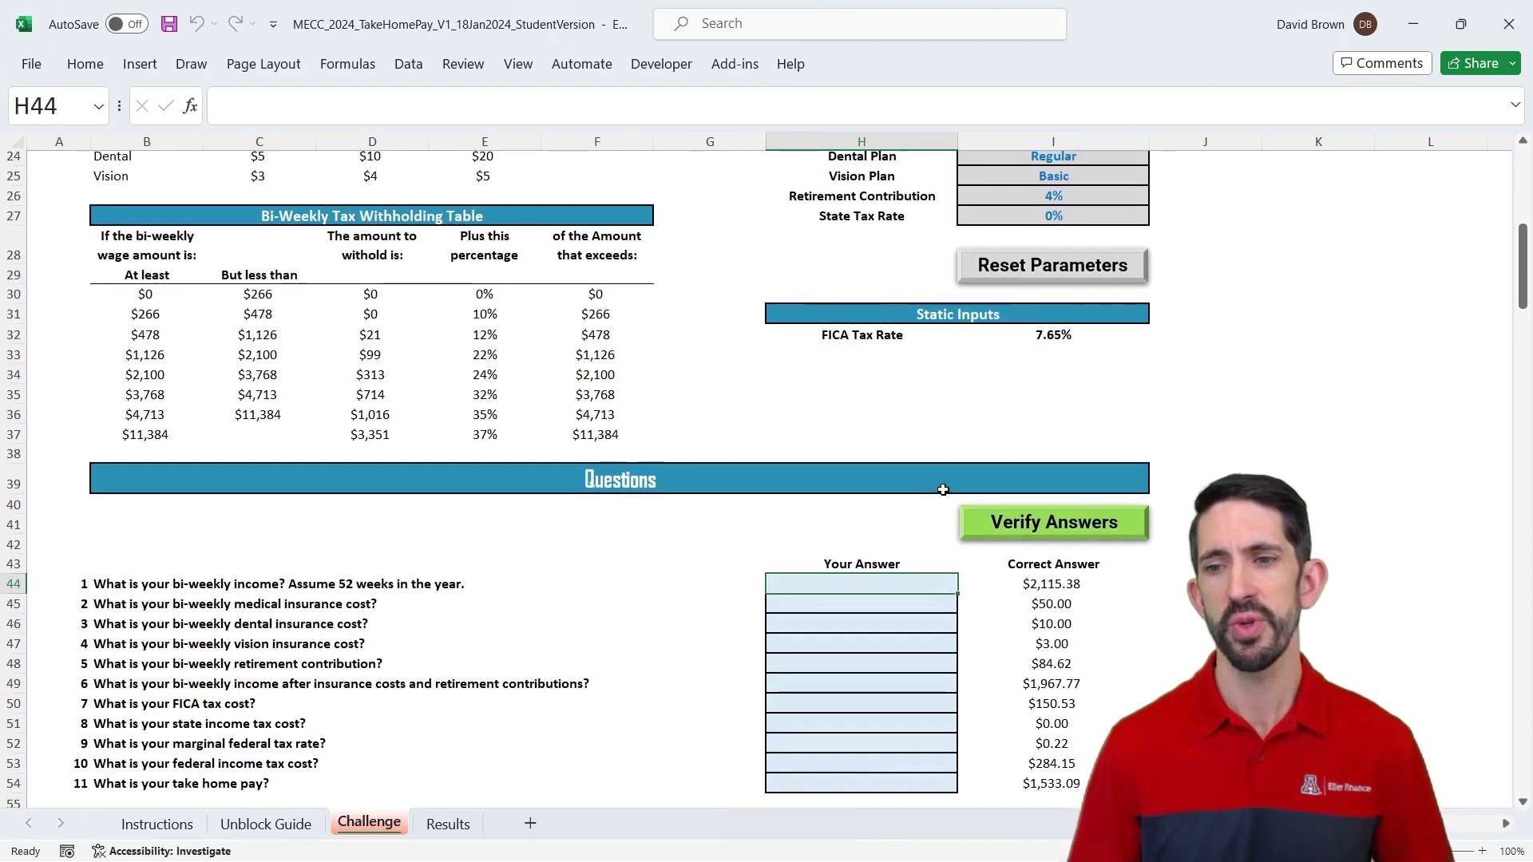
scroll(943, 489, "up", 2)
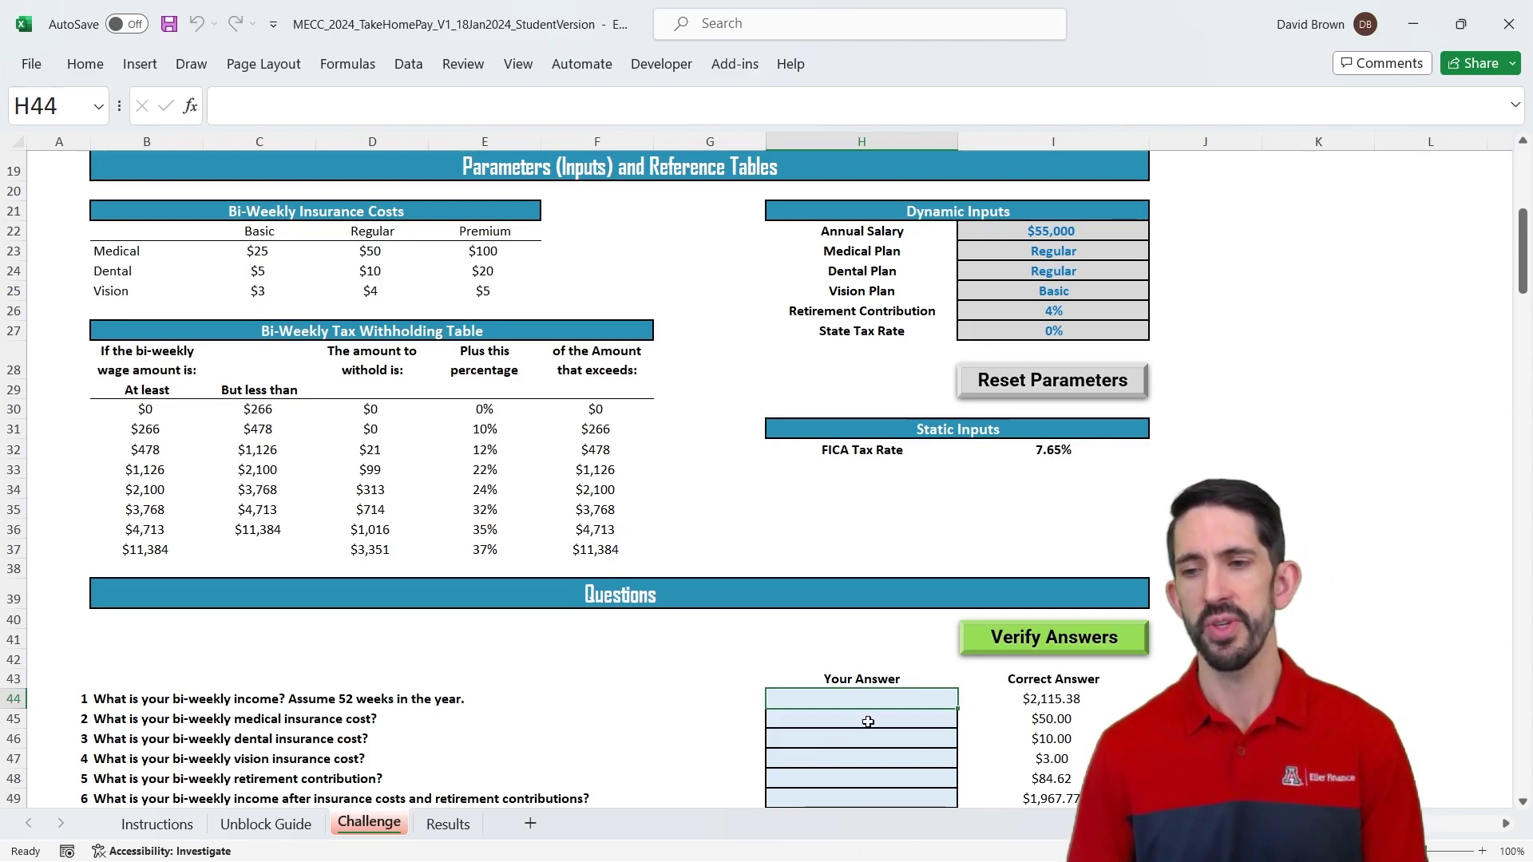
type("=")
left_click(1070, 232)
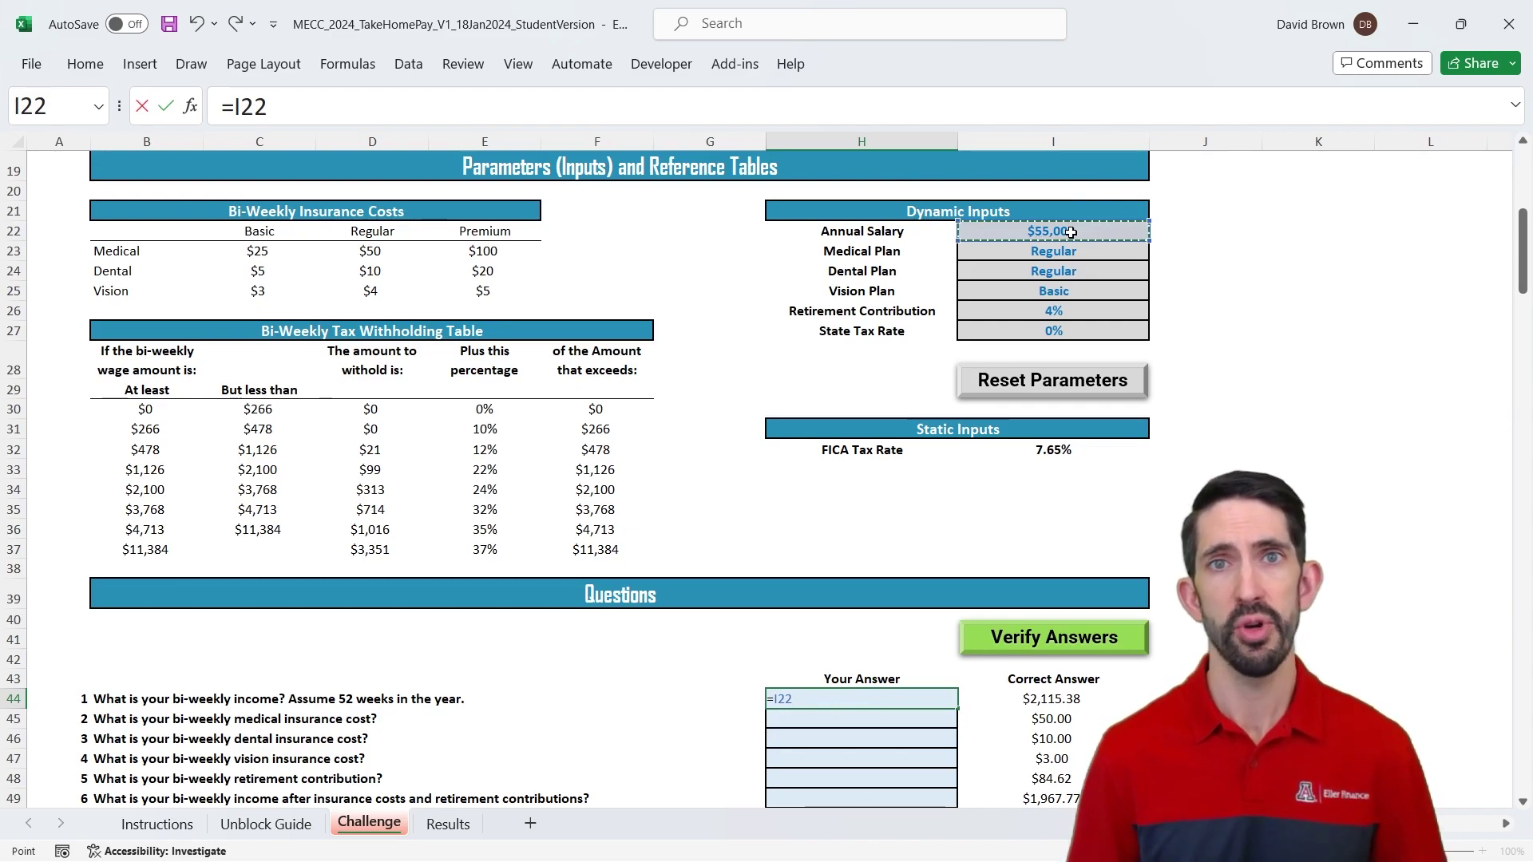
key("BackSpace")
key("BackSpace")
key("BackSpace")
type("55000")
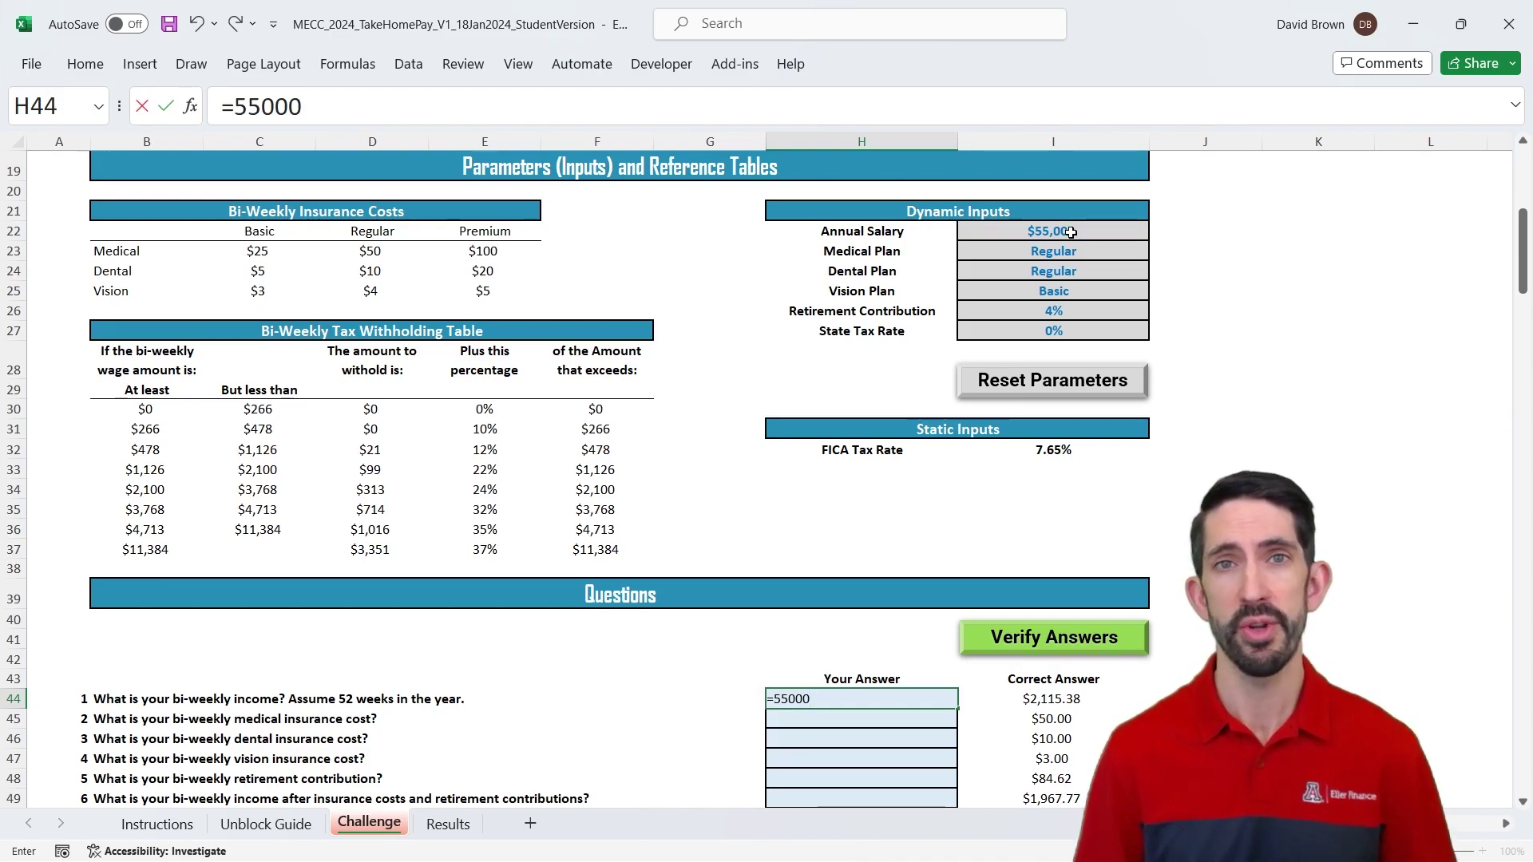
key("BackSpace")
key("BackSpace")
key("BackSpace")
key("BackSpace")
key("BackSpace")
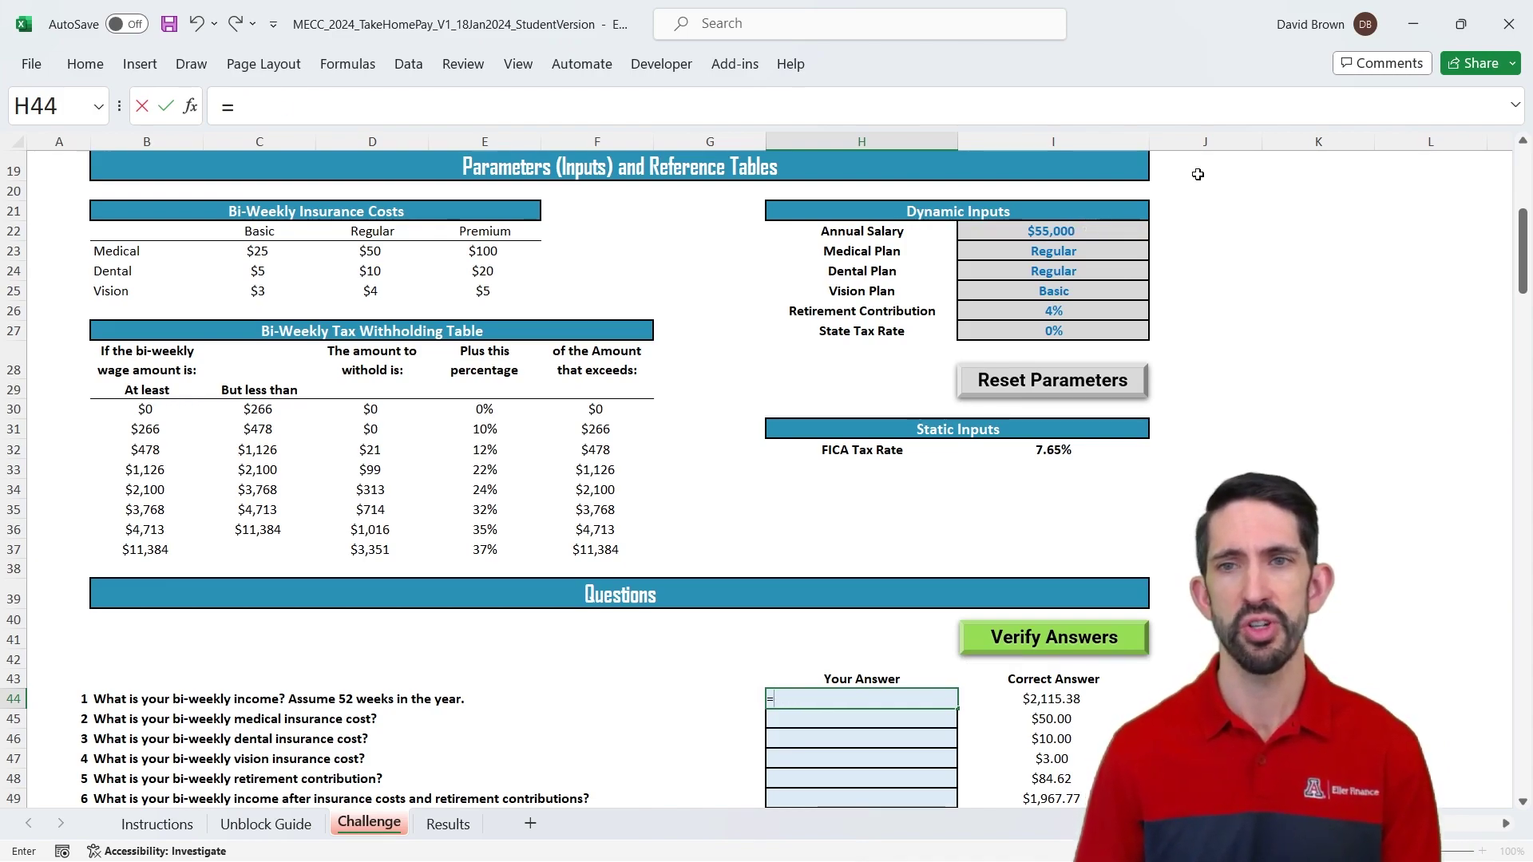
left_click(1116, 231)
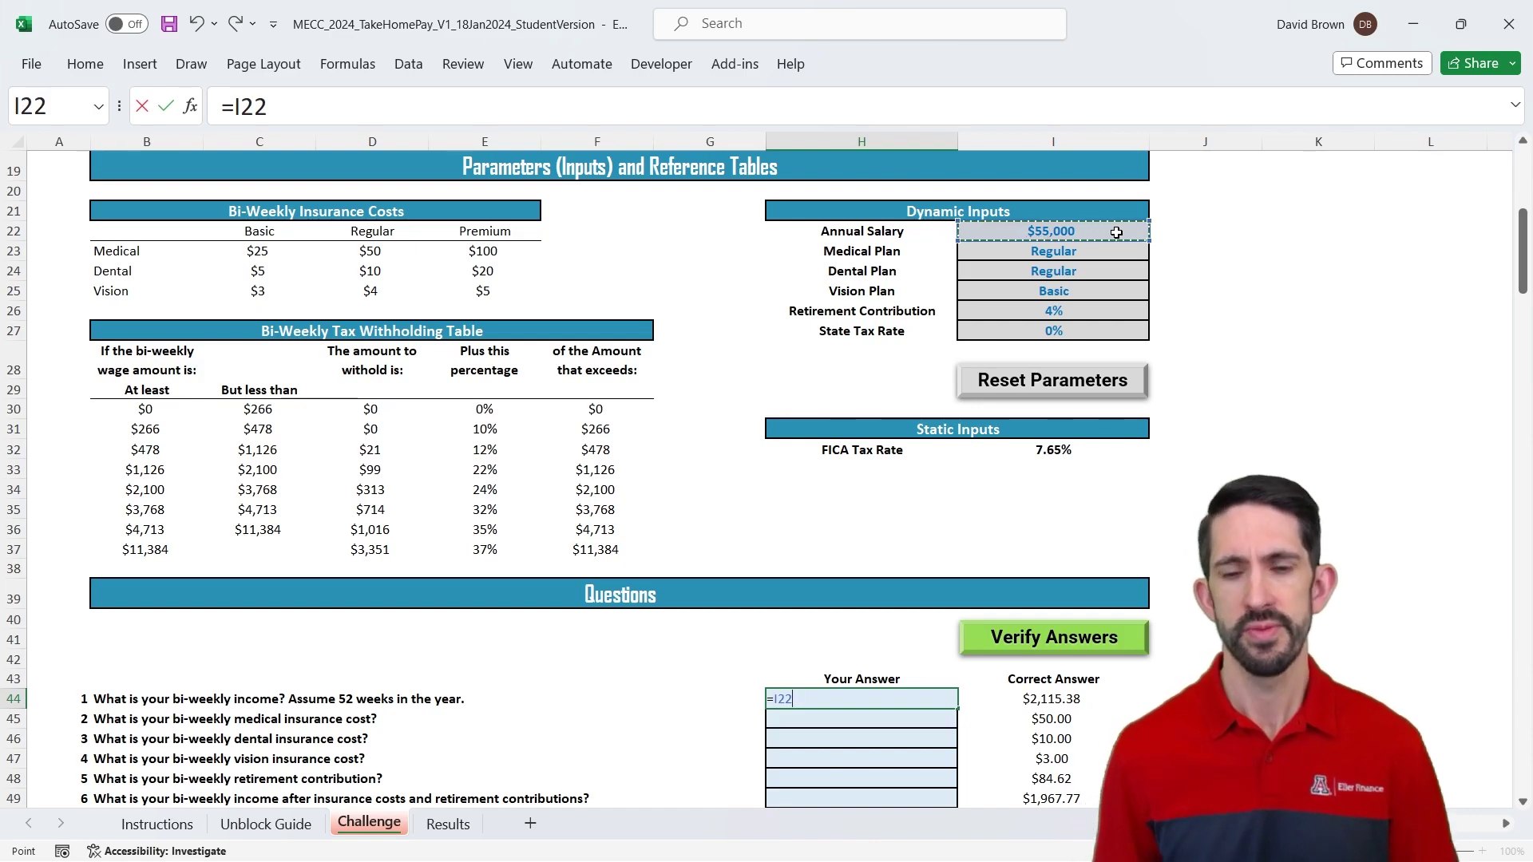
type("*(")
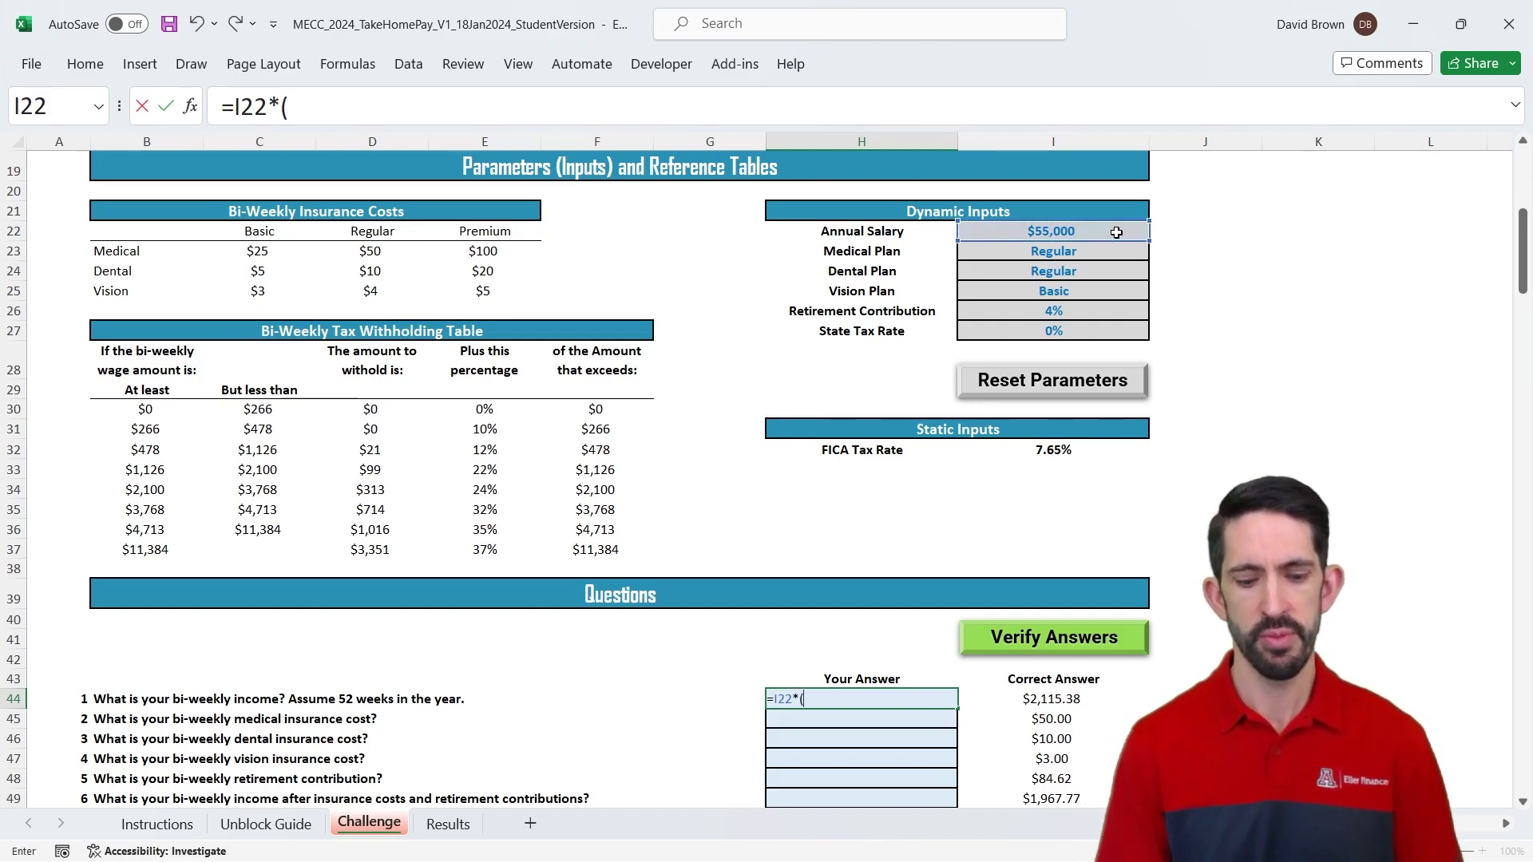
type("2/52")
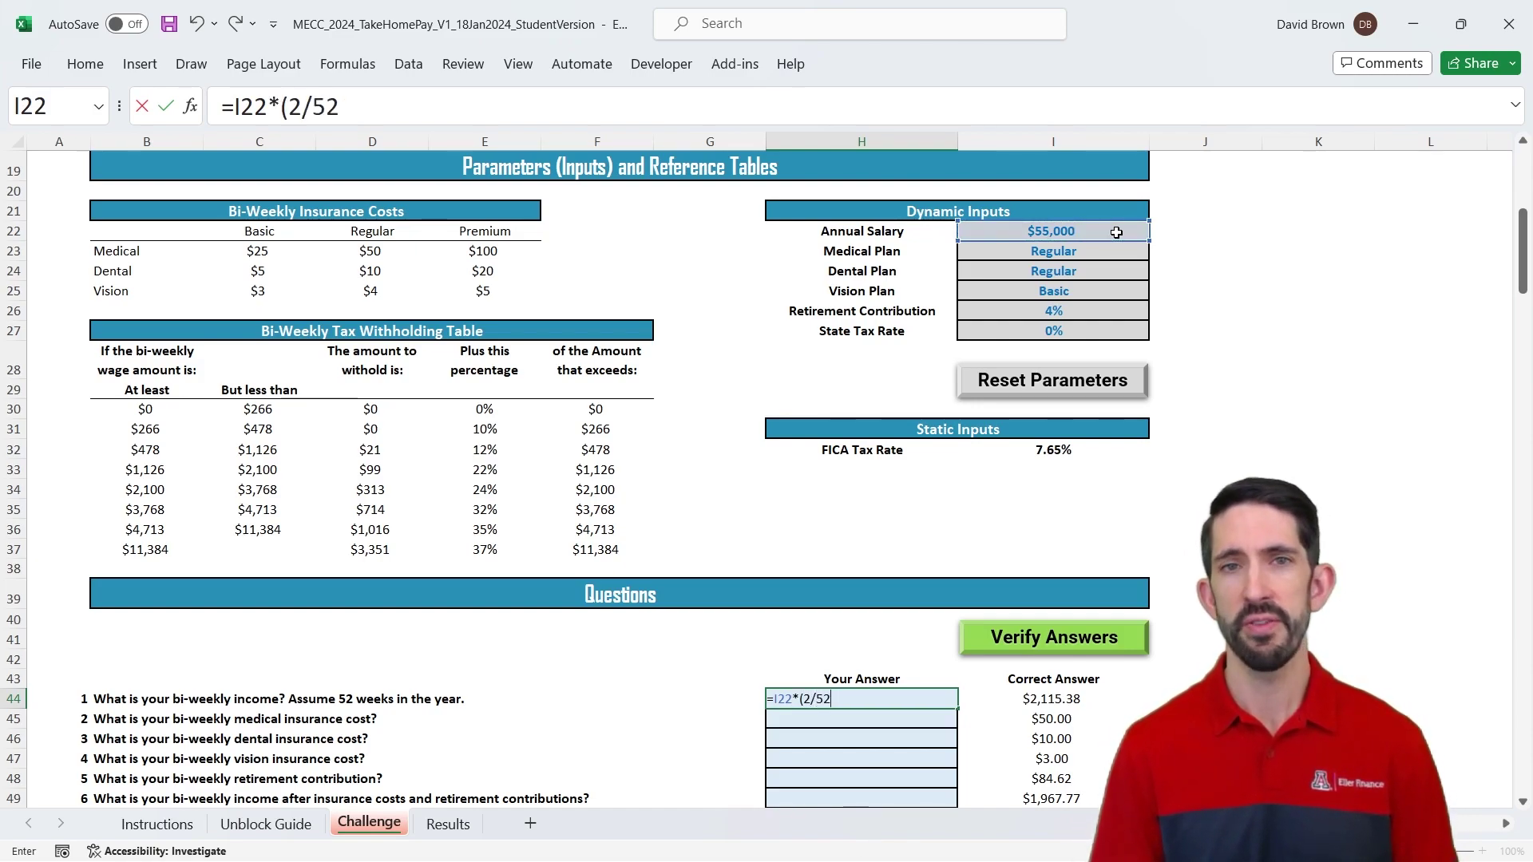
type(")")
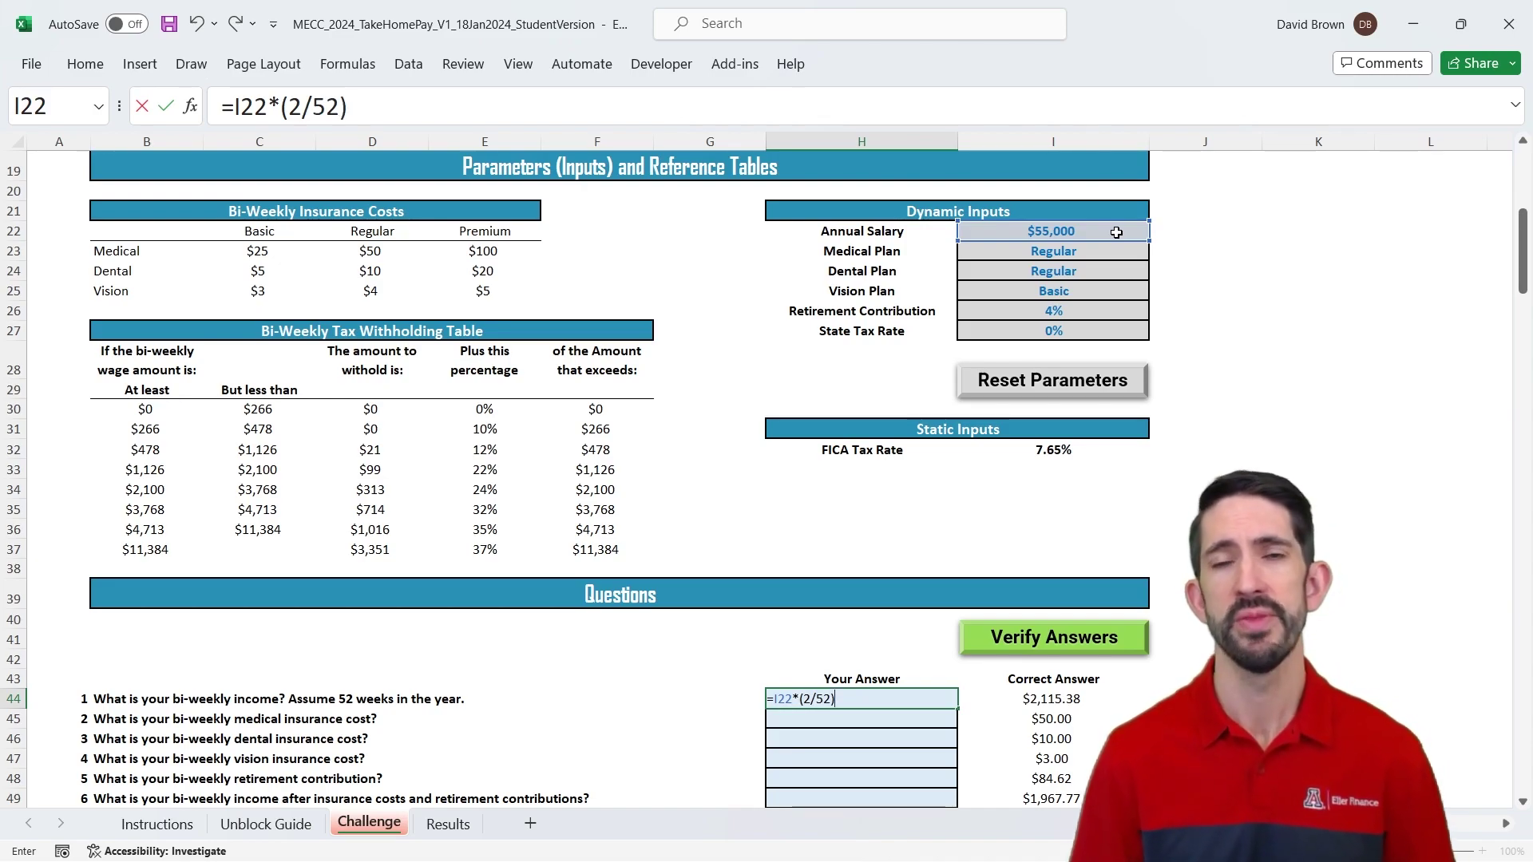
key("ctrl+Return")
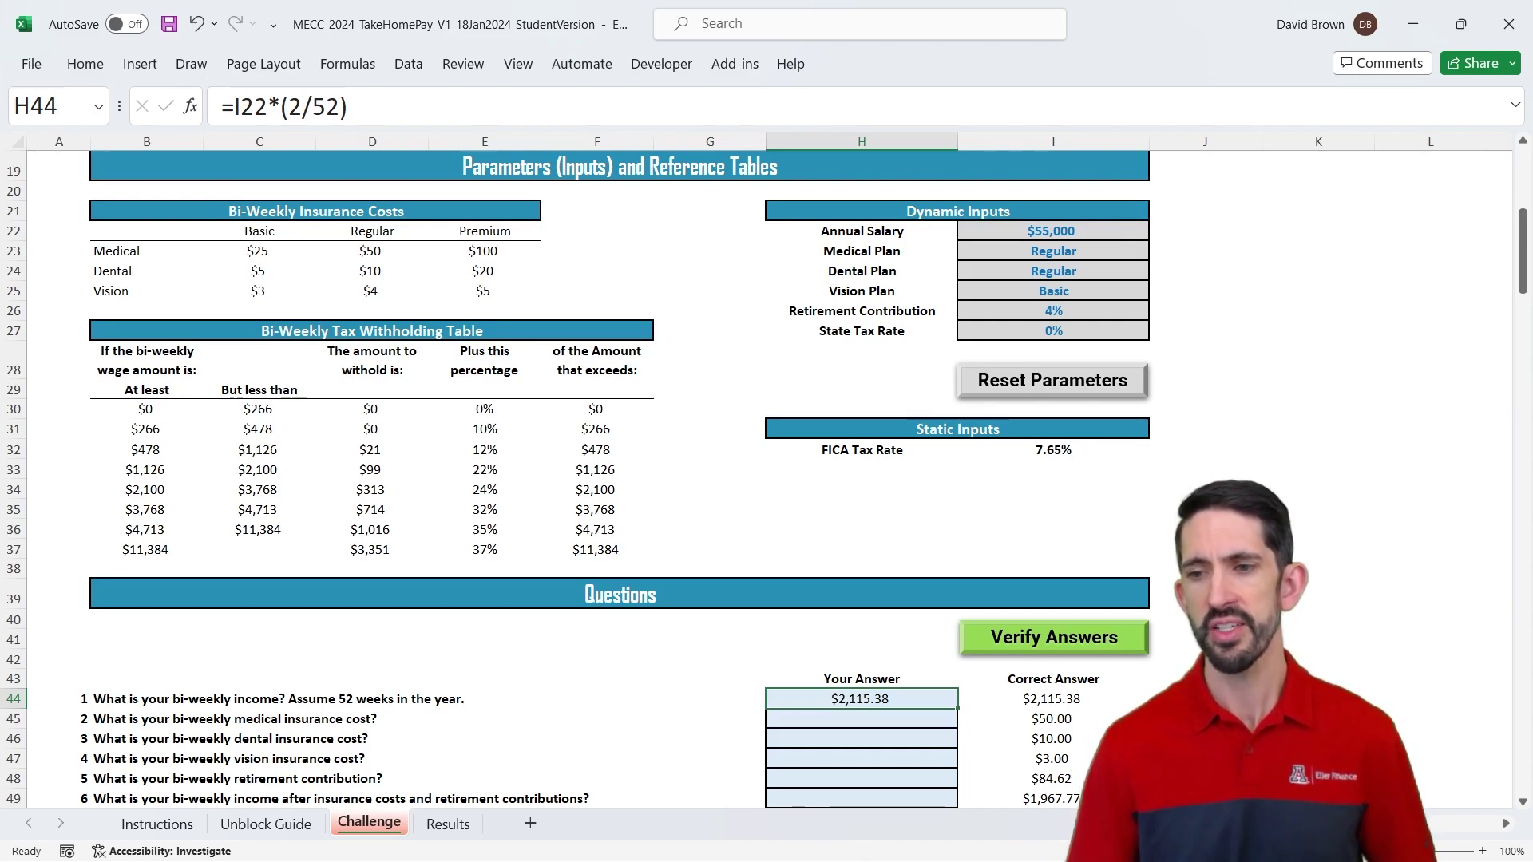
Run Verify Answers so question 1's $2,115.38 is marked green as correct
left_click(1037, 698)
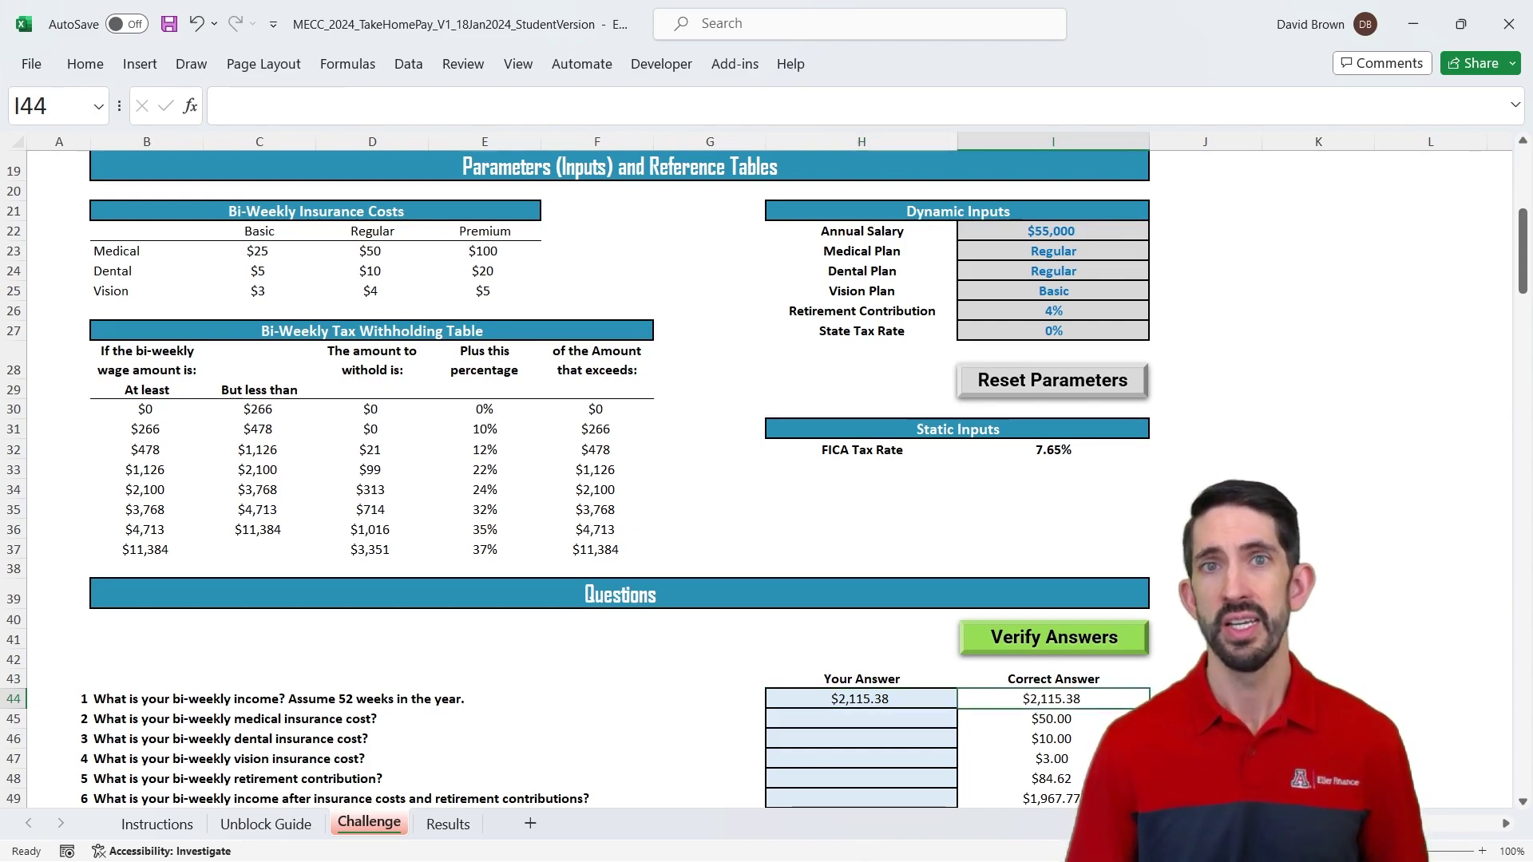
left_click(1095, 640)
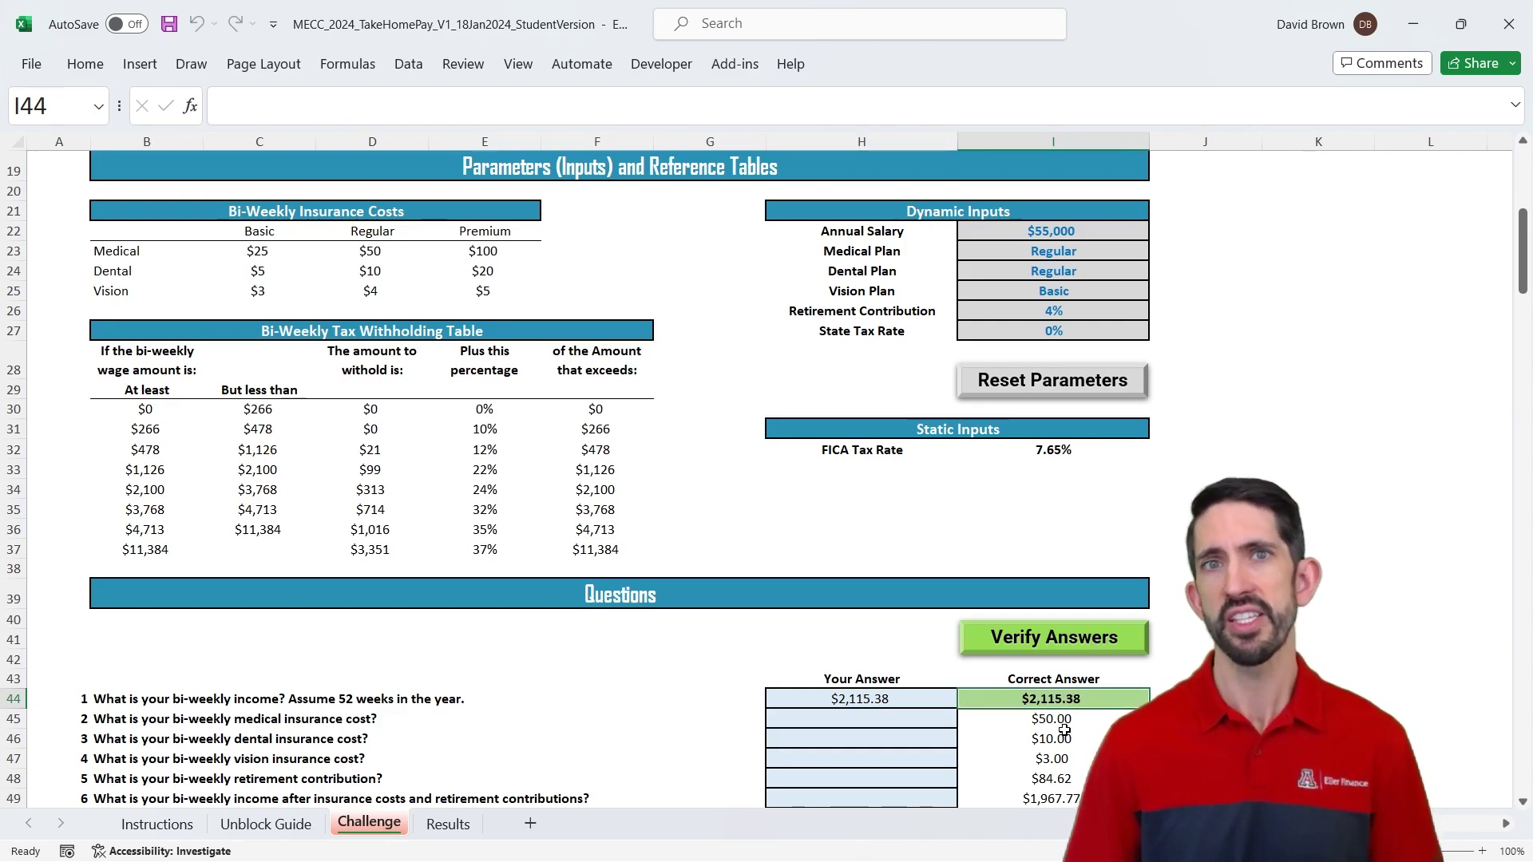
scroll(1090, 718, "down", 1)
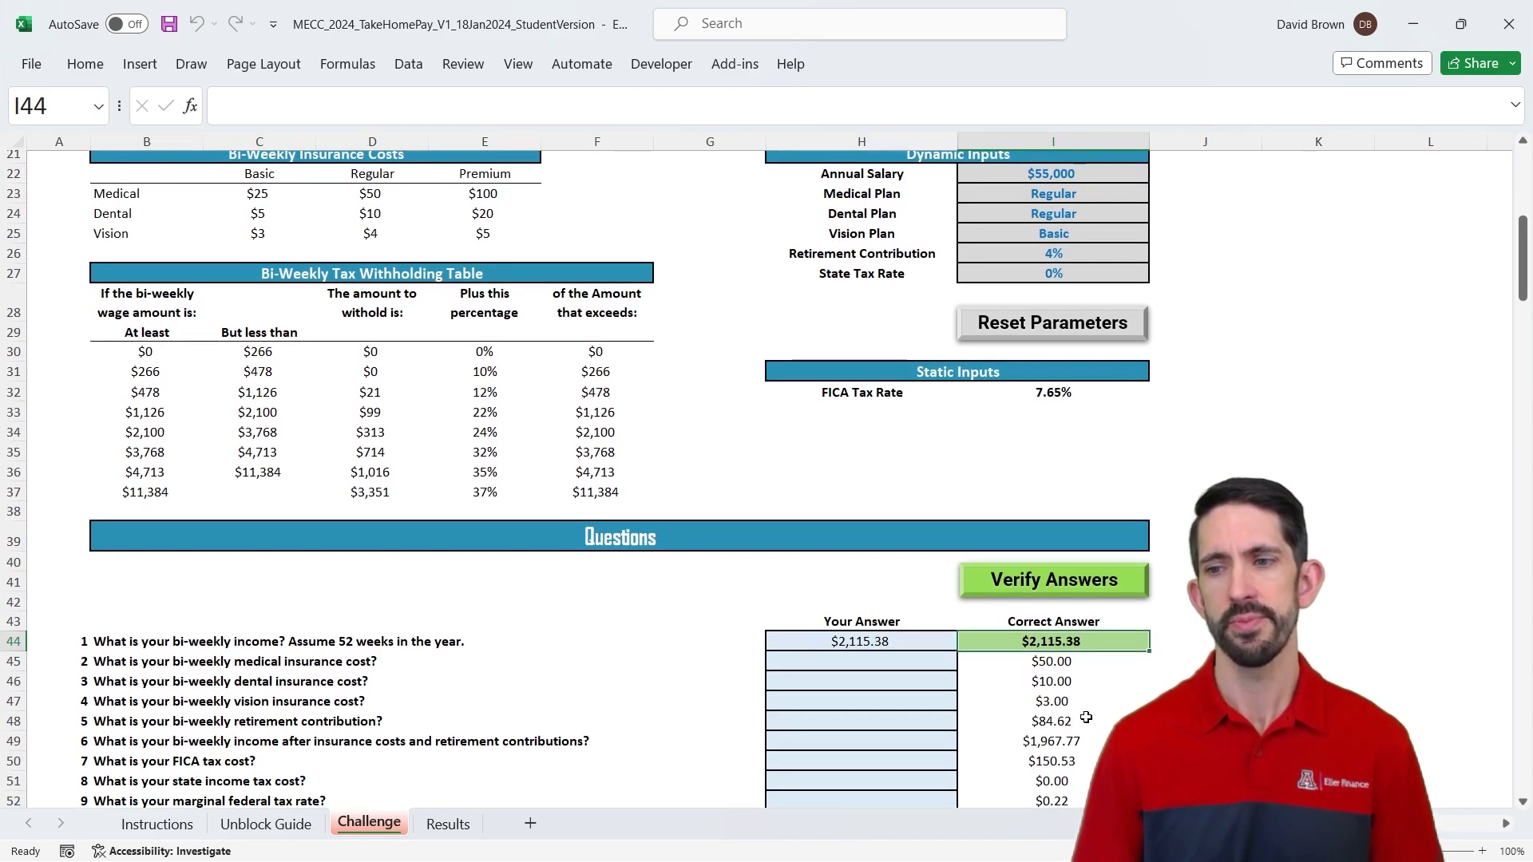
scroll(903, 658, "up", 1)
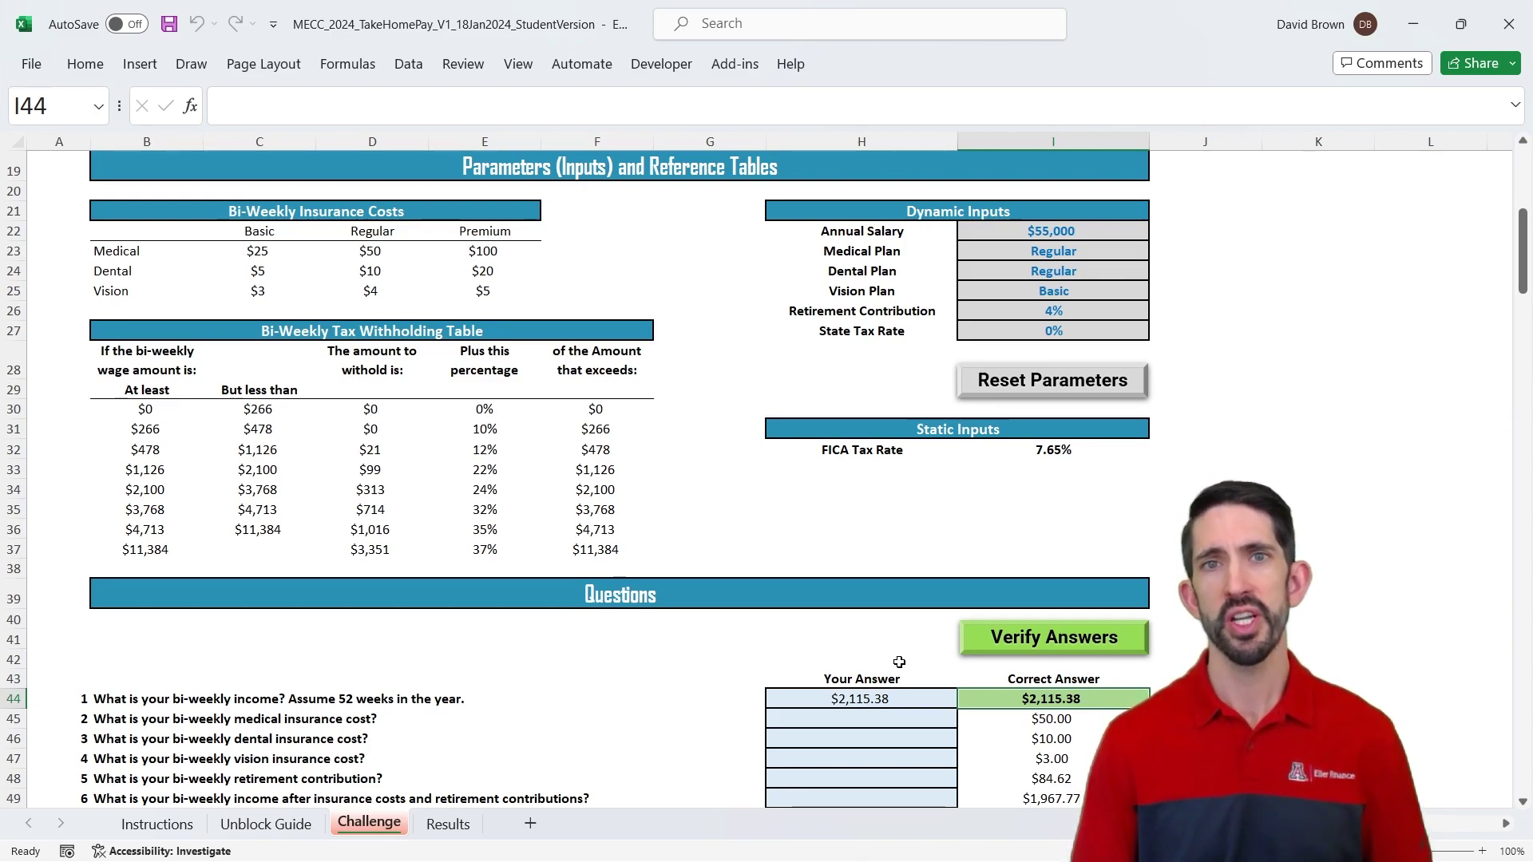
scroll(903, 658, "down", 1)
Find question 2's answer: the $50 Regular medical cost in the insurance table
left_click(203, 665)
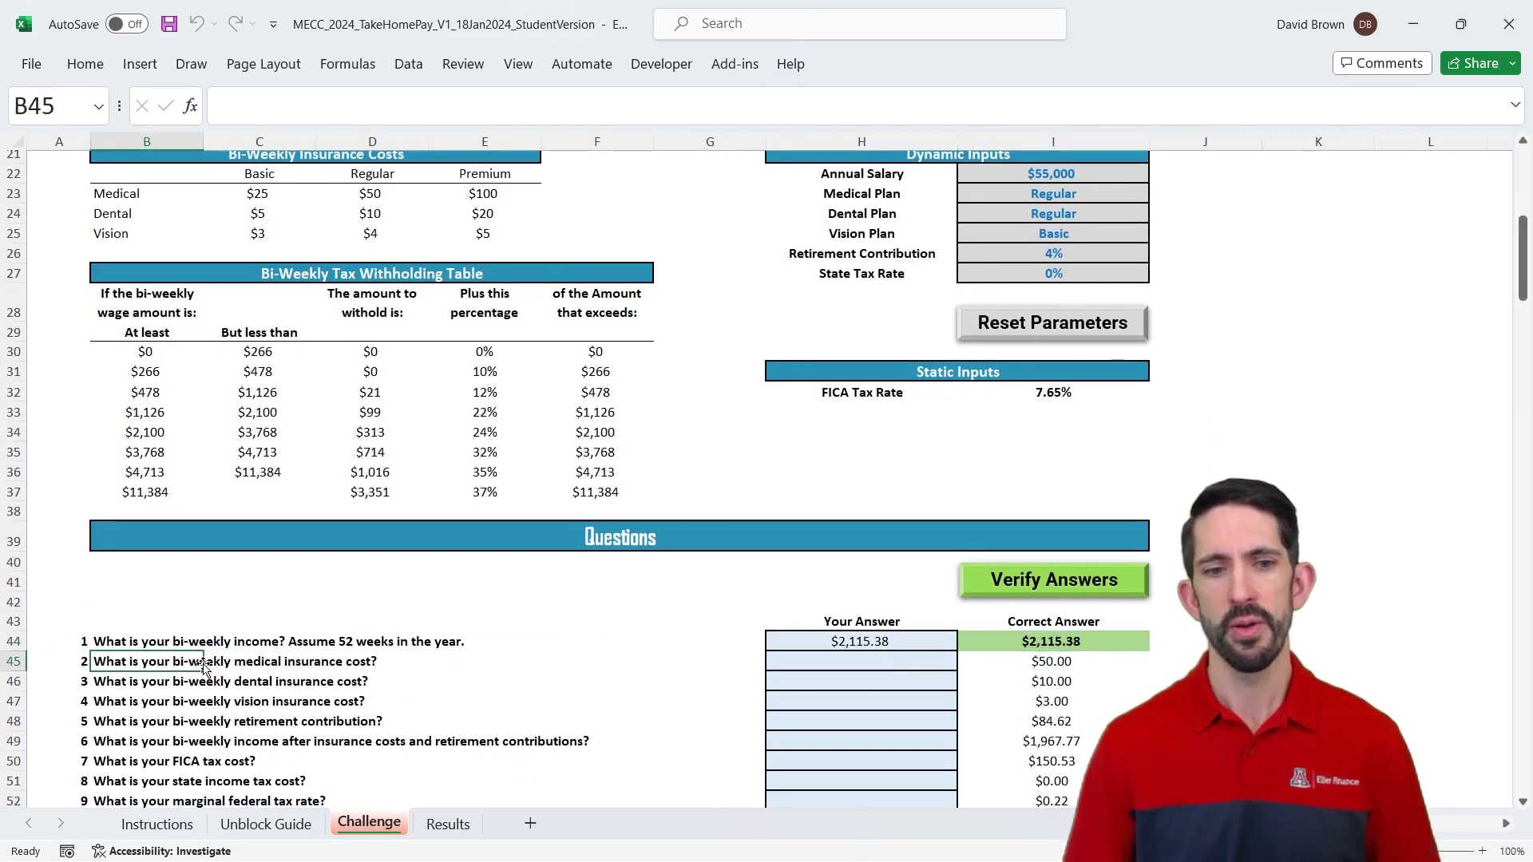
key("Down")
key("Down")
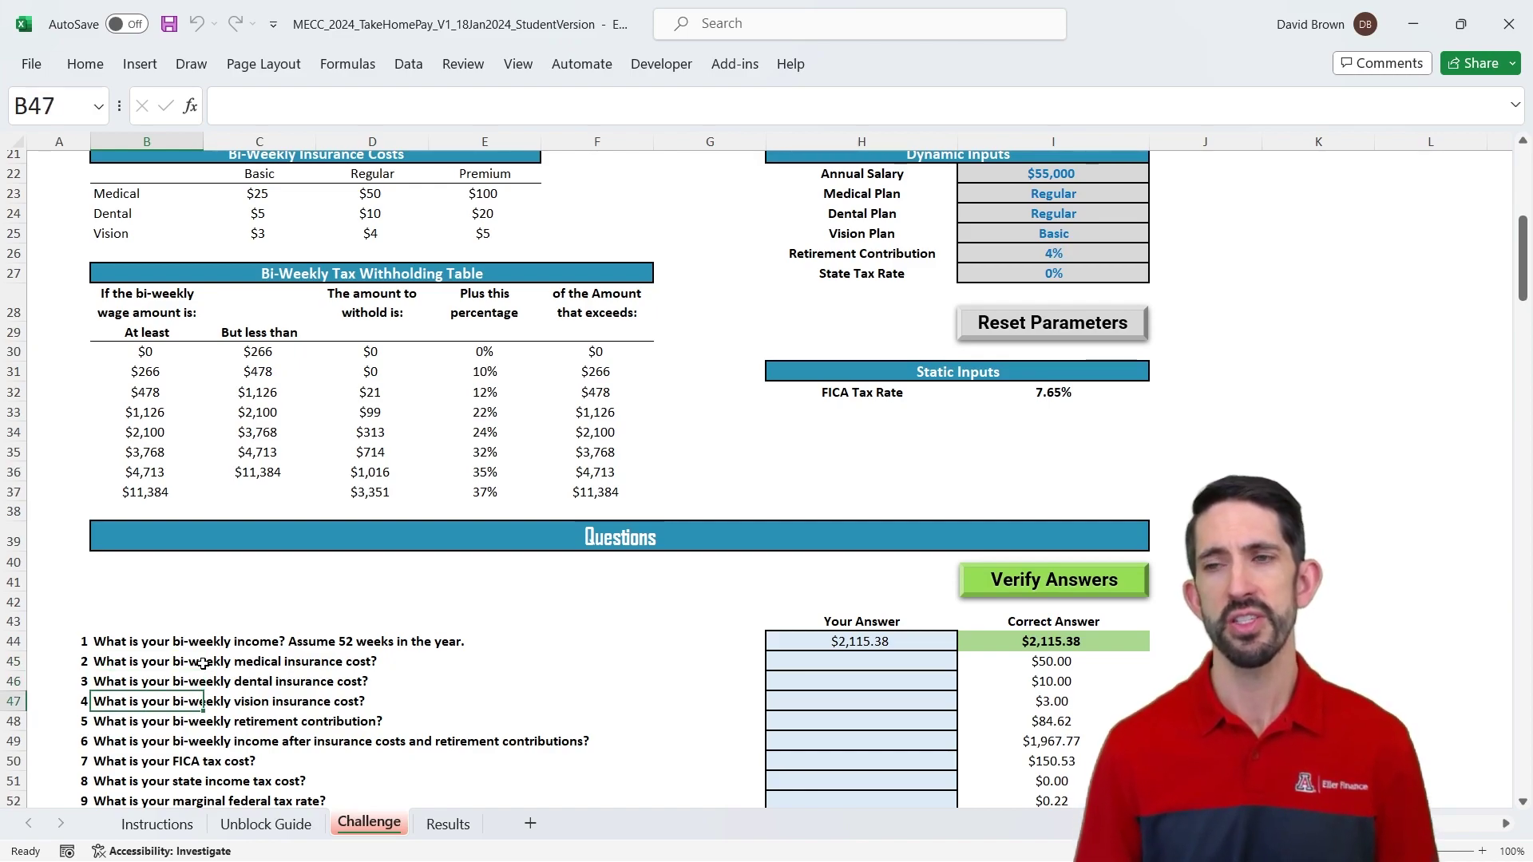
left_click_drag(1074, 195, 1076, 233)
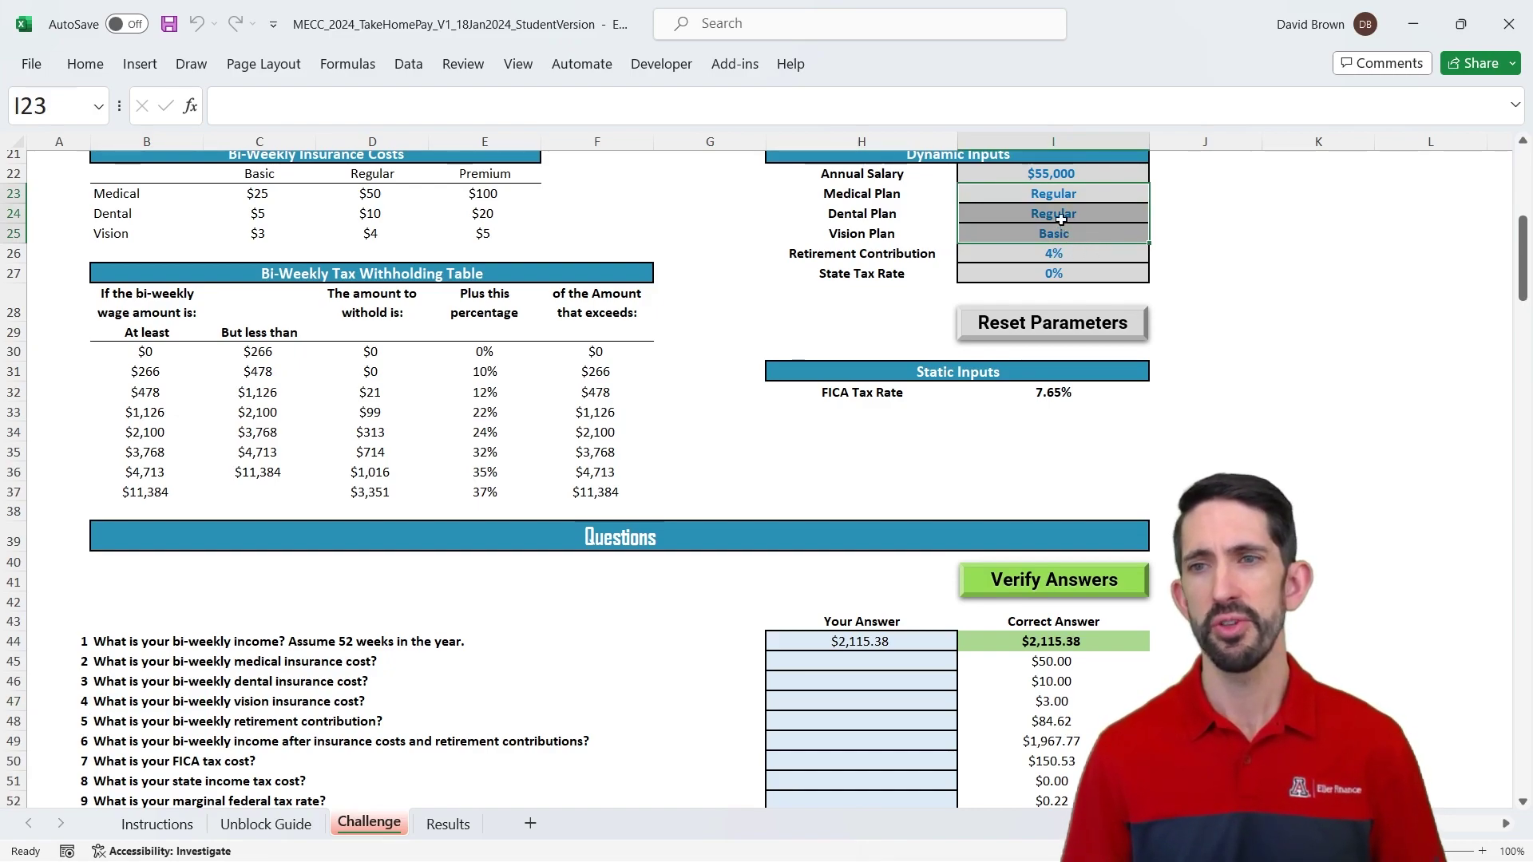
left_click(1078, 193)
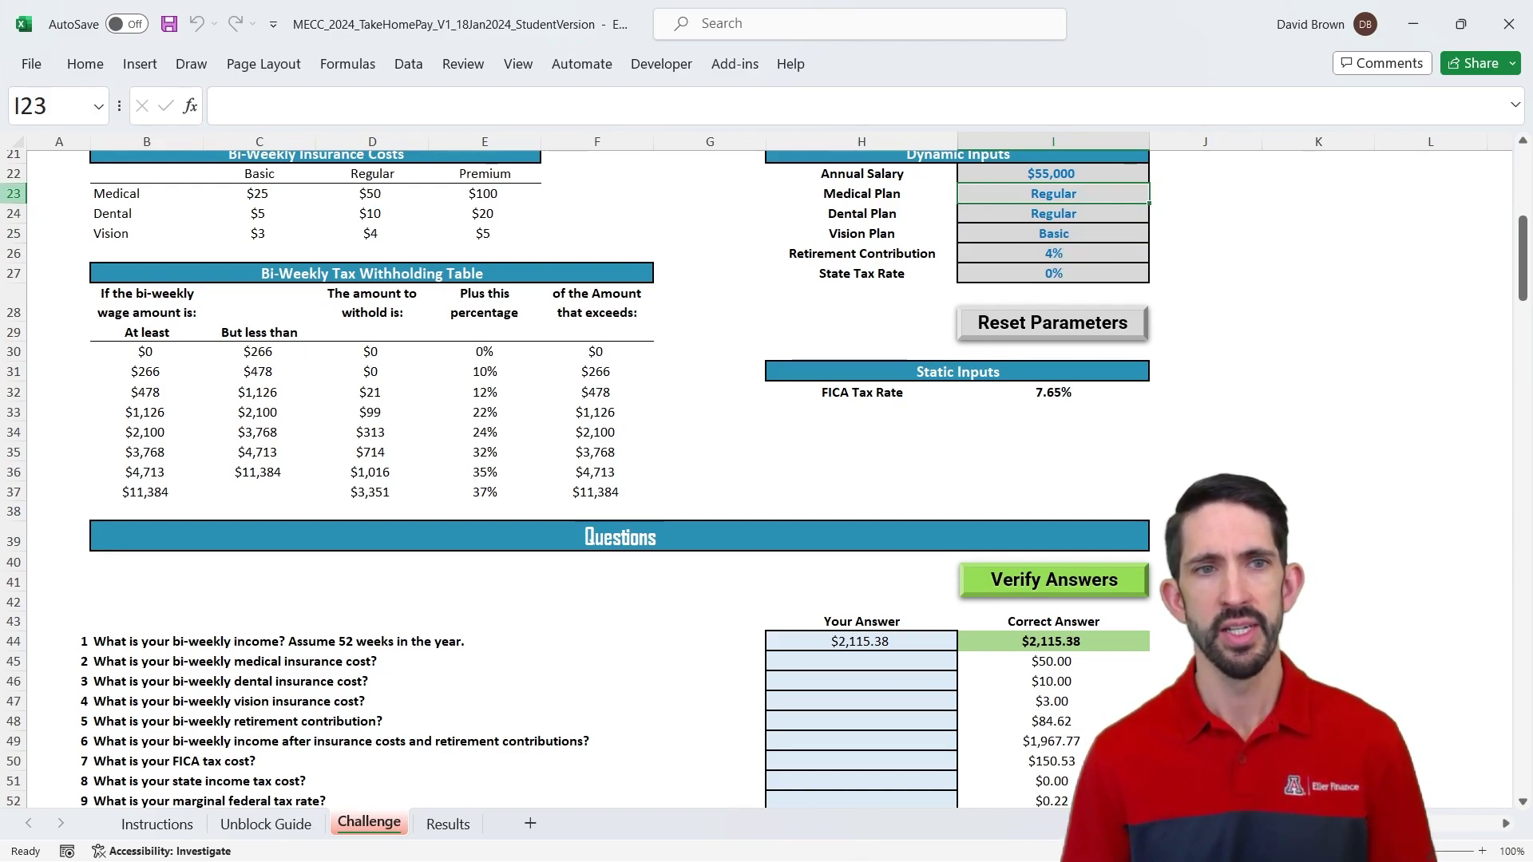
left_click(132, 192)
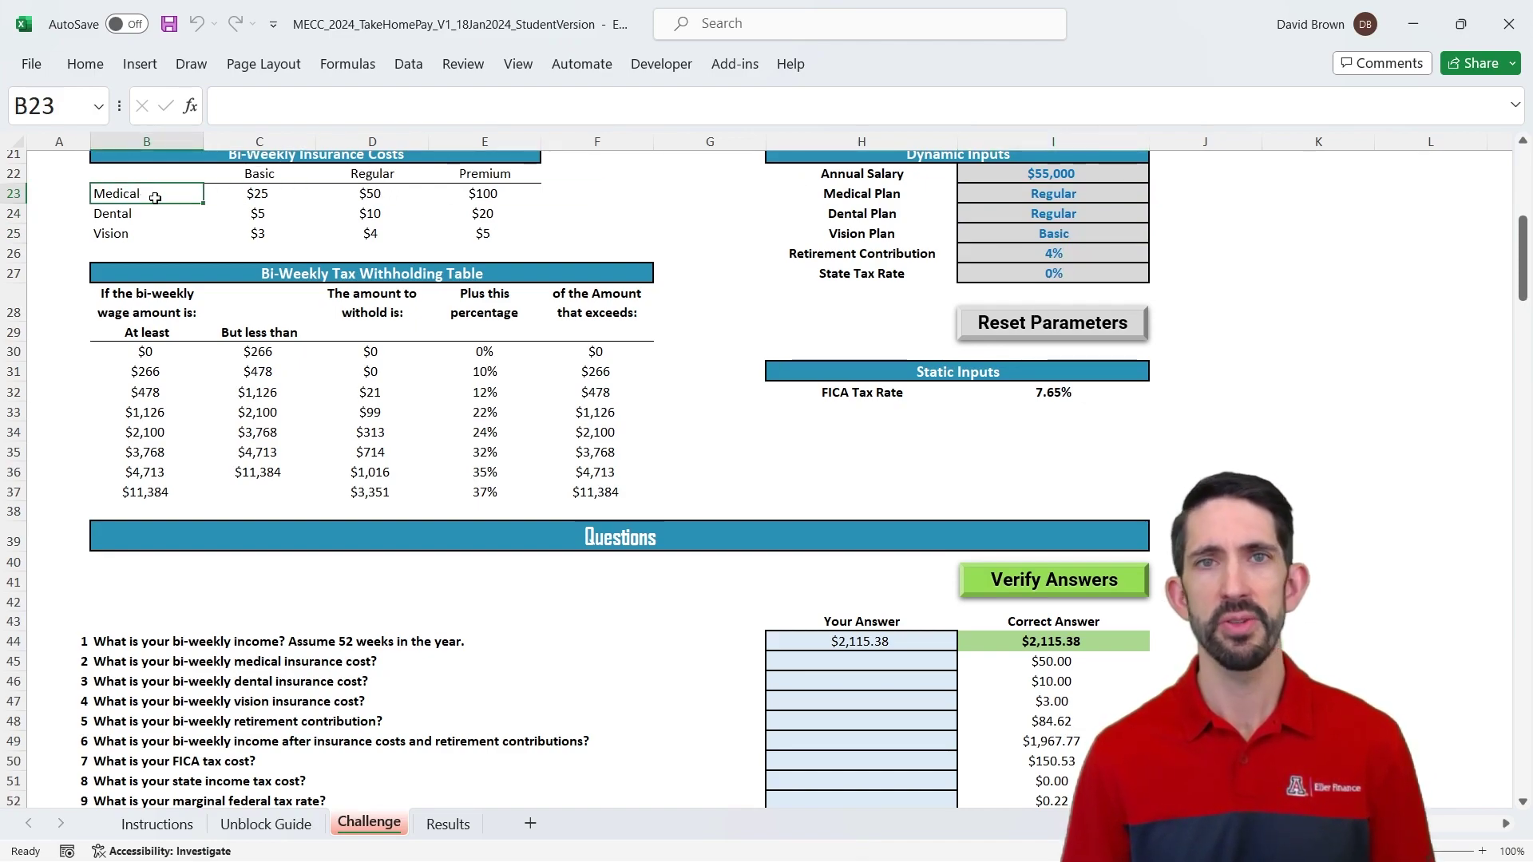
left_click(378, 182)
left_click(376, 195)
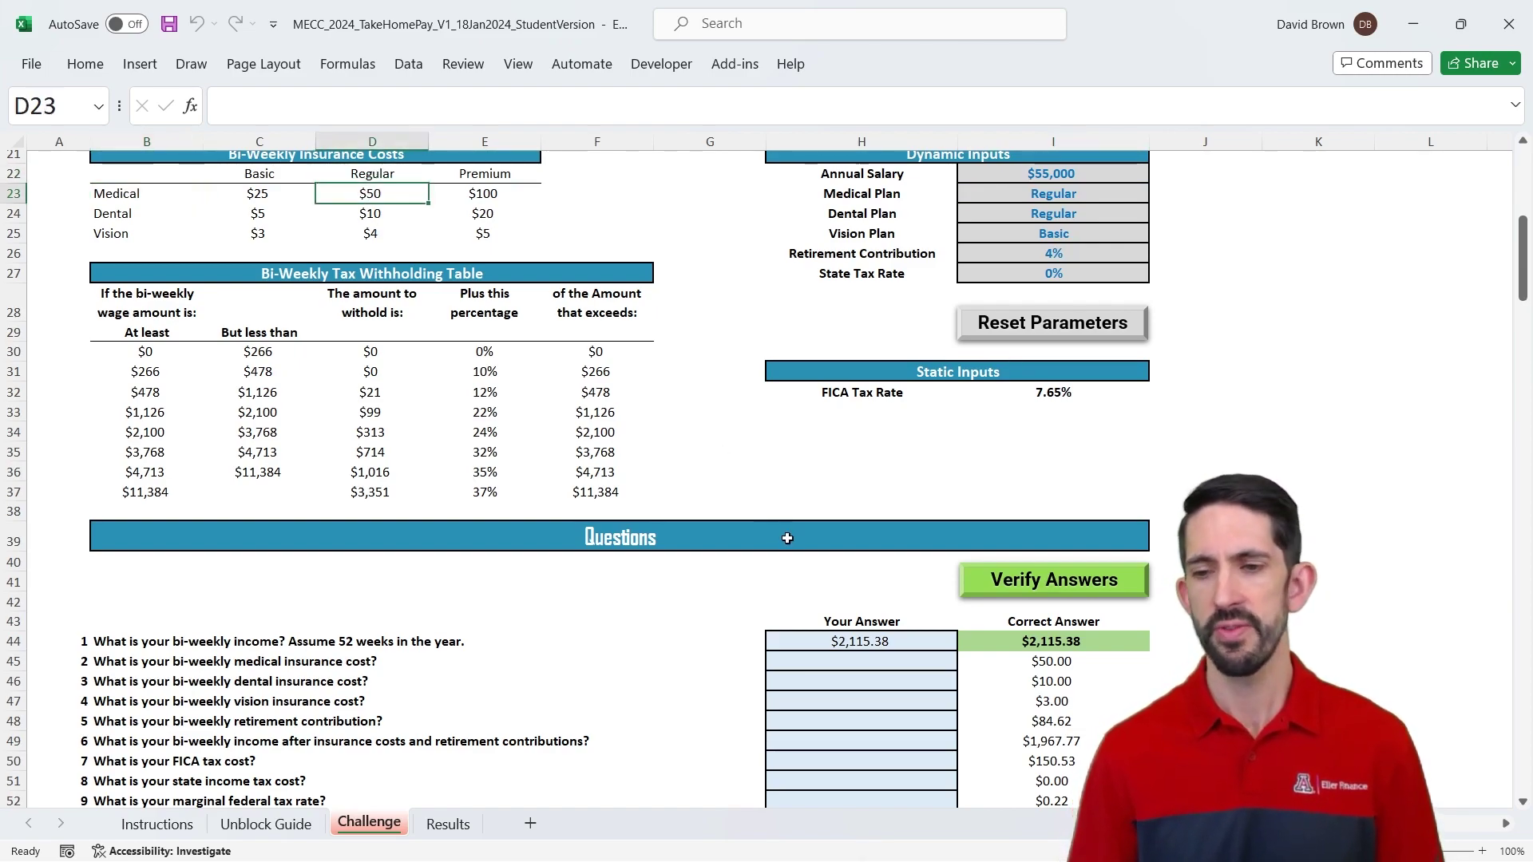
Enter a hard-coded 50 in H45, verify it, then regenerate inputs to a $69,000 salary
left_click(872, 662)
type("50")
key("ctrl+Return")
key("Right")
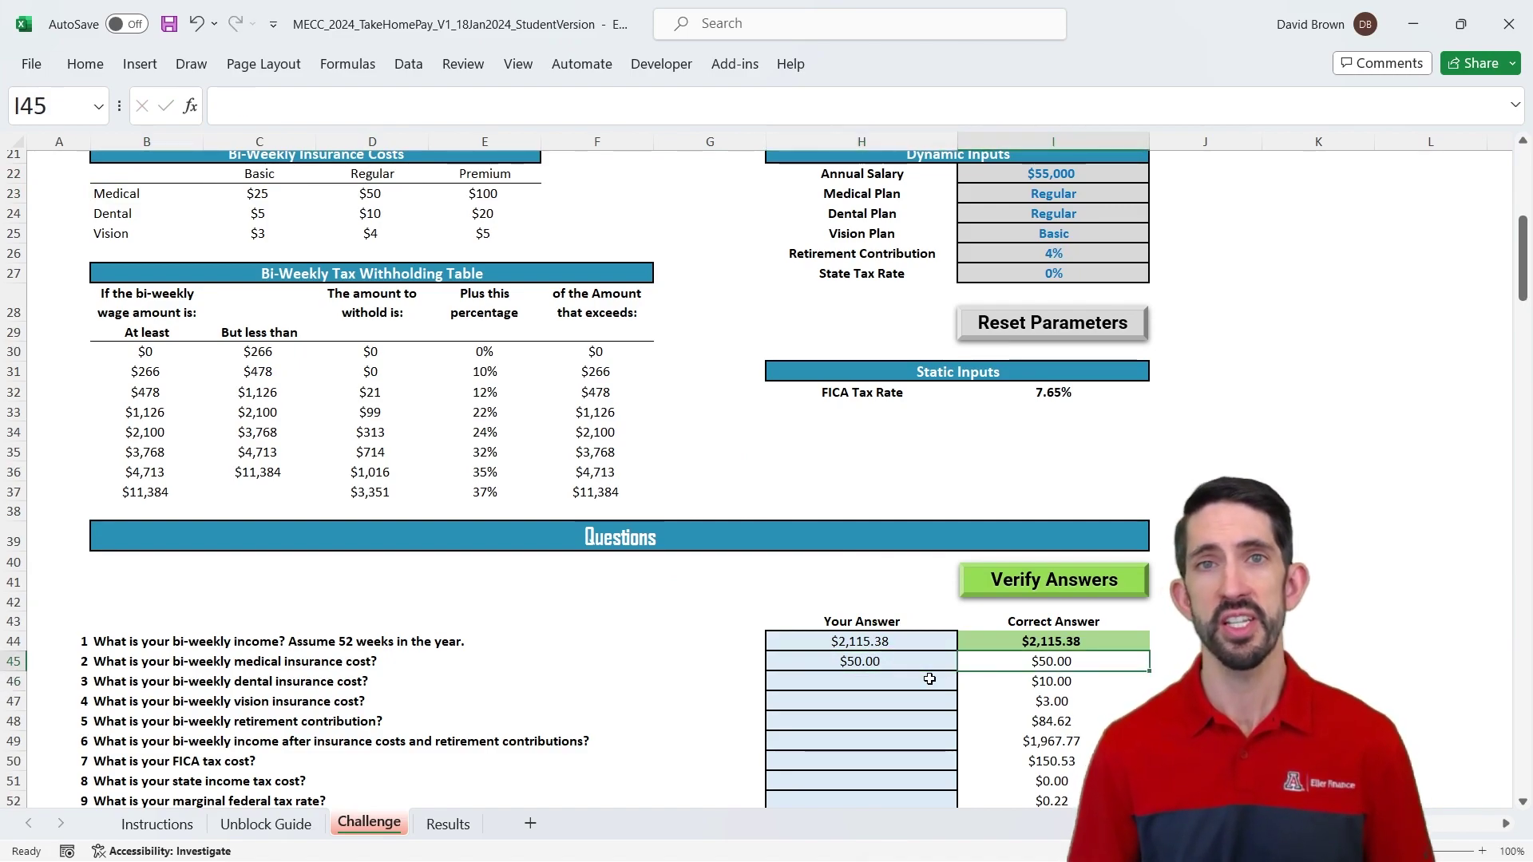
left_click(1064, 581)
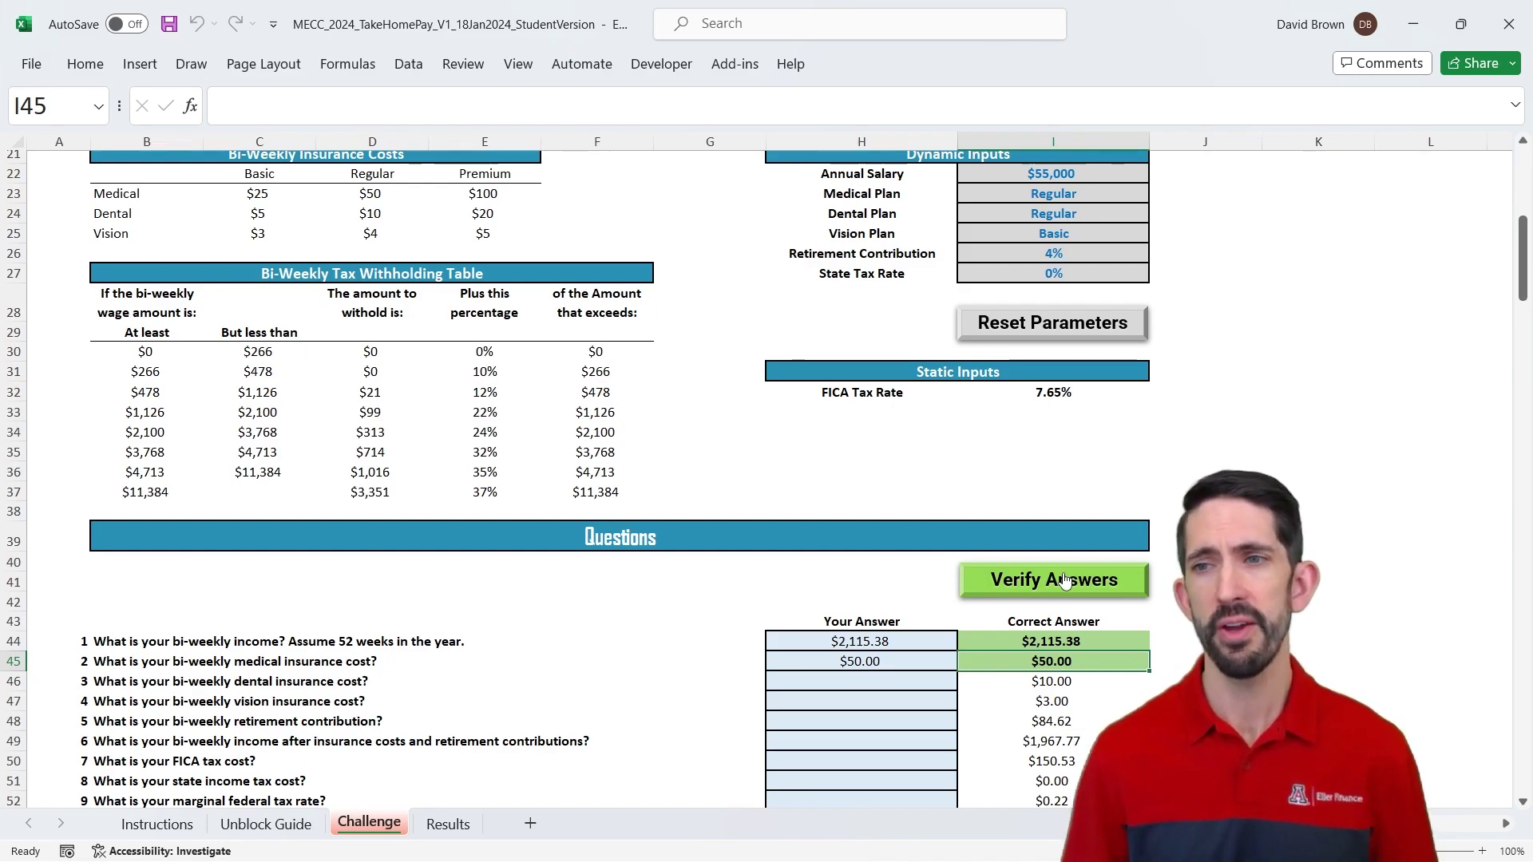
left_click(1038, 329)
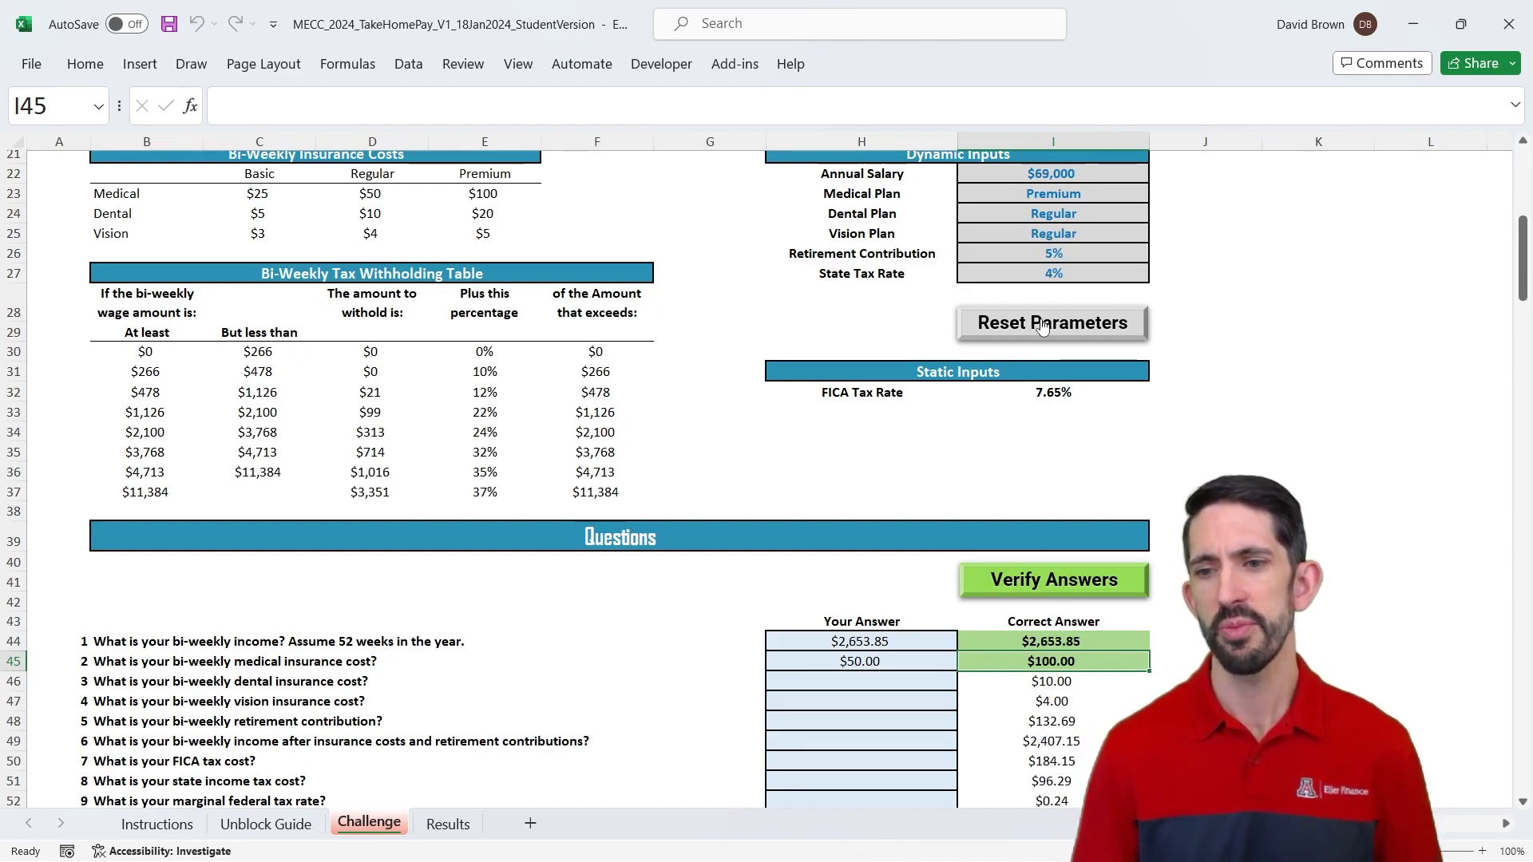
Re-verify to show the $50 answer now wrong against $100 Premium, and begin =xlookup( in H45
left_click(1070, 590)
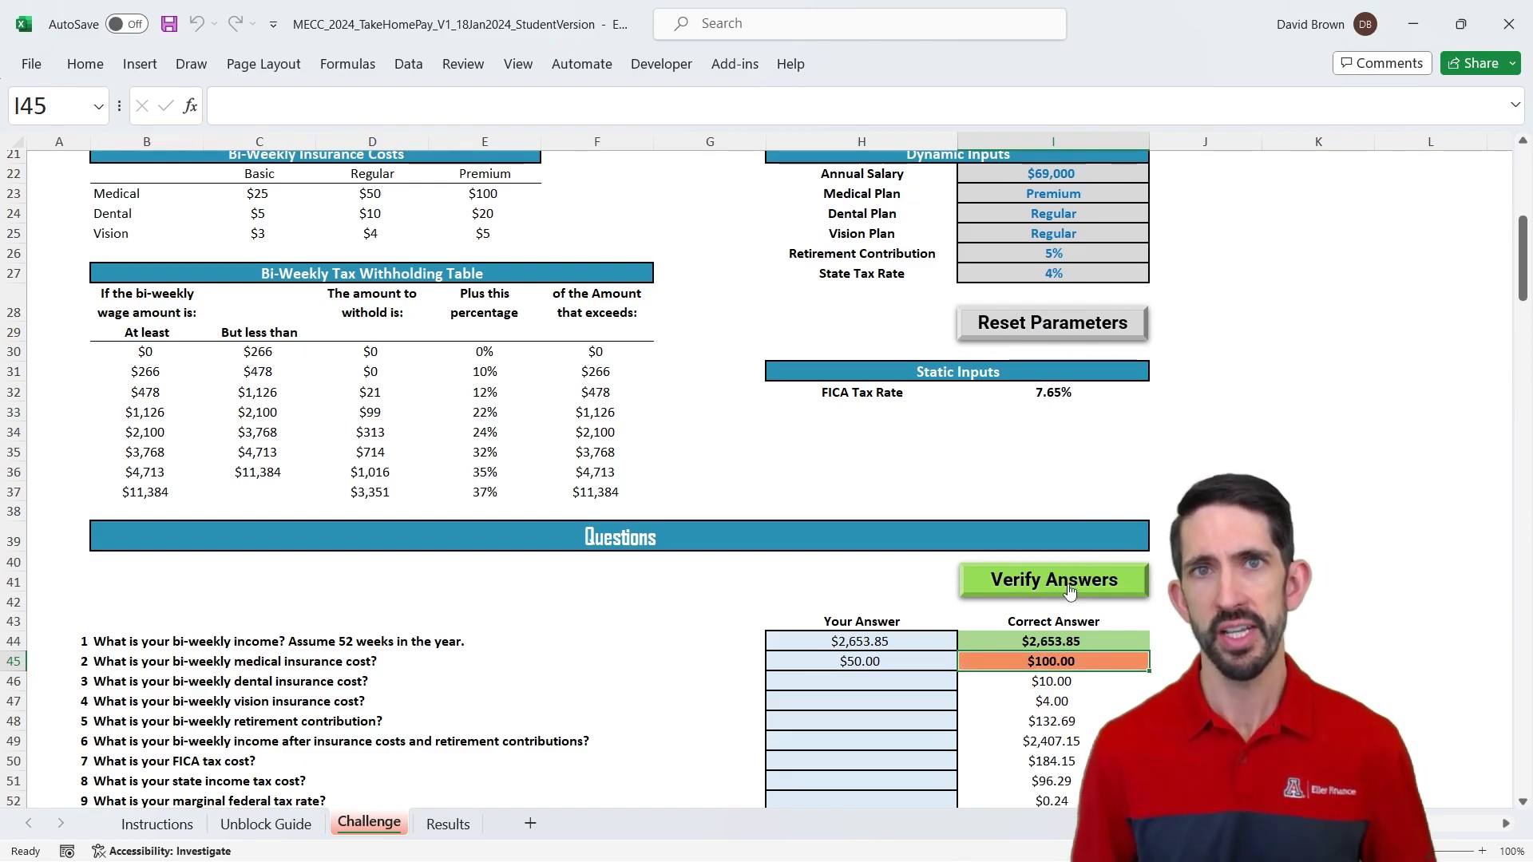
left_click(905, 662)
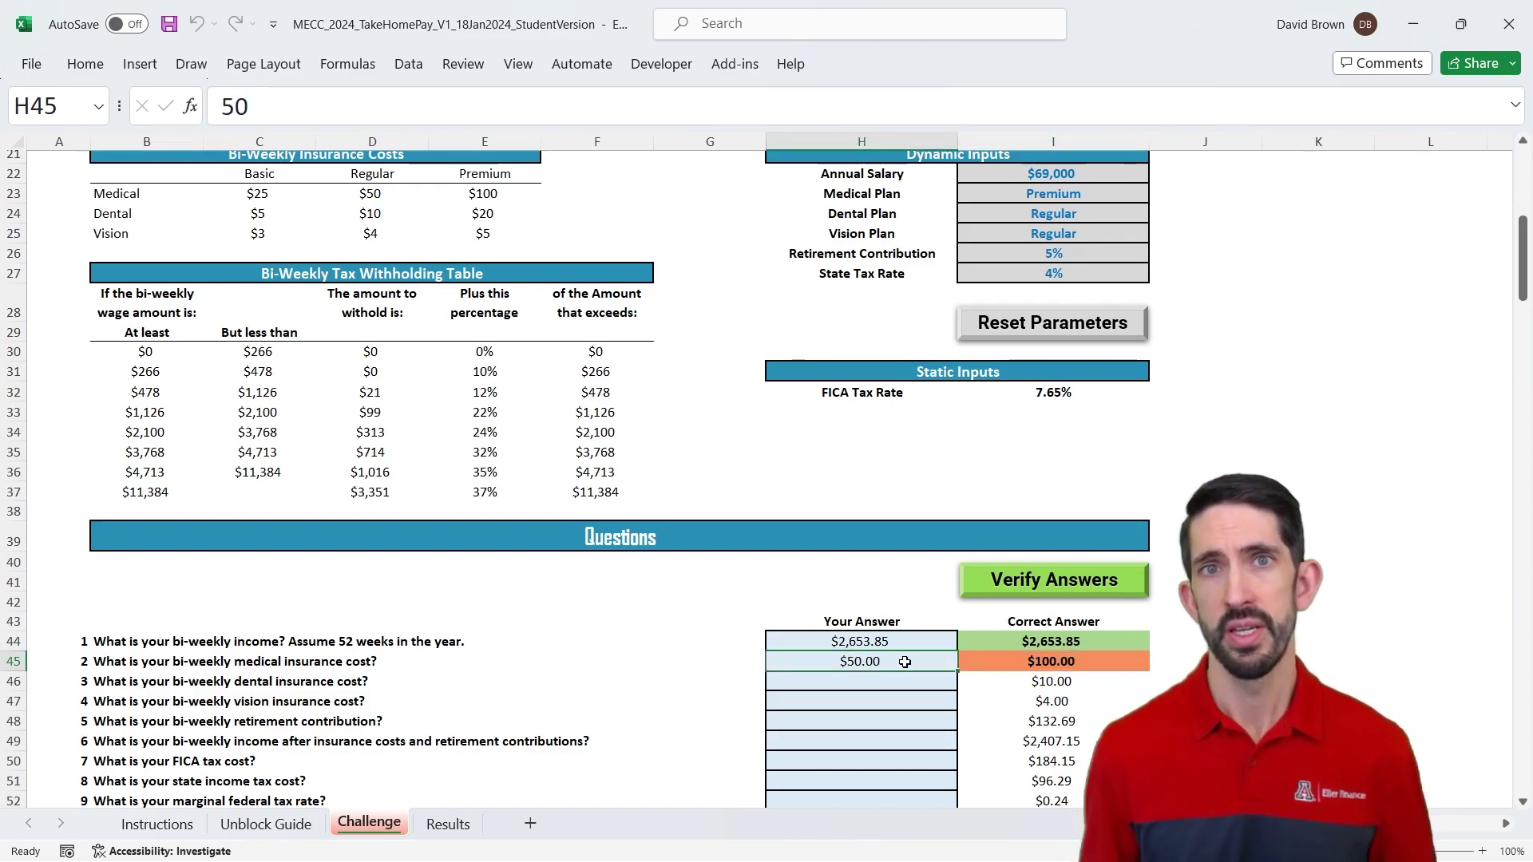
left_click(1046, 195)
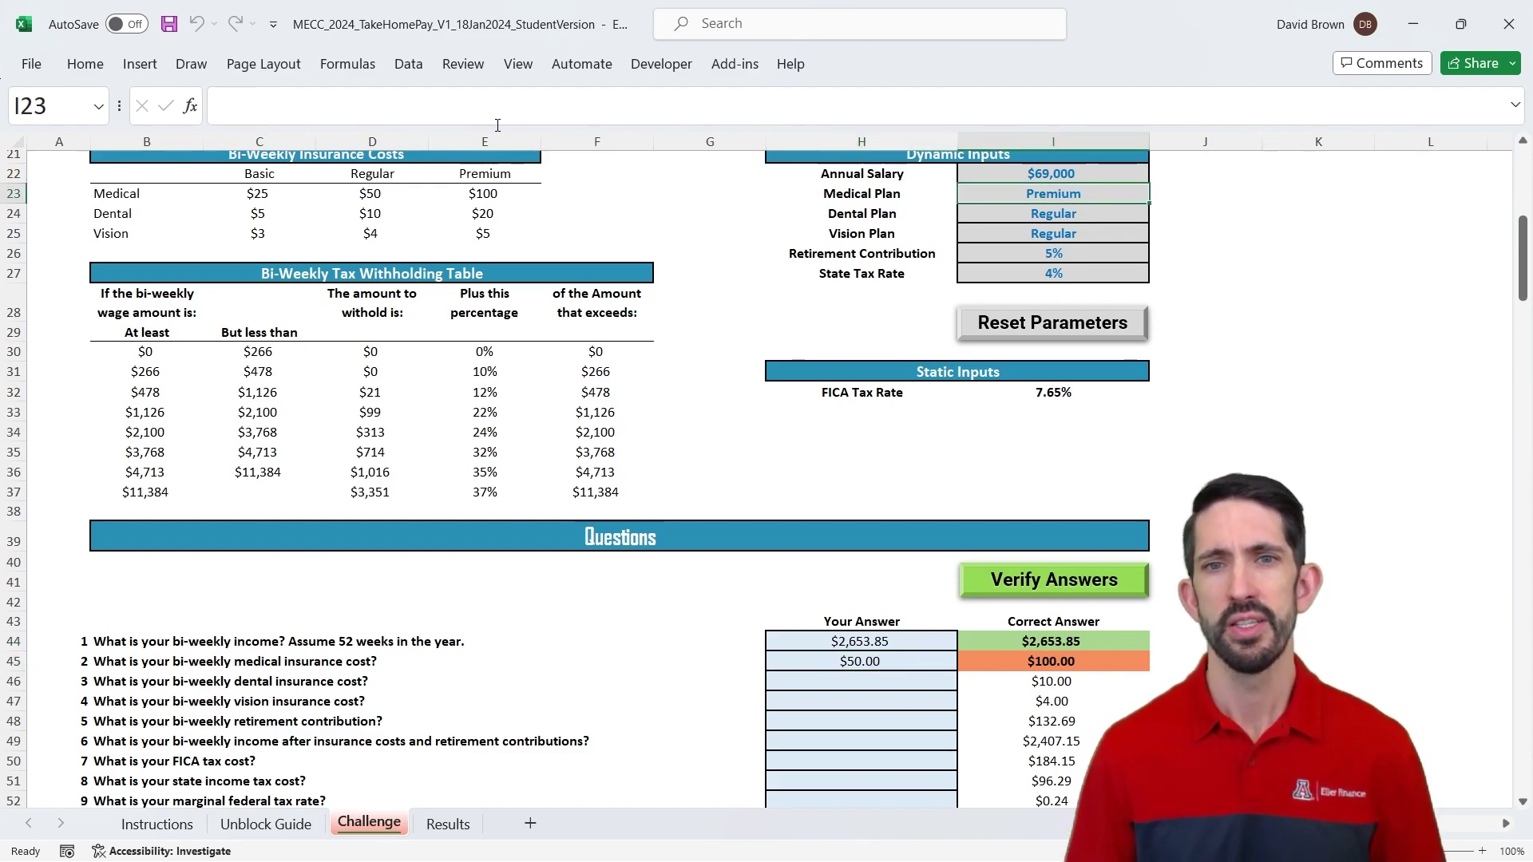
left_click(490, 195)
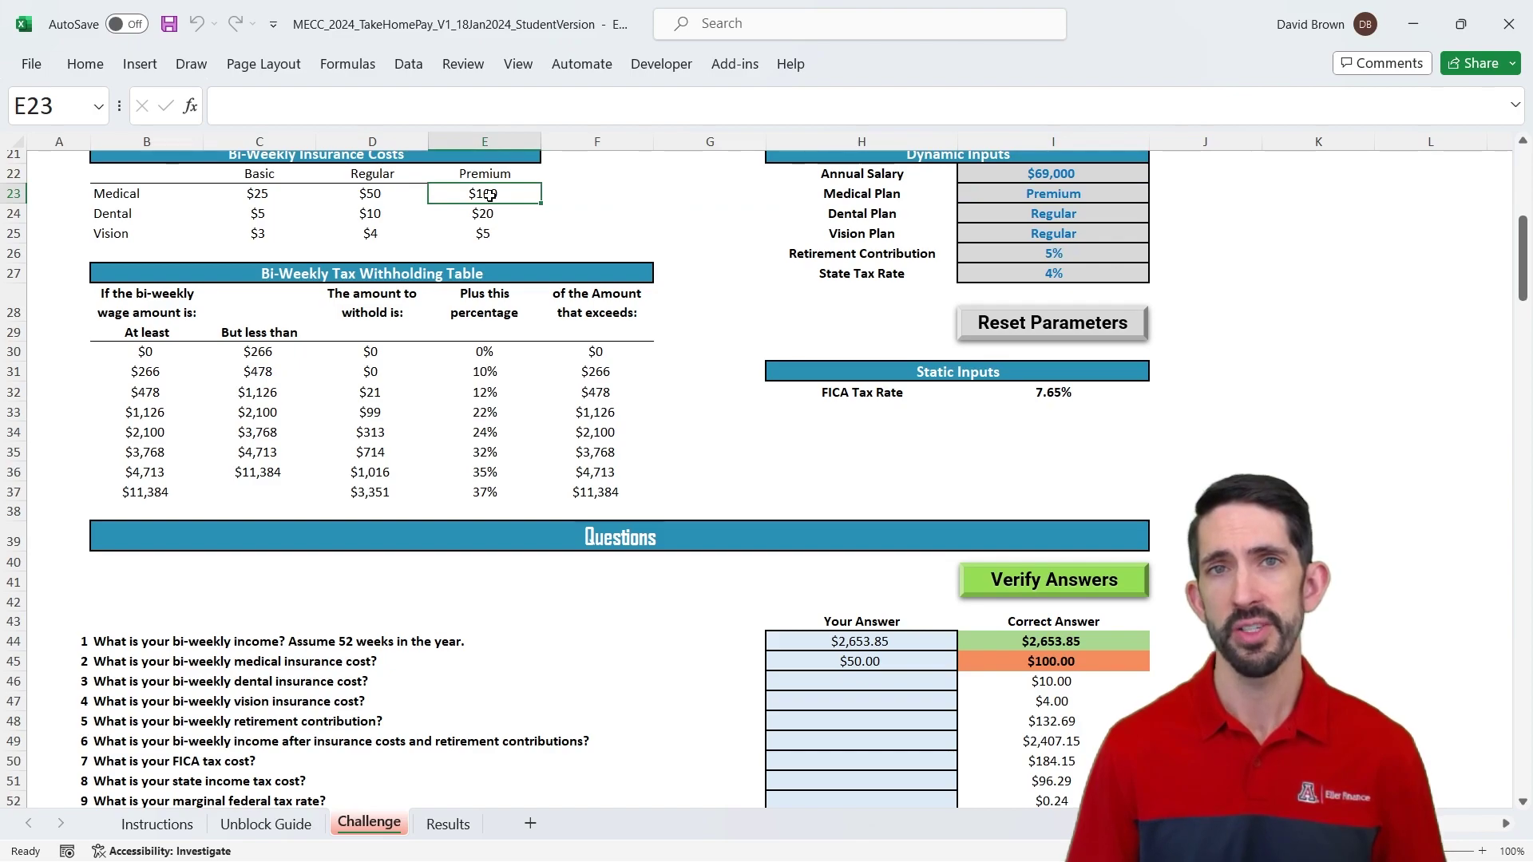
left_click(920, 662)
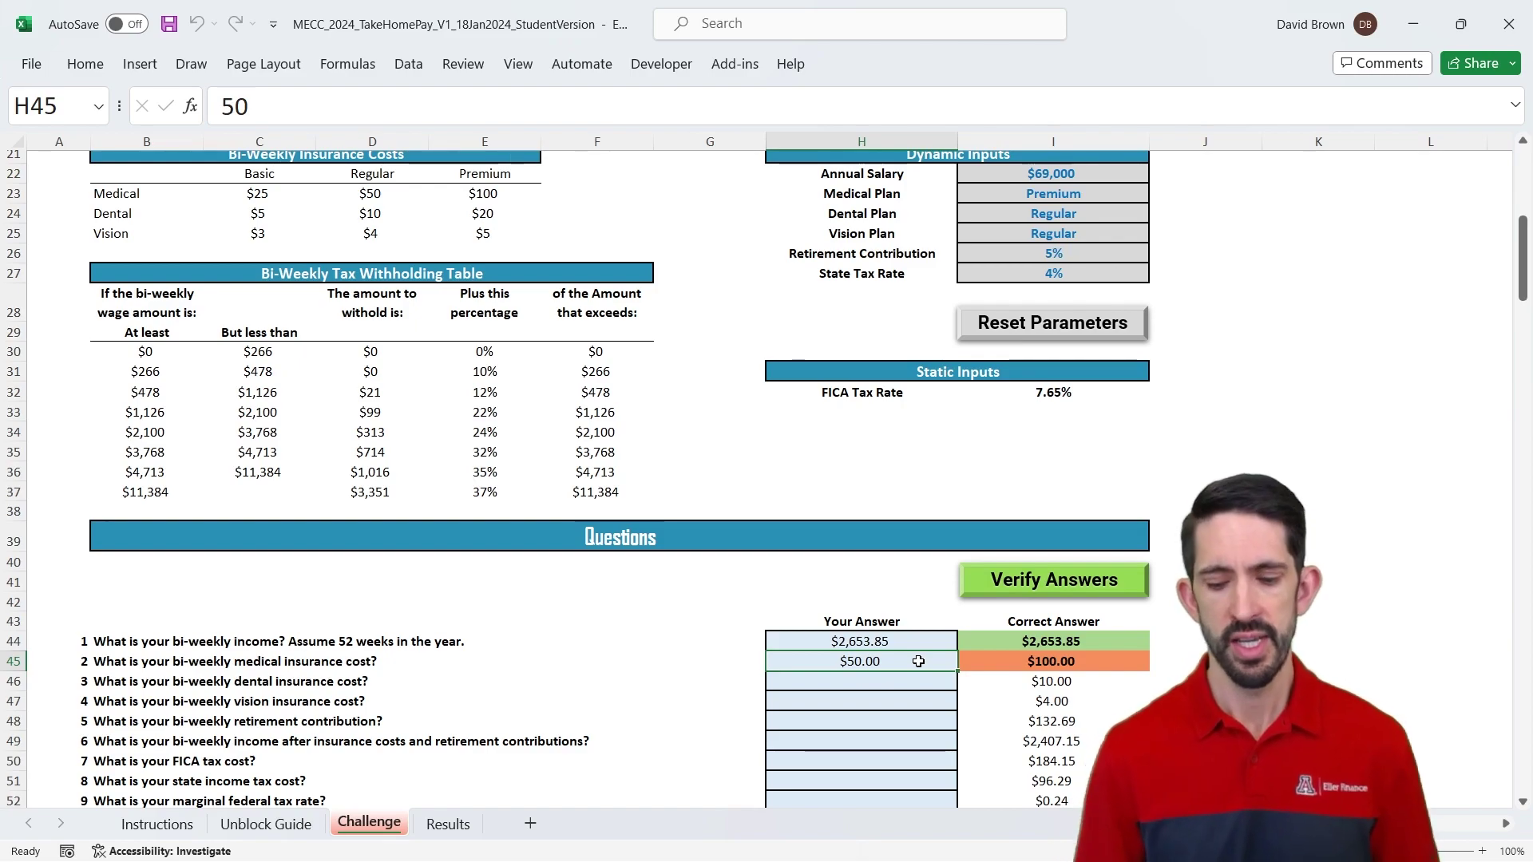
type("=xlookup(")
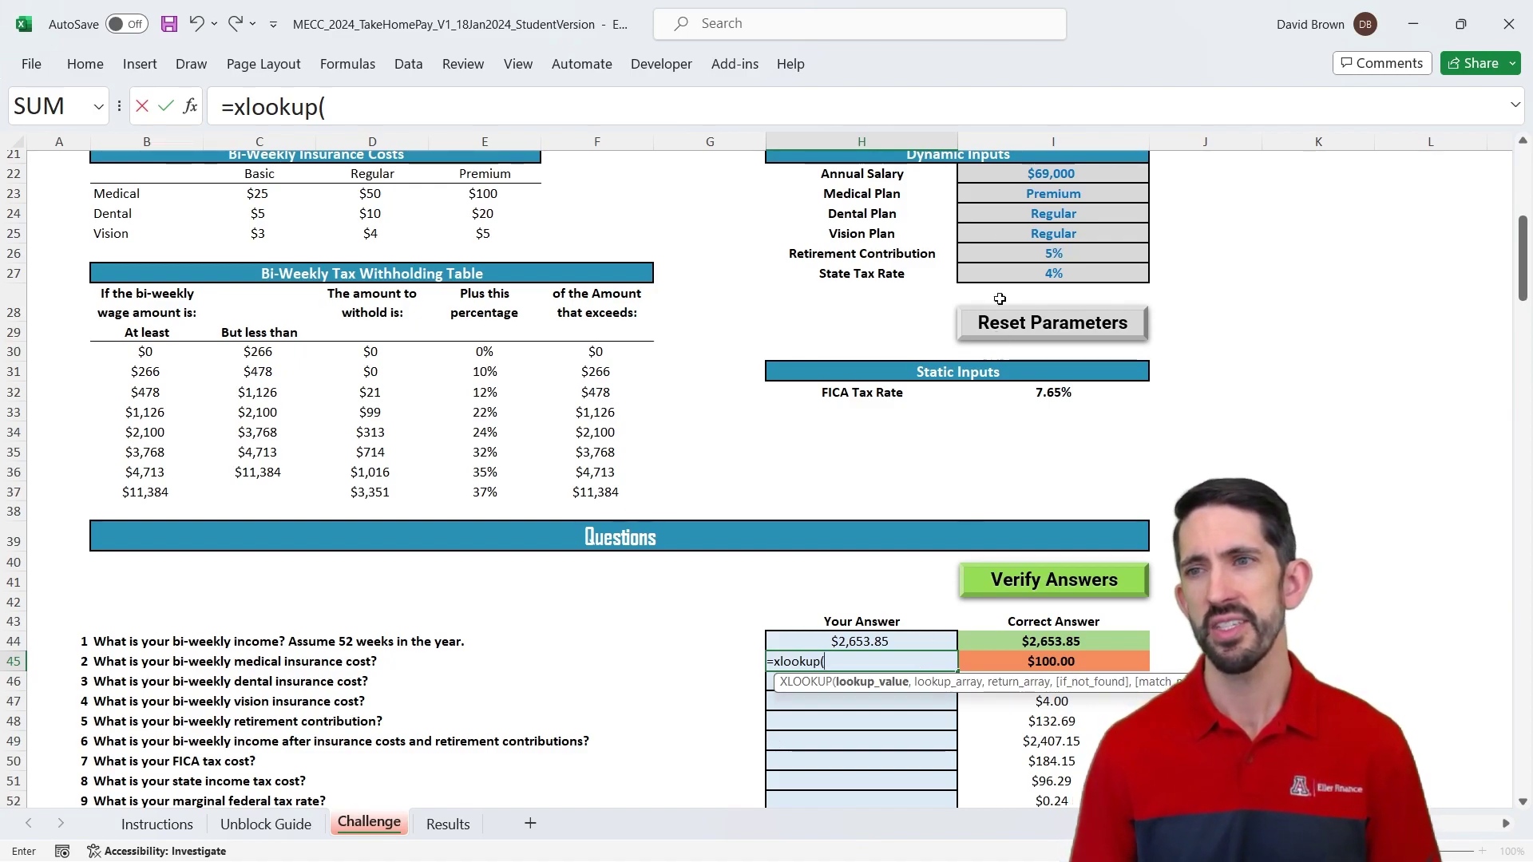
Build =XLOOKUP(I23,C22:E22,C23:E23) in H45 to look up the medical plan cost
left_click(1089, 195)
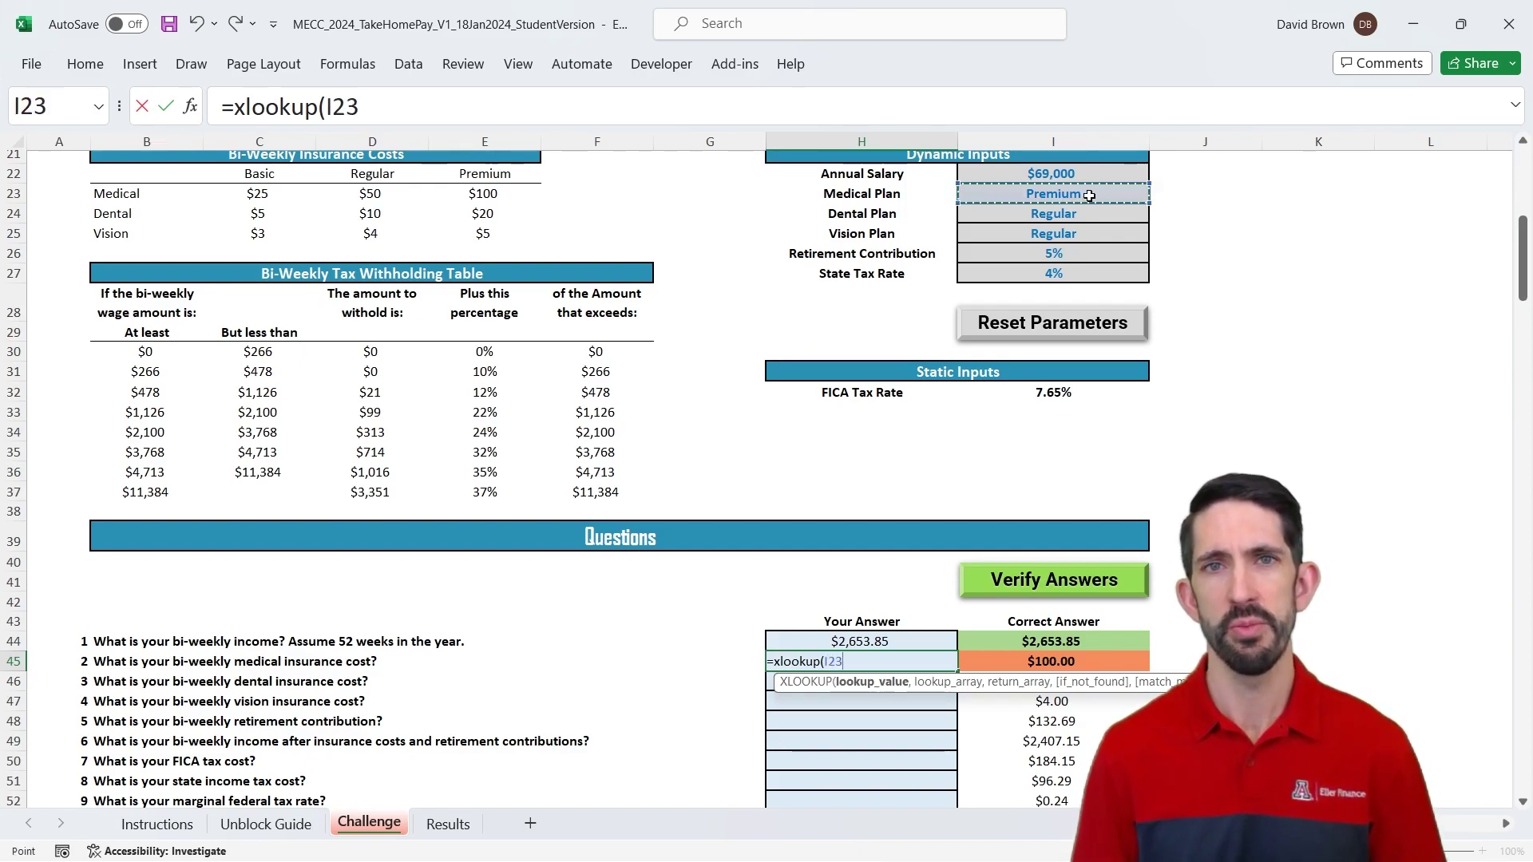
type(",")
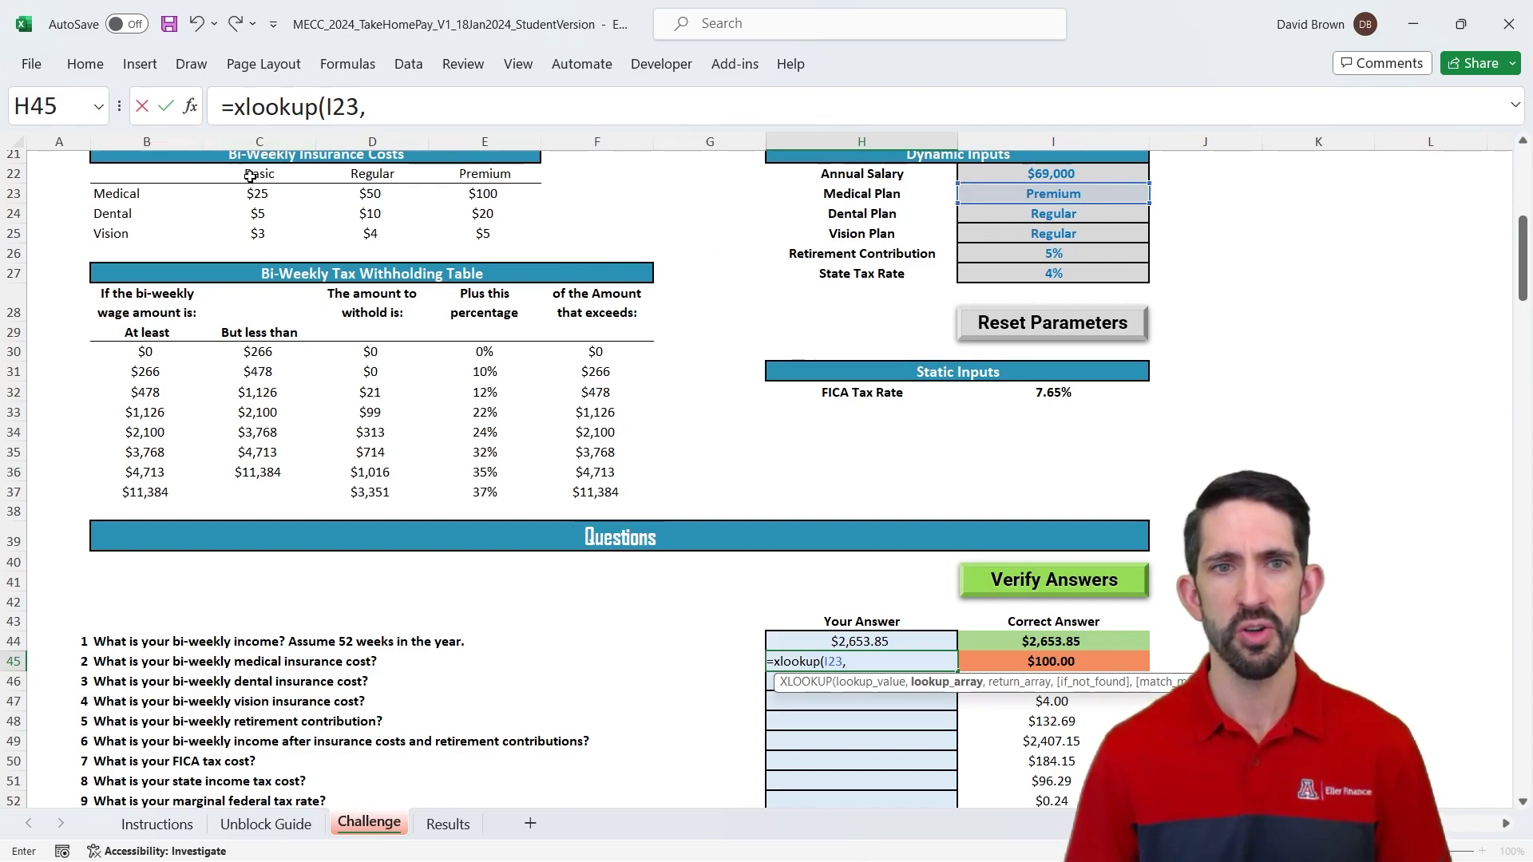
left_click_drag(260, 174, 531, 179)
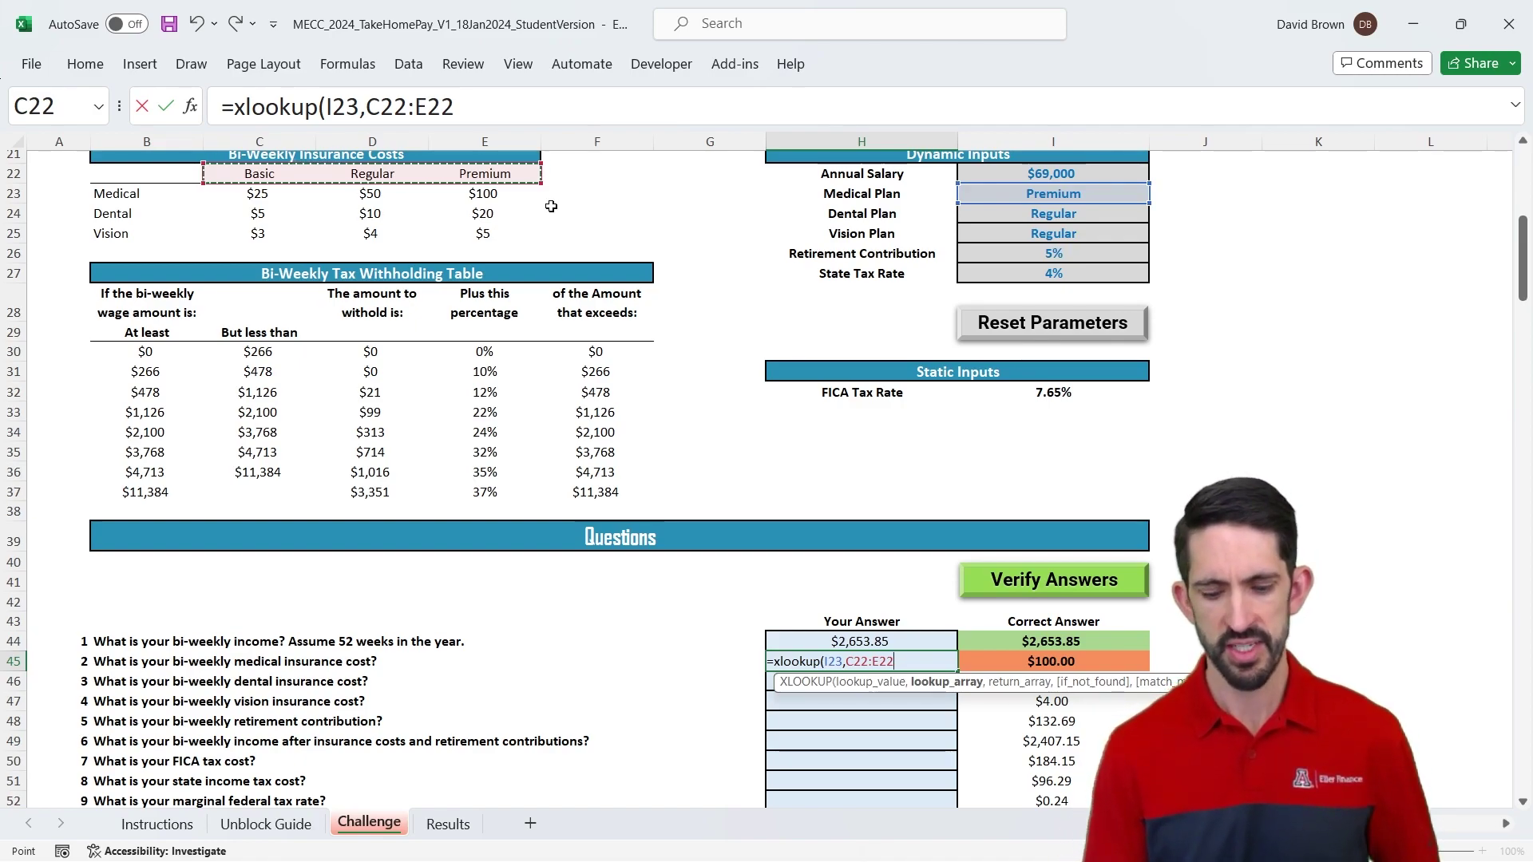
type(",")
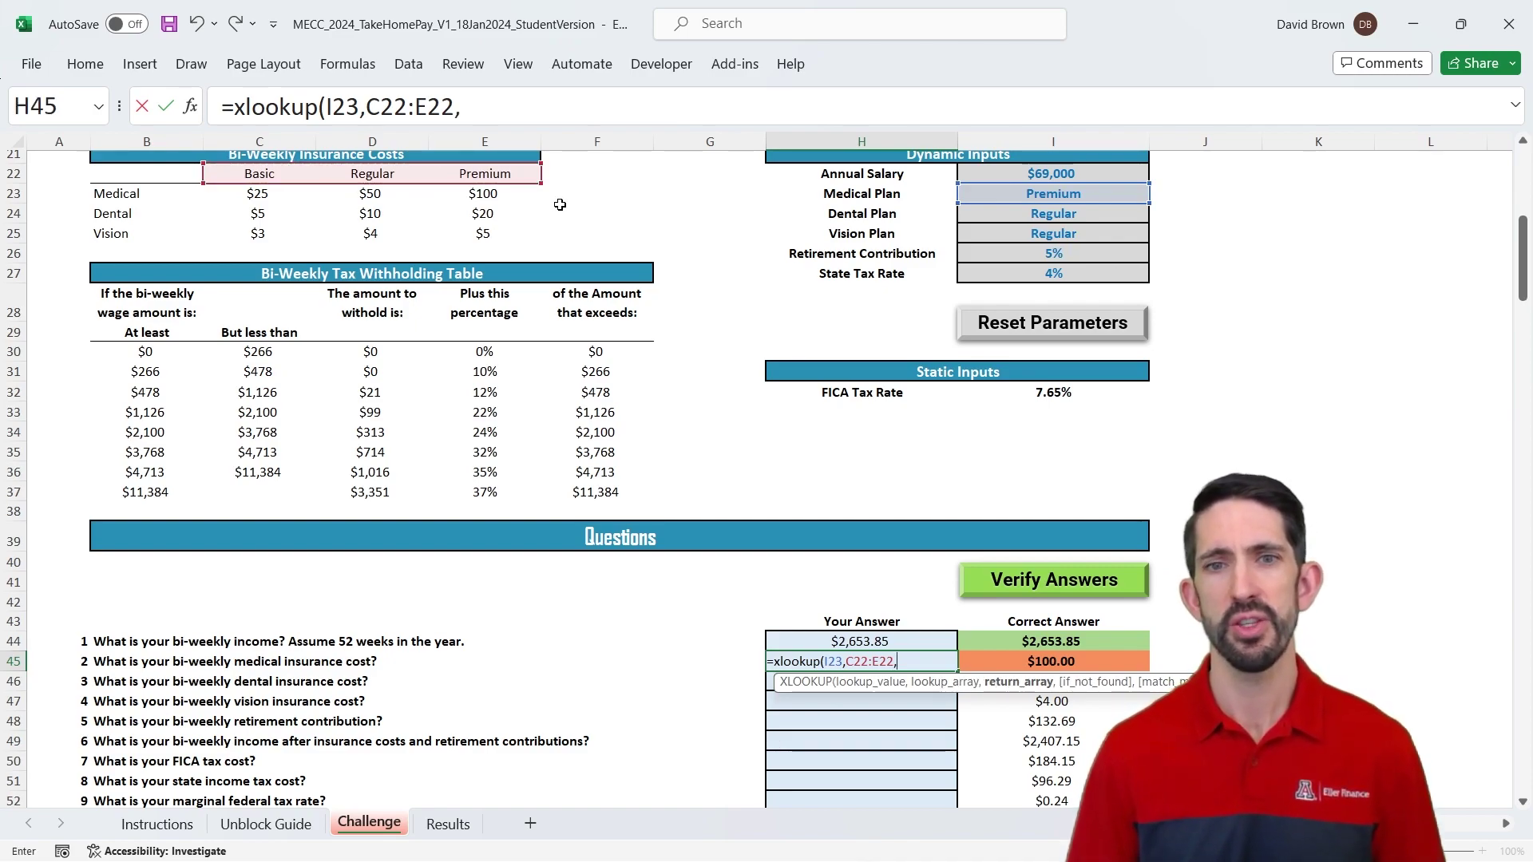
left_click_drag(257, 194, 502, 198)
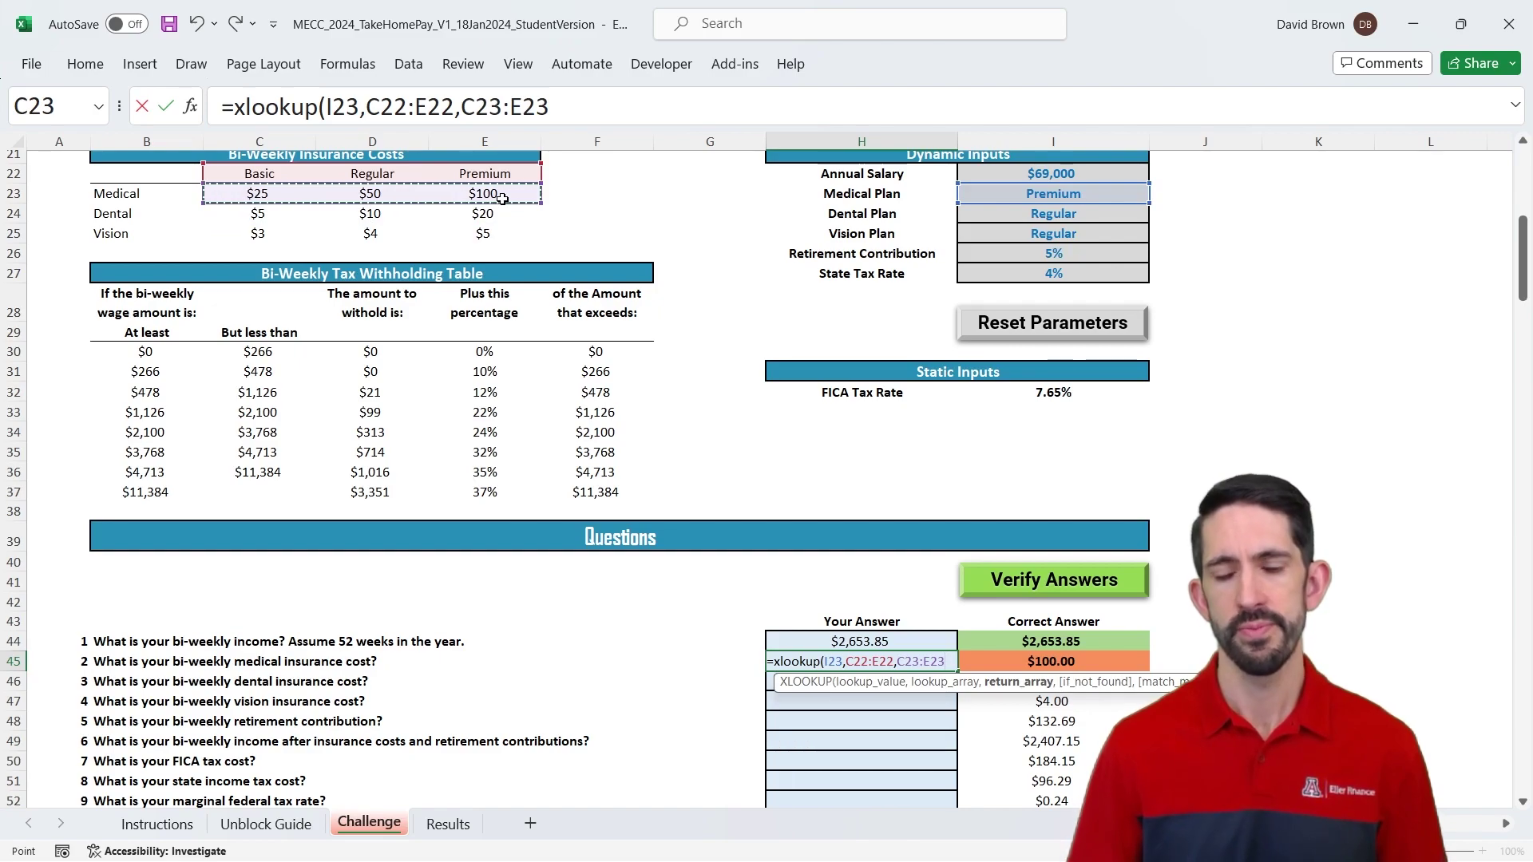
type(")")
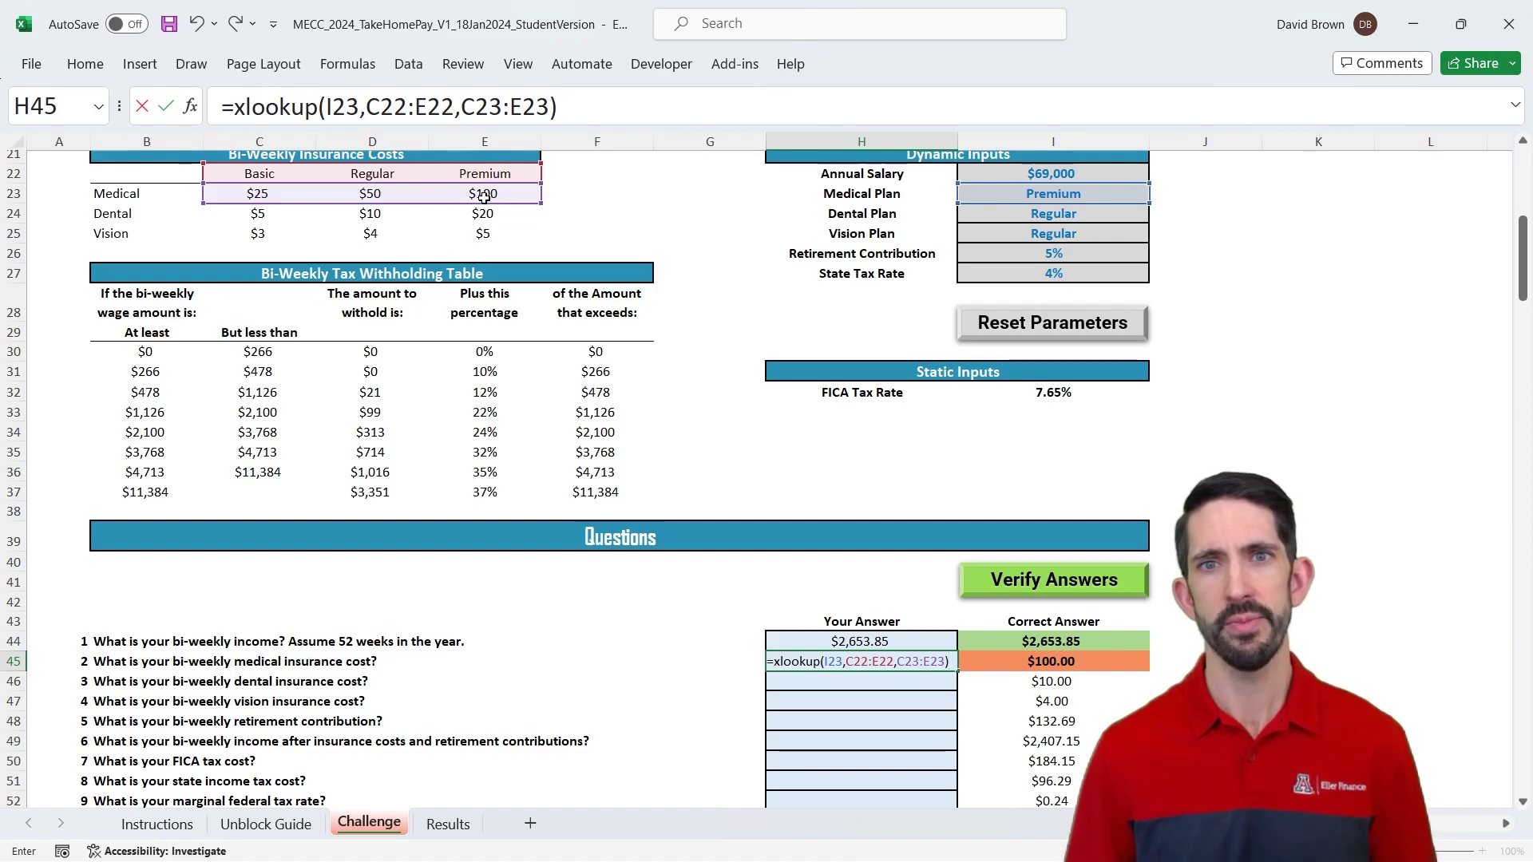
Make the plan header range absolute as $C$22:$E$22 in the formula bar
left_click(393, 107)
key("F4")
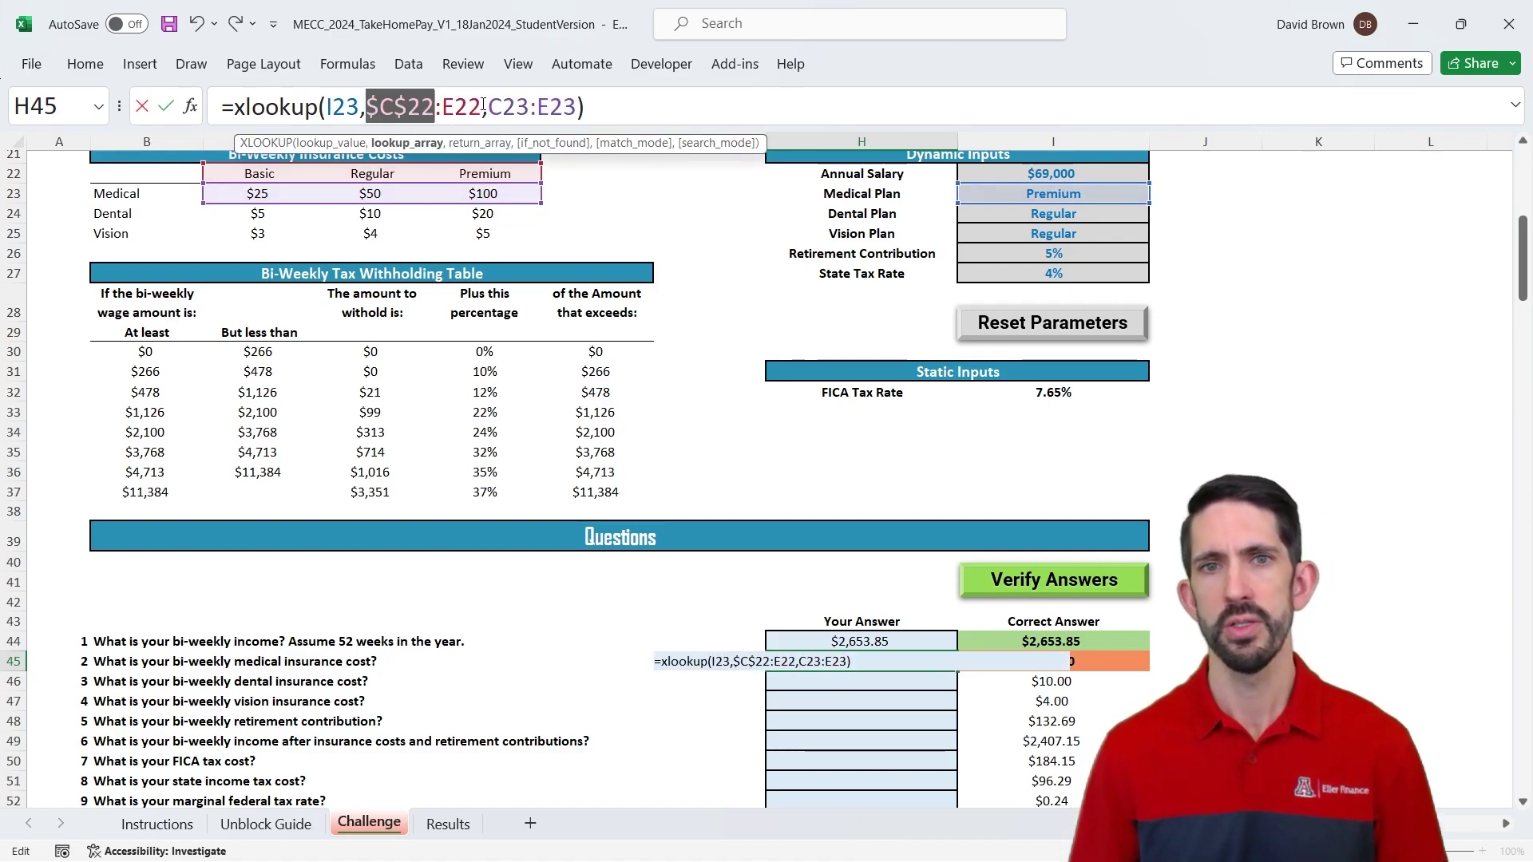
left_click(467, 106)
key("F4")
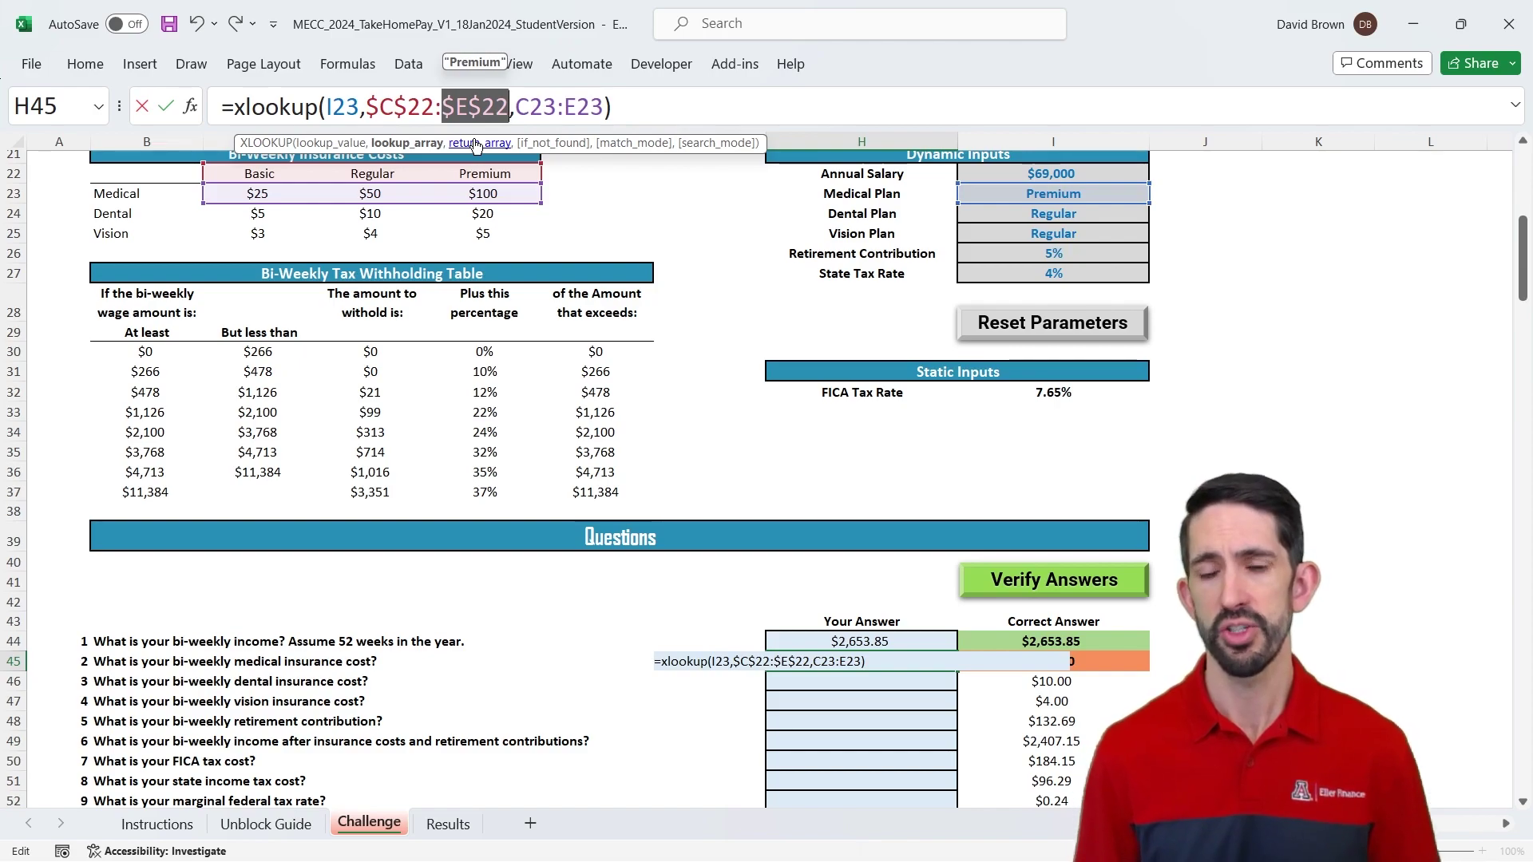
Commit the XLOOKUP, verify, reset inputs to a $46,000 Basic-medical salary, and re-verify answers 1–2
key("ctrl+Return")
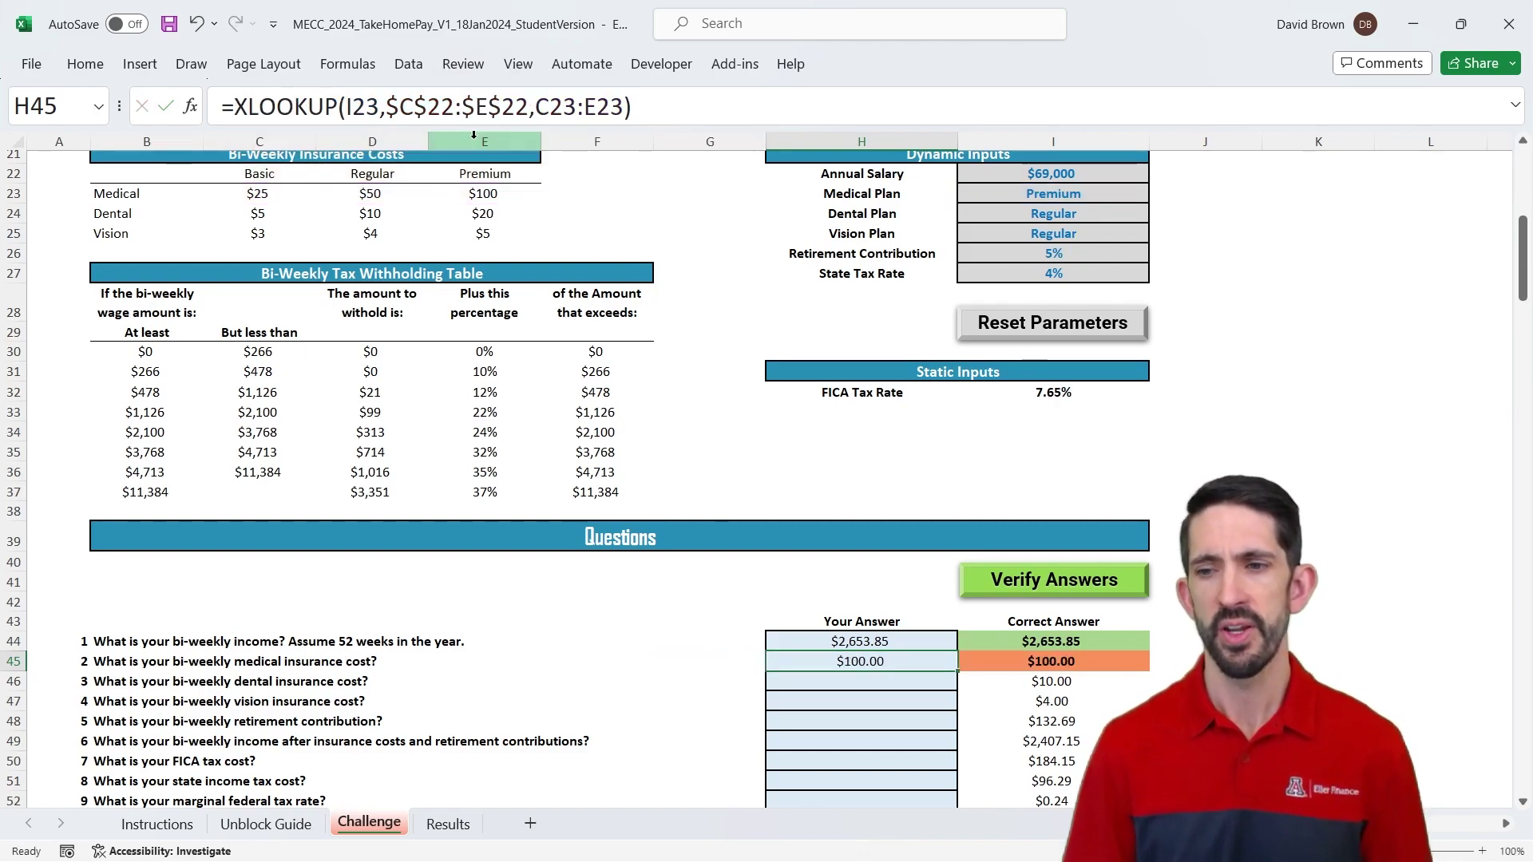
key("Return")
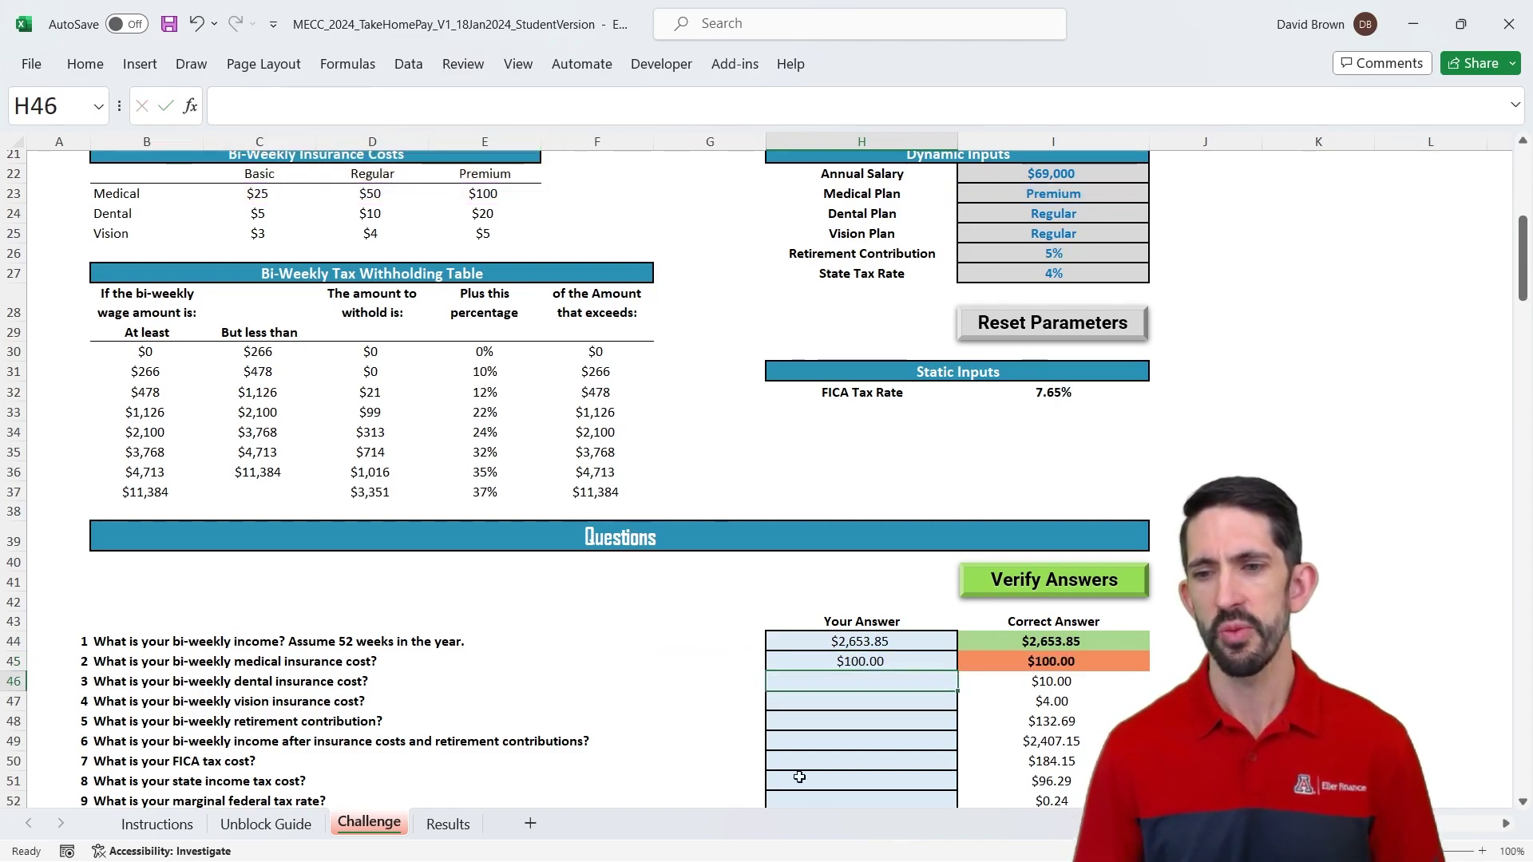
left_click(876, 661)
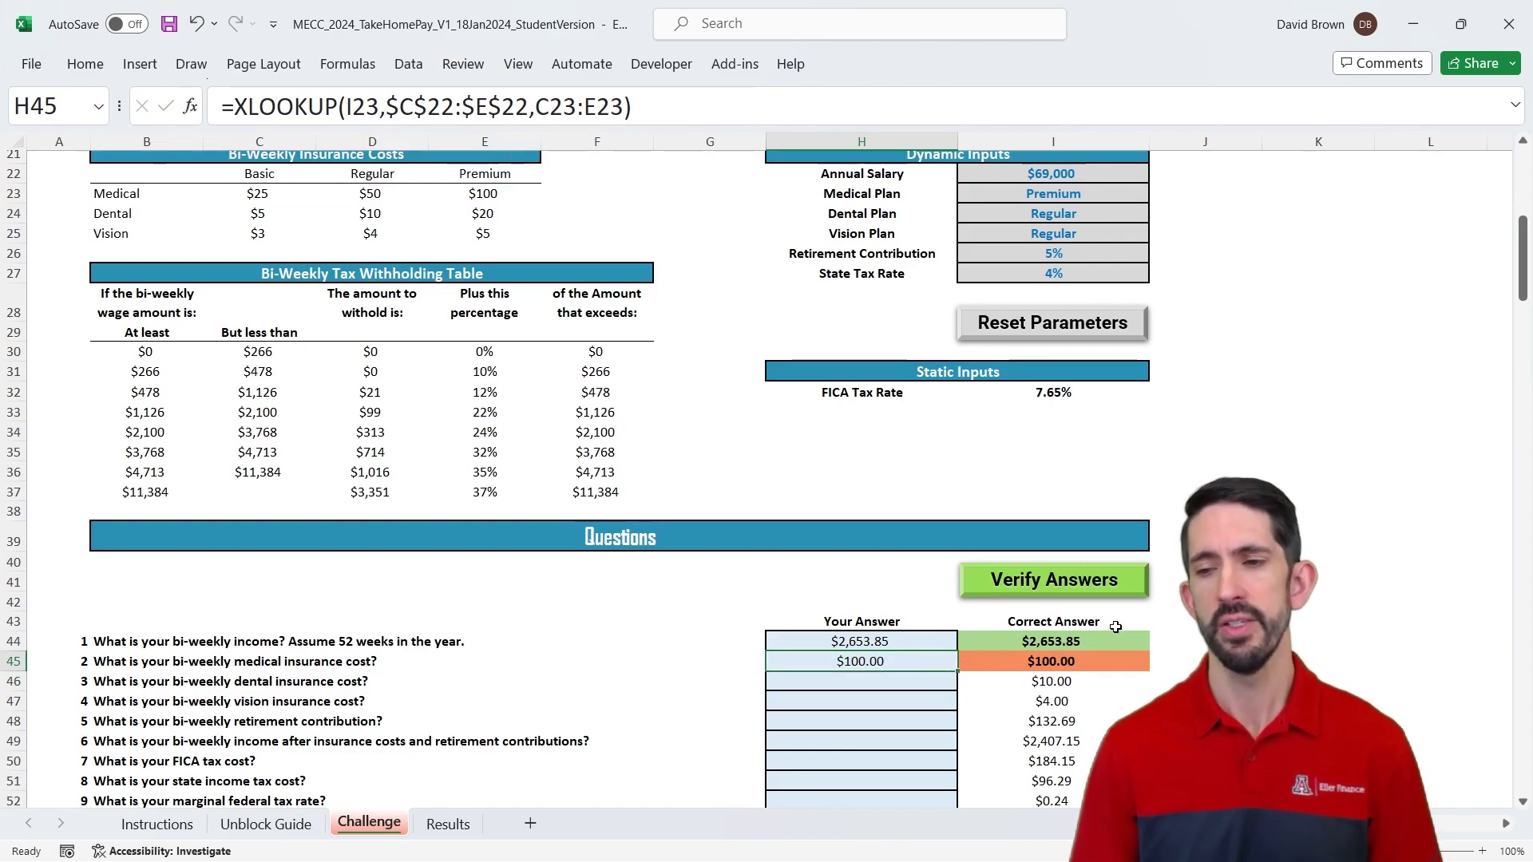
left_click(1116, 591)
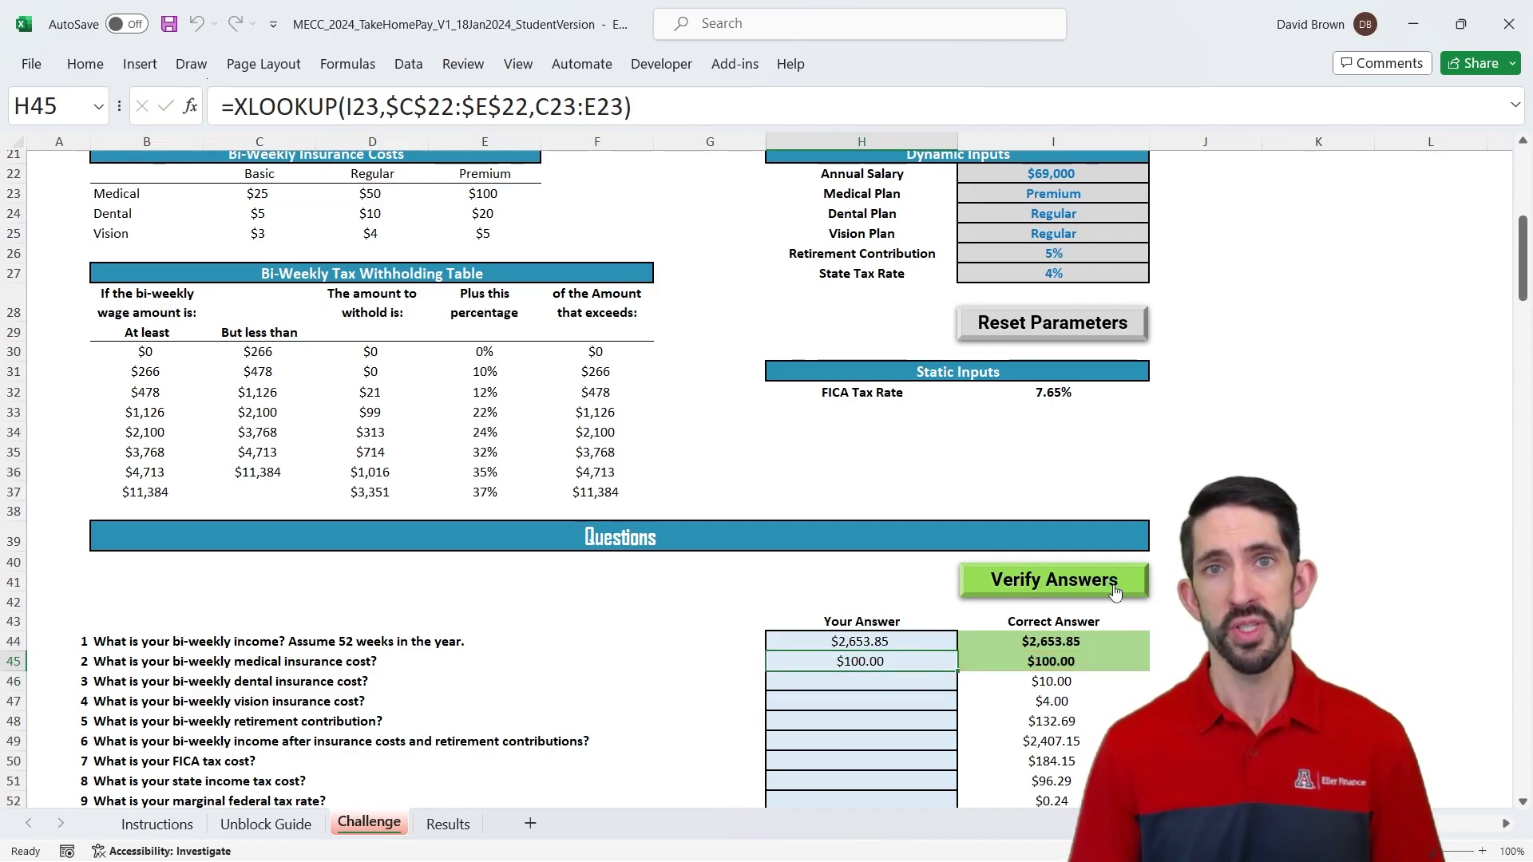
left_click(1082, 334)
left_click(1096, 587)
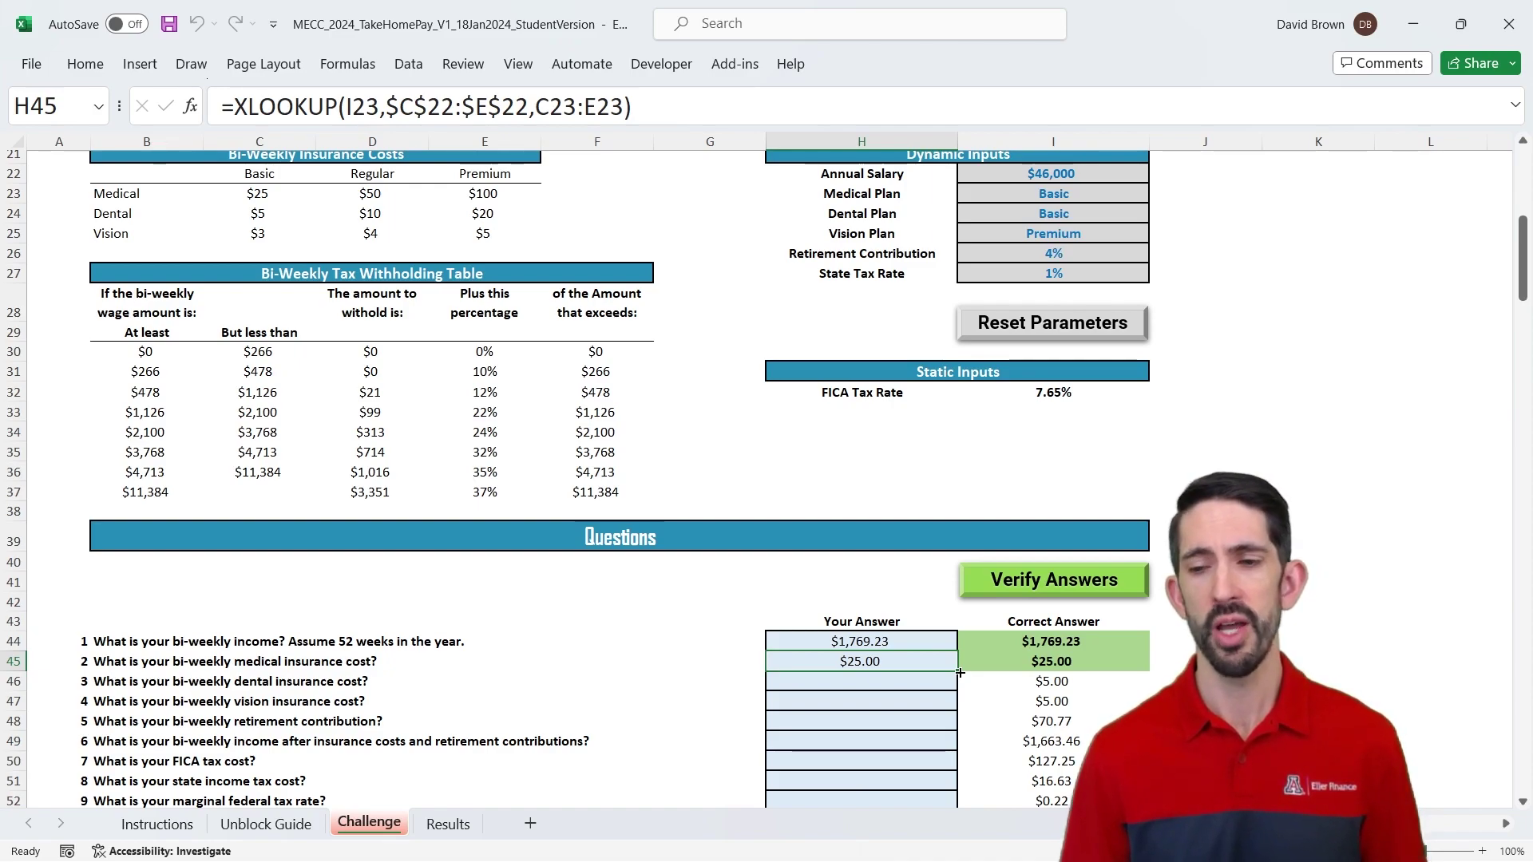
Fill the H45 lookup down to H46:H47 and point H46's dental lookup at row 24
mouse_move(960, 674)
left_mouse_down()
mouse_move(961, 706)
mouse_move(964, 658)
left_mouse_up()
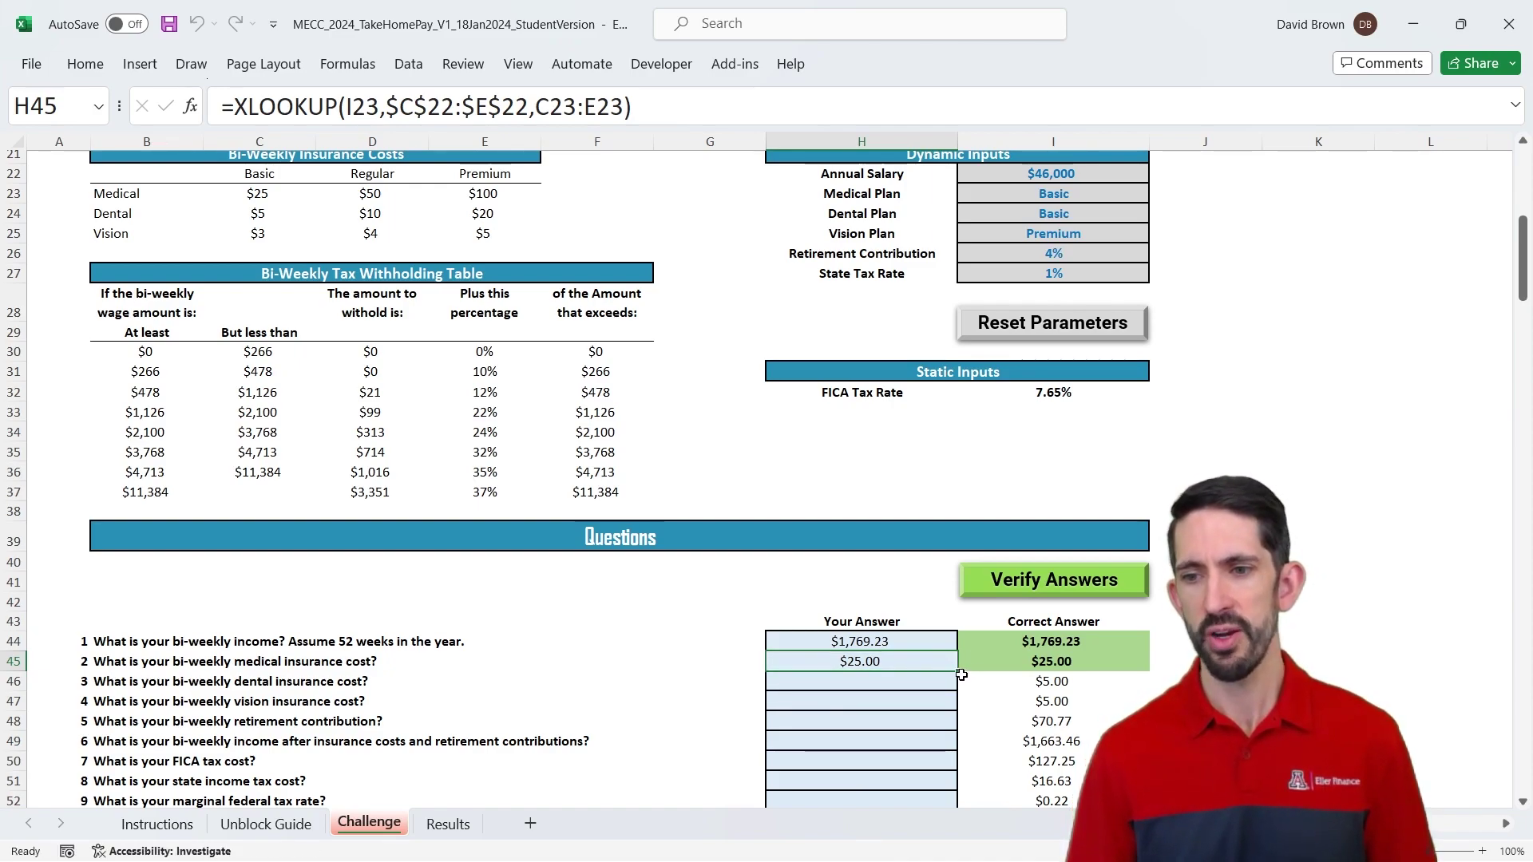
left_click_drag(959, 671, 959, 707)
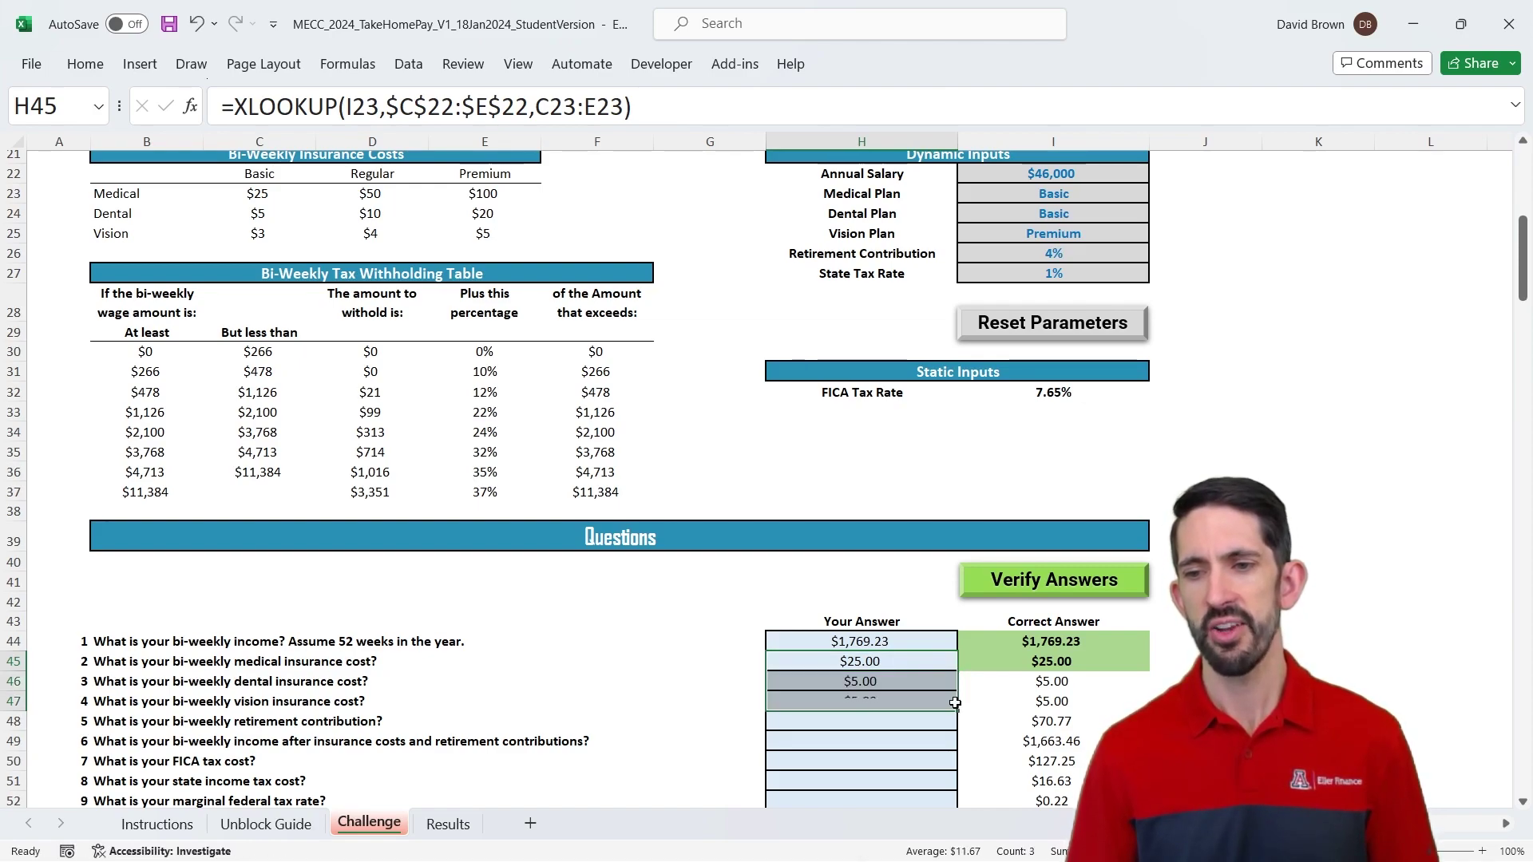
left_click(891, 683)
double_click(890, 683)
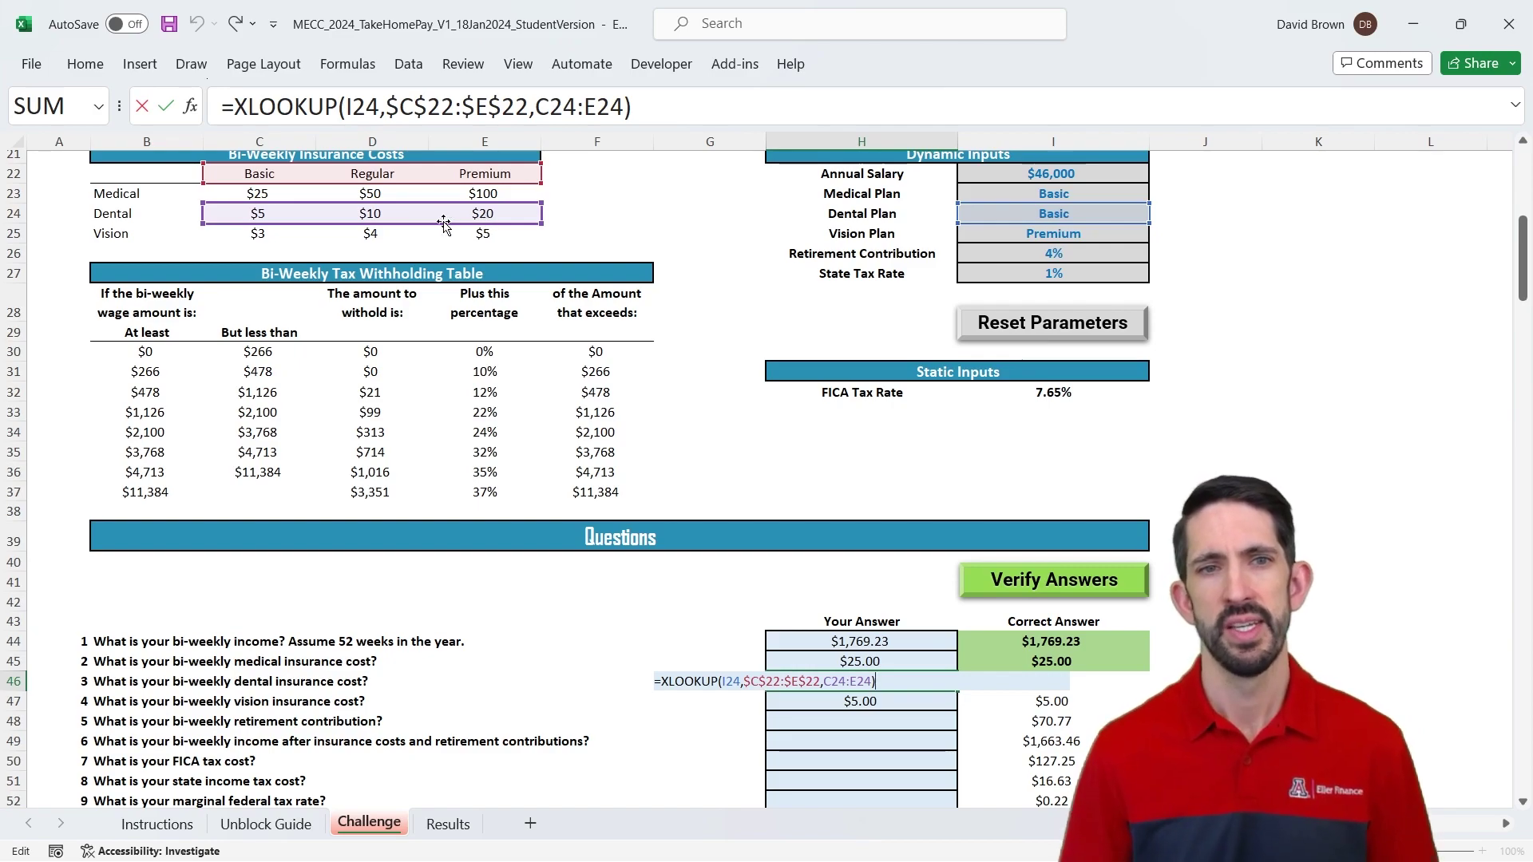
key("Return")
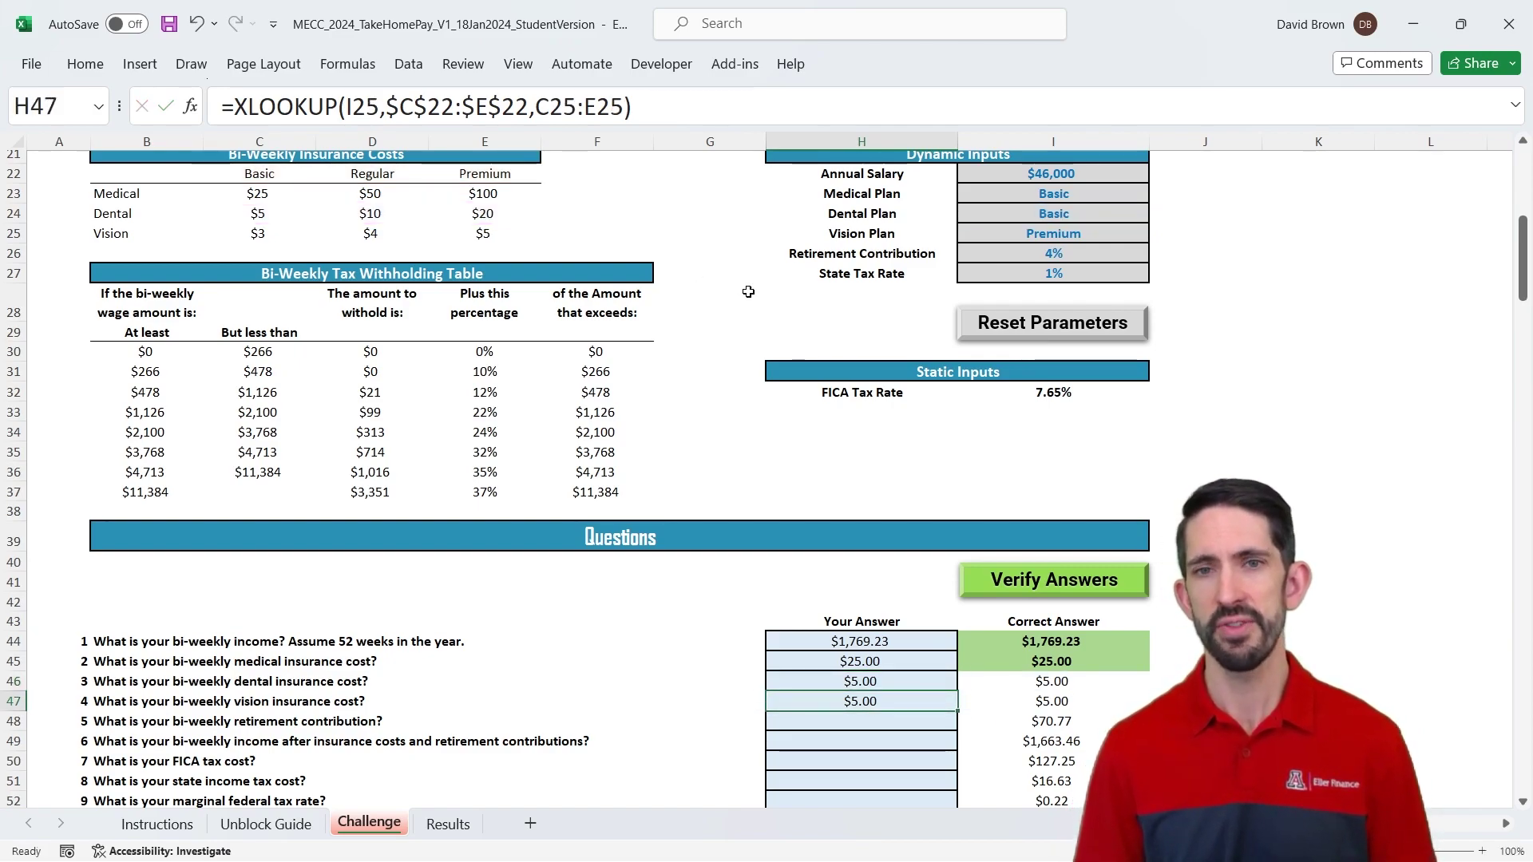
Change H47 to =XLOOKUP(I25,$C$22:$E$22,C25:E25) for the $5.00 vision cost
key("F2")
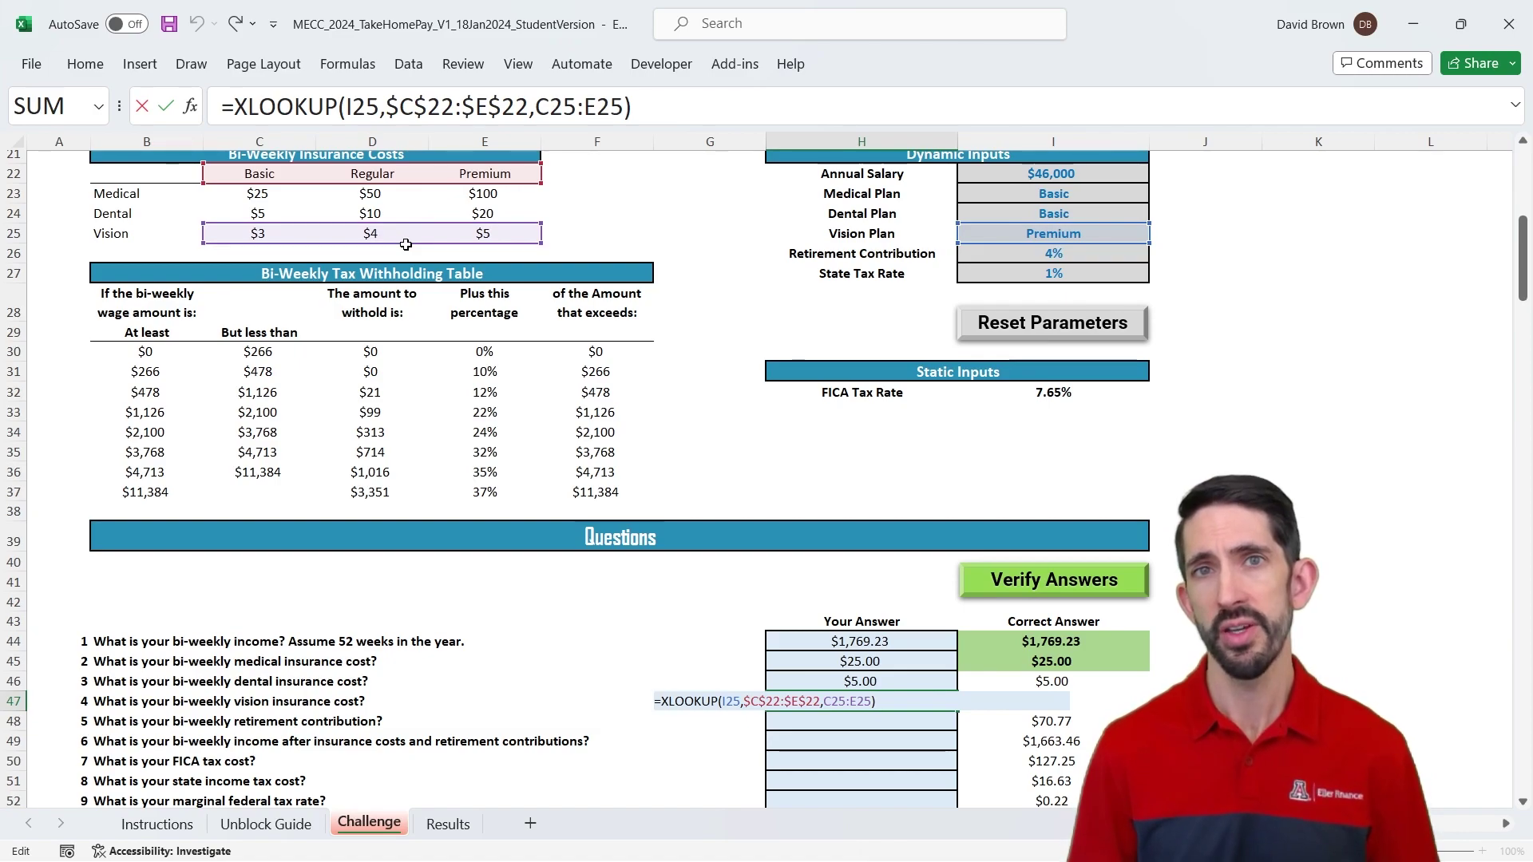
left_click_drag(388, 109, 529, 116)
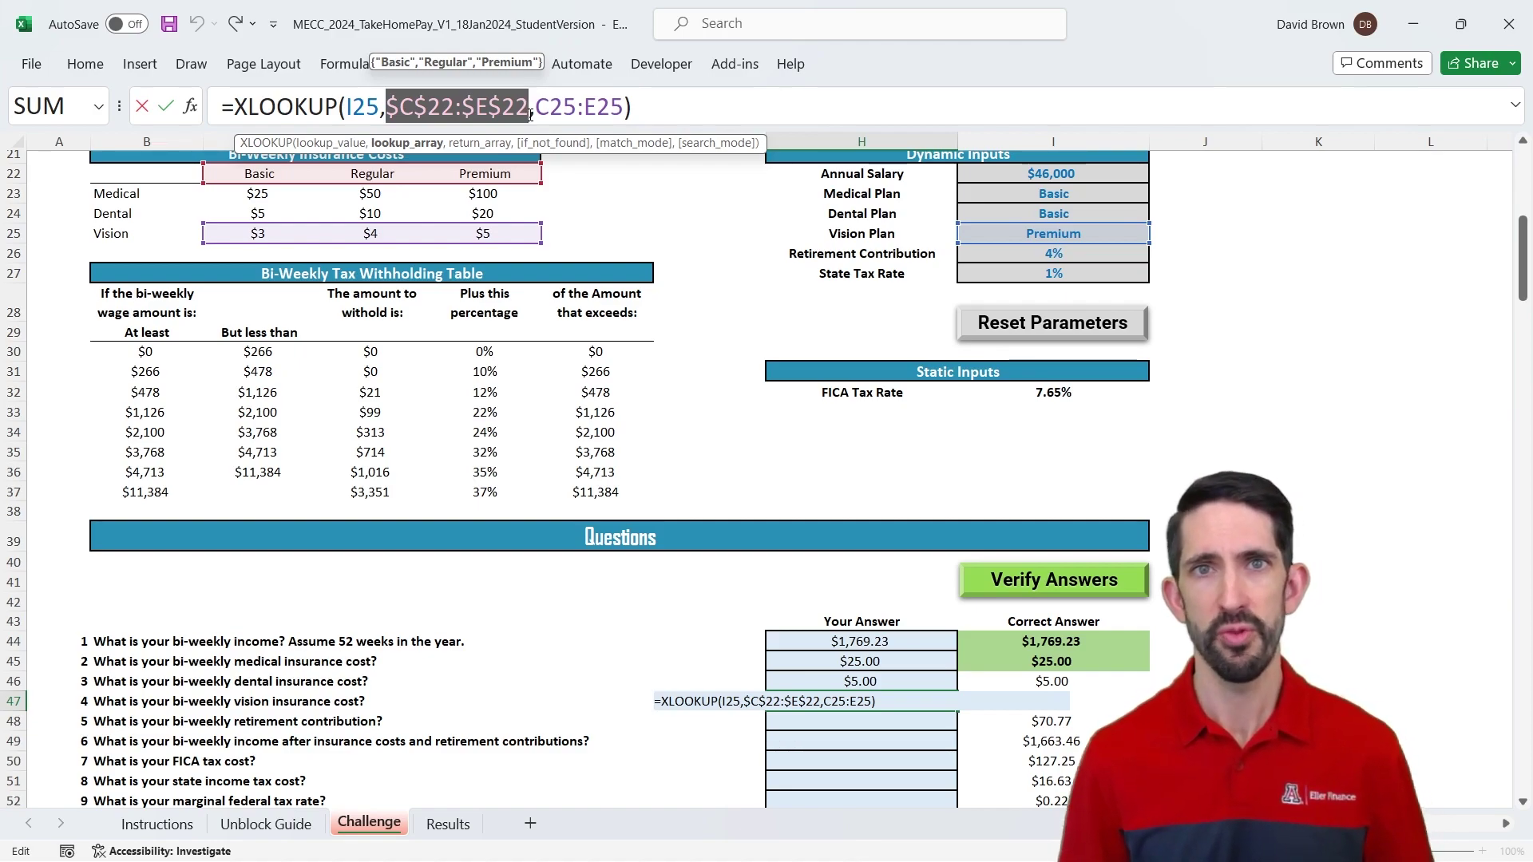
key("ctrl+Return")
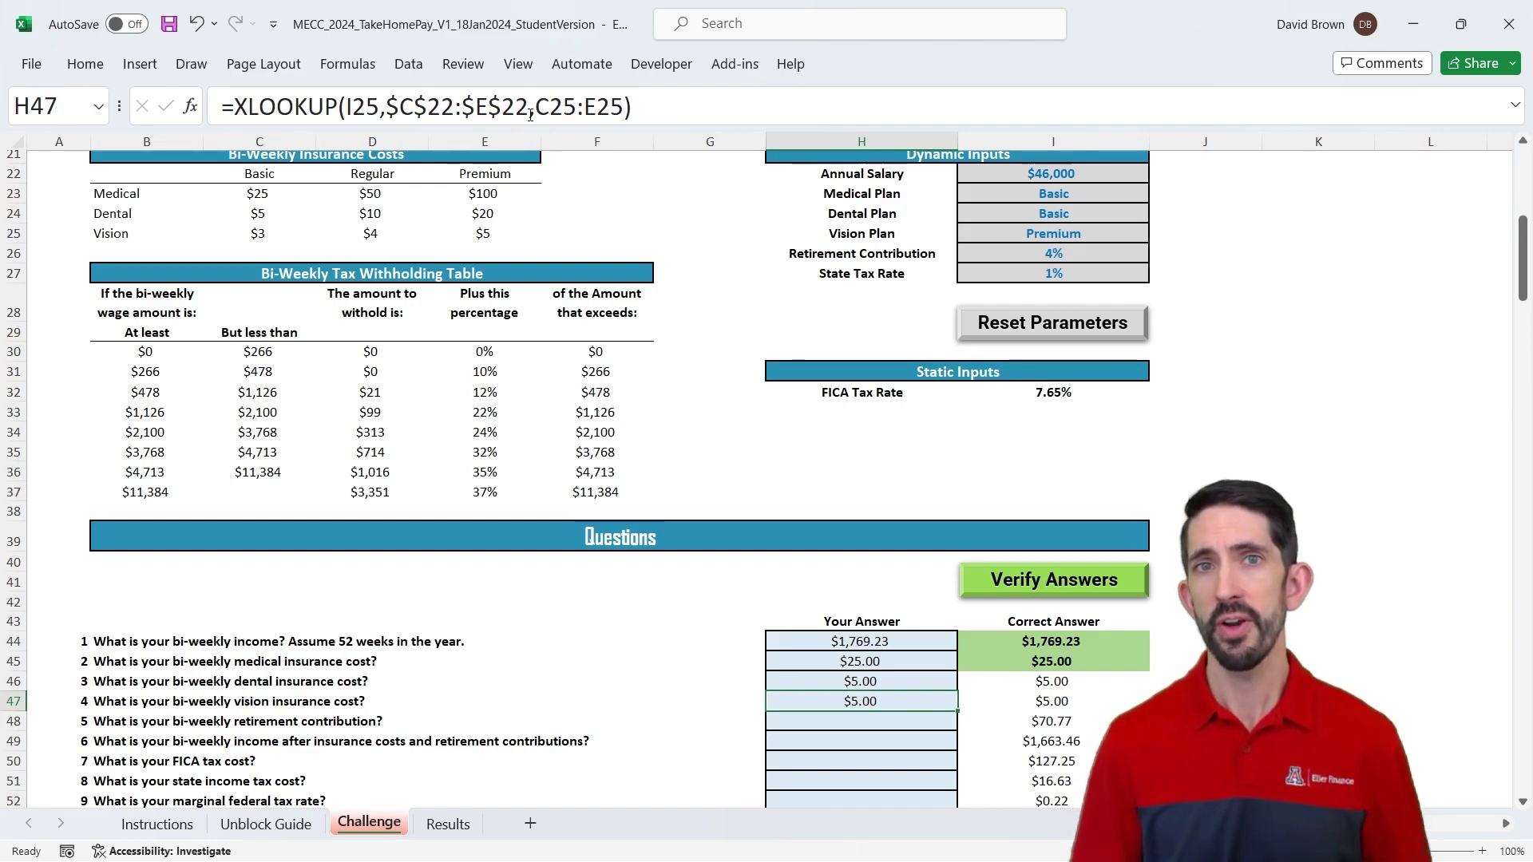
Enter =H44*I26 in H48 for a $70.77 retirement contribution, then verify answers 3–5
key("Down")
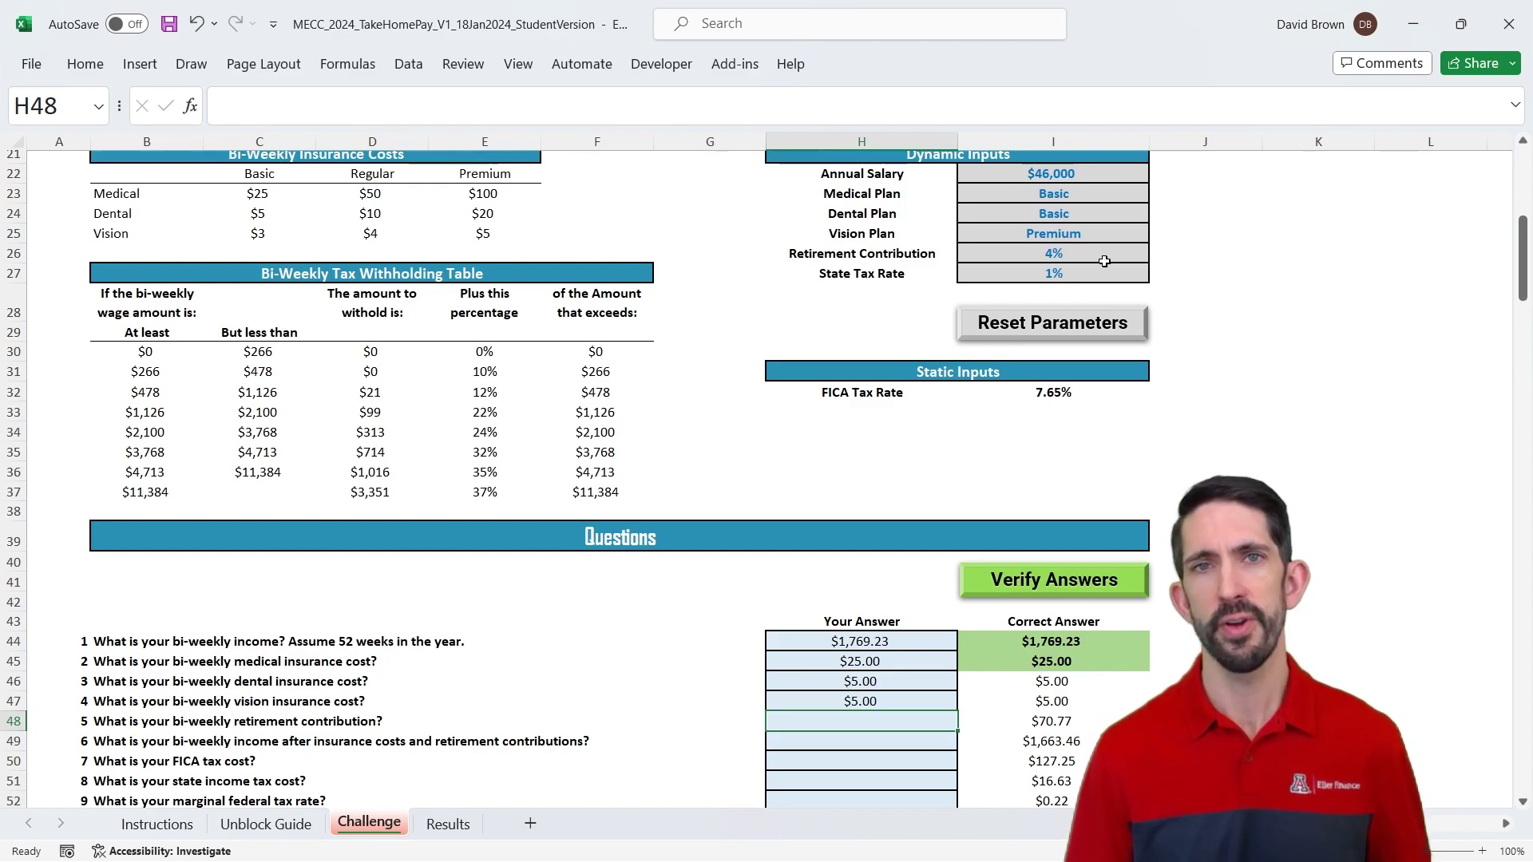
key("BackSpace")
type("=")
left_click(858, 641)
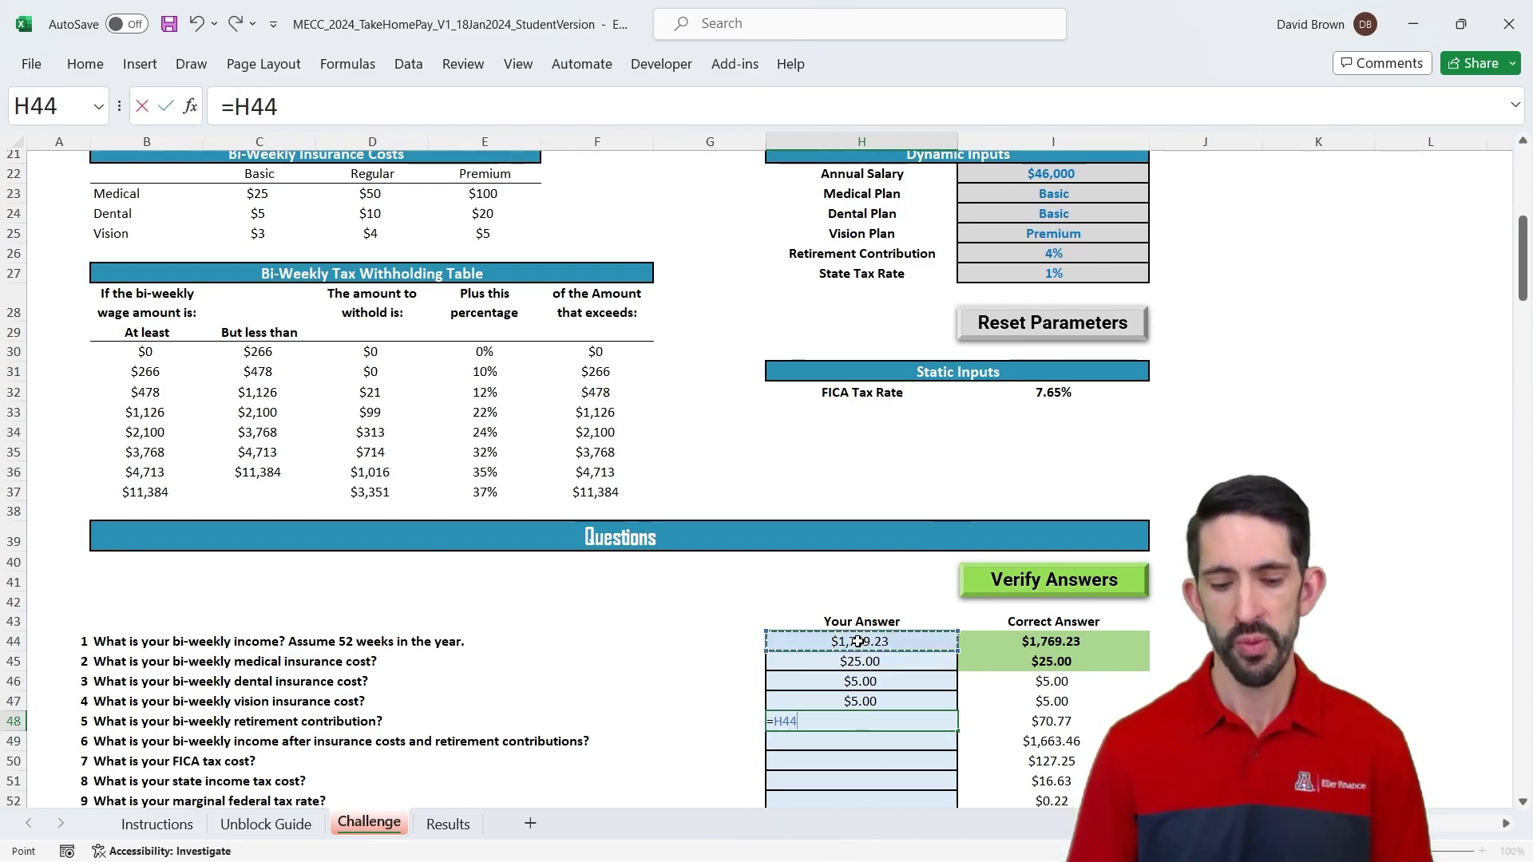
type("*")
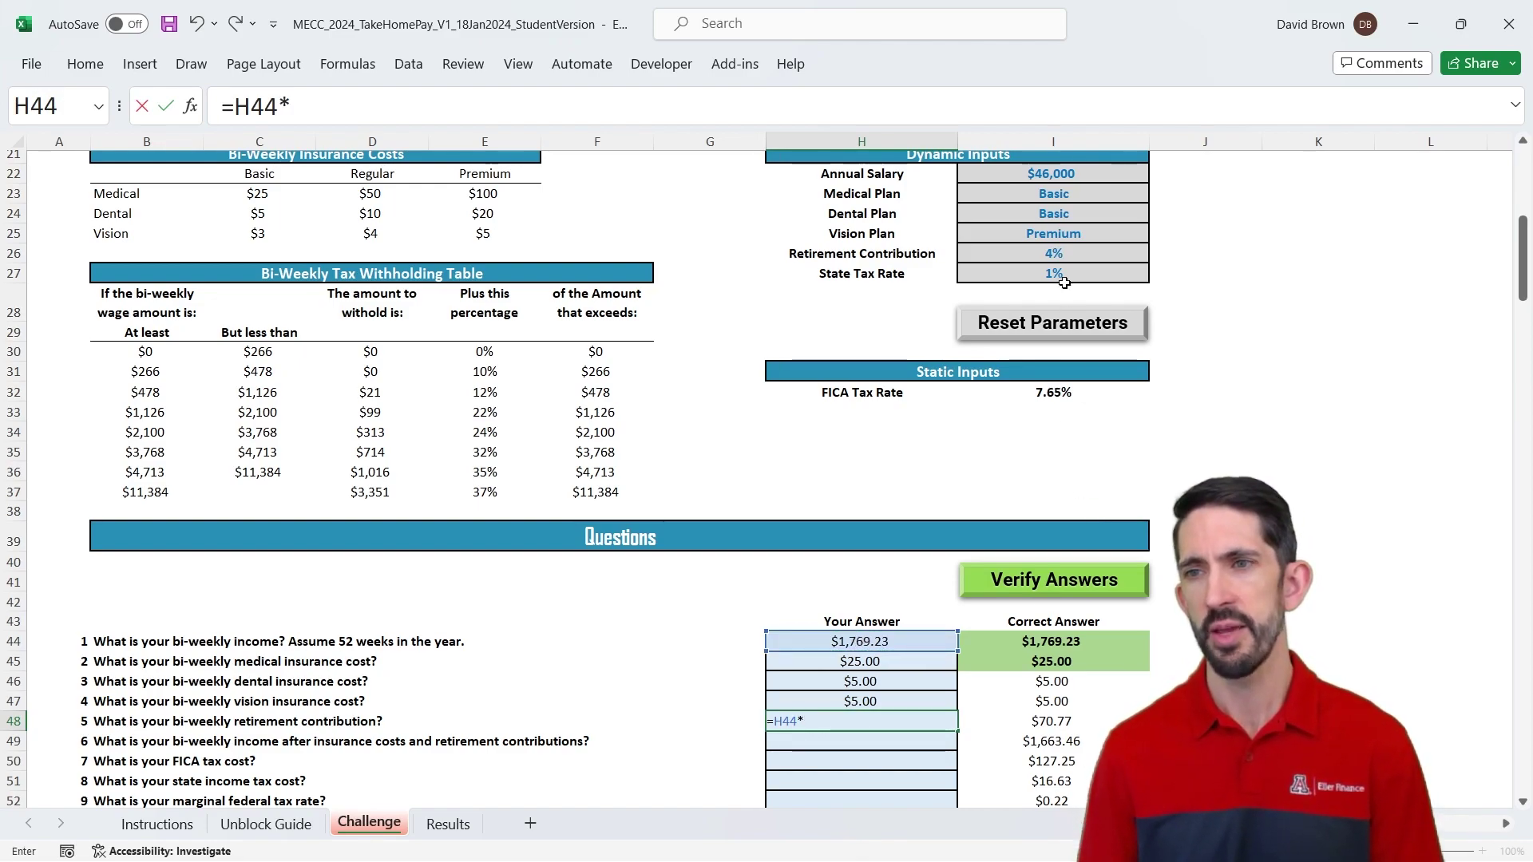
left_click(1064, 253)
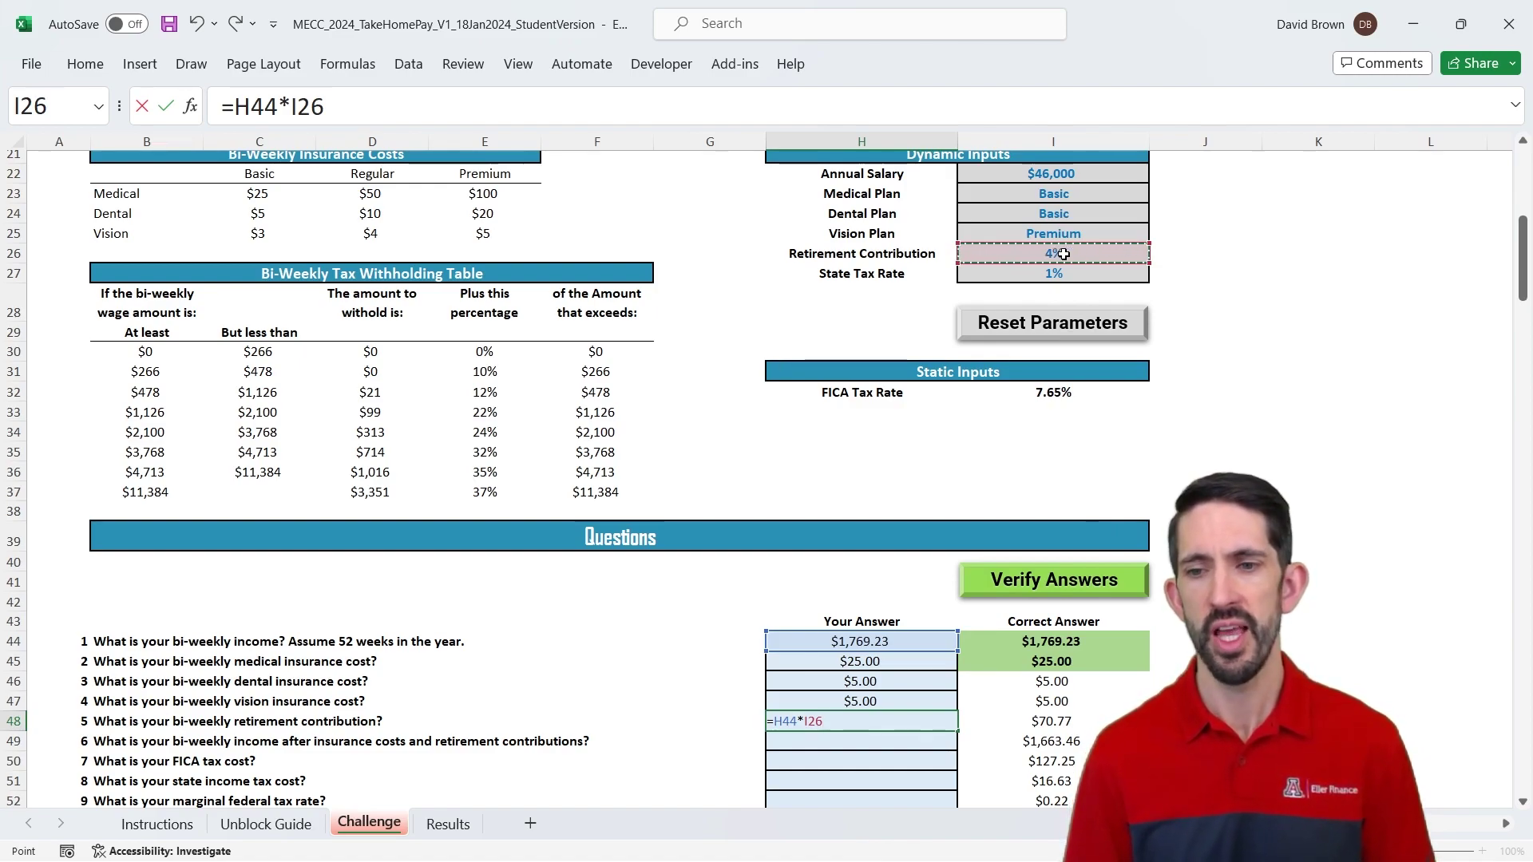
key("ctrl+Return")
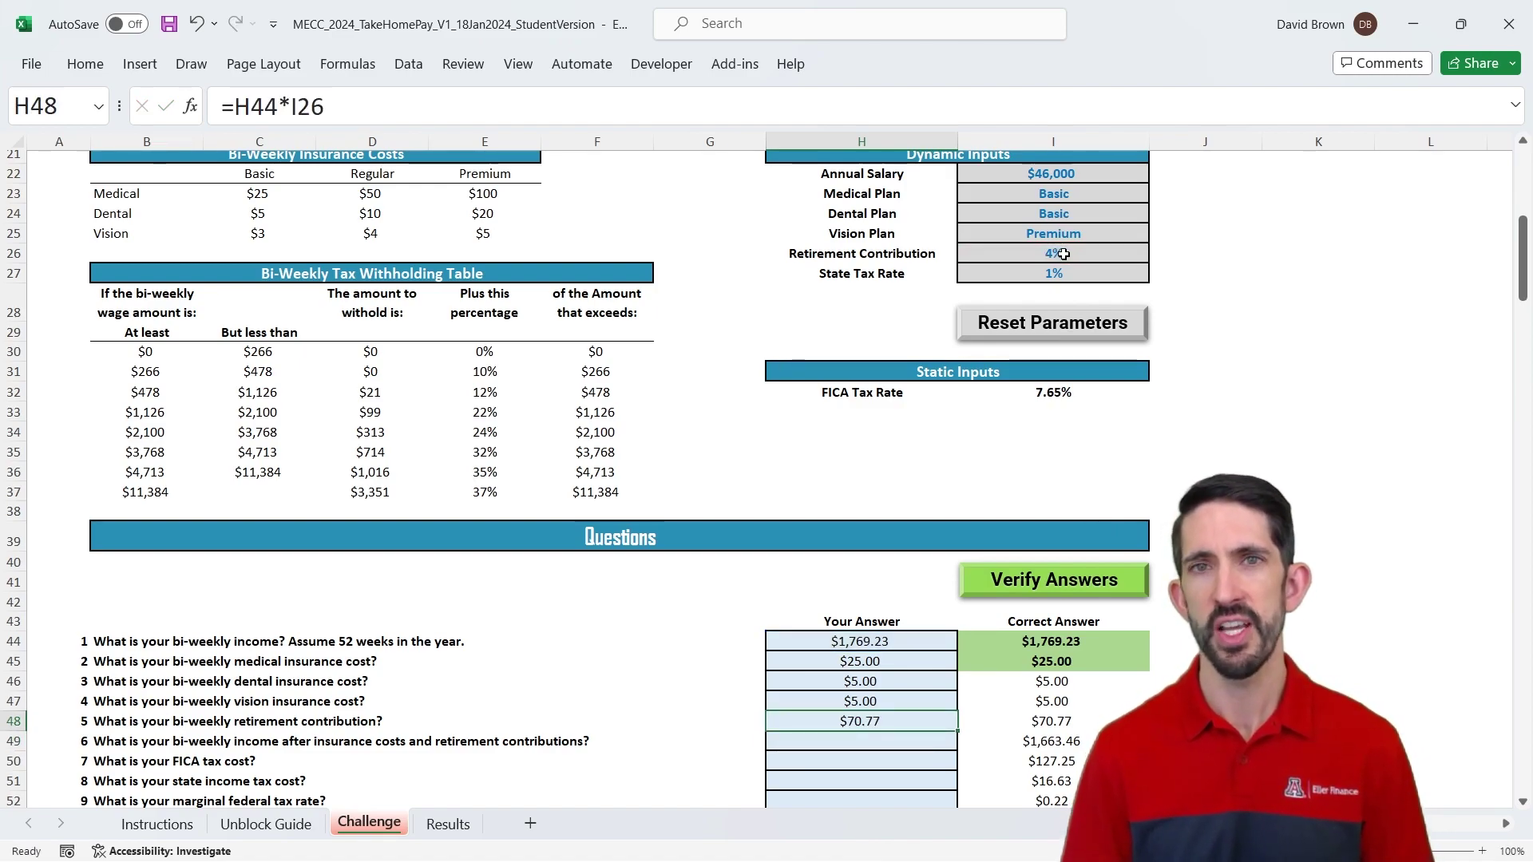
left_click(1051, 594)
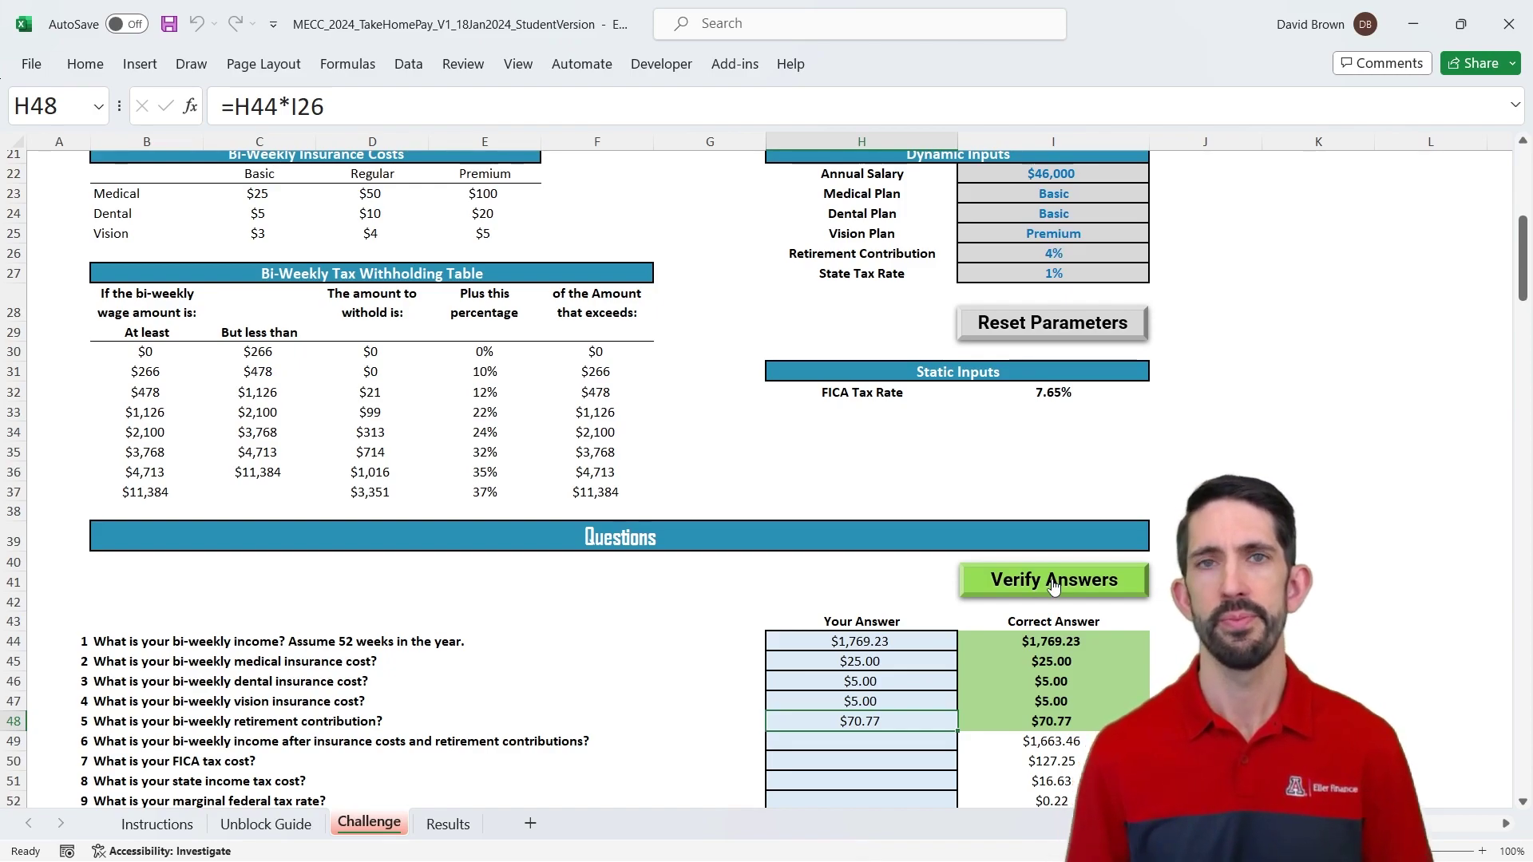
left_click(910, 742)
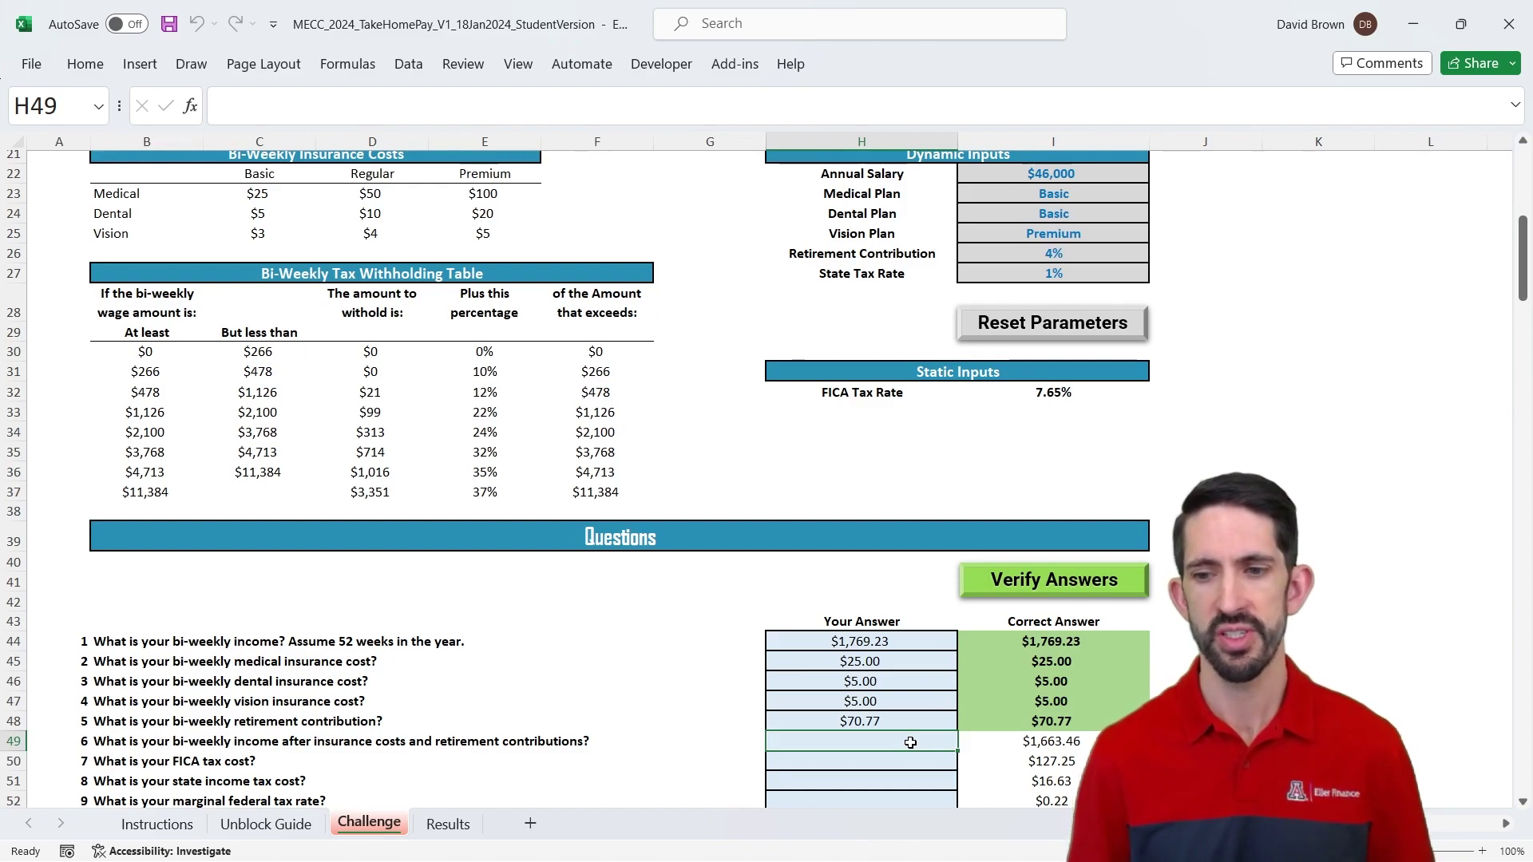
Enter =H44-SUM(H45:H48) in H49, giving $1,663.46 income after insurance and retirement
type("=")
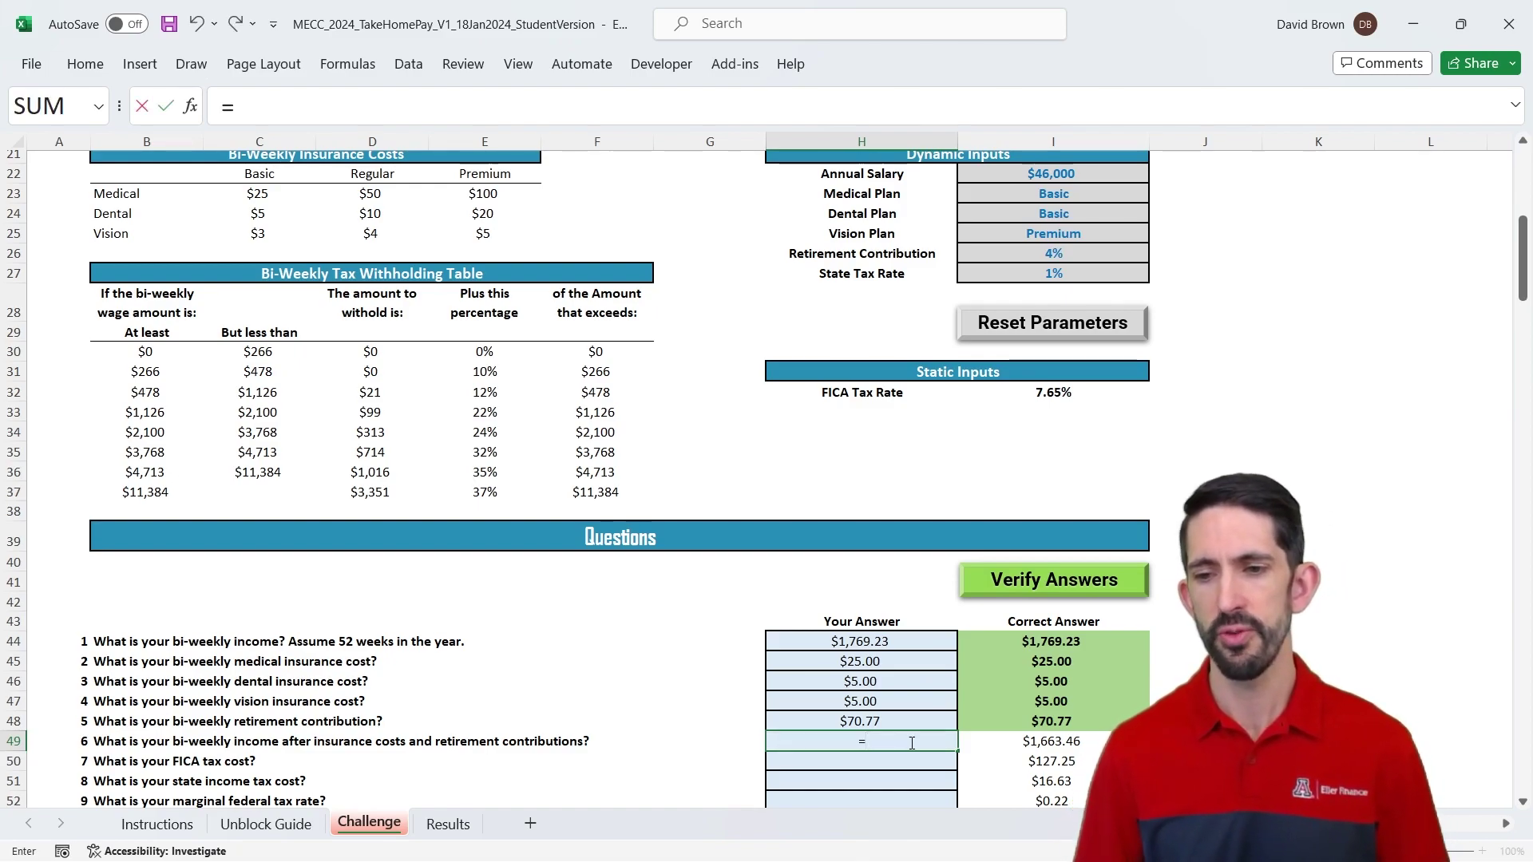
key("Up")
key("Up")
key("Up")
key("Up")
key("Up")
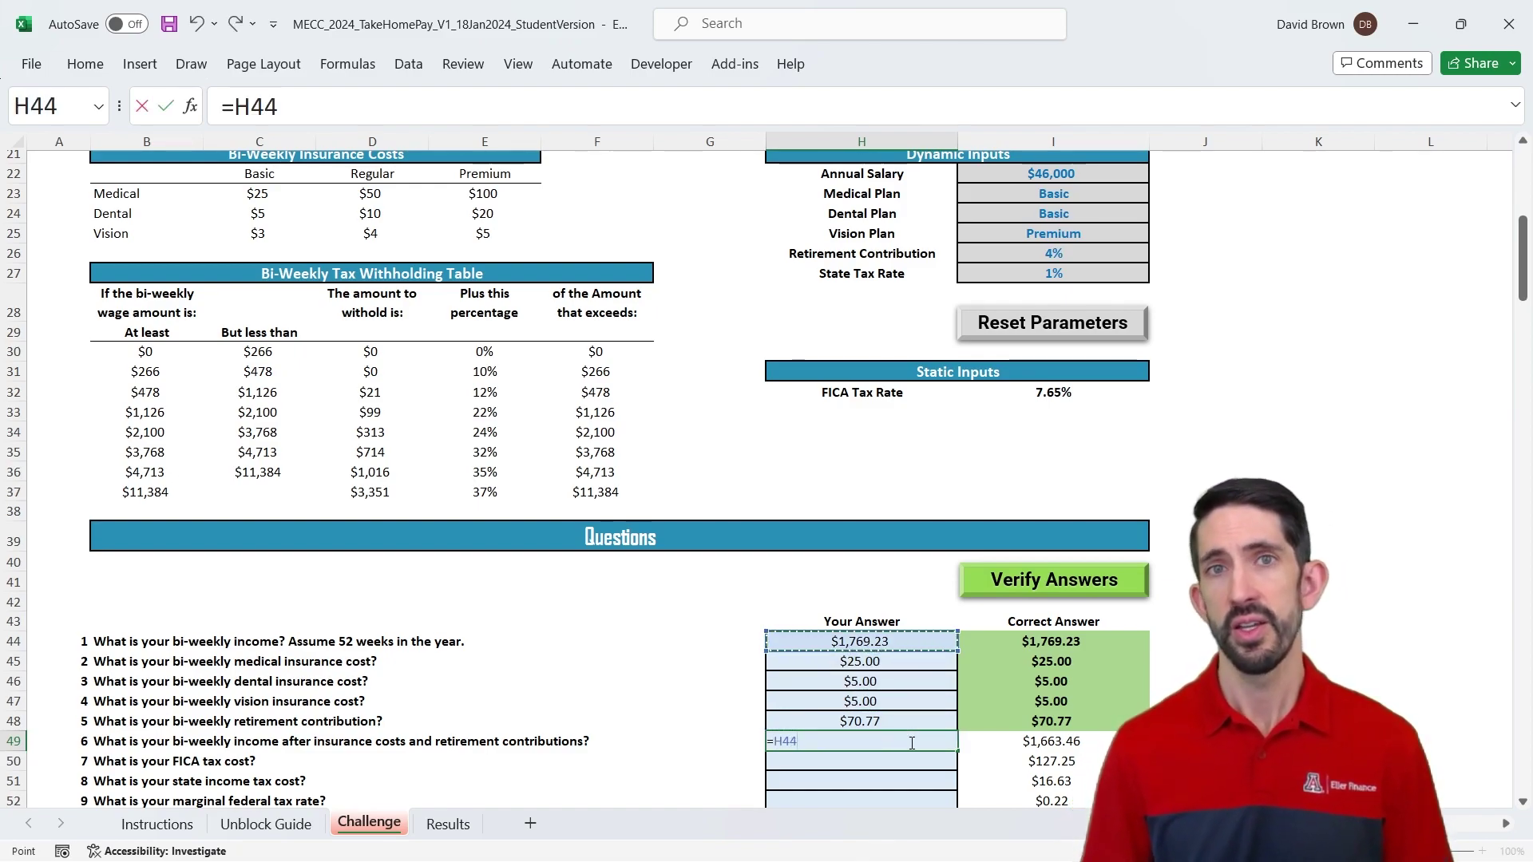
type("-su")
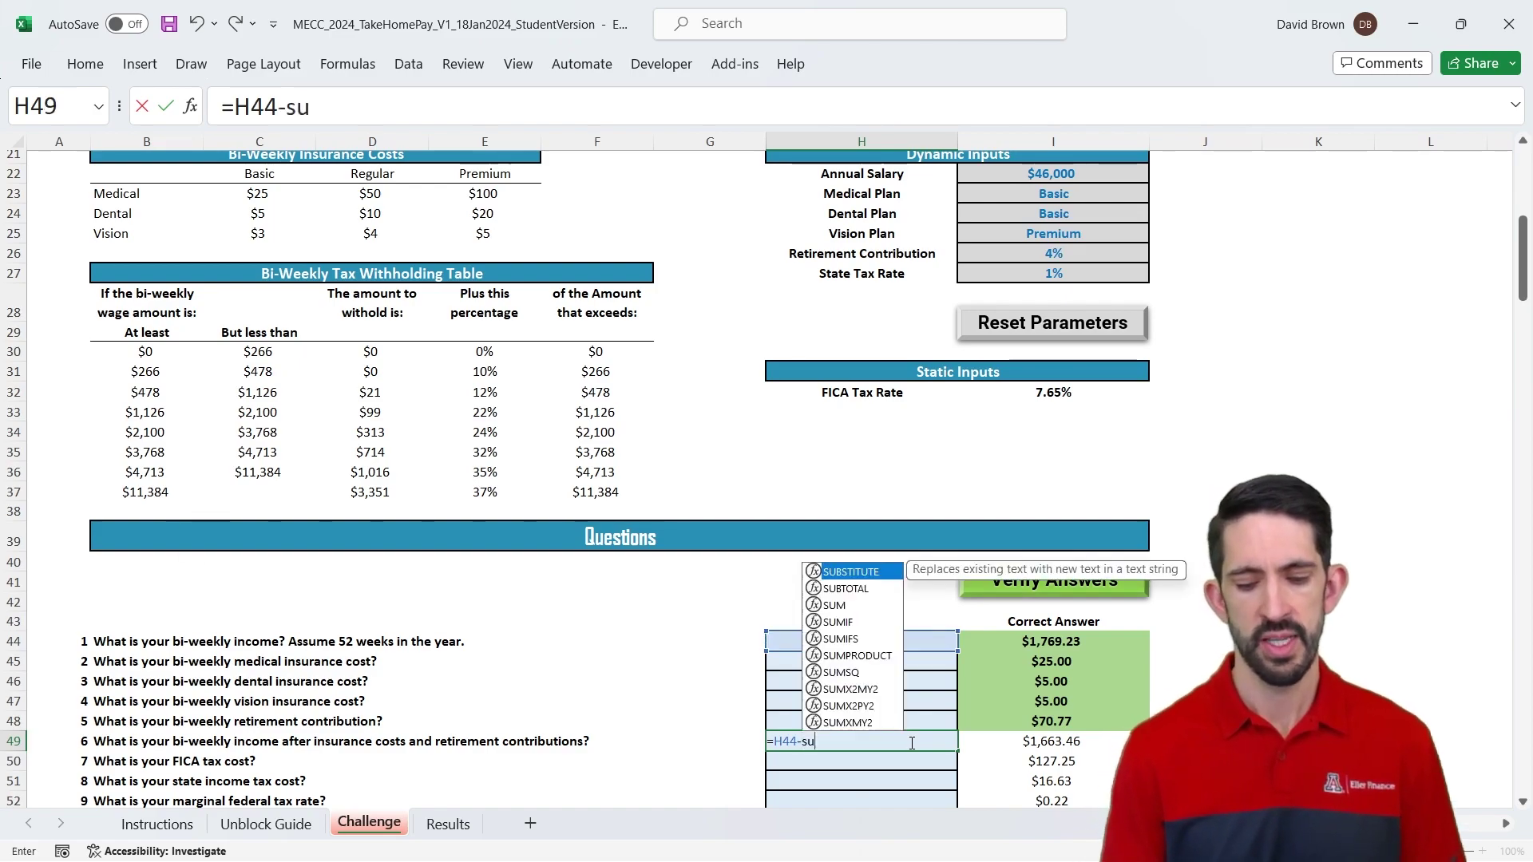
type("m(")
key("Up")
key("shift+Up")
key("shift+Up")
key("shift+Up")
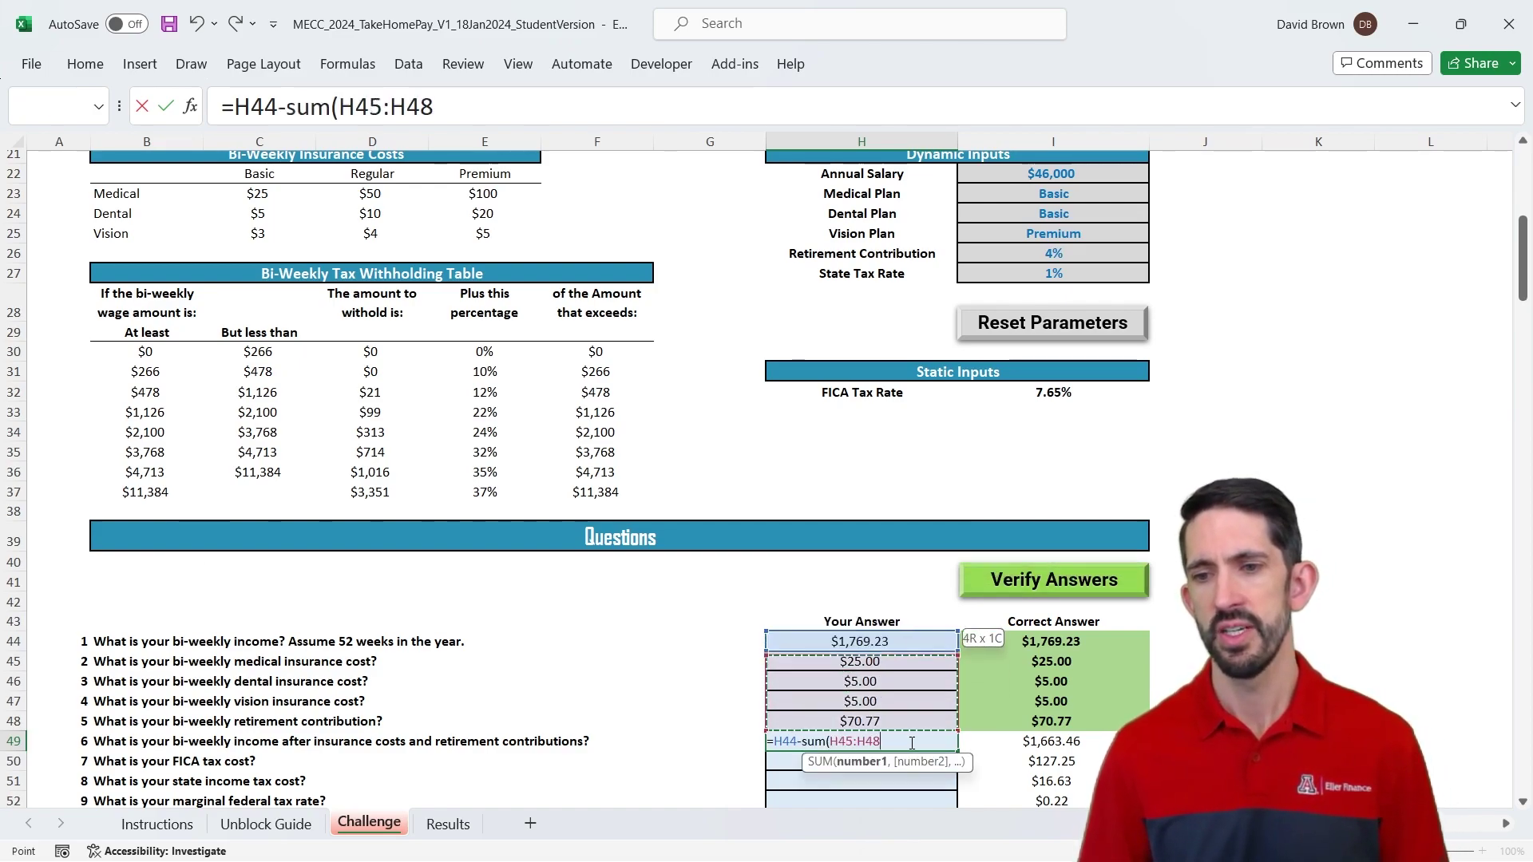
type(")")
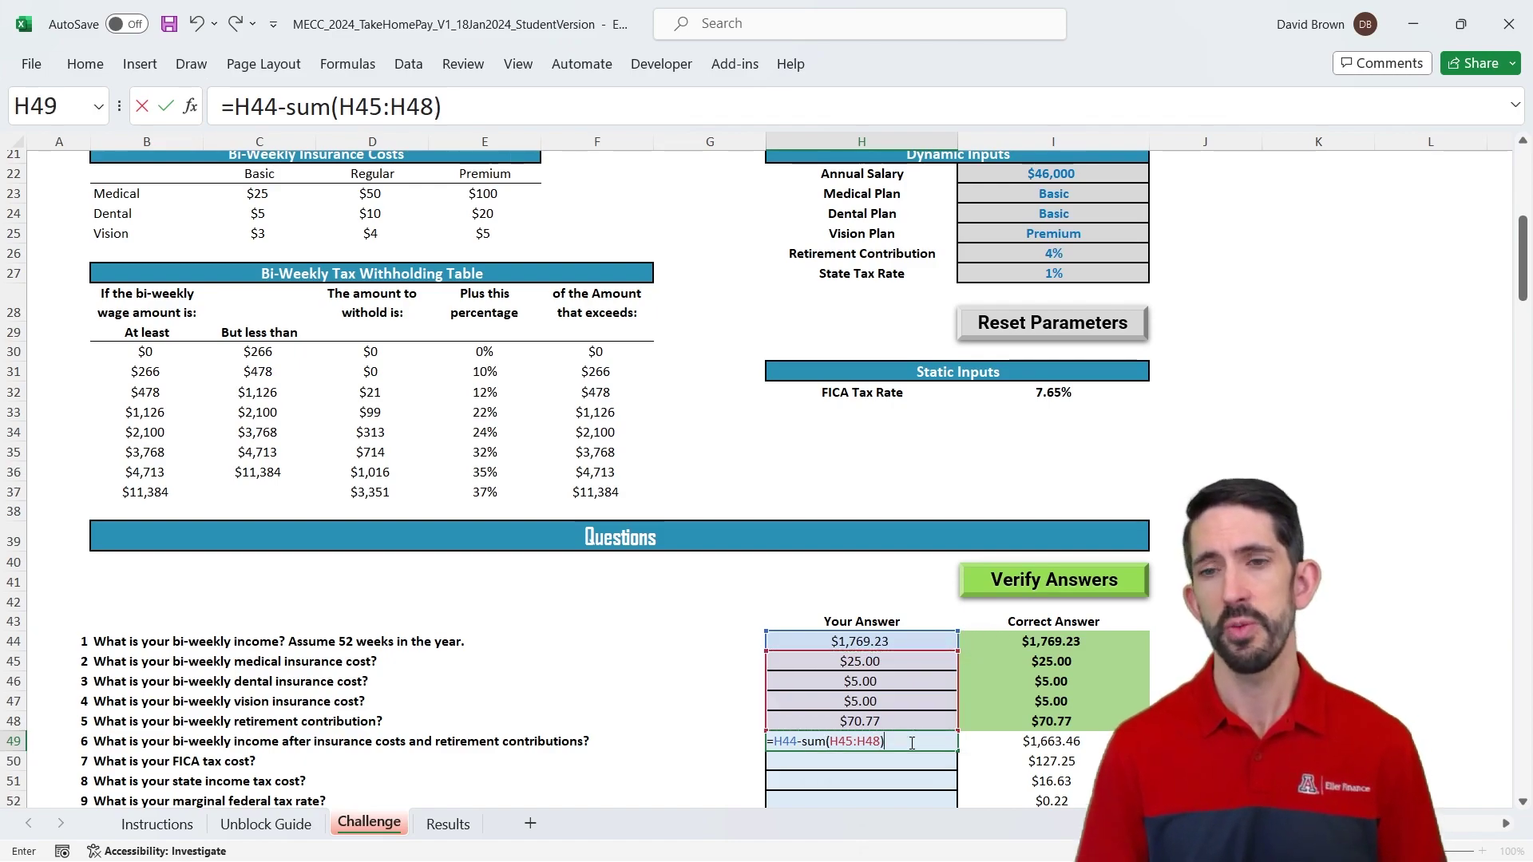
key("ctrl+Return")
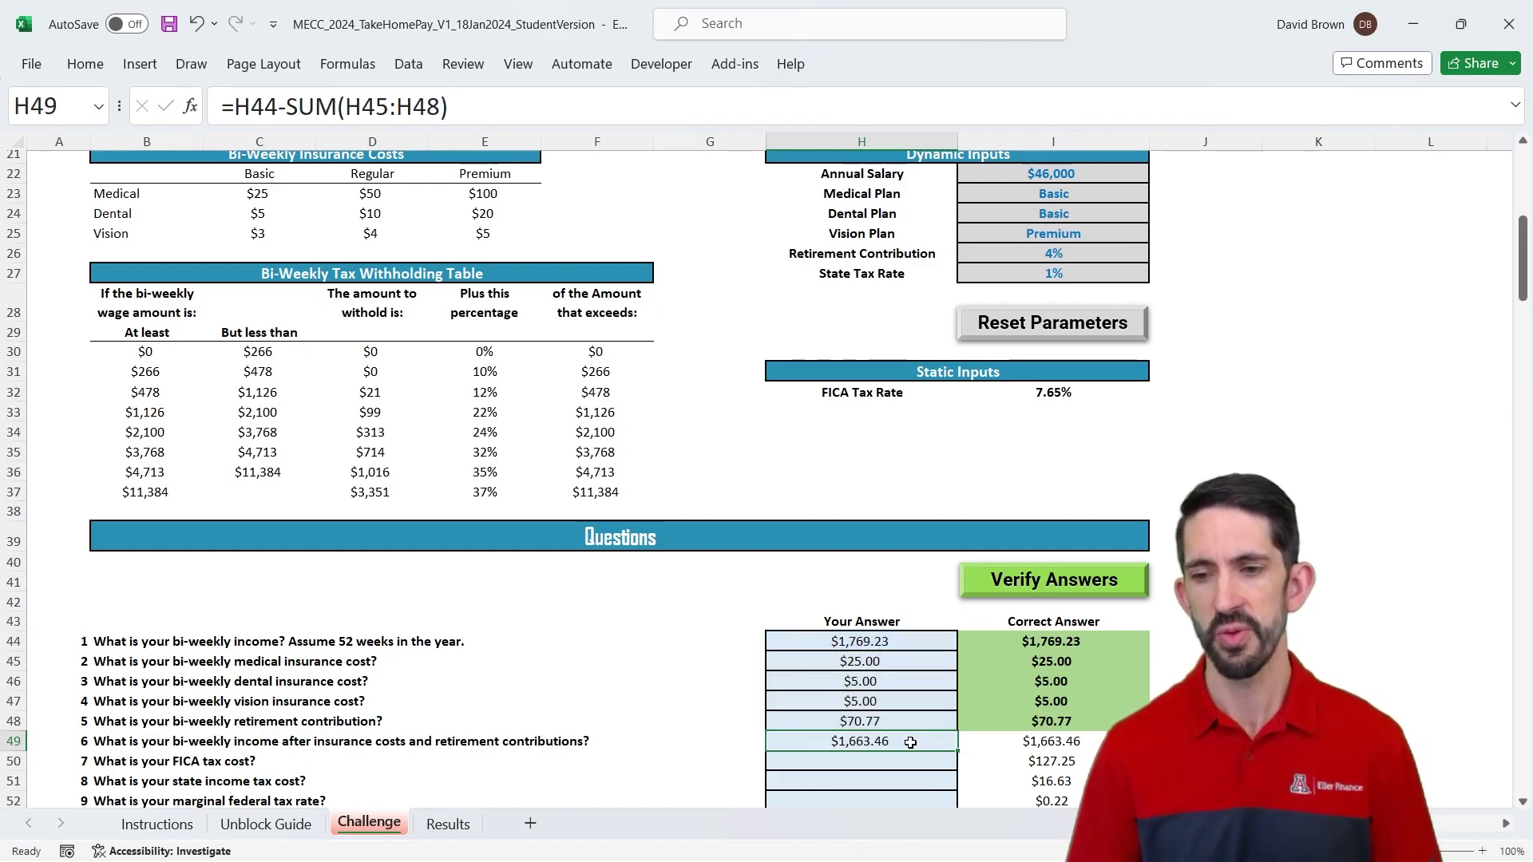
key("Down")
key("Up")
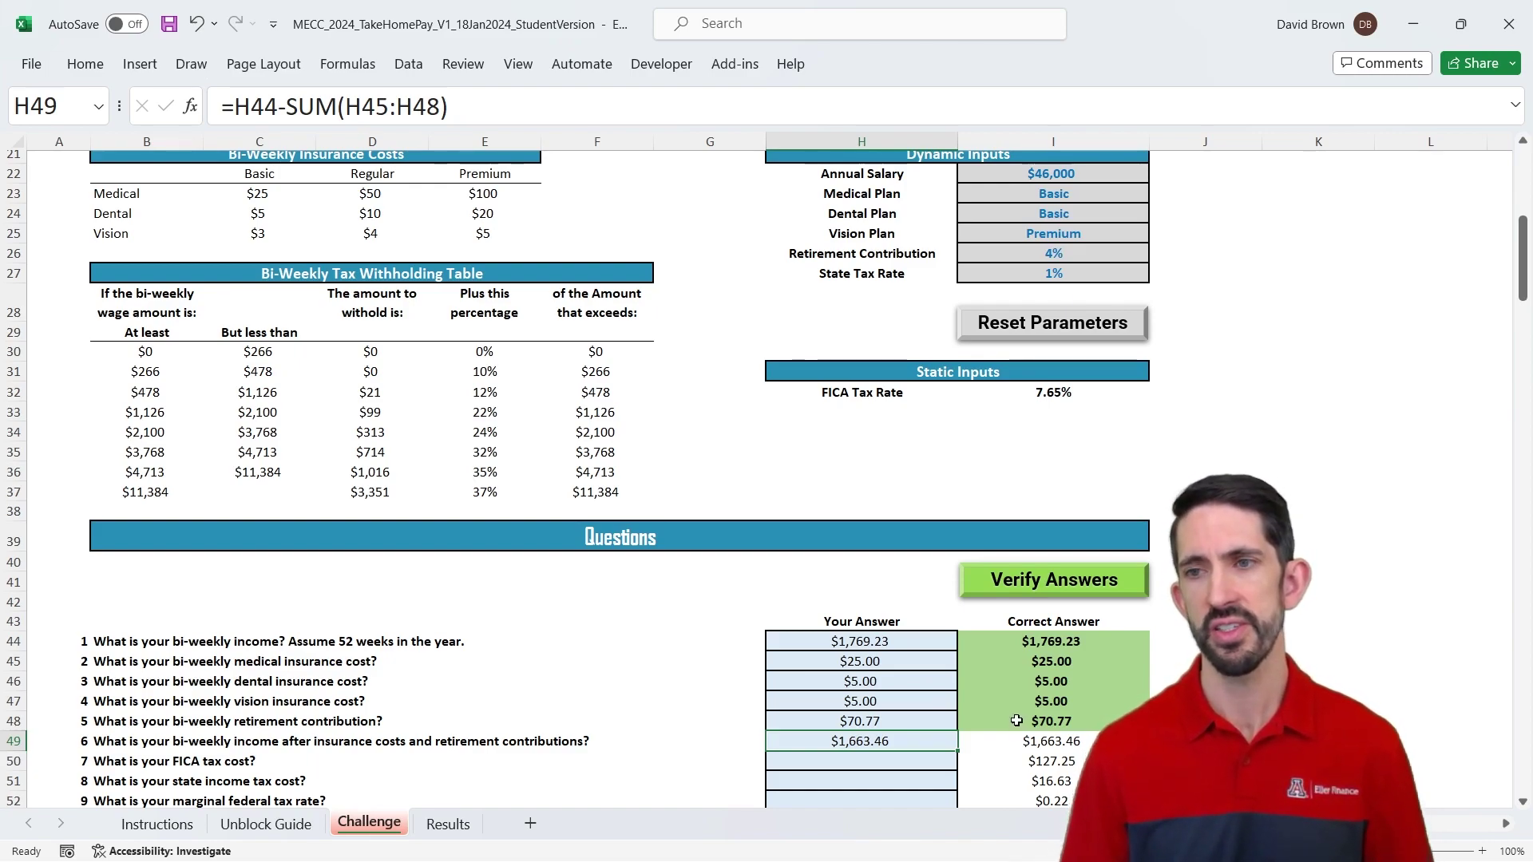
scroll(1017, 721, "down", 1)
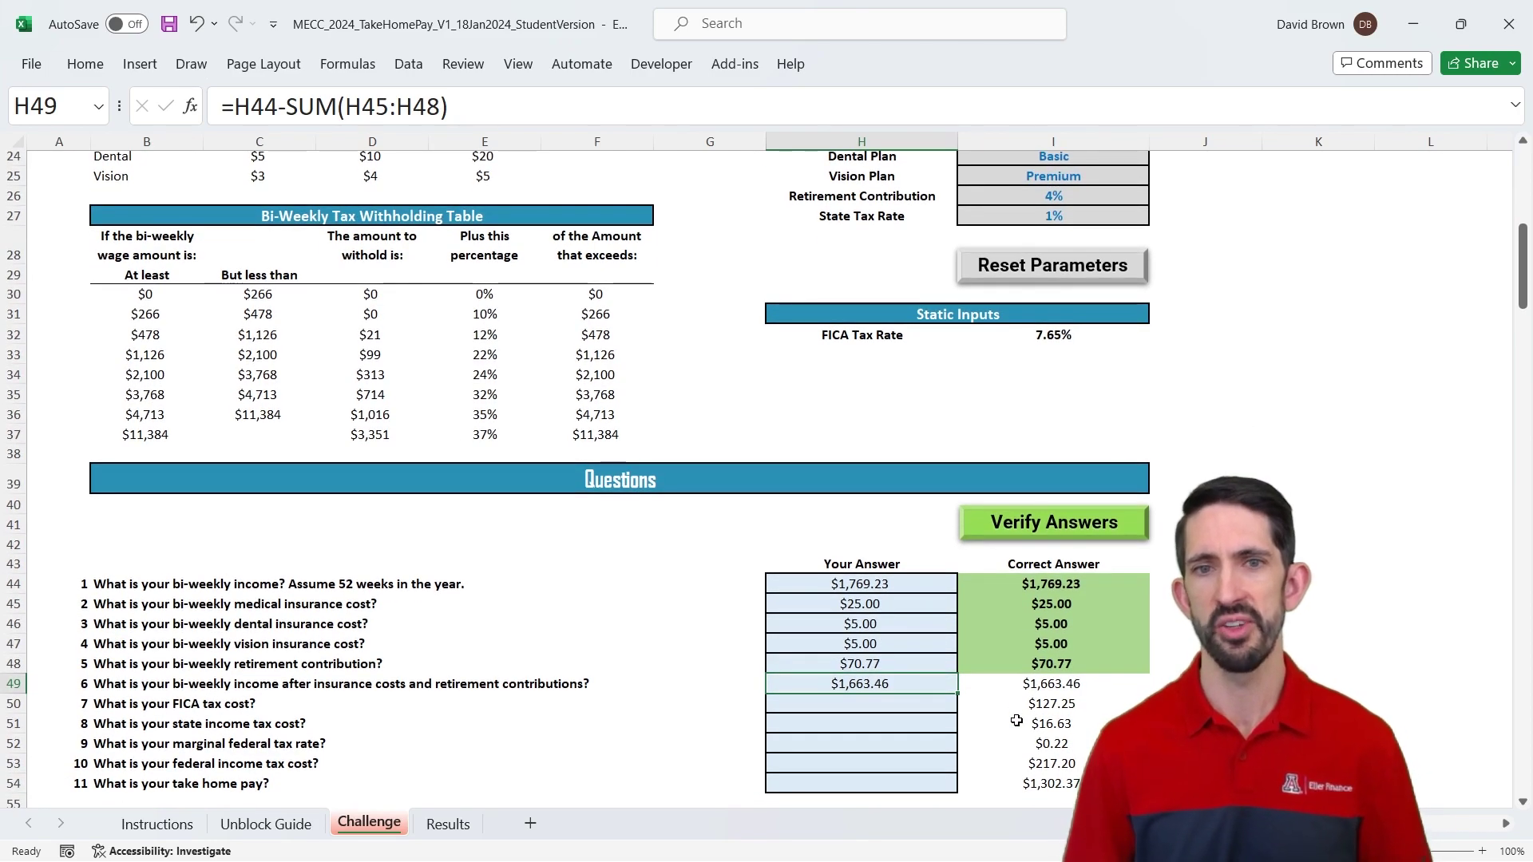
left_click(902, 702)
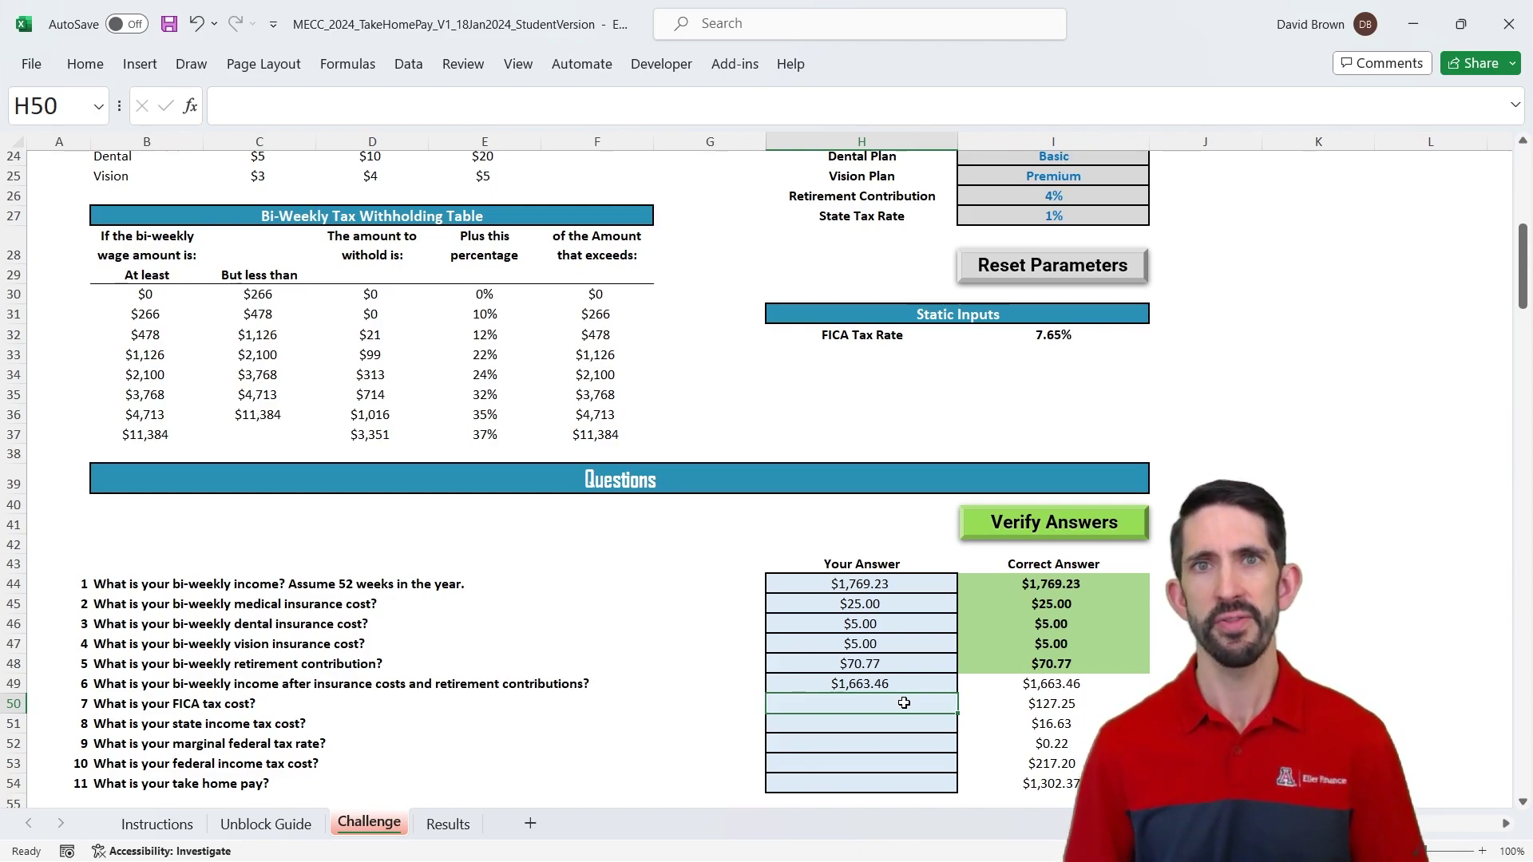
Enter =I32*$H$49 in H50 for the $127.25 FICA tax cost
type("=")
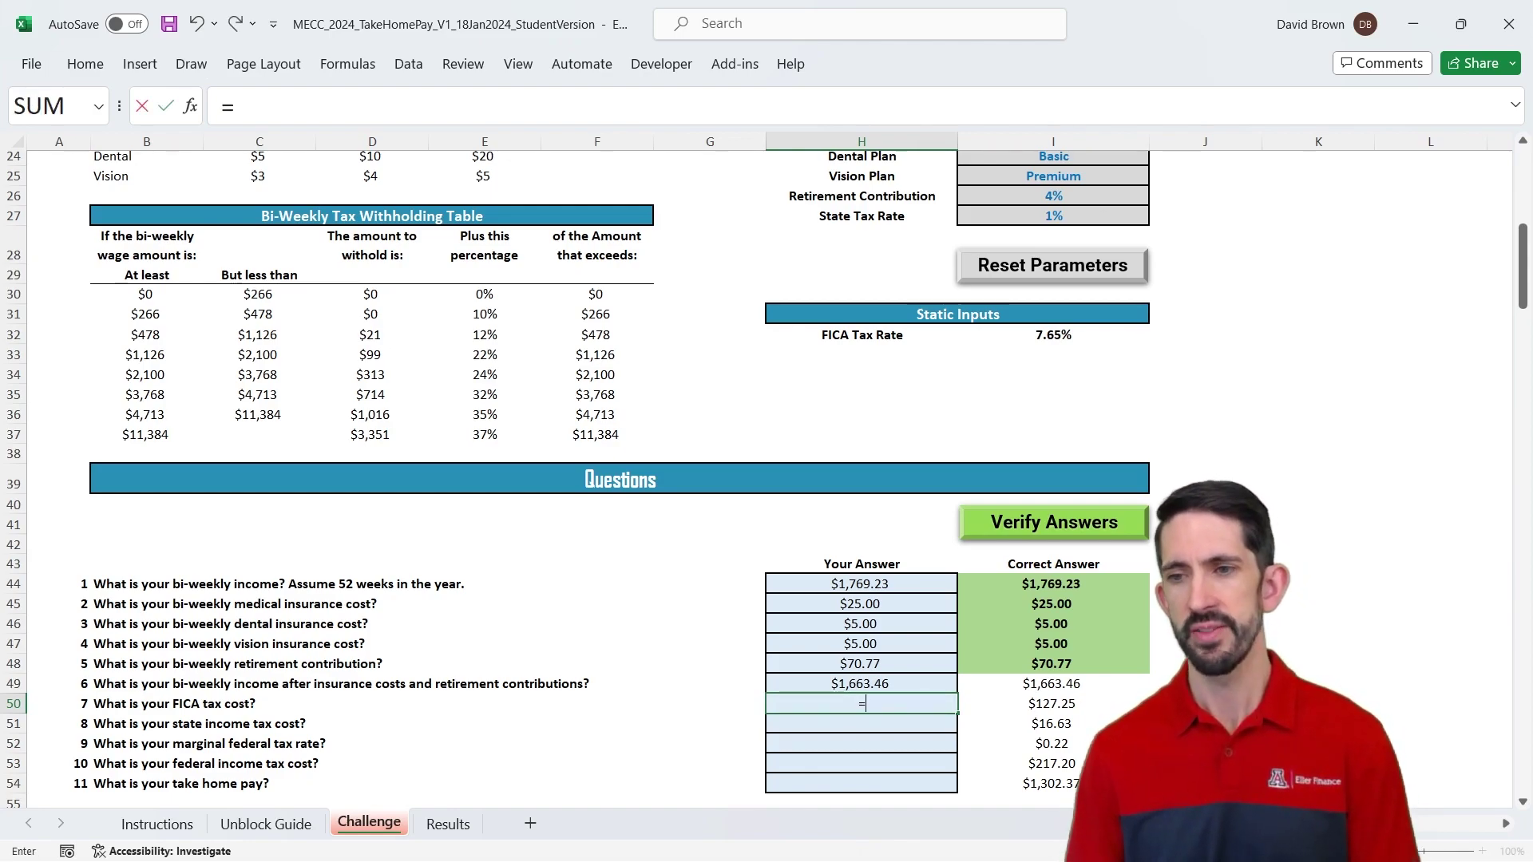
left_click(1045, 335)
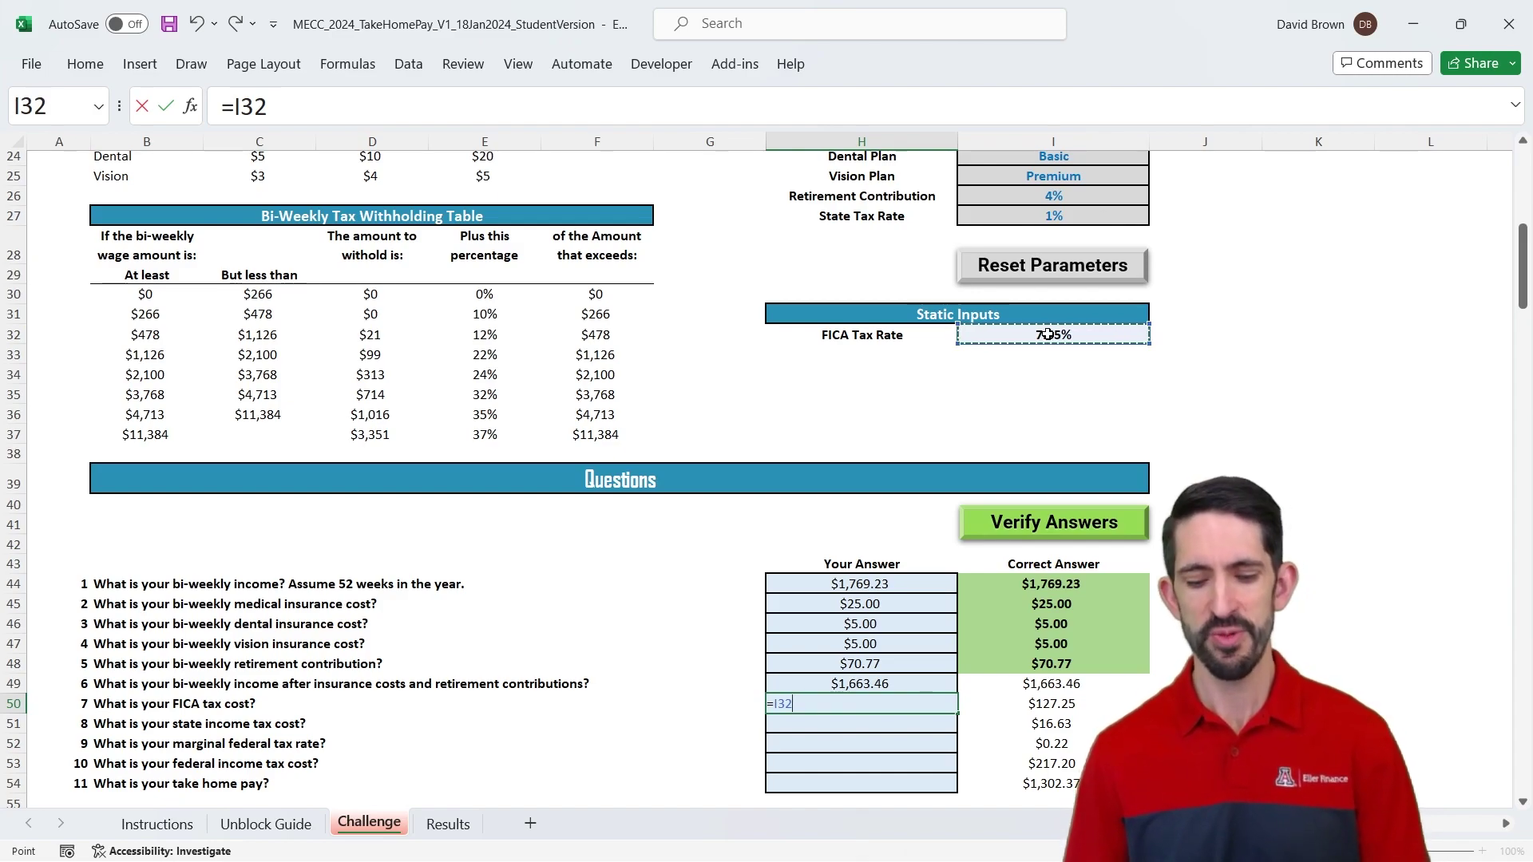
type("*")
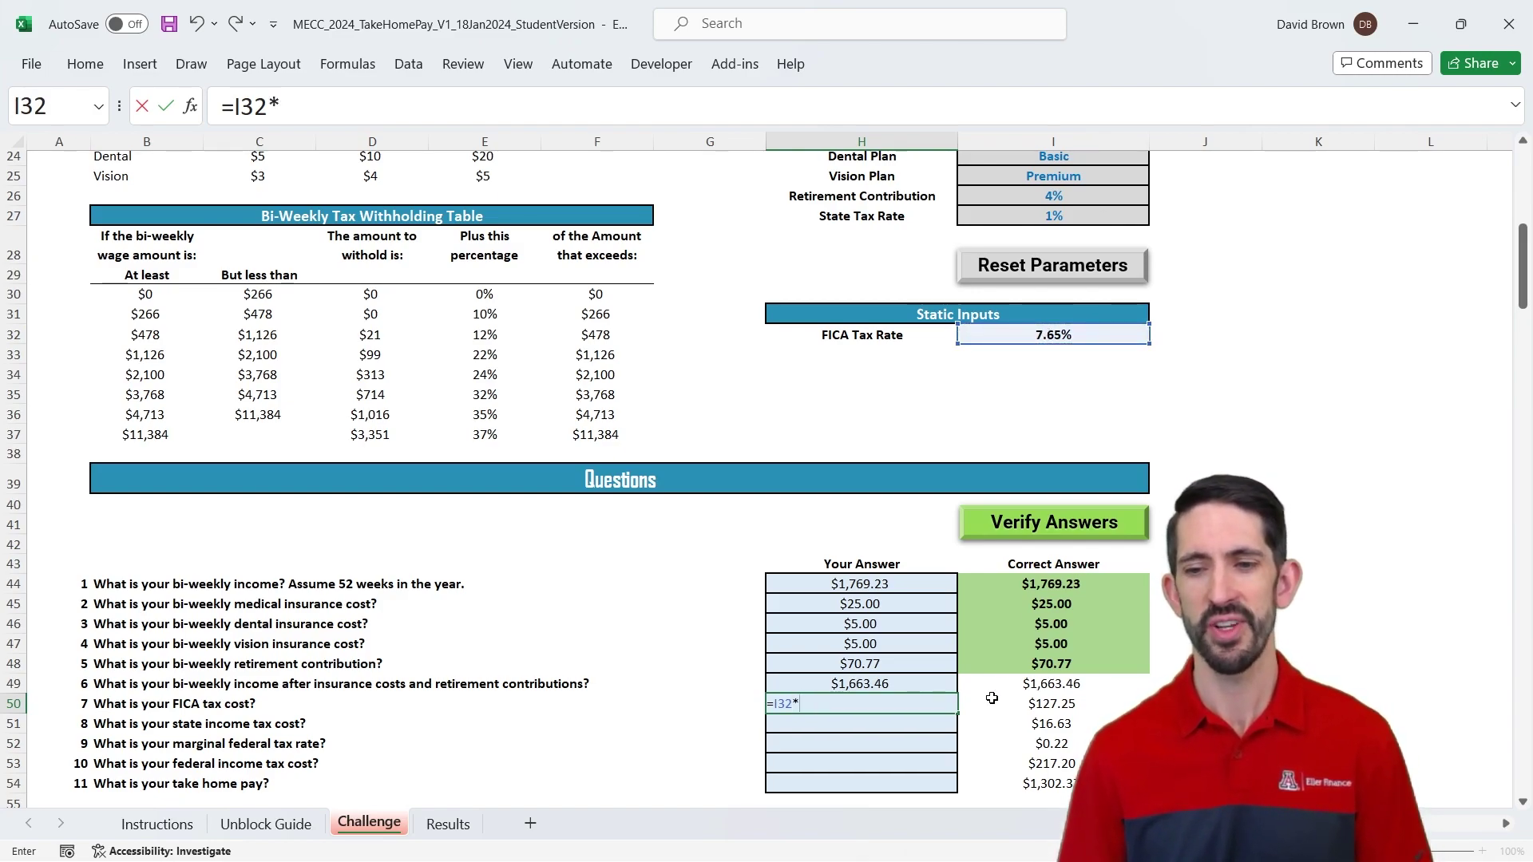
left_click(887, 685)
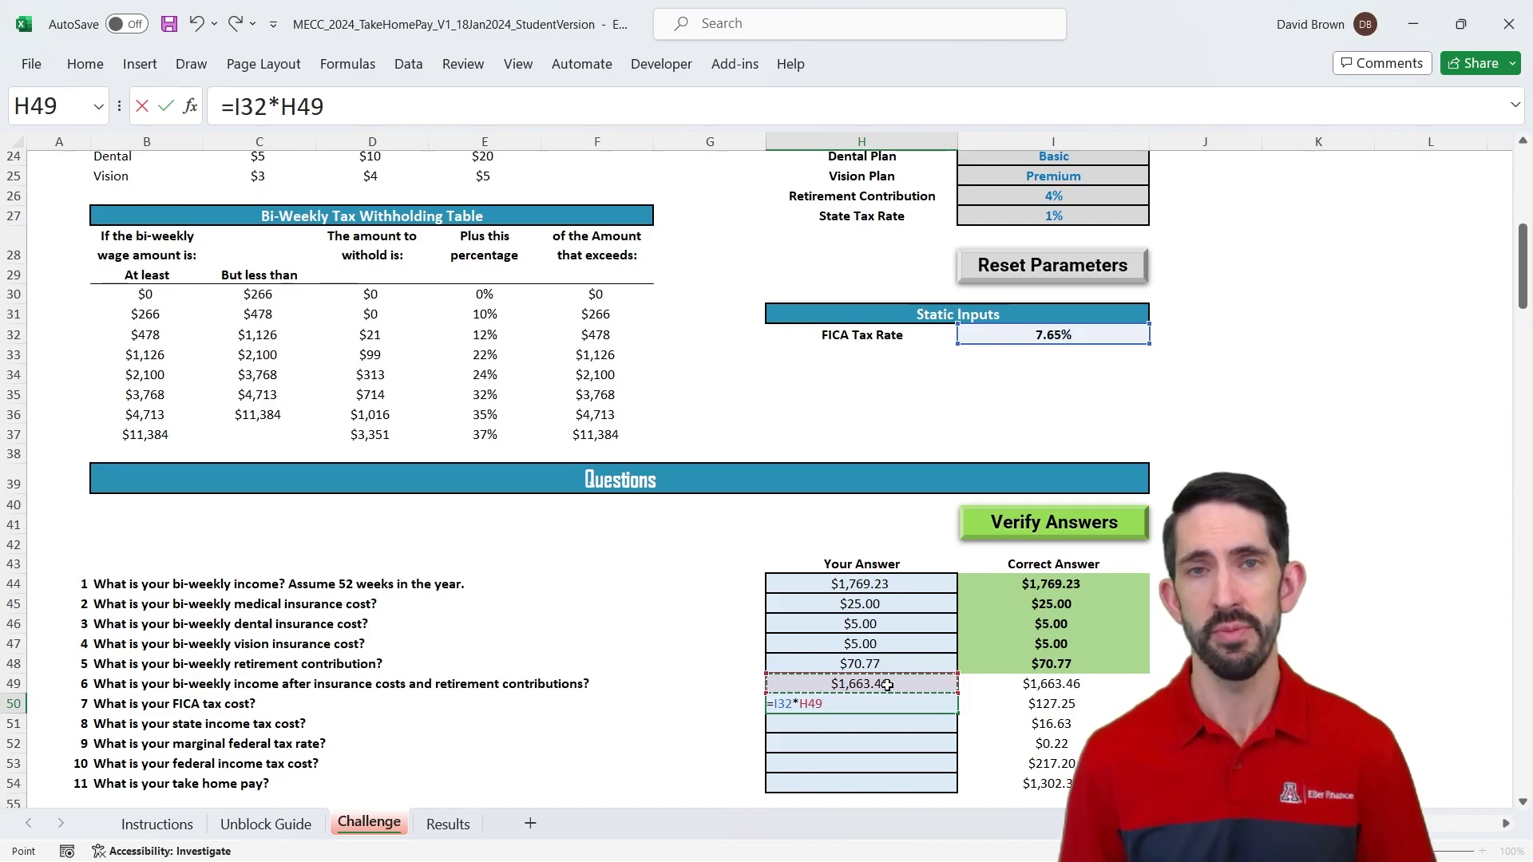
key("F4")
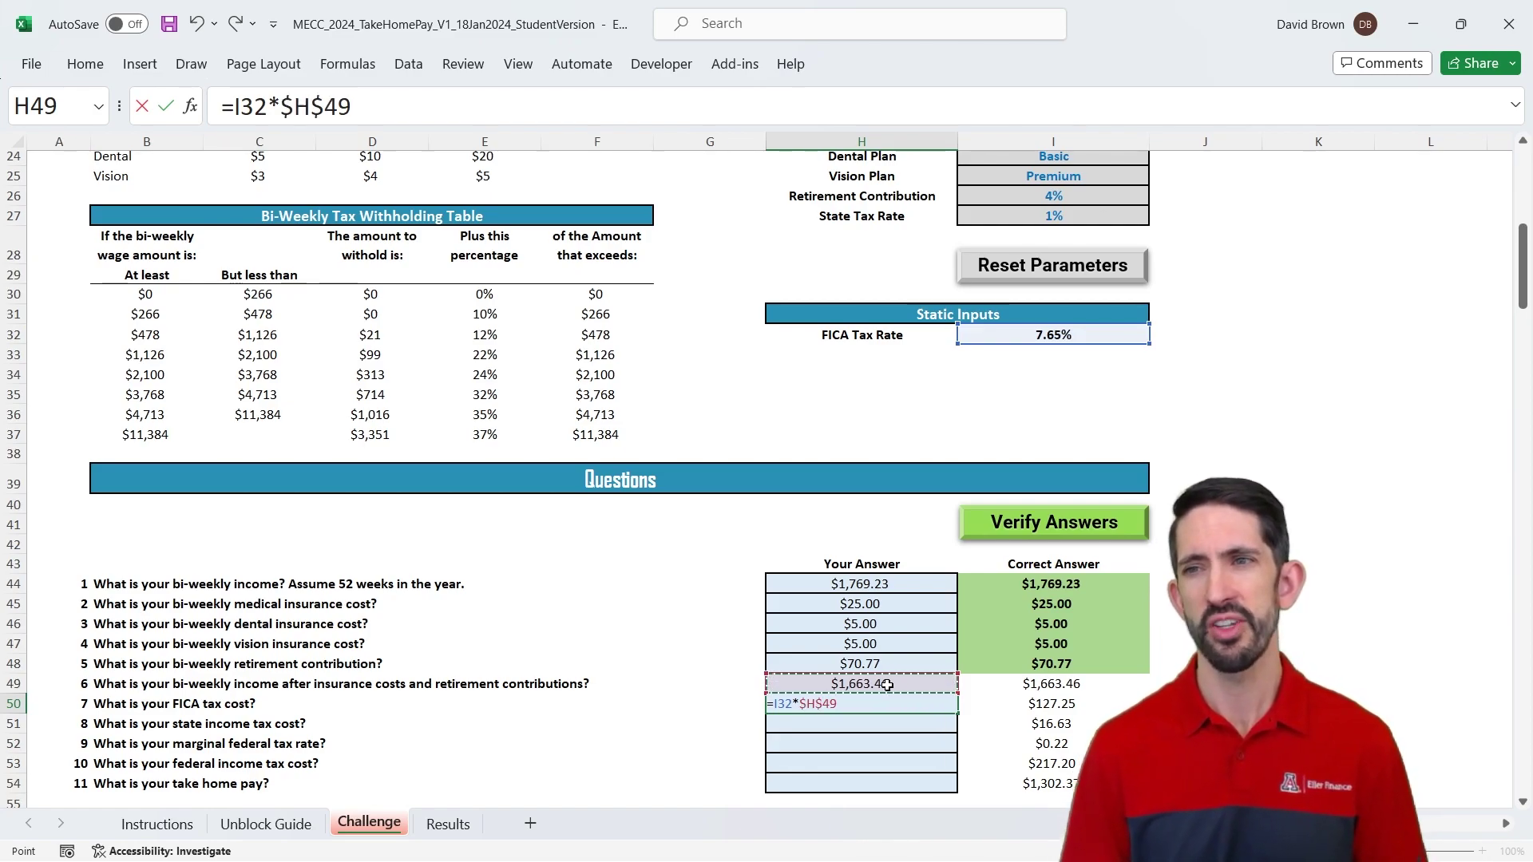
key("ctrl+Return")
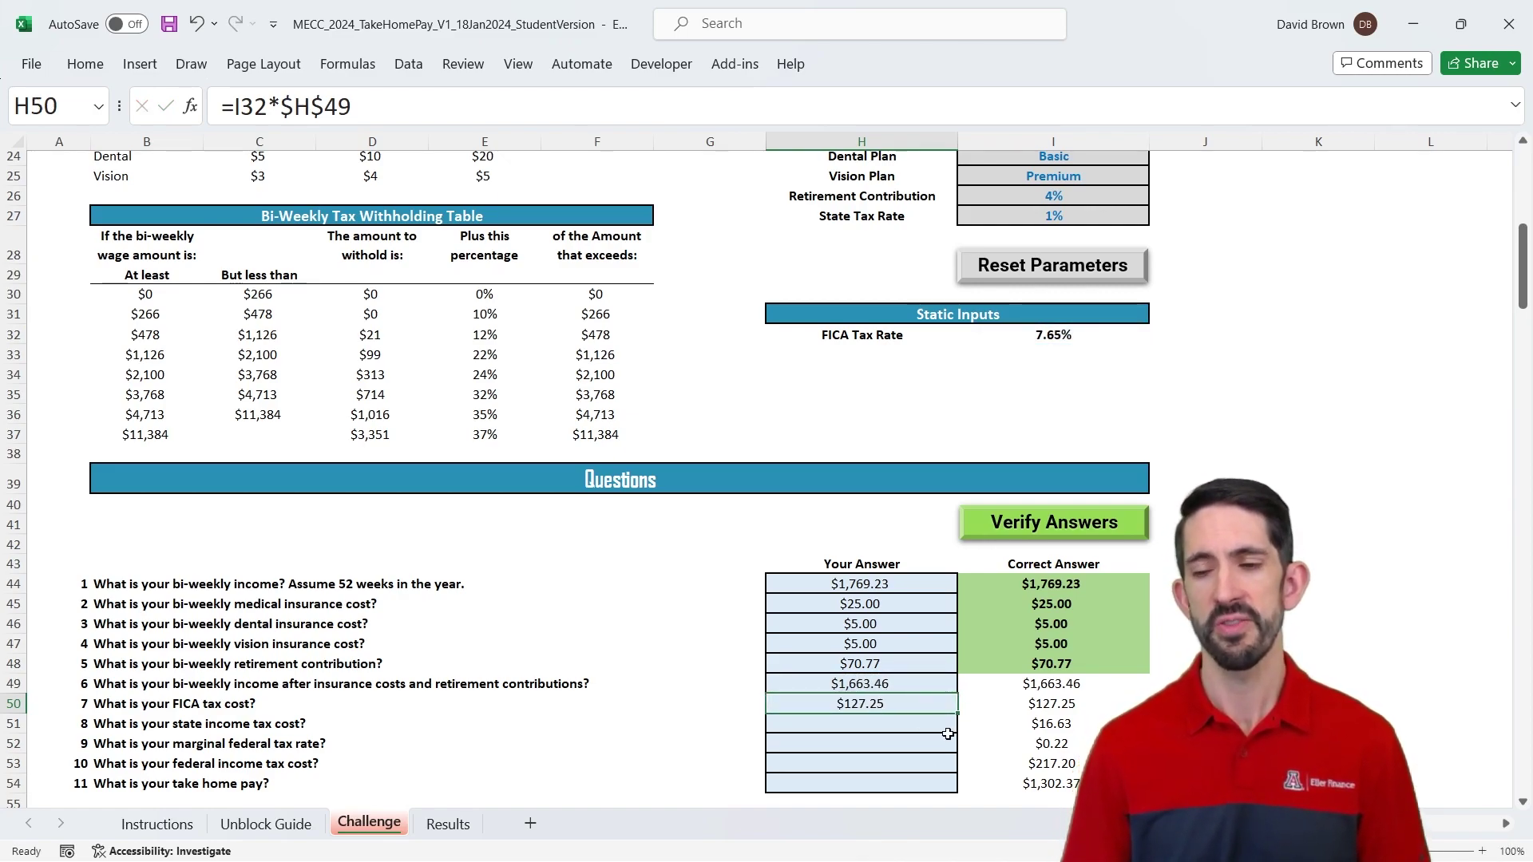
Copy the formula to H51 and switch it to =I27*$H$49 for $16.63 state tax
left_click_drag(956, 727, 956, 728)
left_click(859, 725)
key("F2")
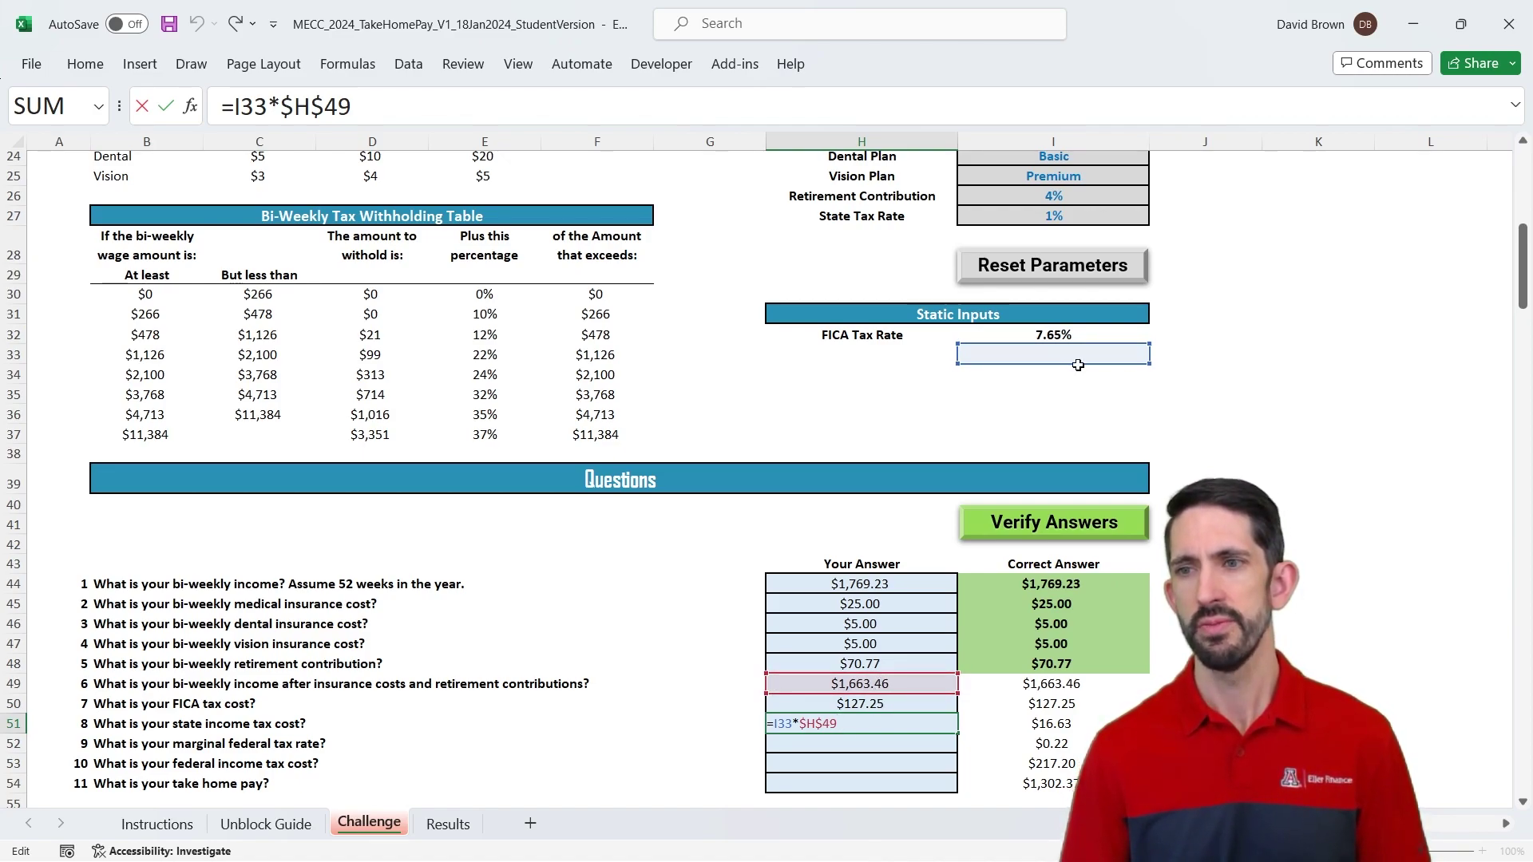
left_click_drag(1078, 365, 1089, 225)
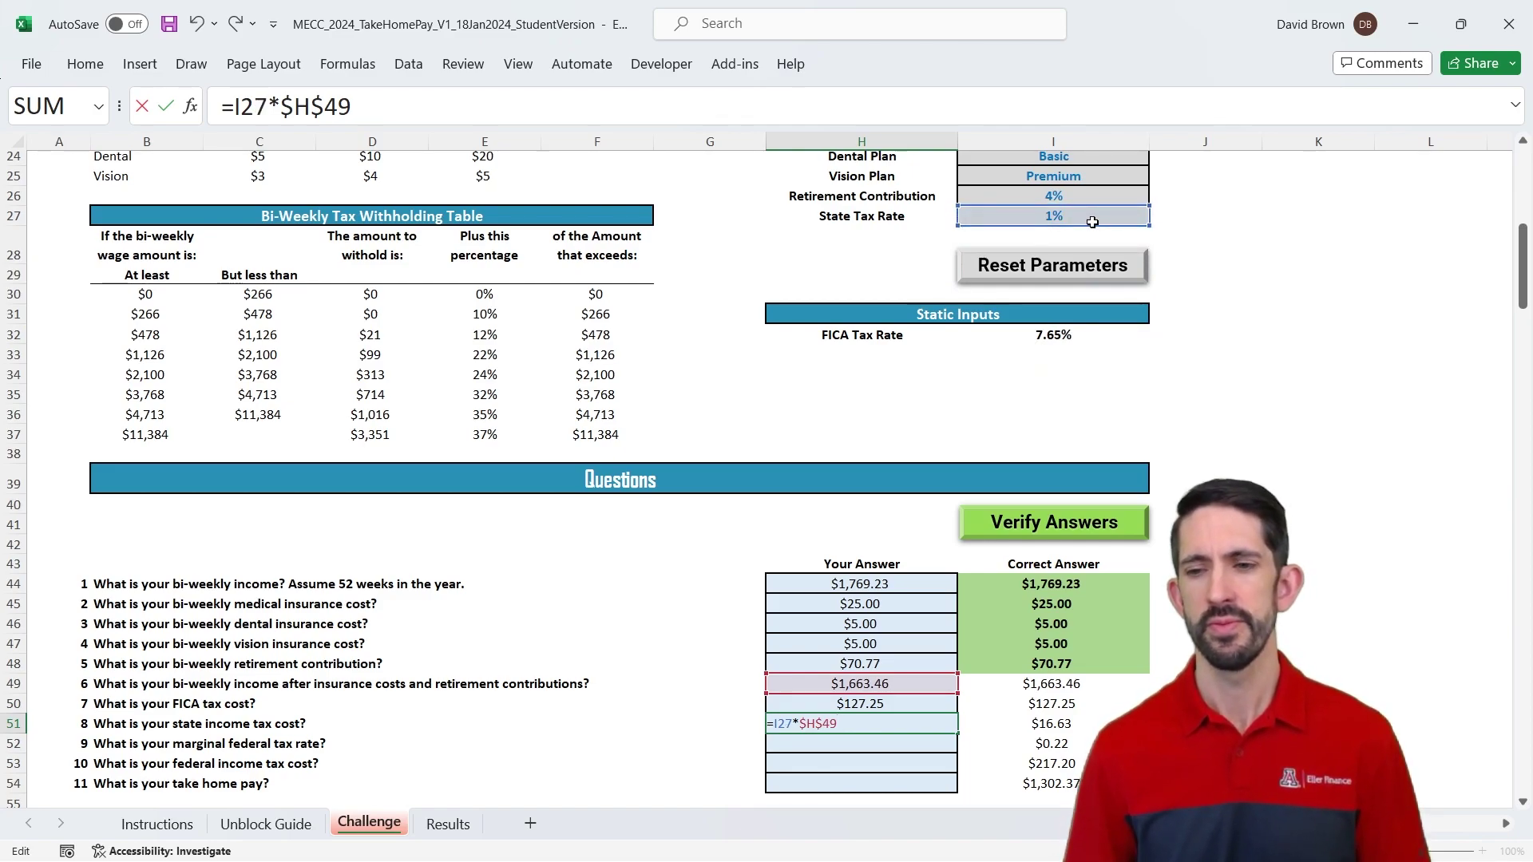
key("ctrl+Return")
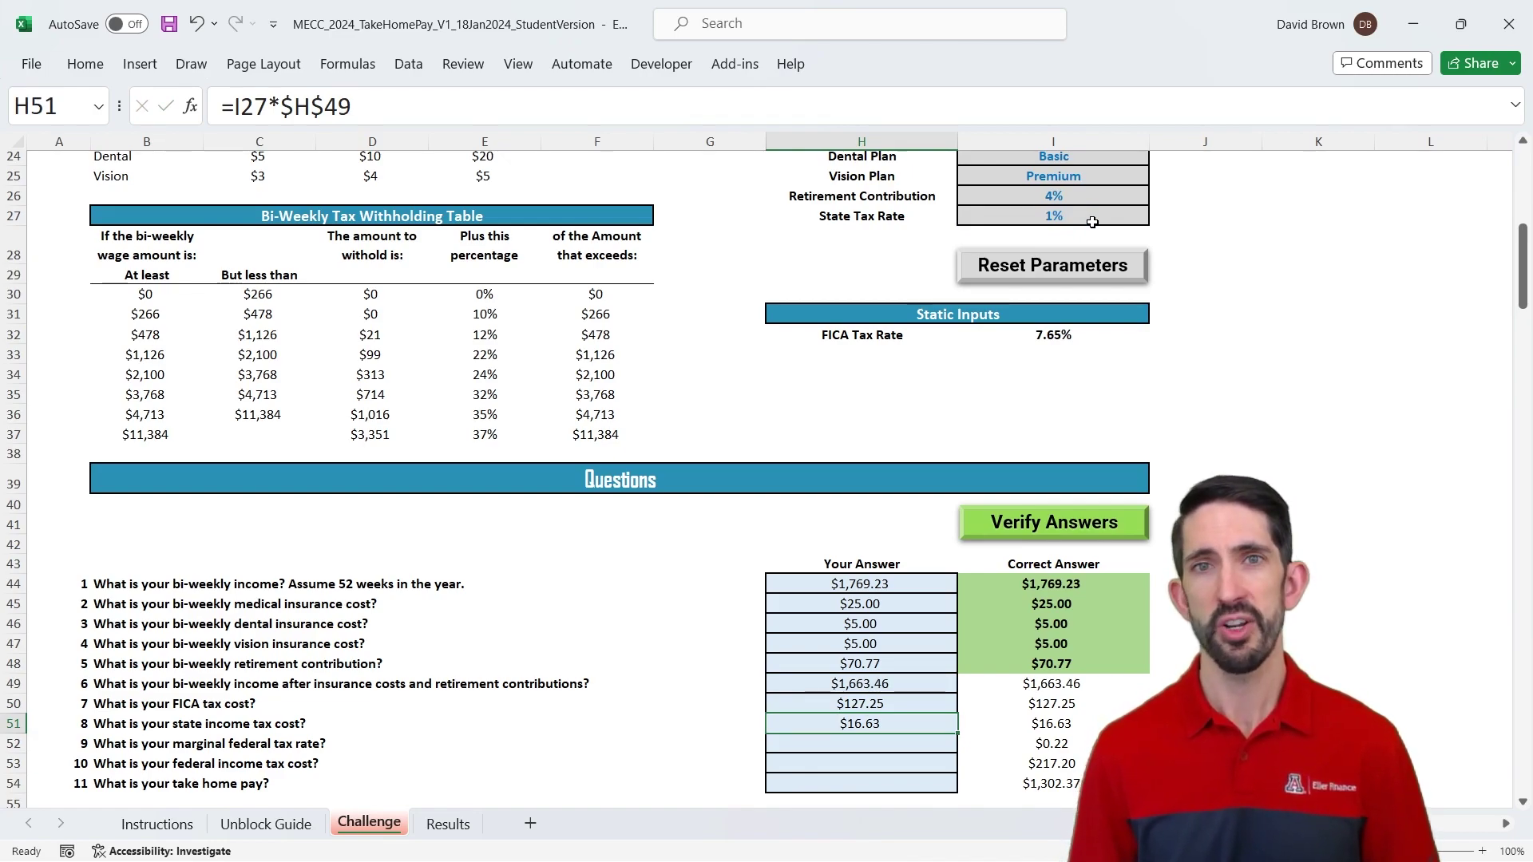
key("Down")
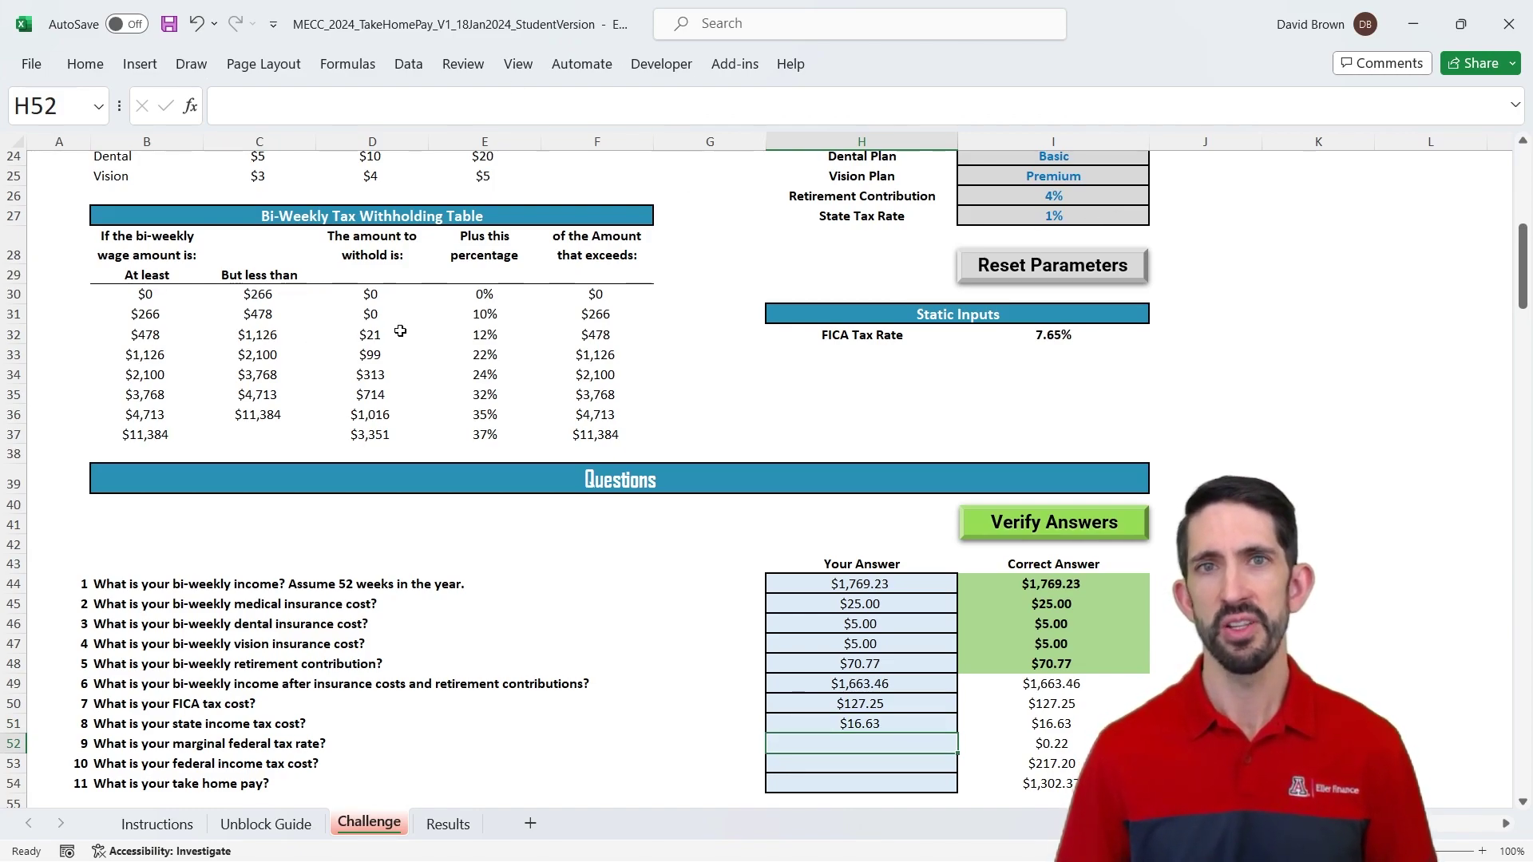
left_click(373, 295)
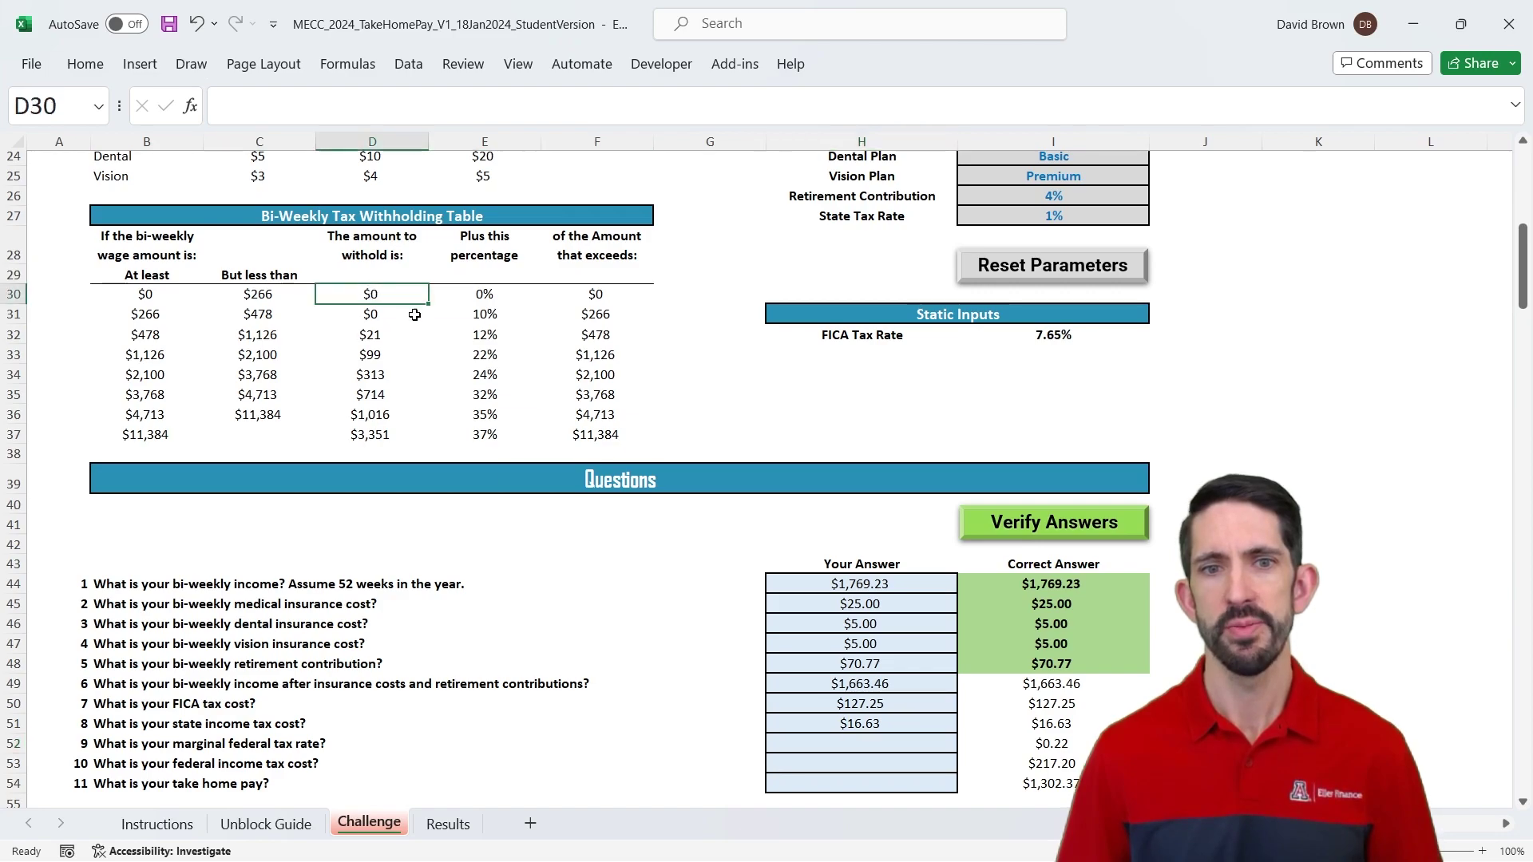
left_click(144, 357)
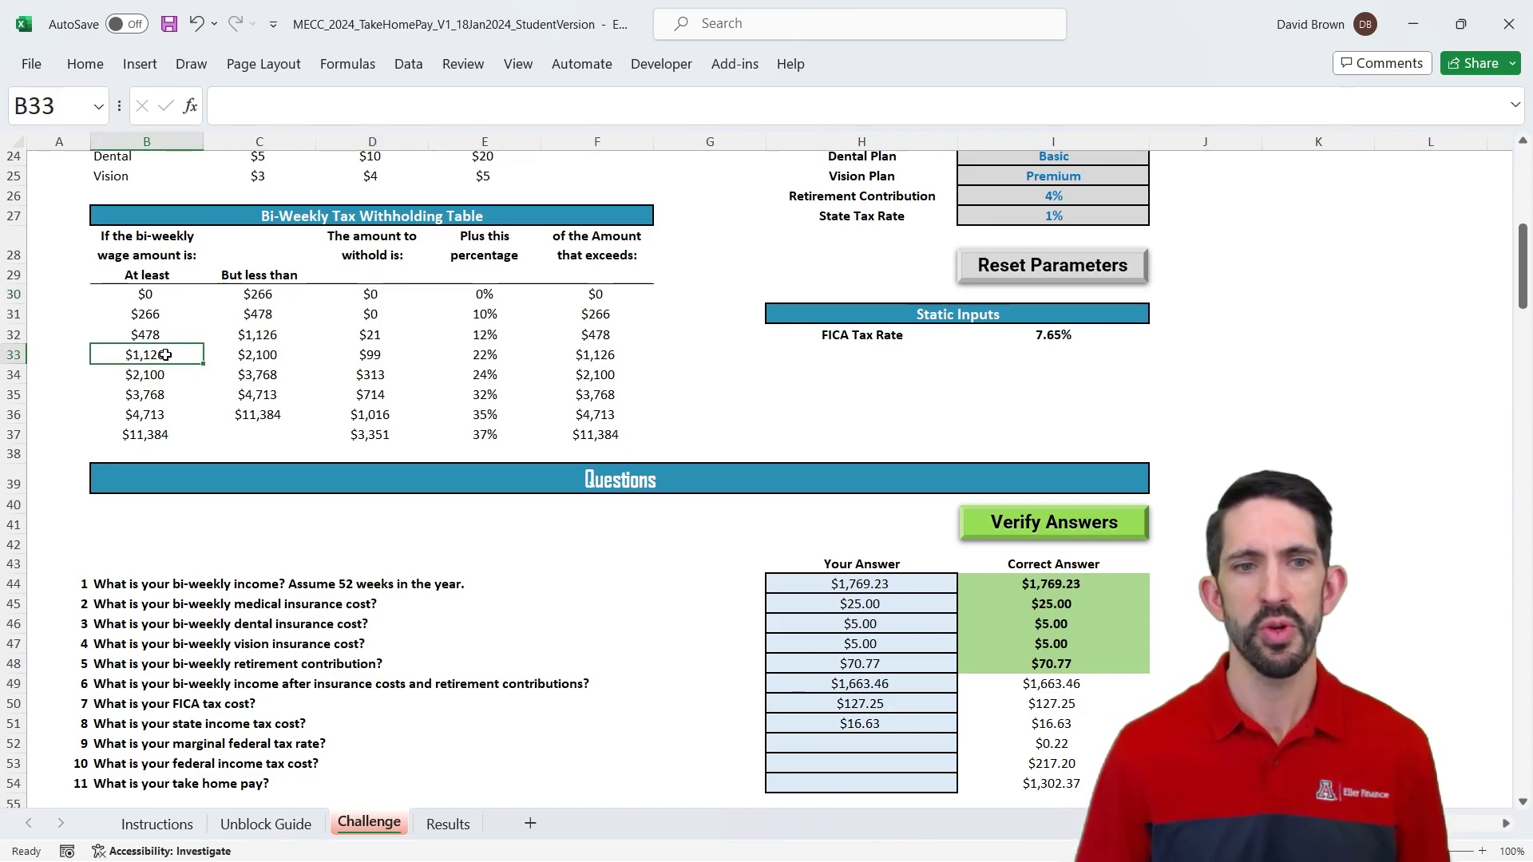
left_click_drag(172, 352, 284, 359)
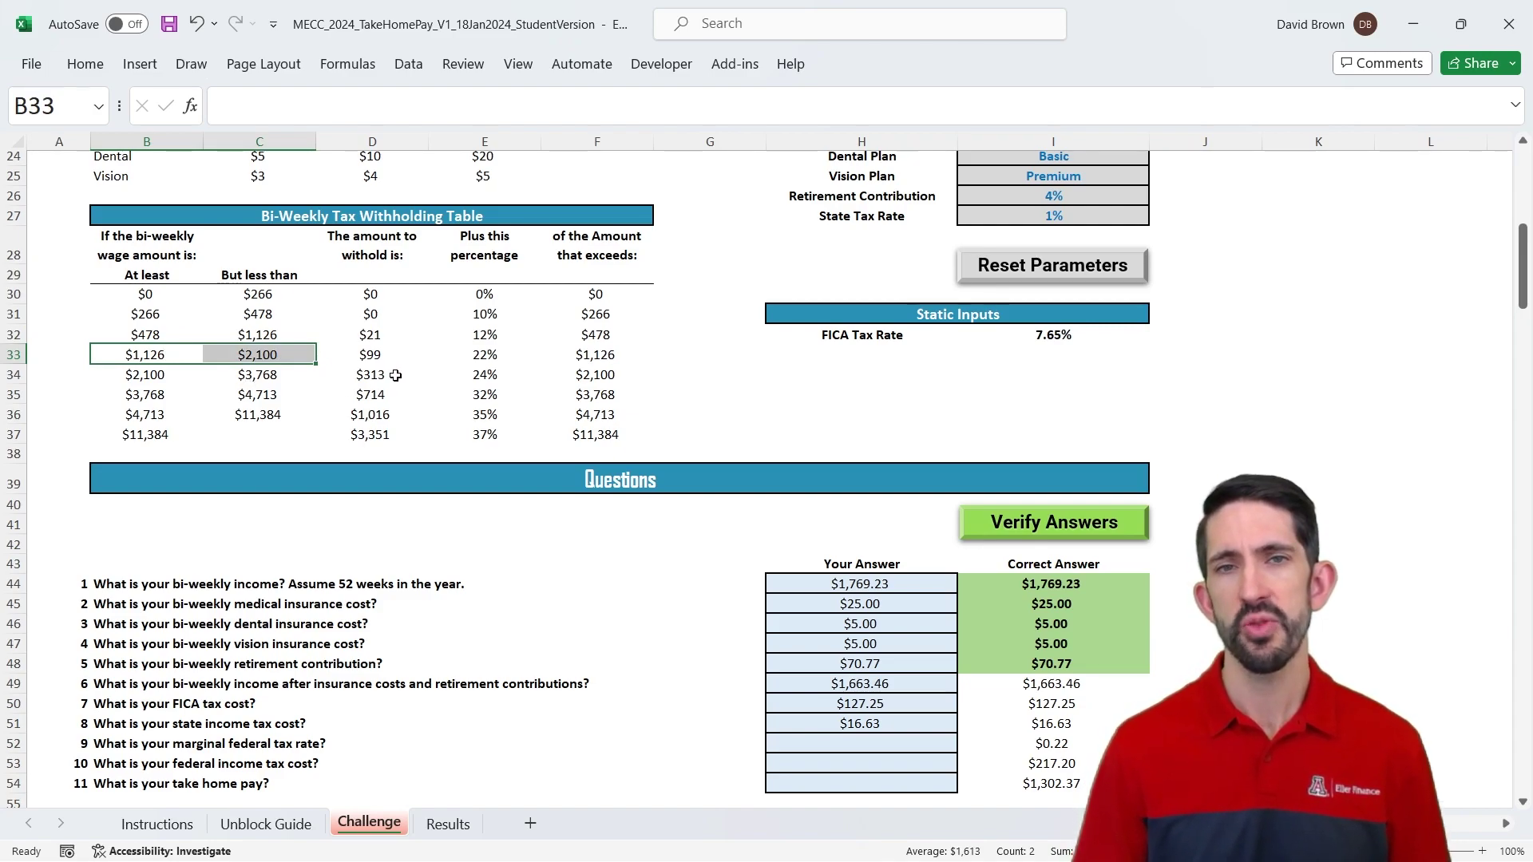
left_click(369, 355)
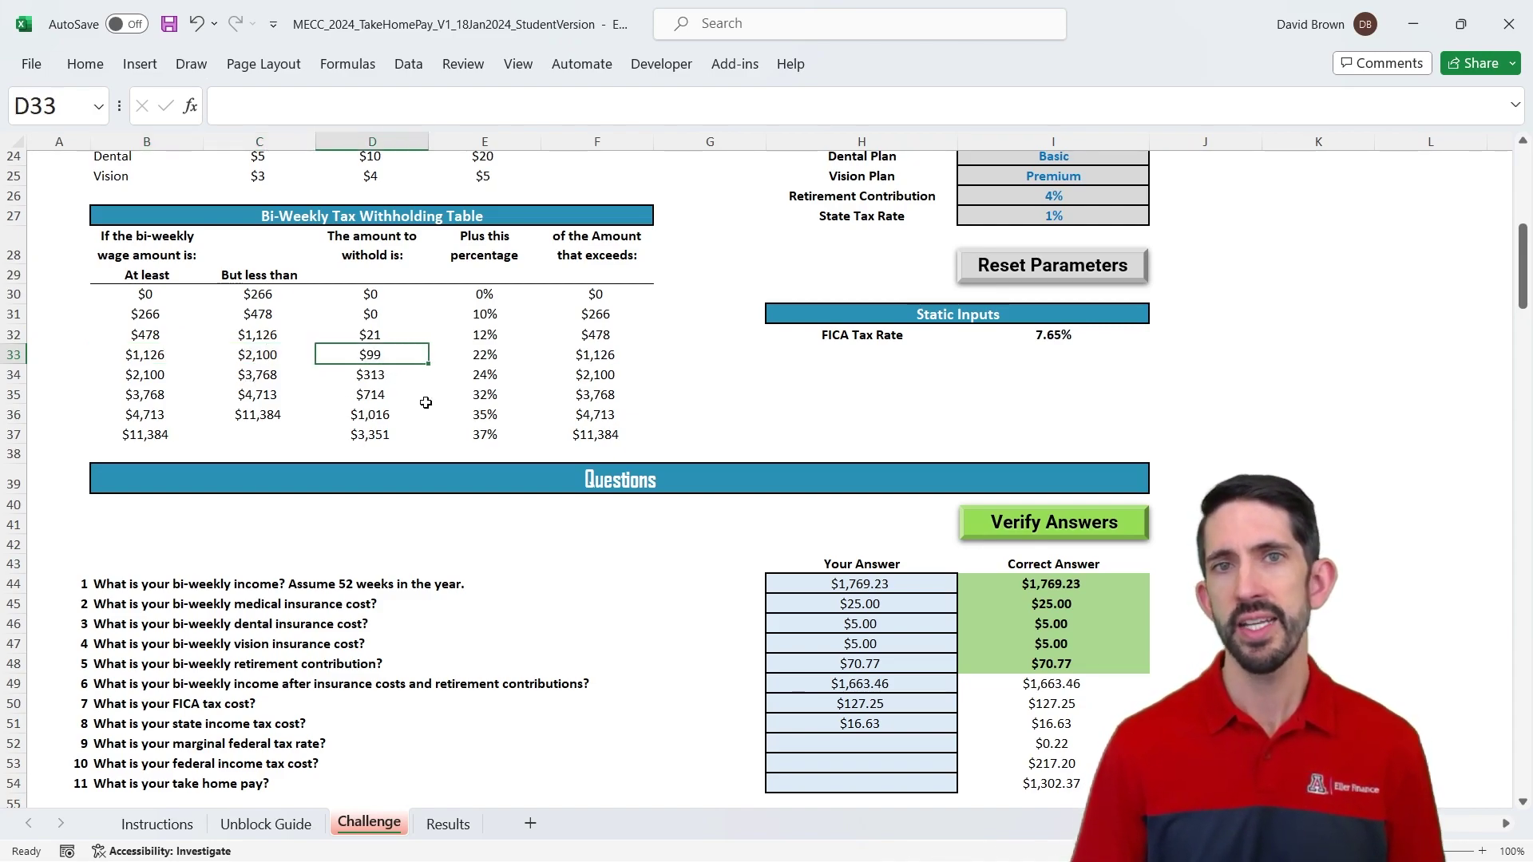
left_click(488, 357)
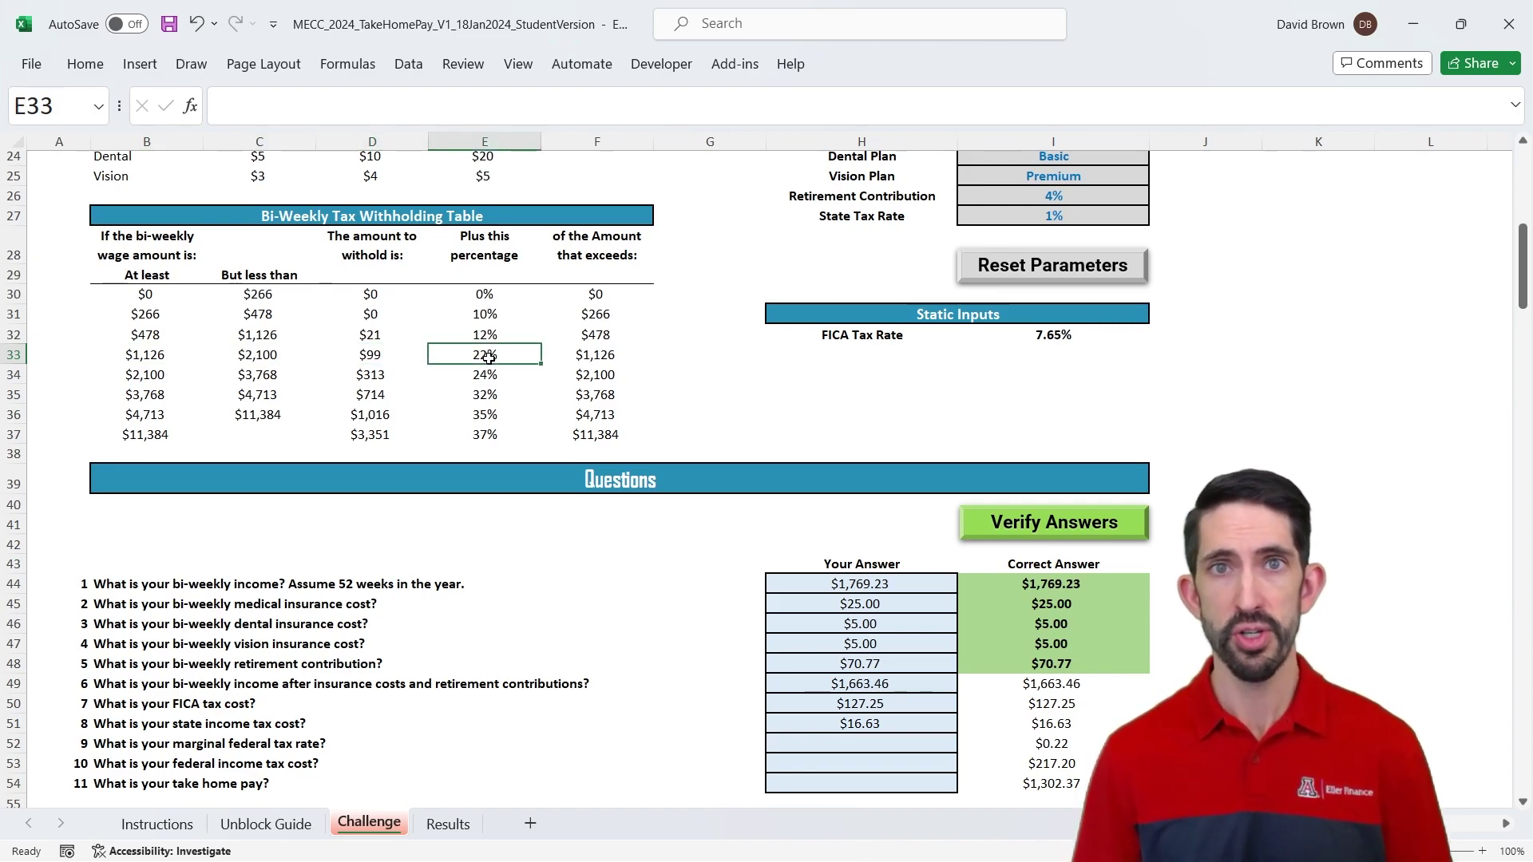
left_click(598, 353)
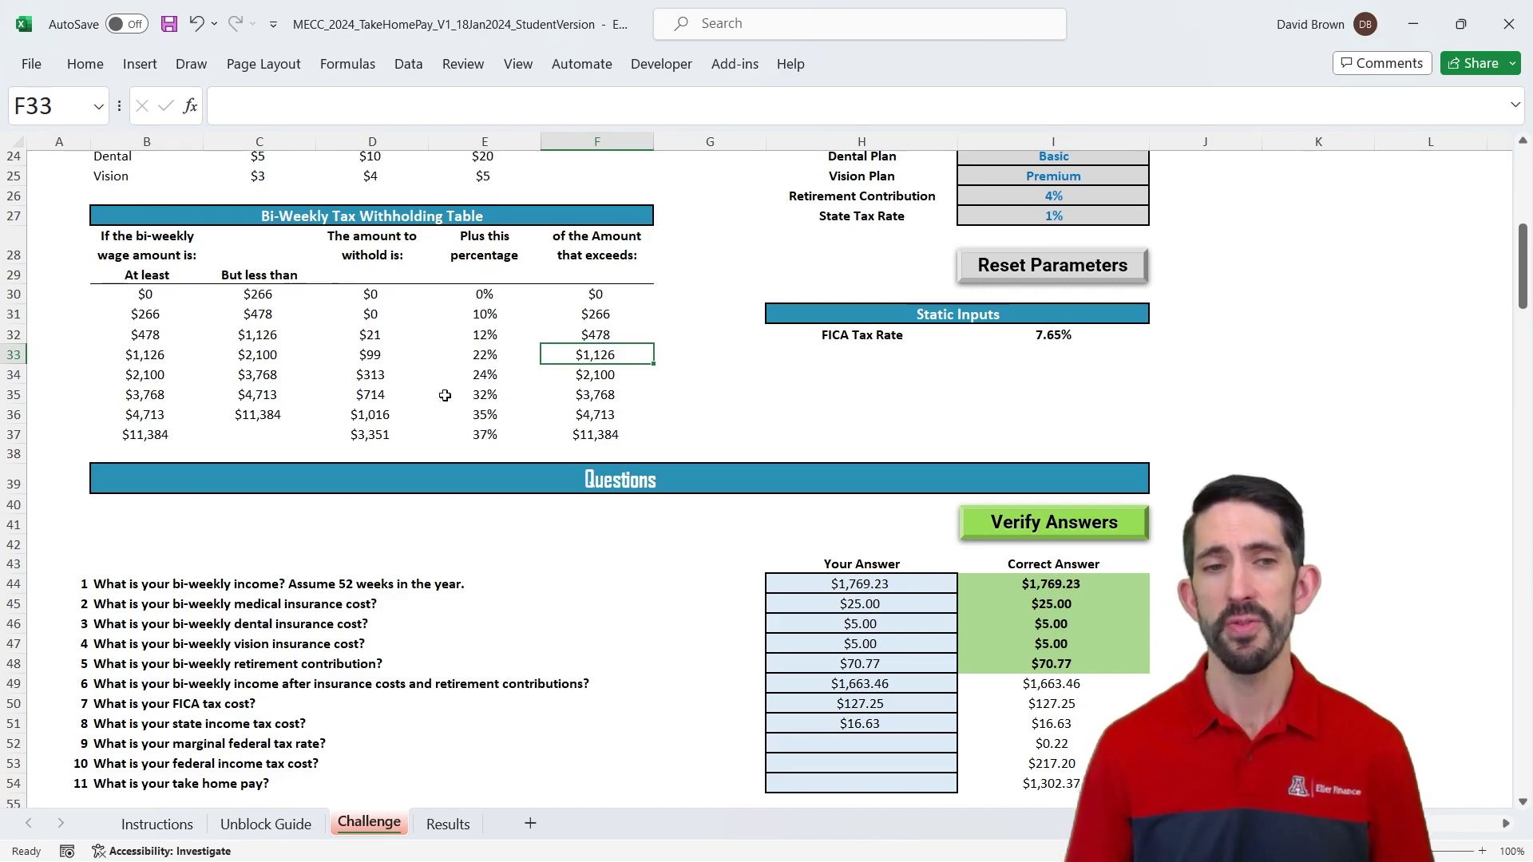
left_click_drag(146, 331, 607, 332)
left_click(370, 333)
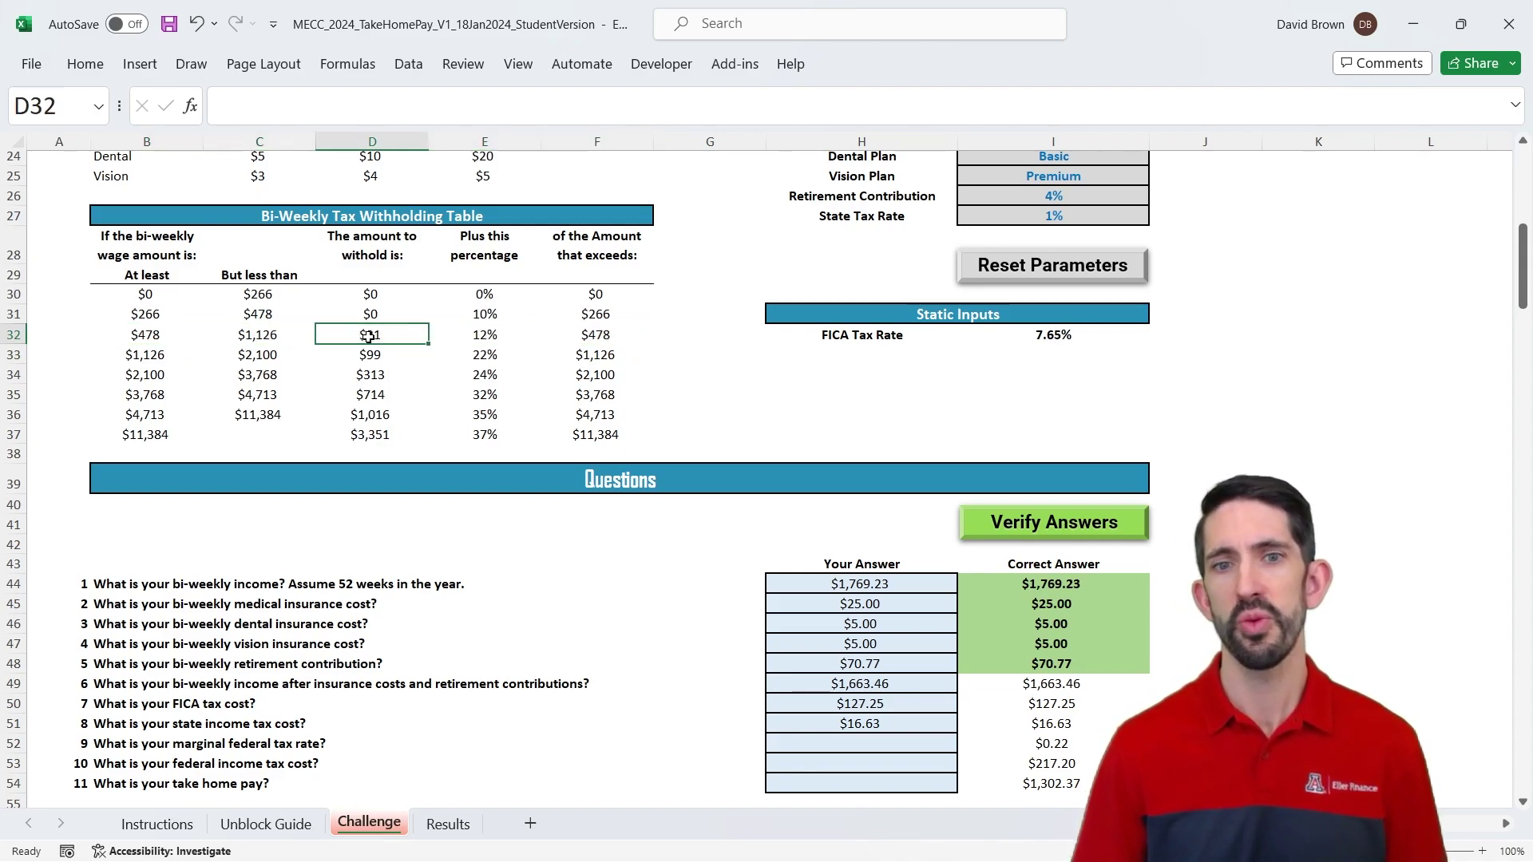
left_click(484, 335)
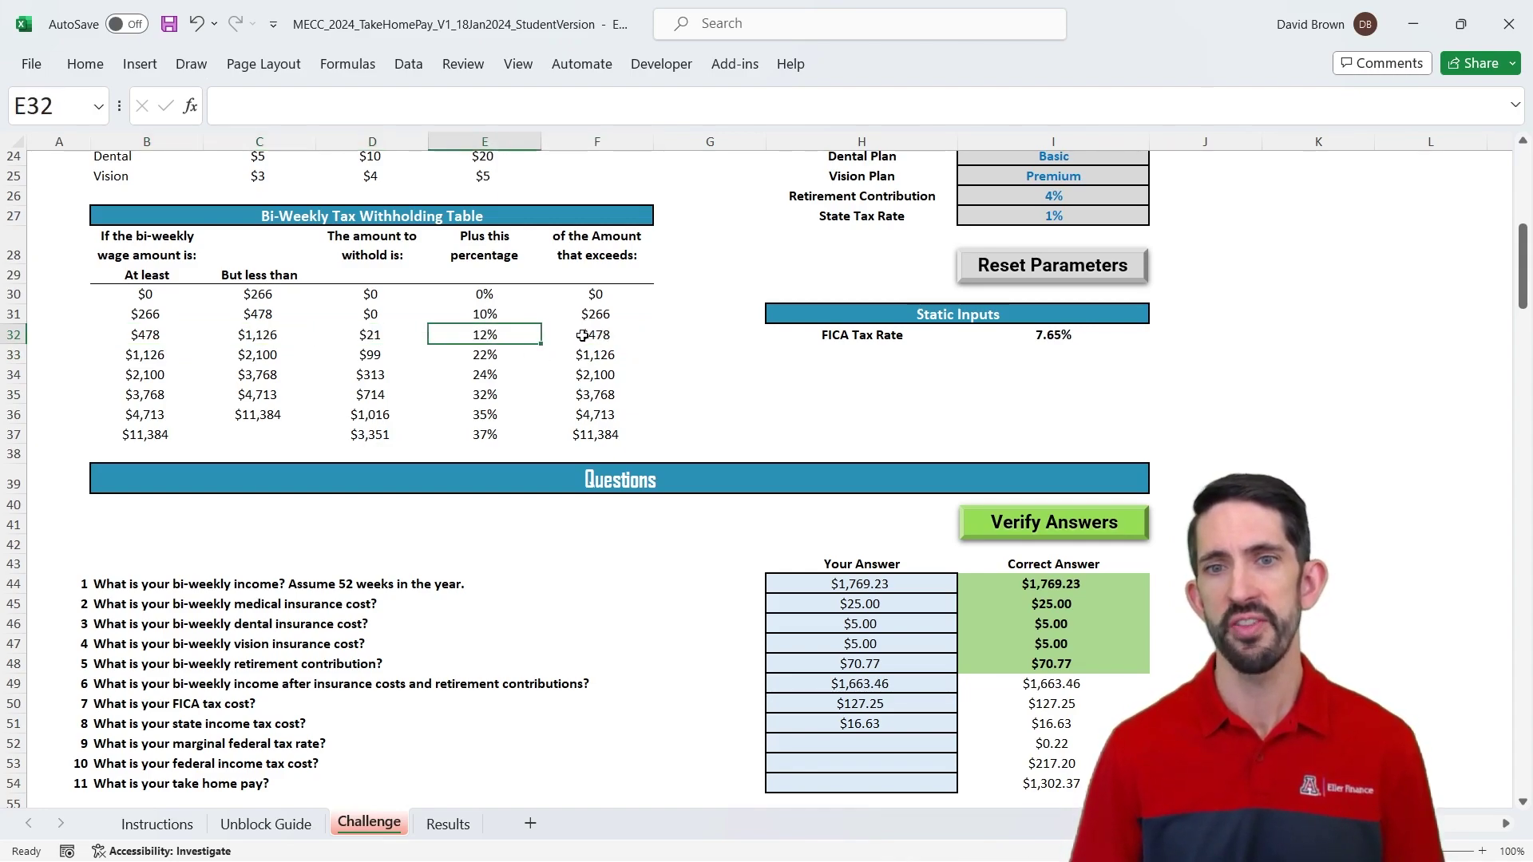
left_click(607, 336)
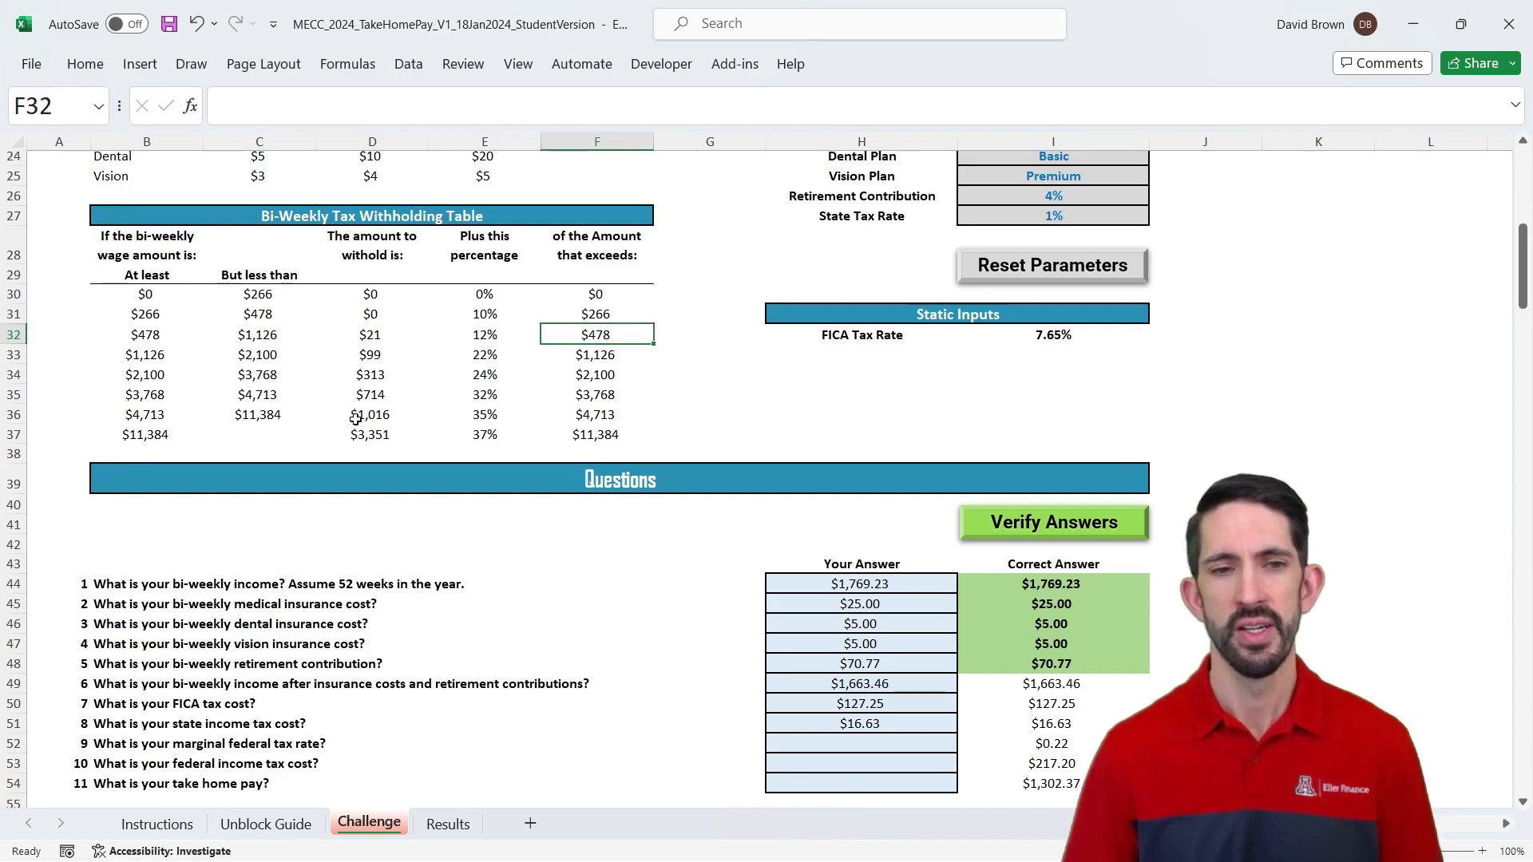
left_click_drag(174, 394, 615, 397)
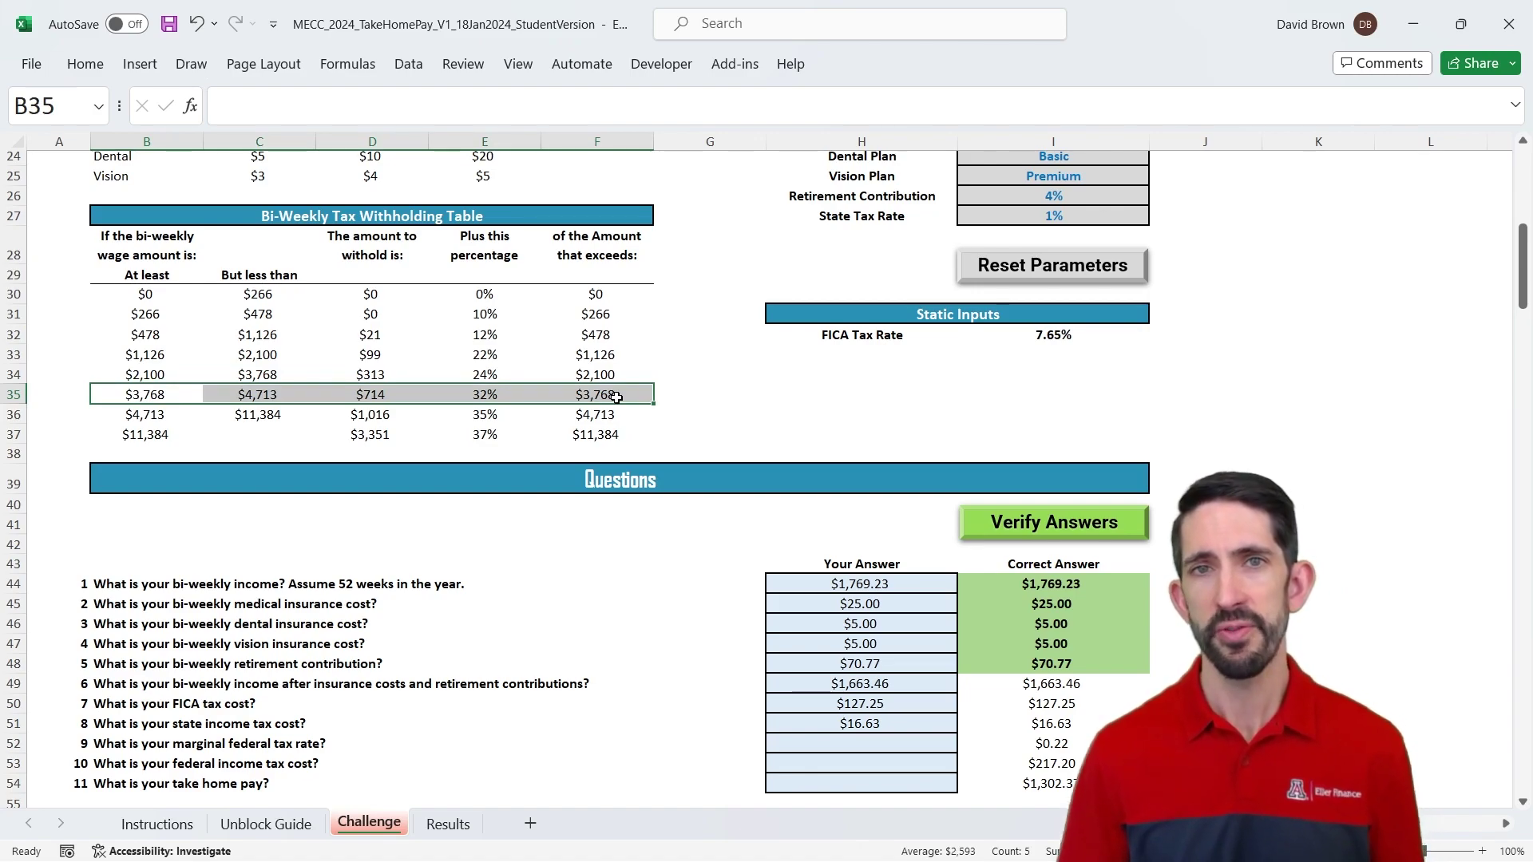
left_click(487, 373)
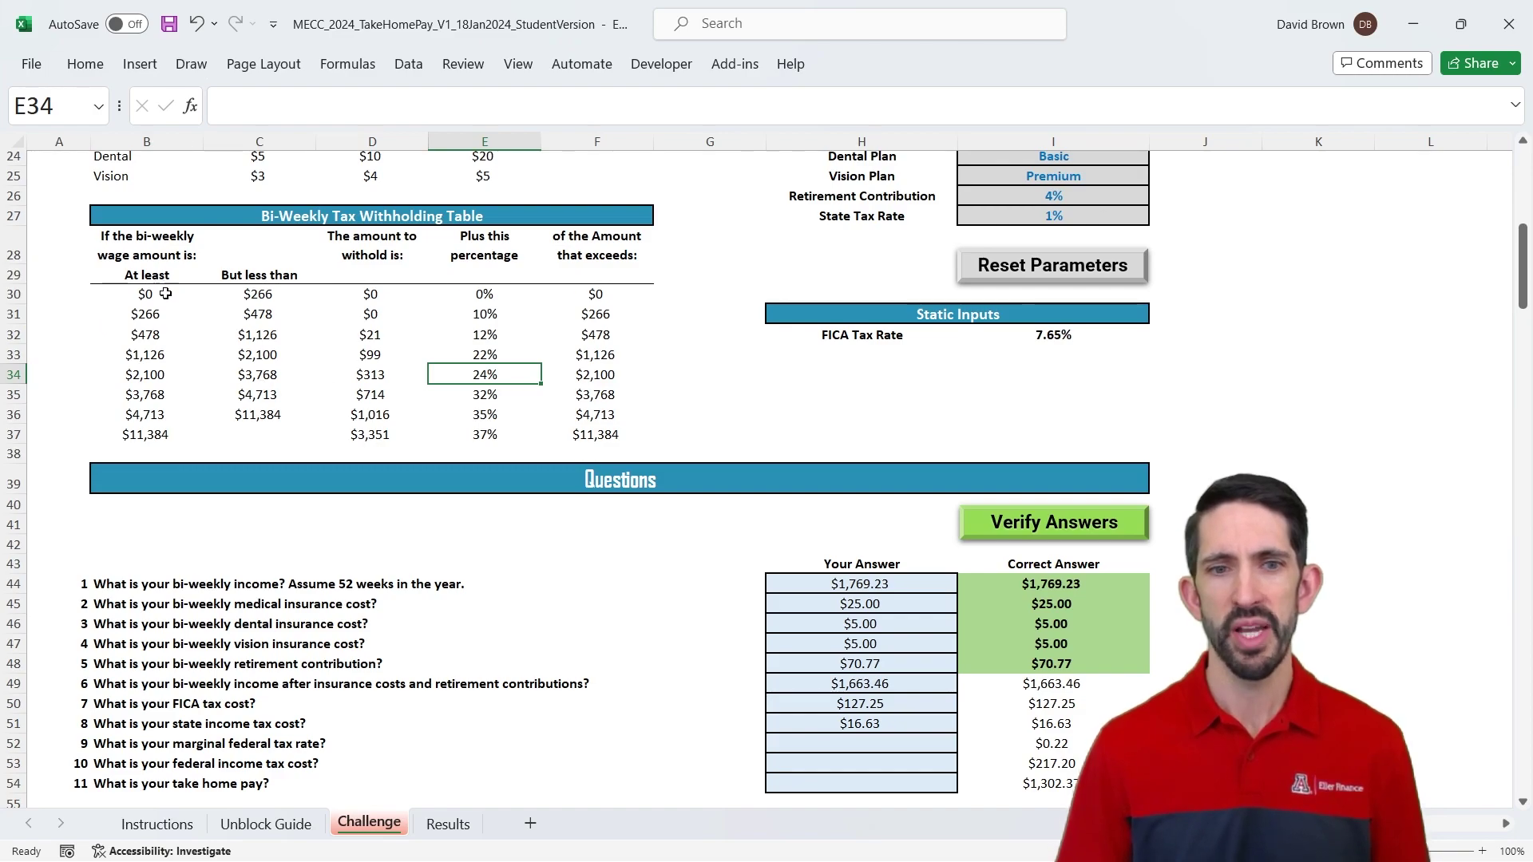
left_click(887, 681)
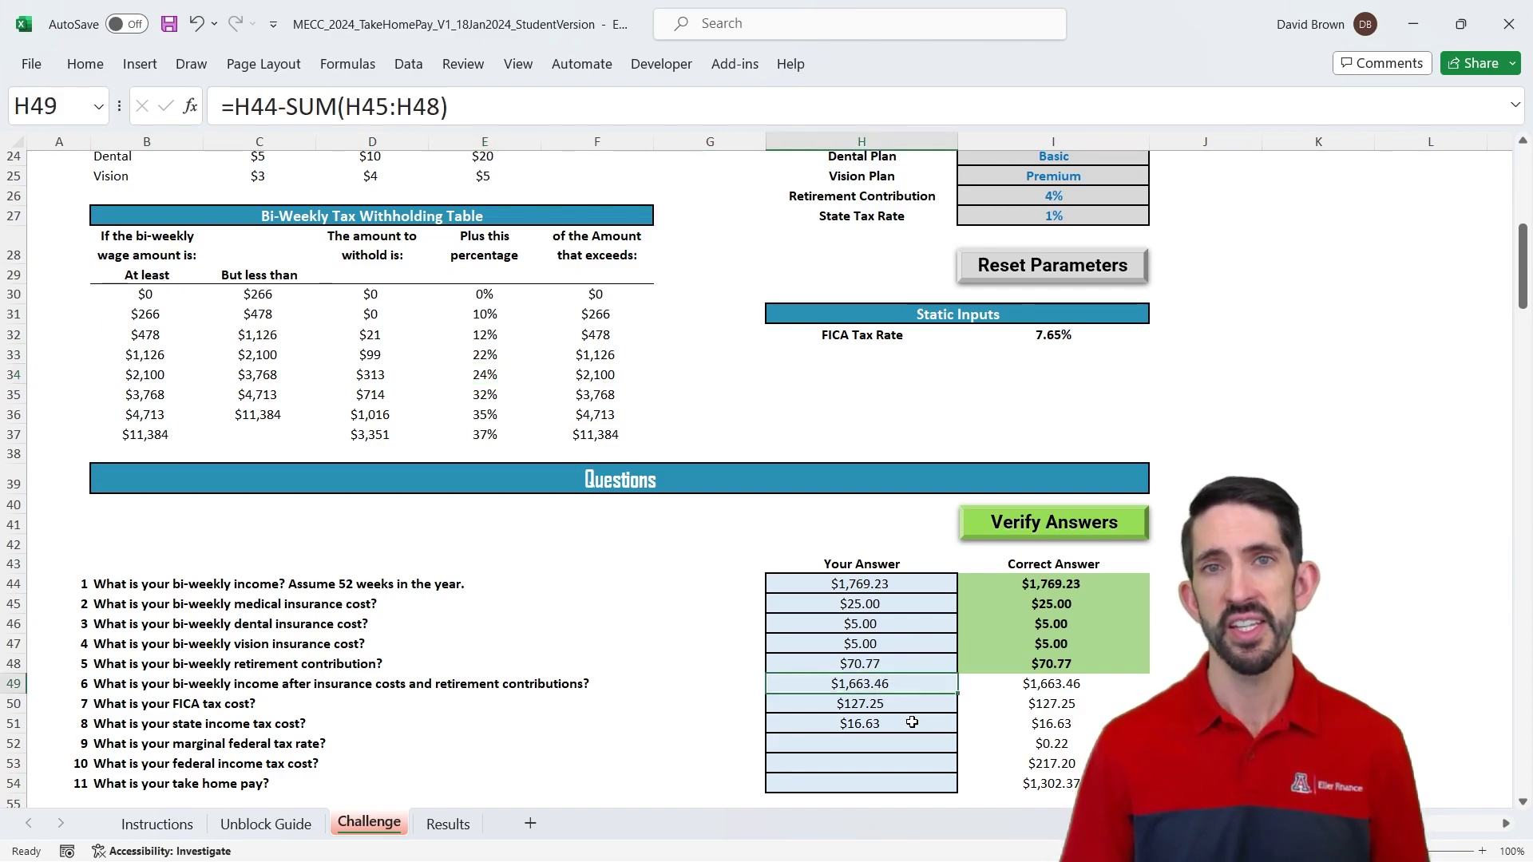
left_click_drag(152, 295, 151, 436)
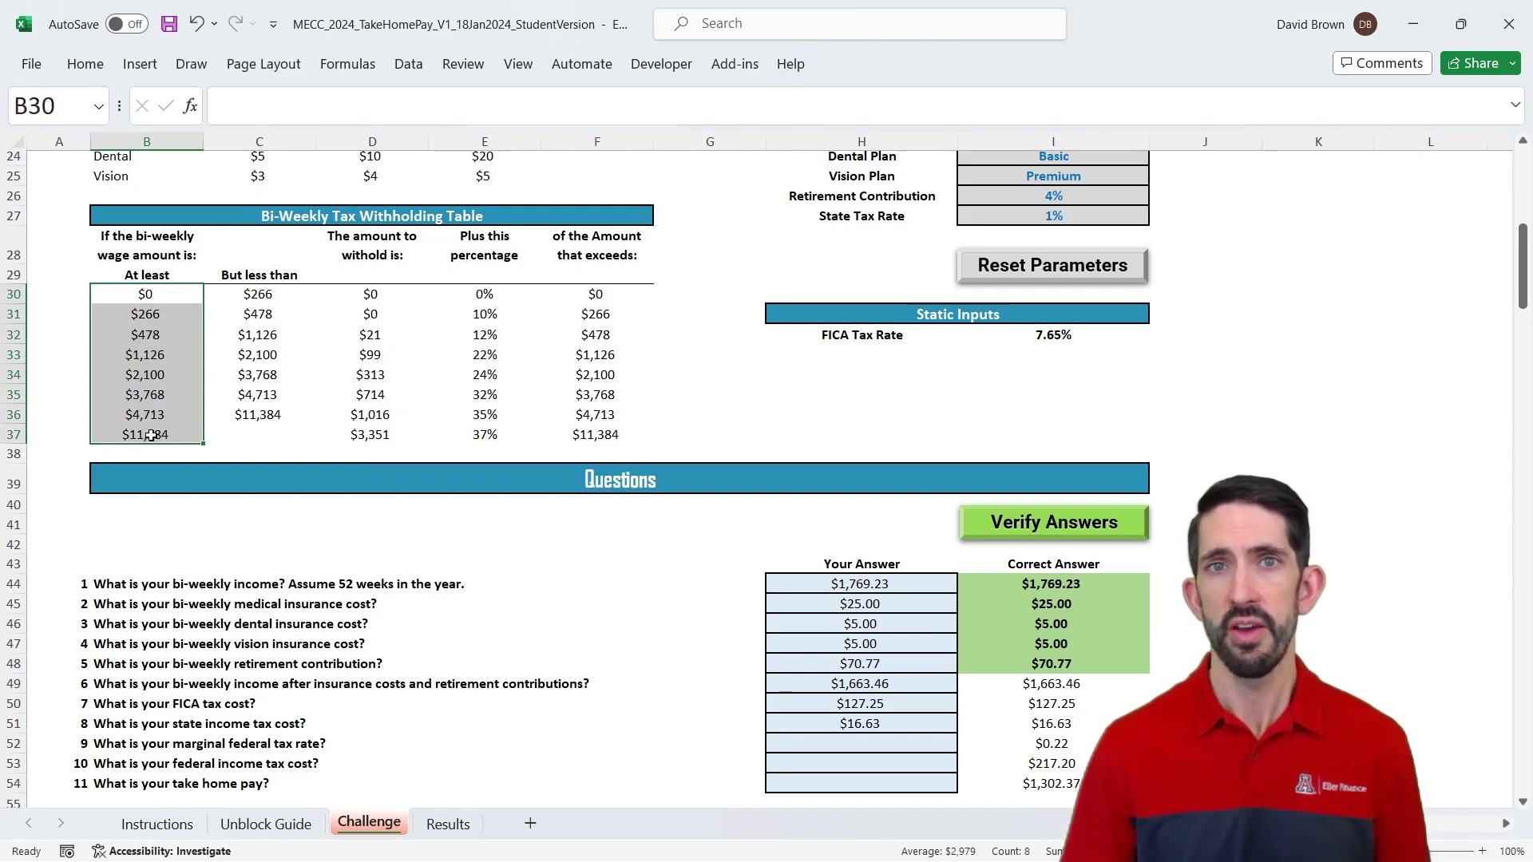
Enter =XLOOKUP(H49,$B$30:$B$37,E30:E37) in H52, then inspect H49 and the B30:B37 thresholds
left_click(897, 727)
key("Down")
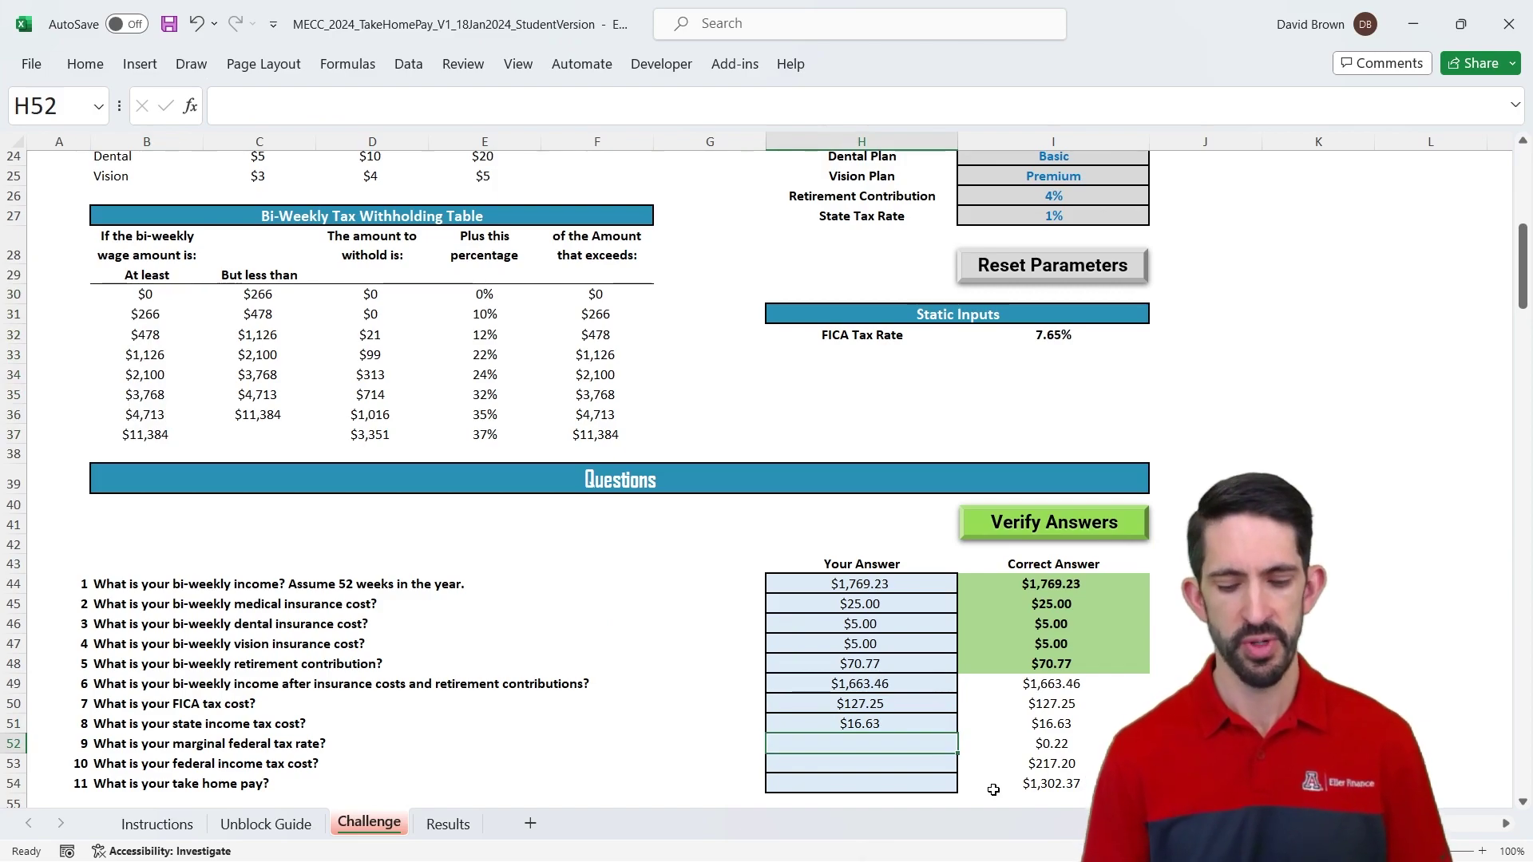
type("=xlookup(")
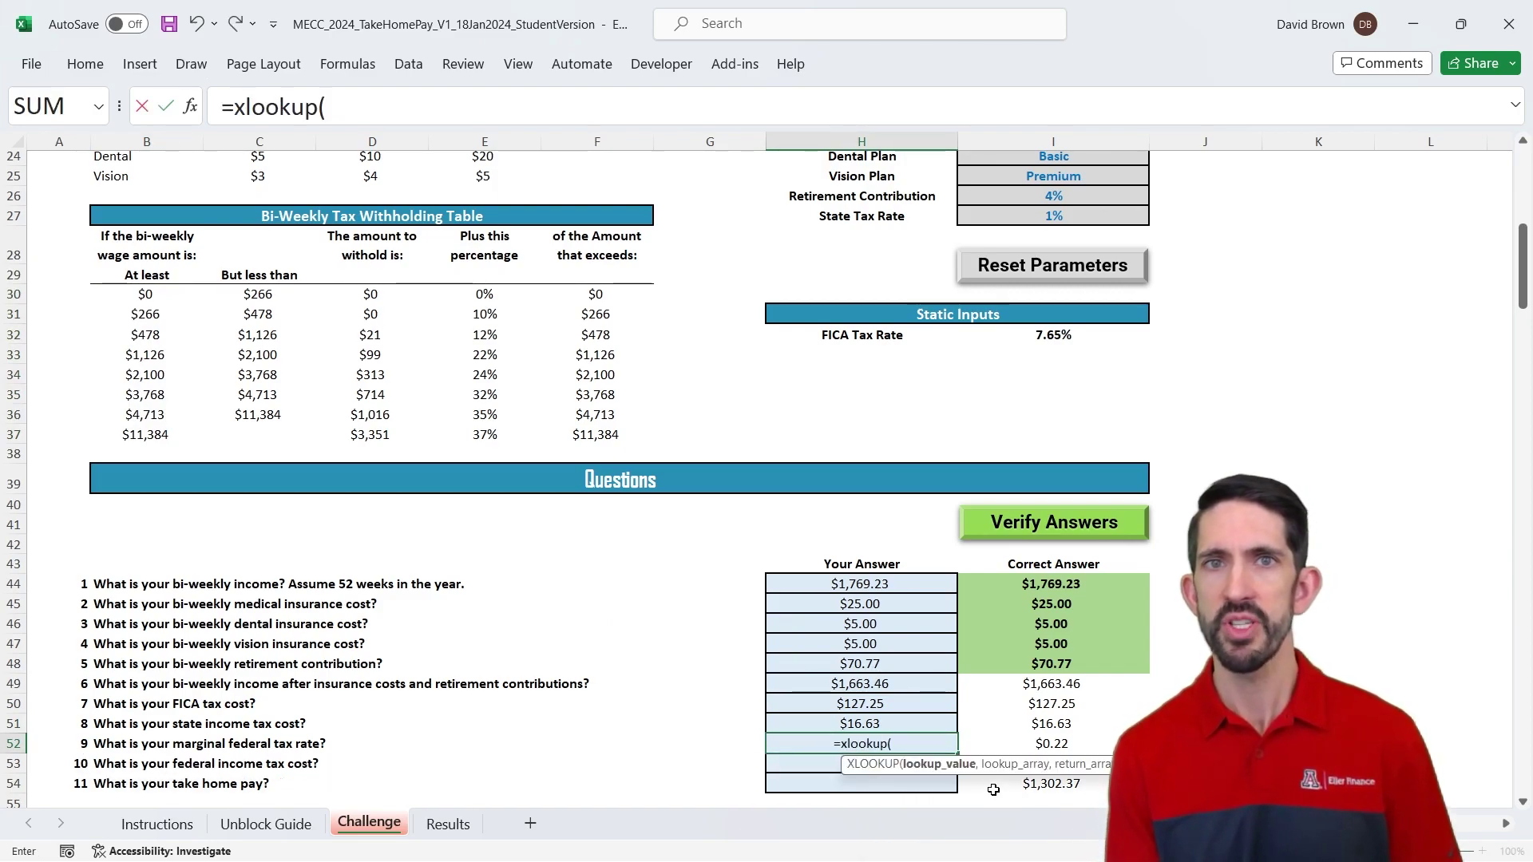
left_click(877, 681)
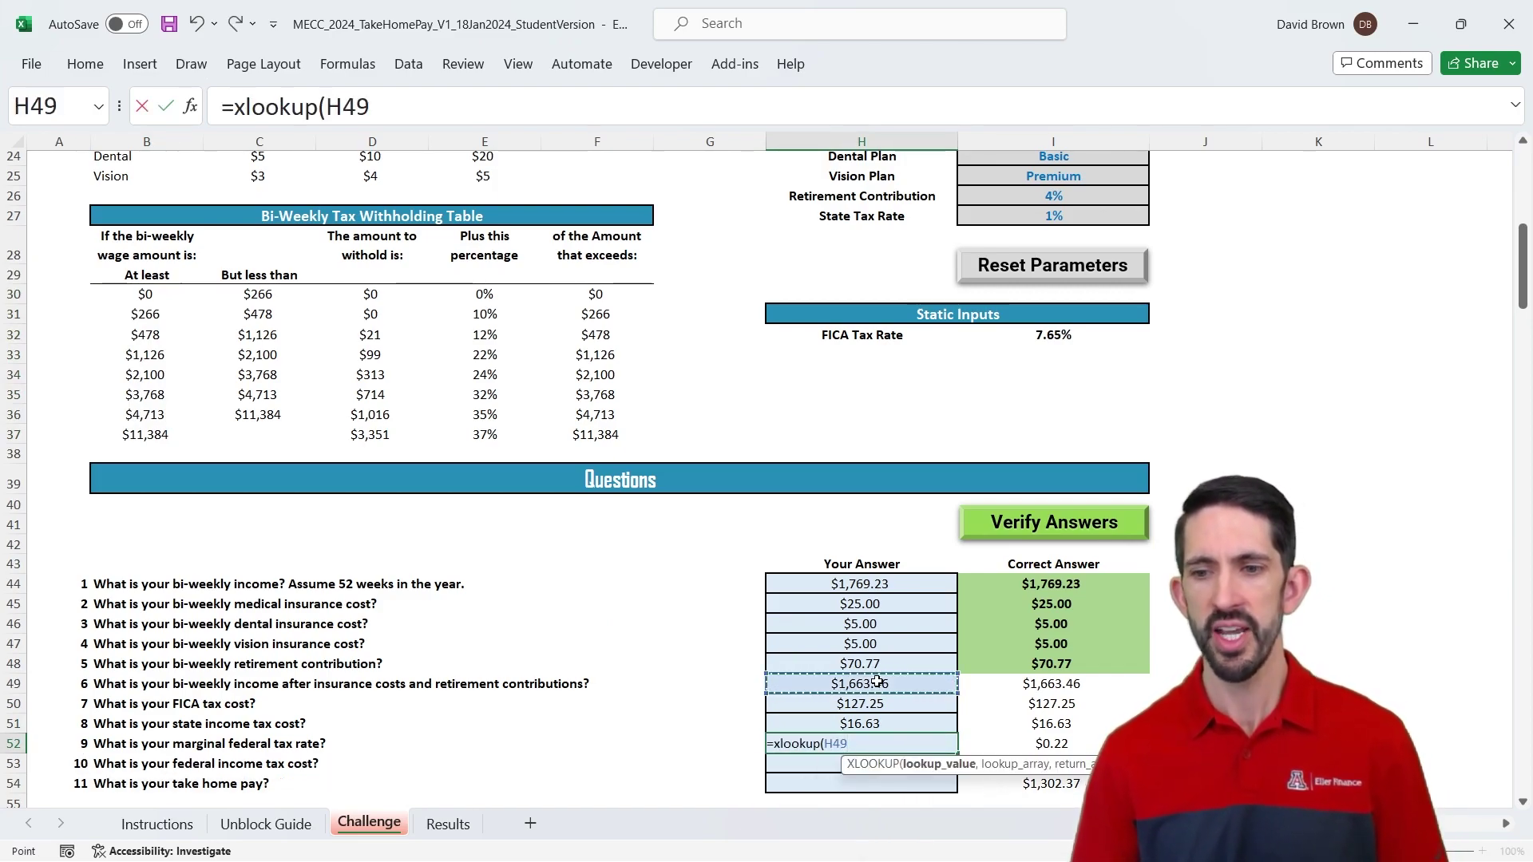
type(",")
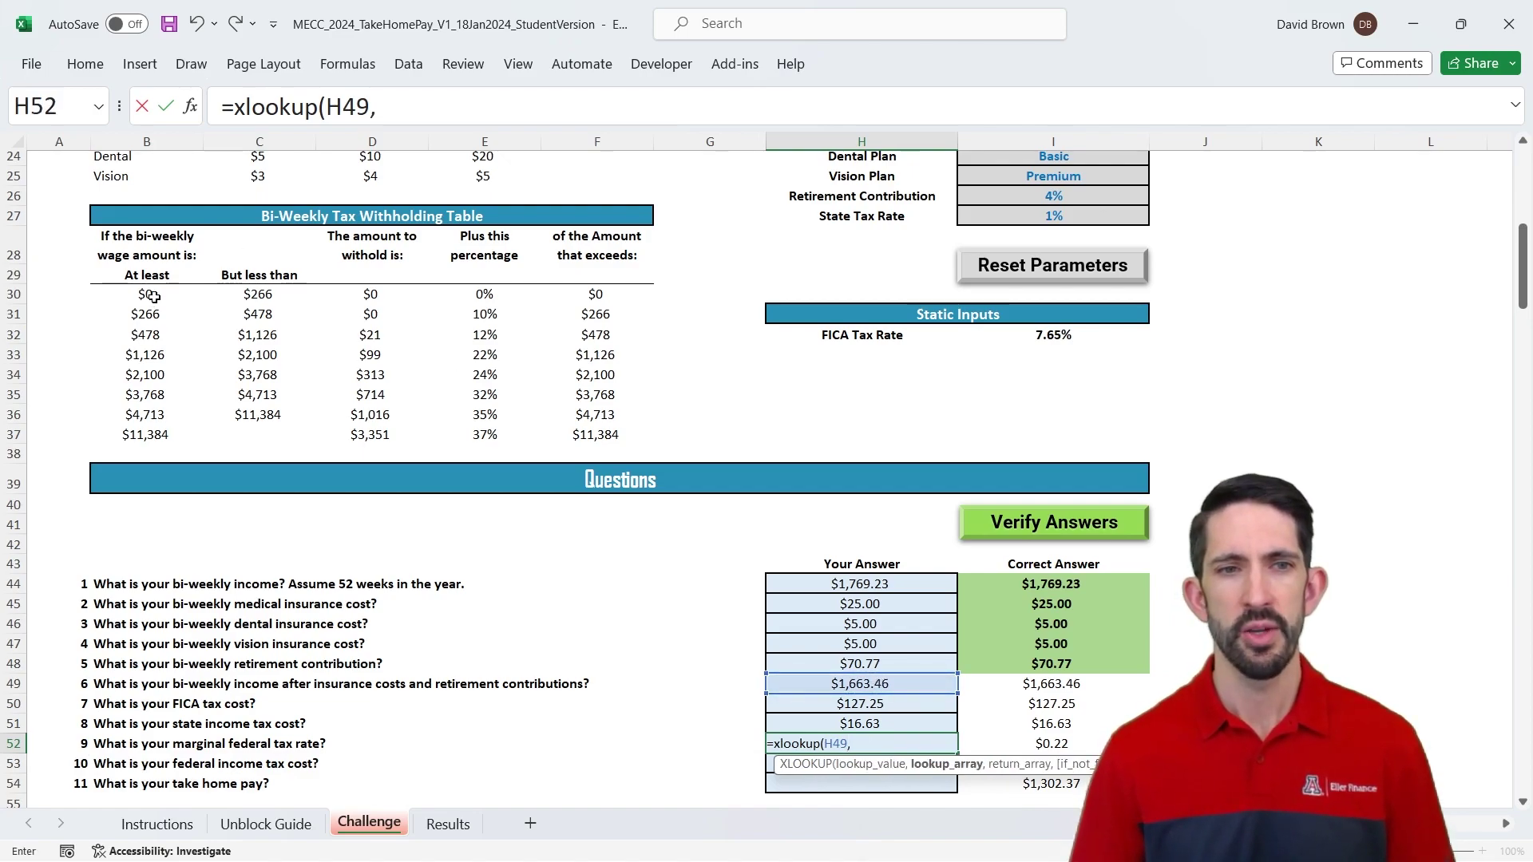
left_click_drag(152, 294, 161, 436)
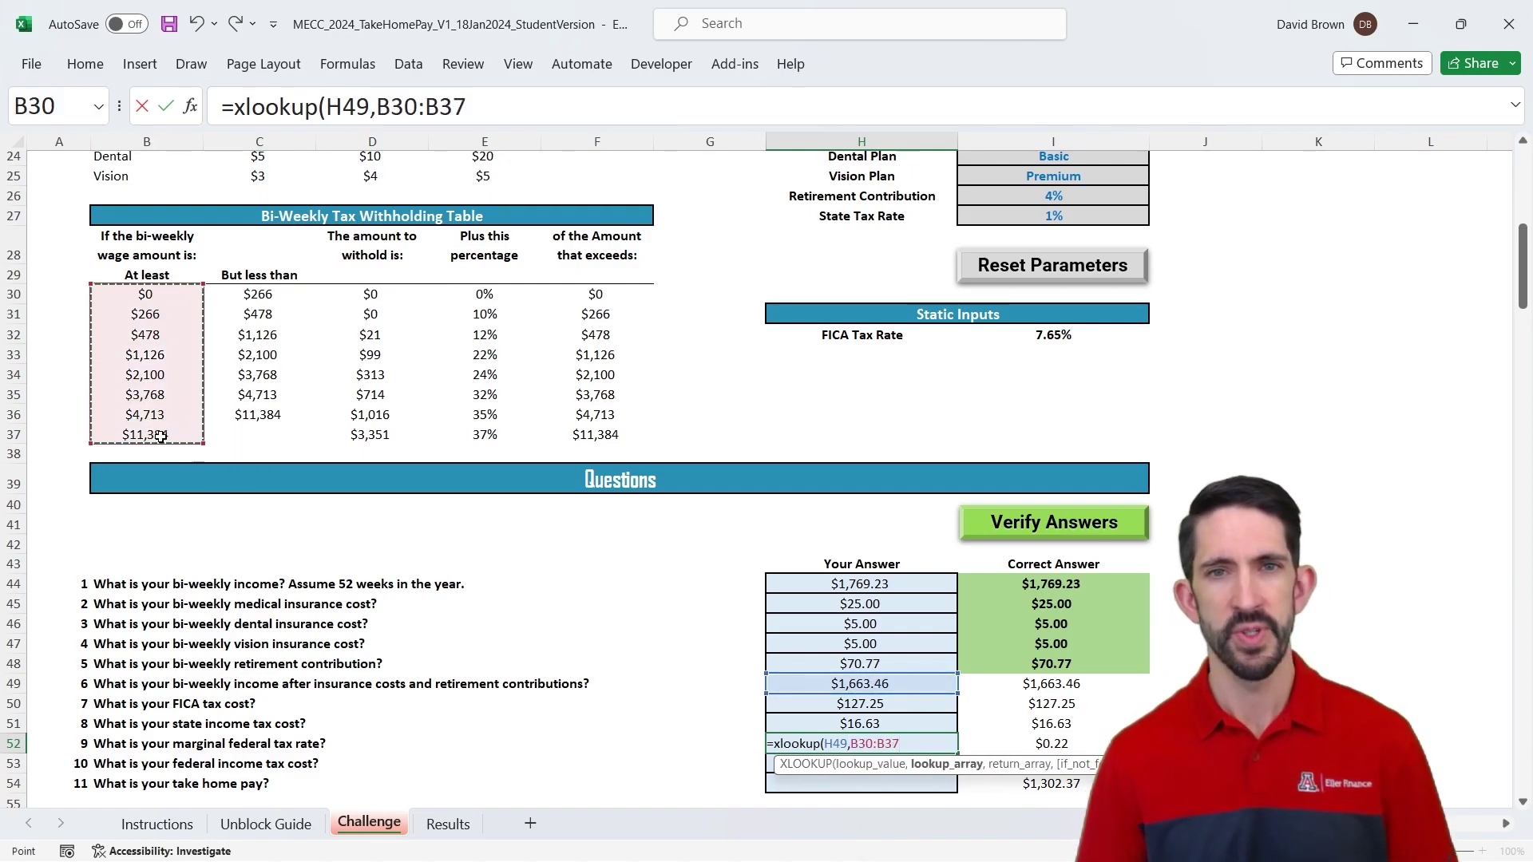
key("F4")
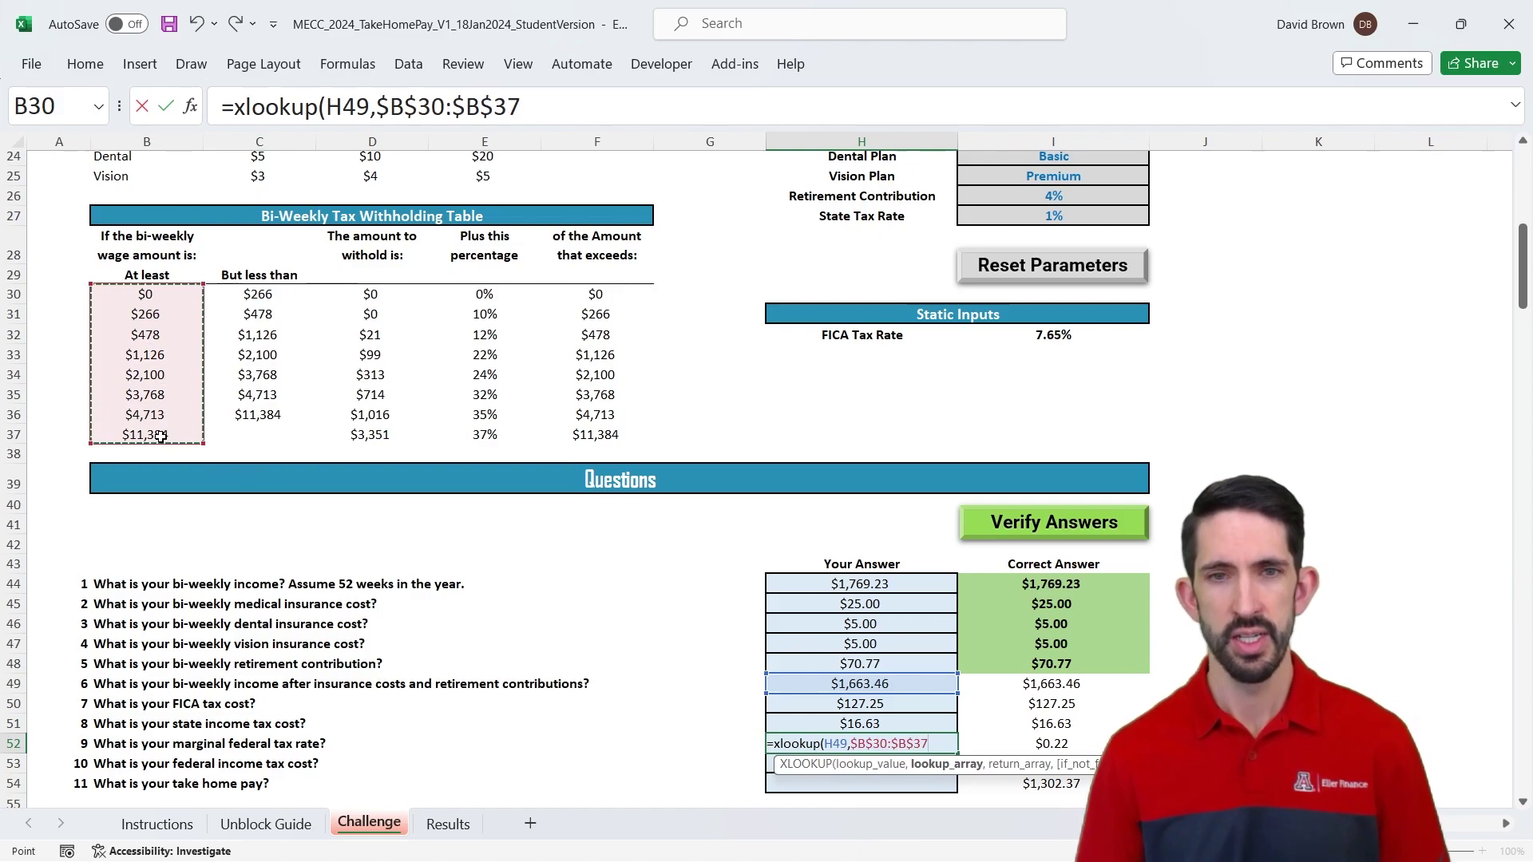
type(",")
left_click_drag(485, 293, 497, 434)
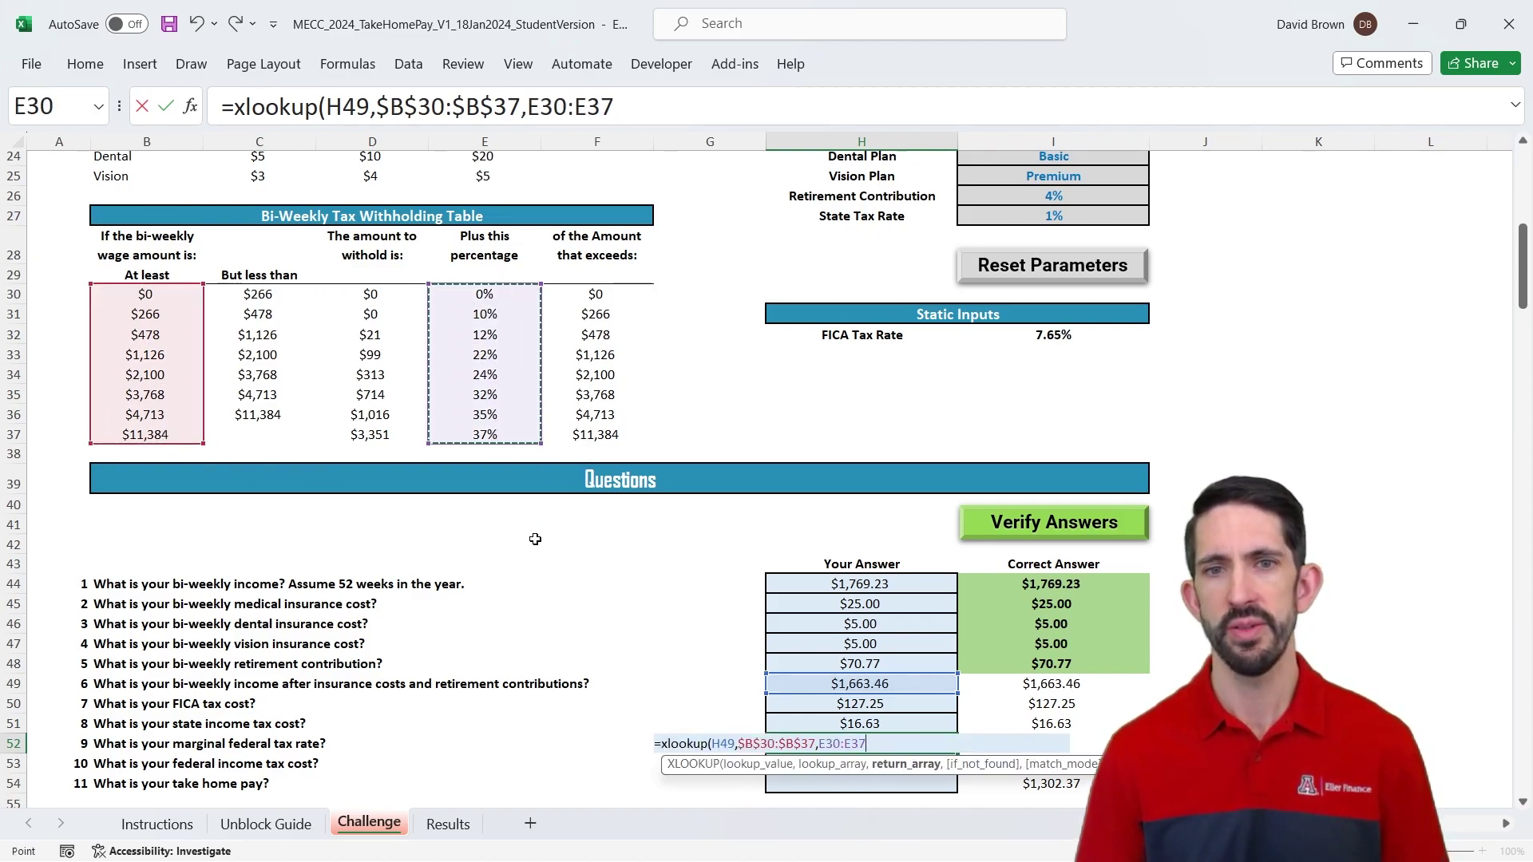
type(")")
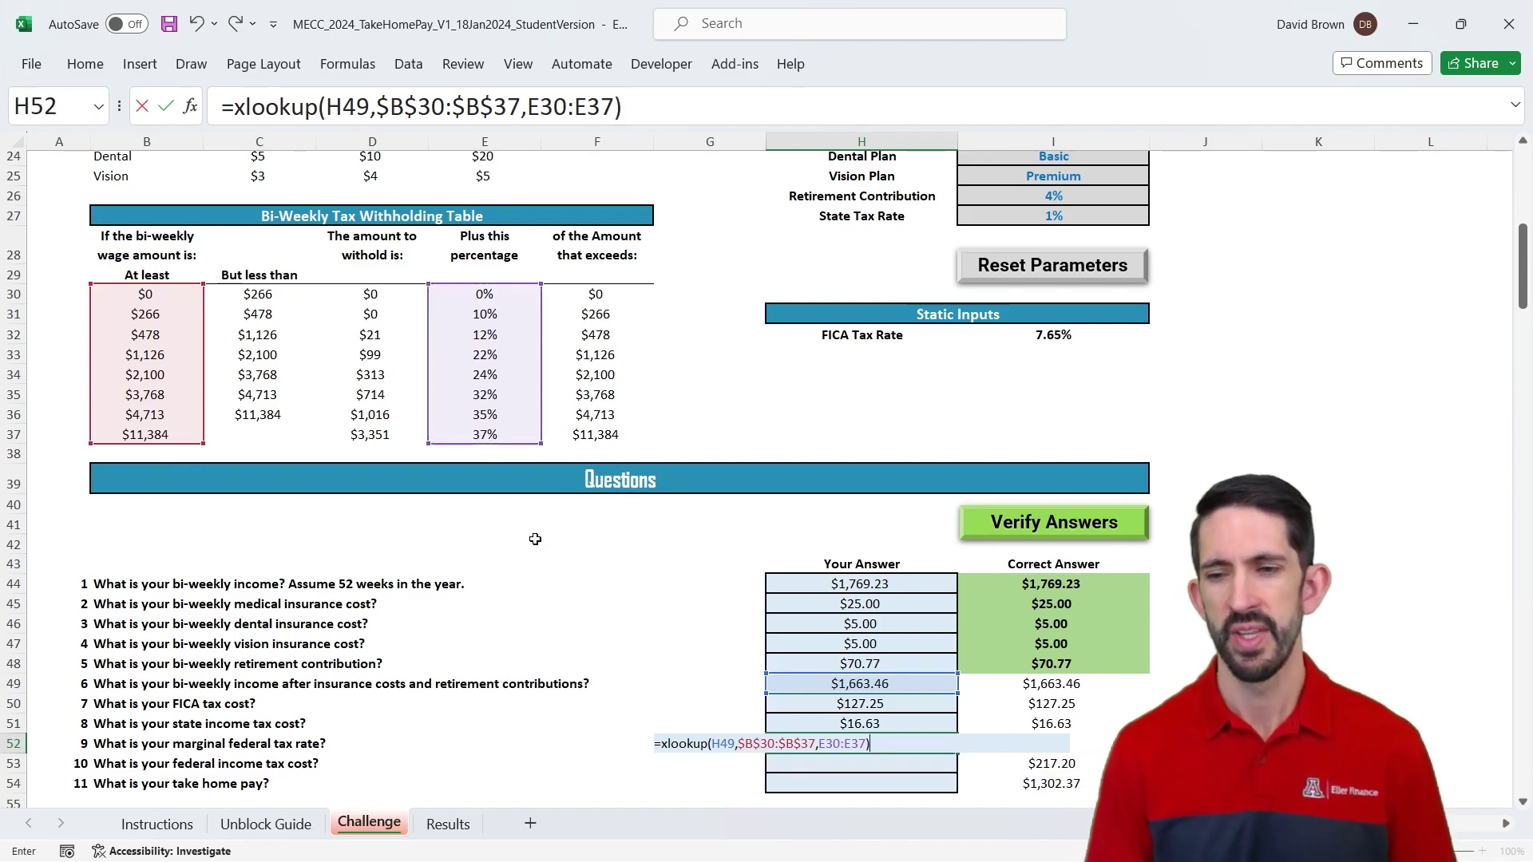
key("ctrl+Return")
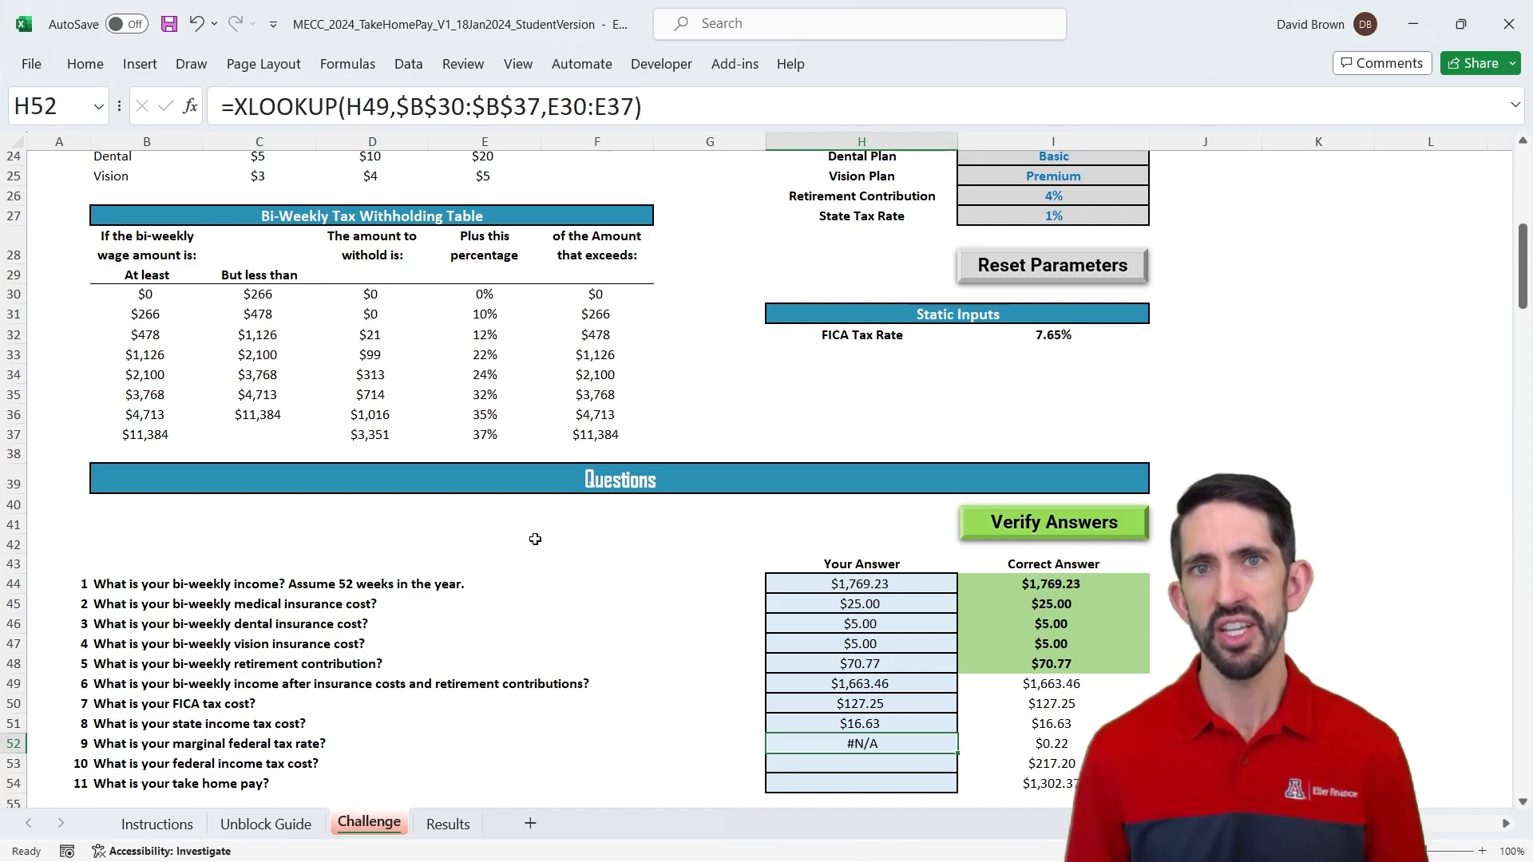
left_click(895, 688)
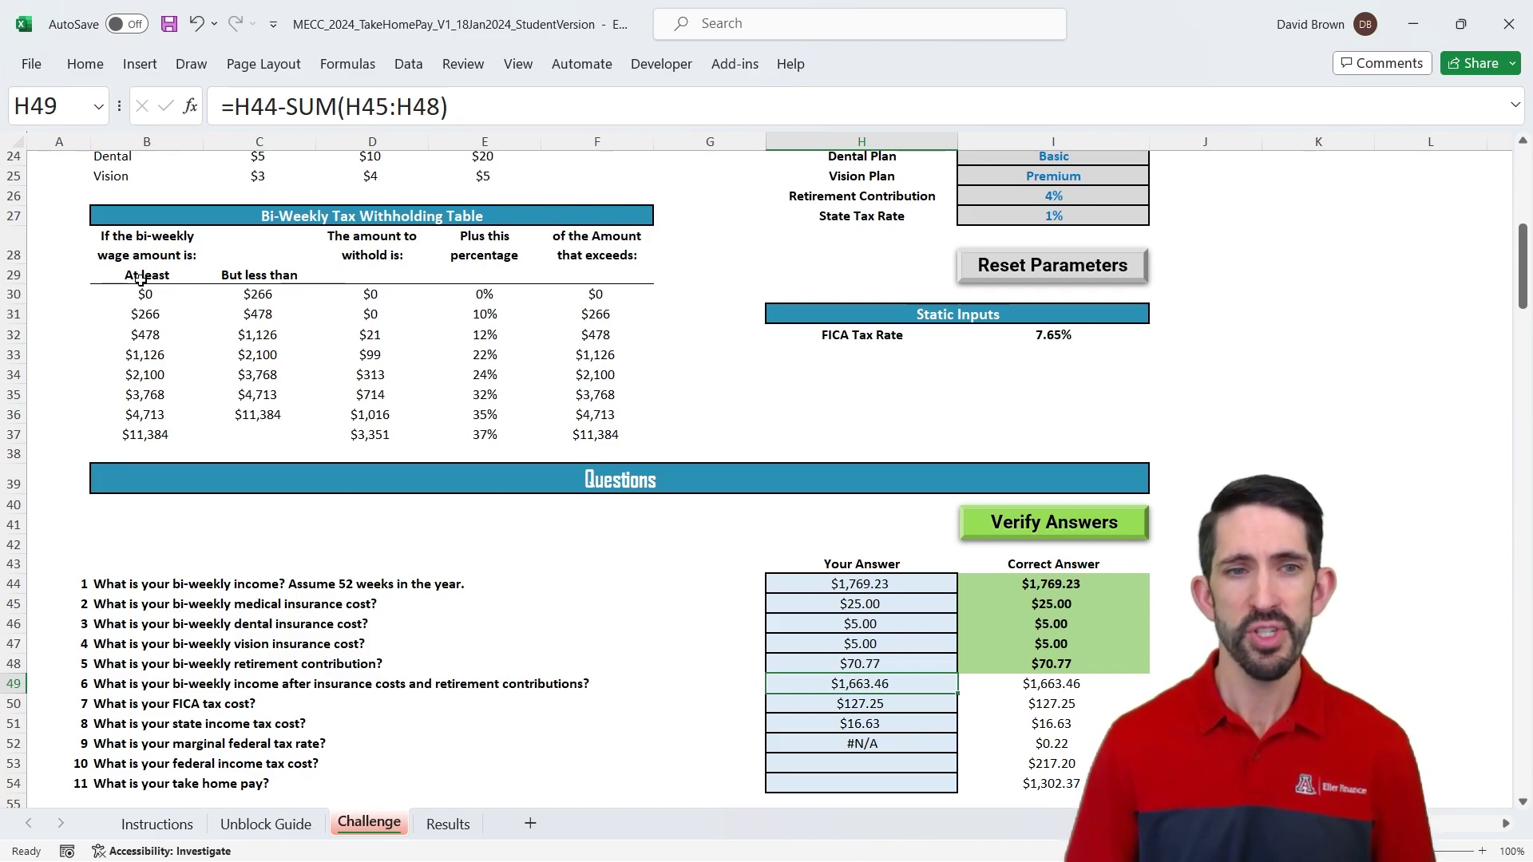
left_click_drag(148, 295, 152, 435)
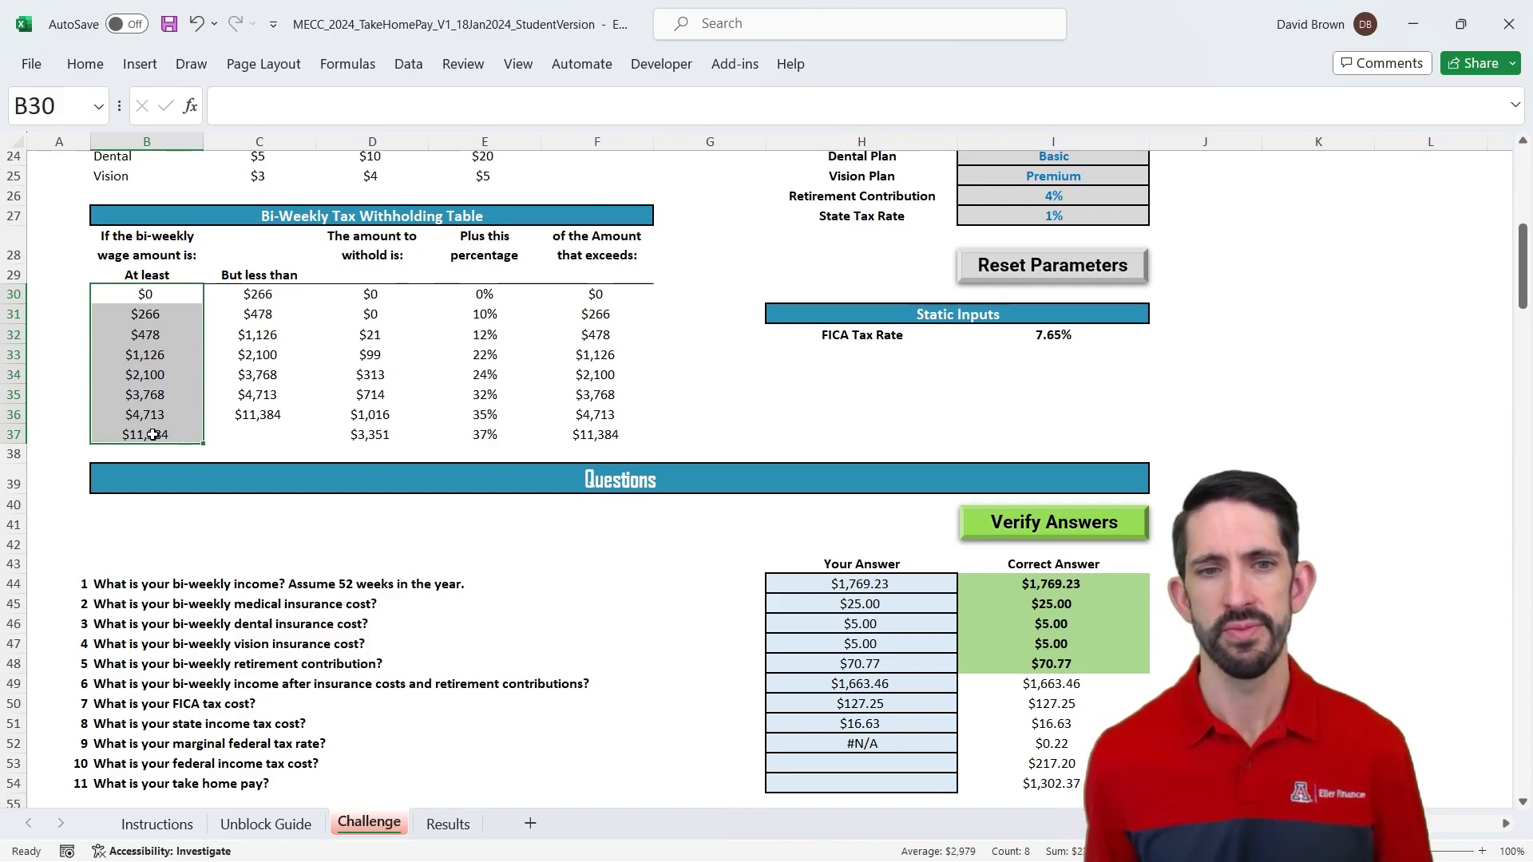
Add match mode -1 (next smaller) to H52's XLOOKUP so it returns 22%
left_click(882, 745)
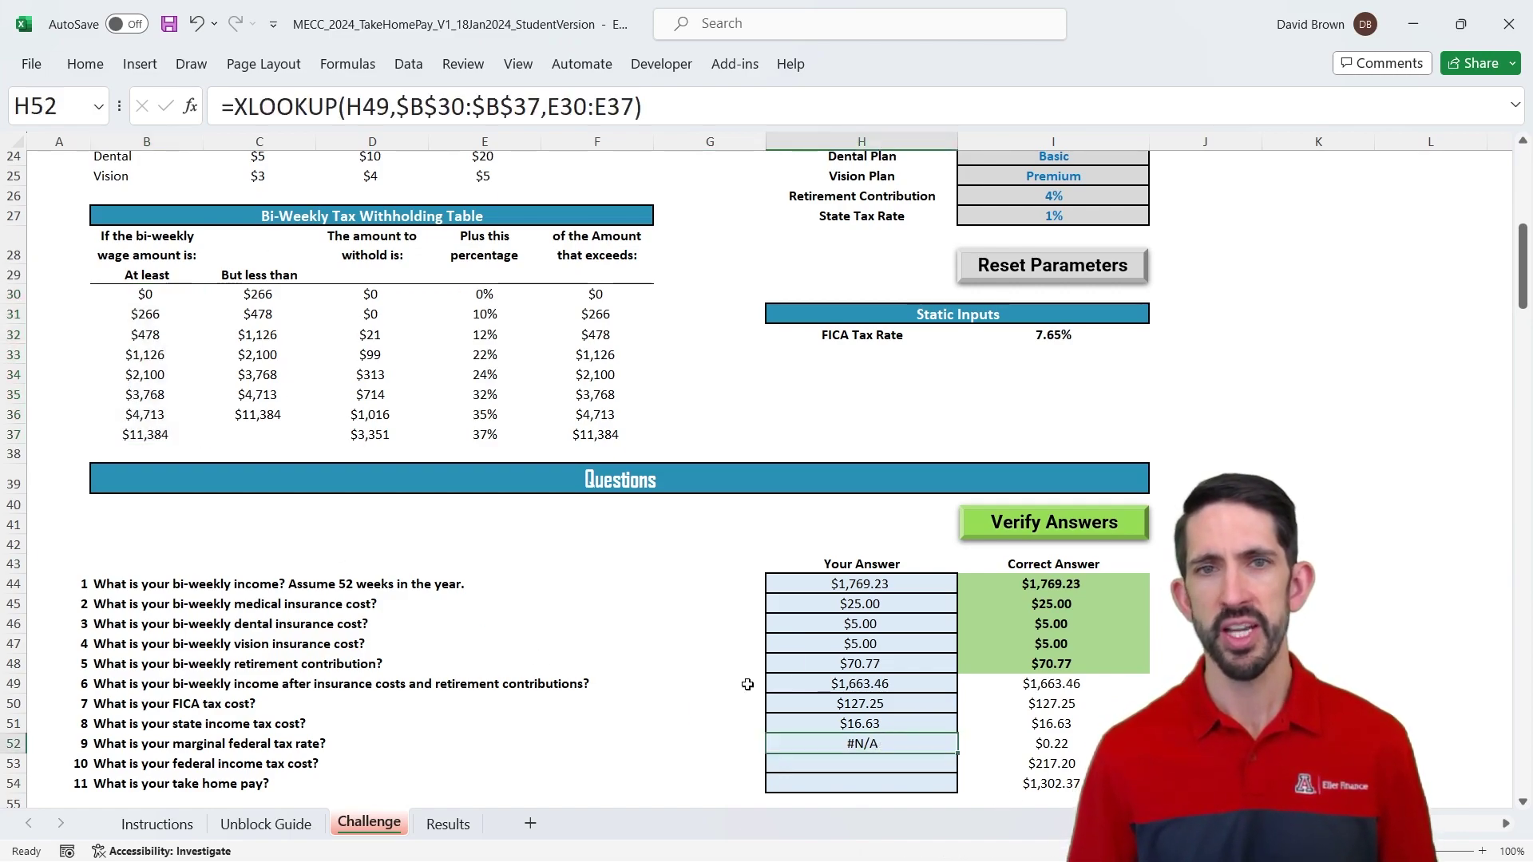
left_click(643, 115)
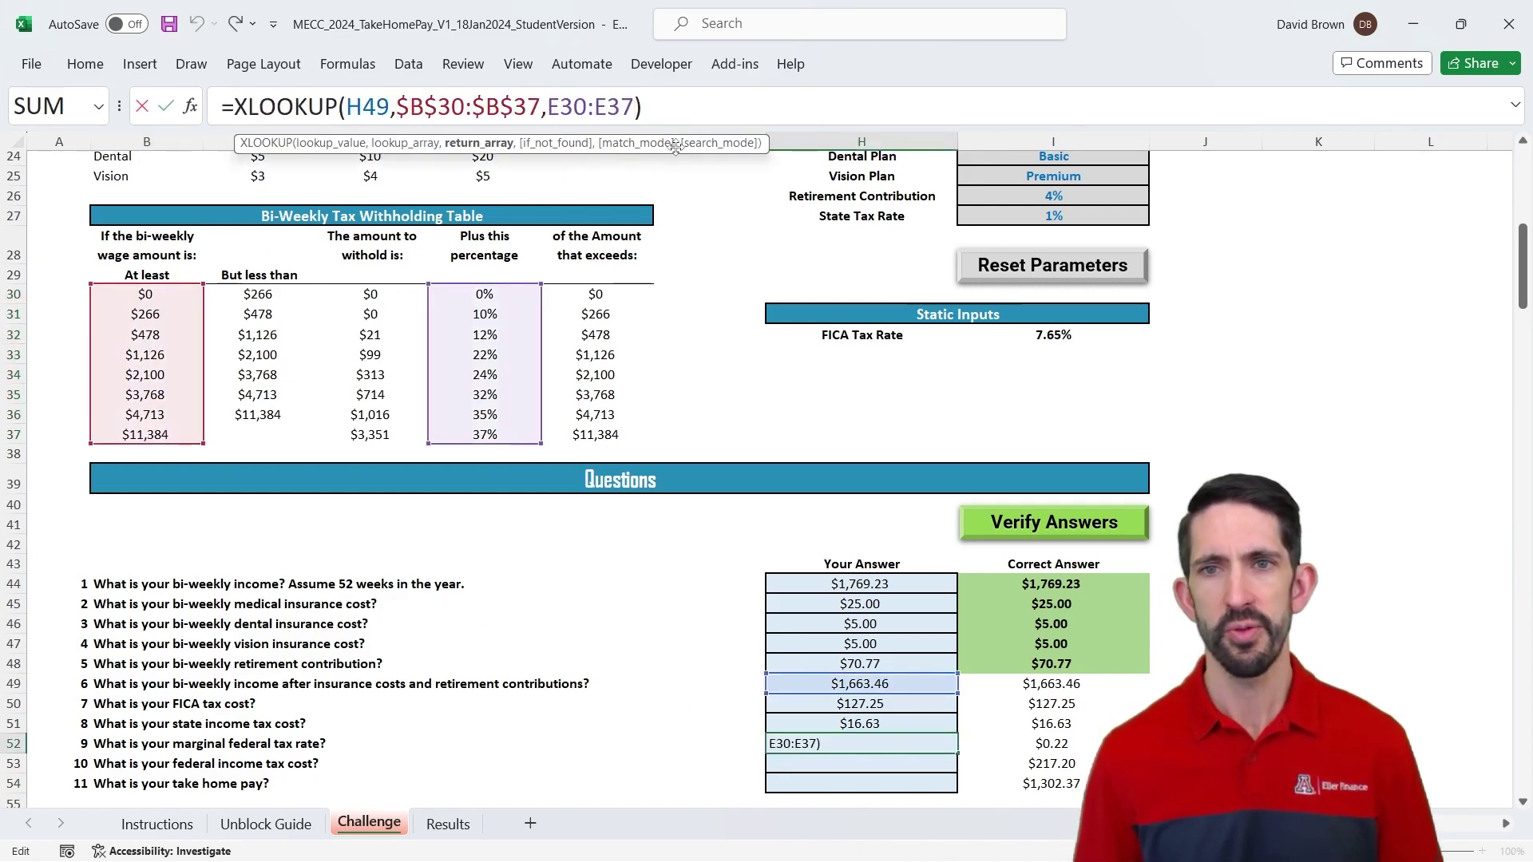
type(",,")
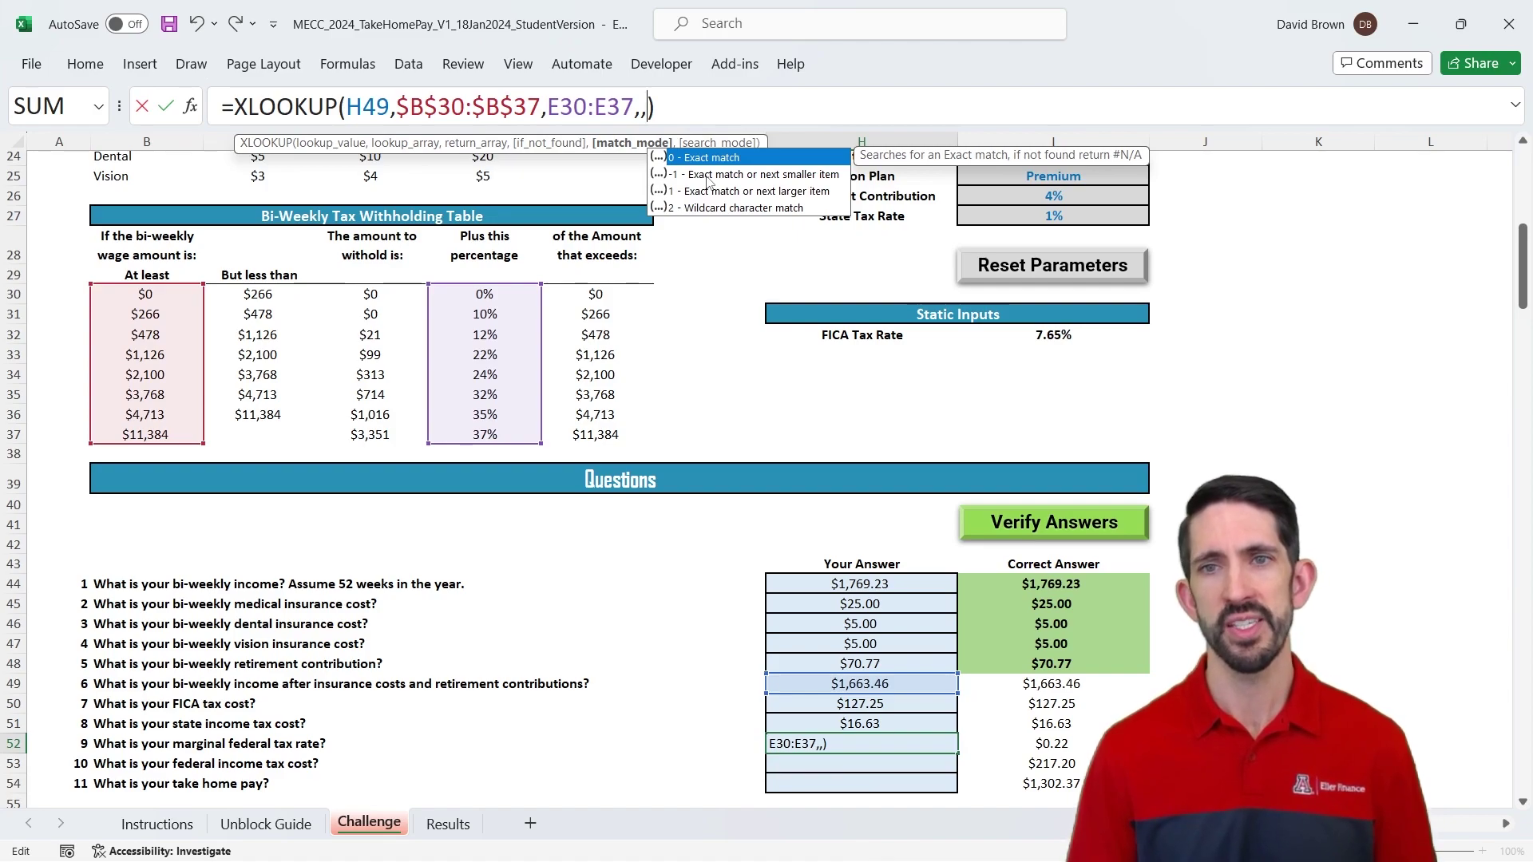
left_click(740, 175)
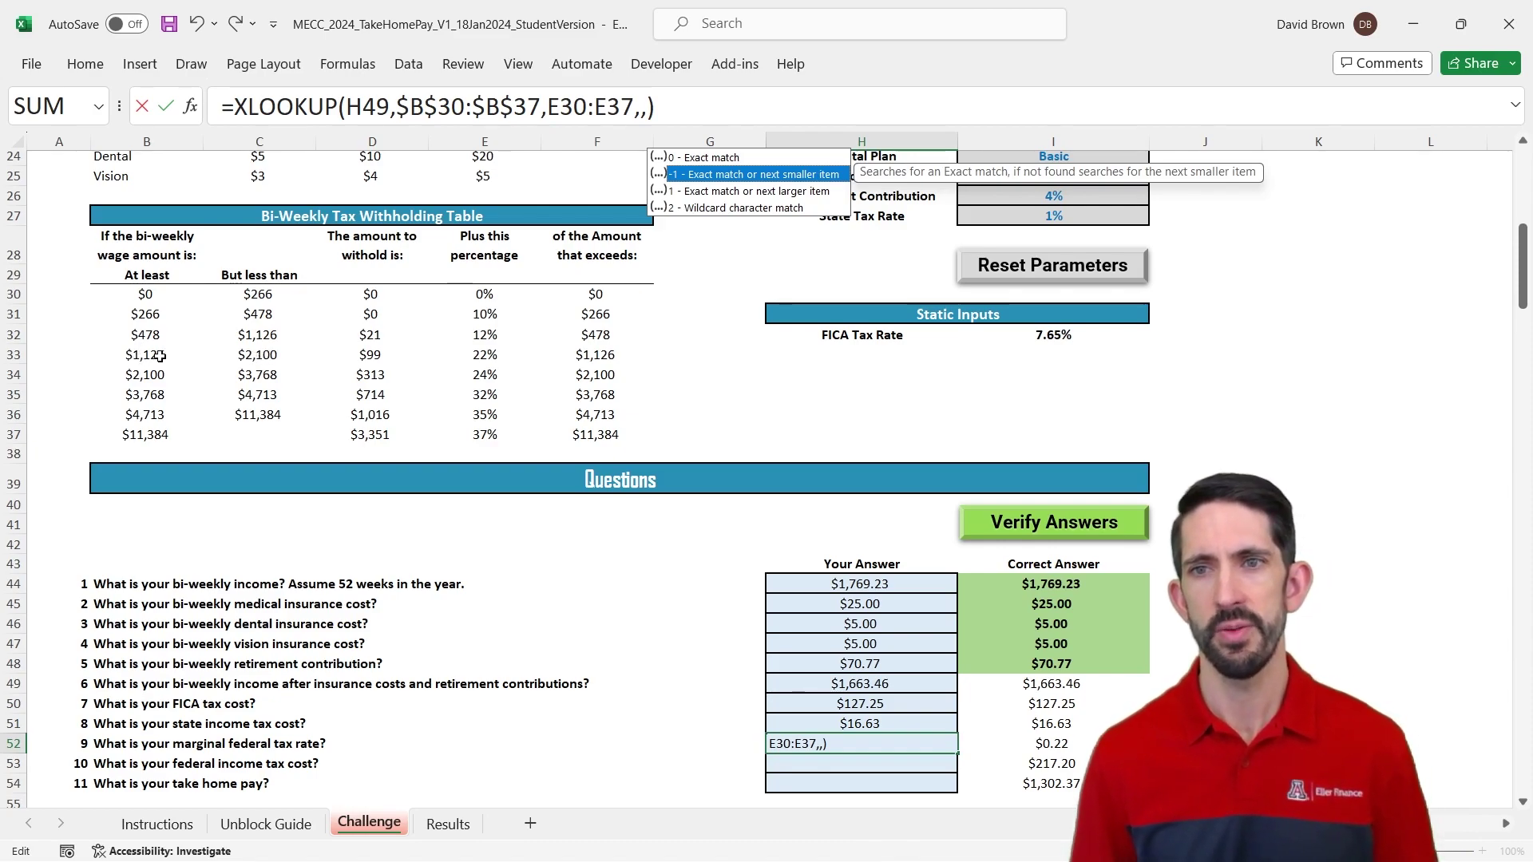
type("-1")
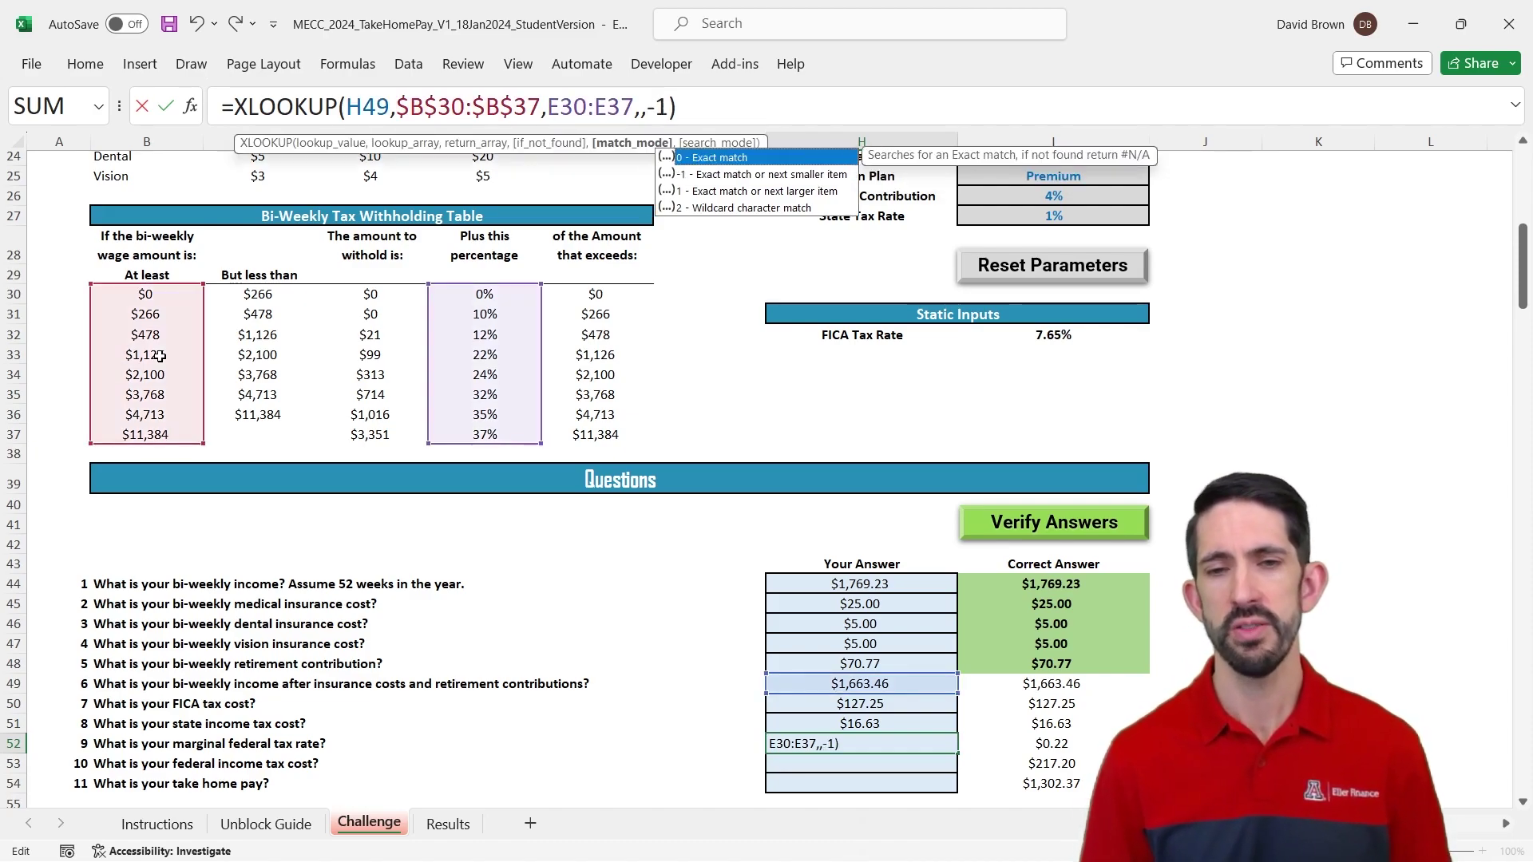
key("Return")
key("Up")
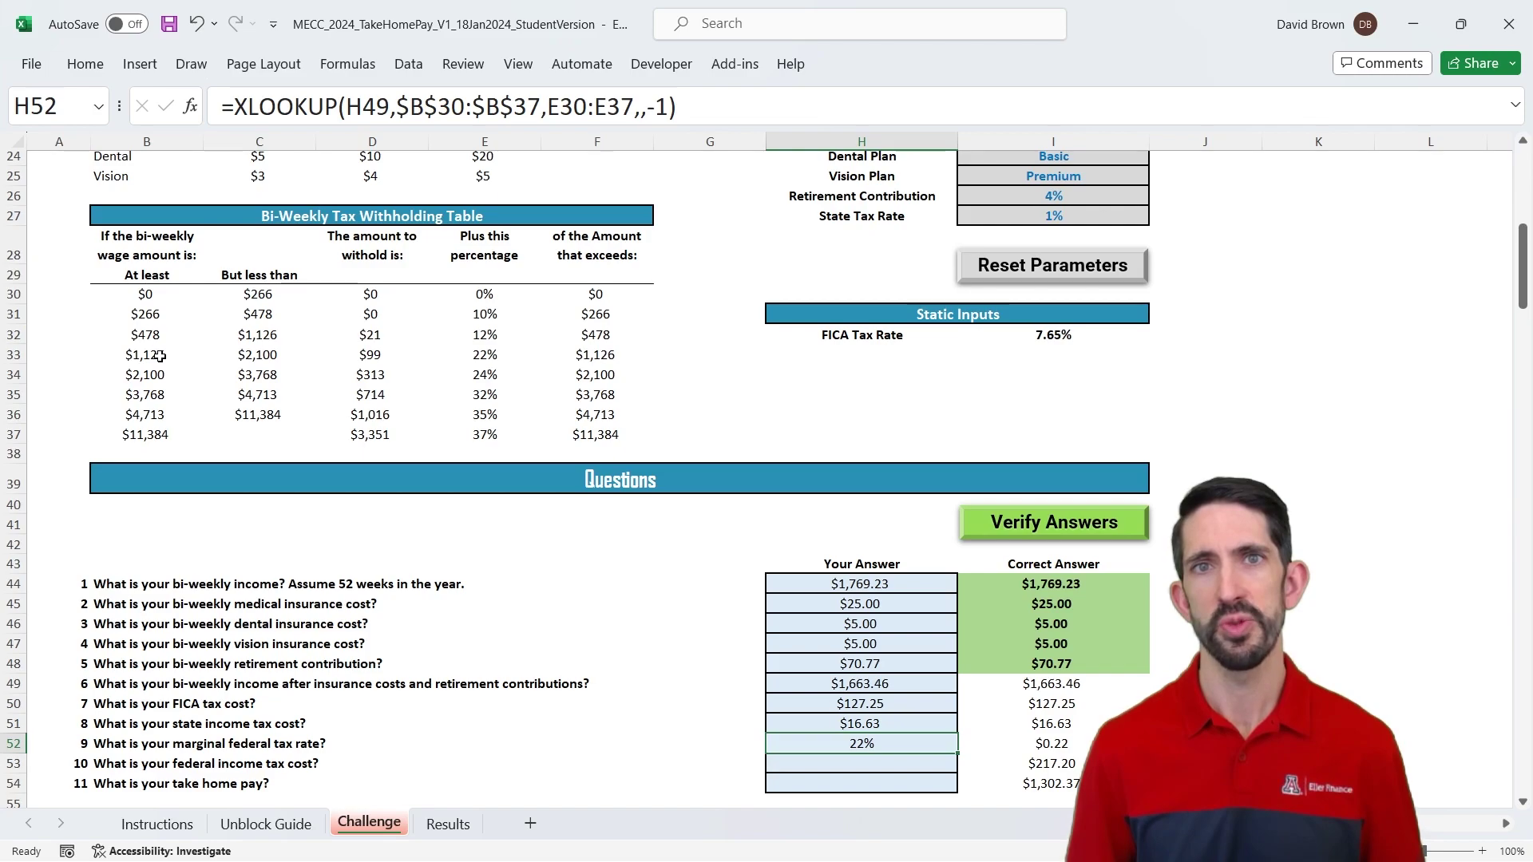
Format the correct answer in I52 as a percentage and verify answers 1–9
key("Right")
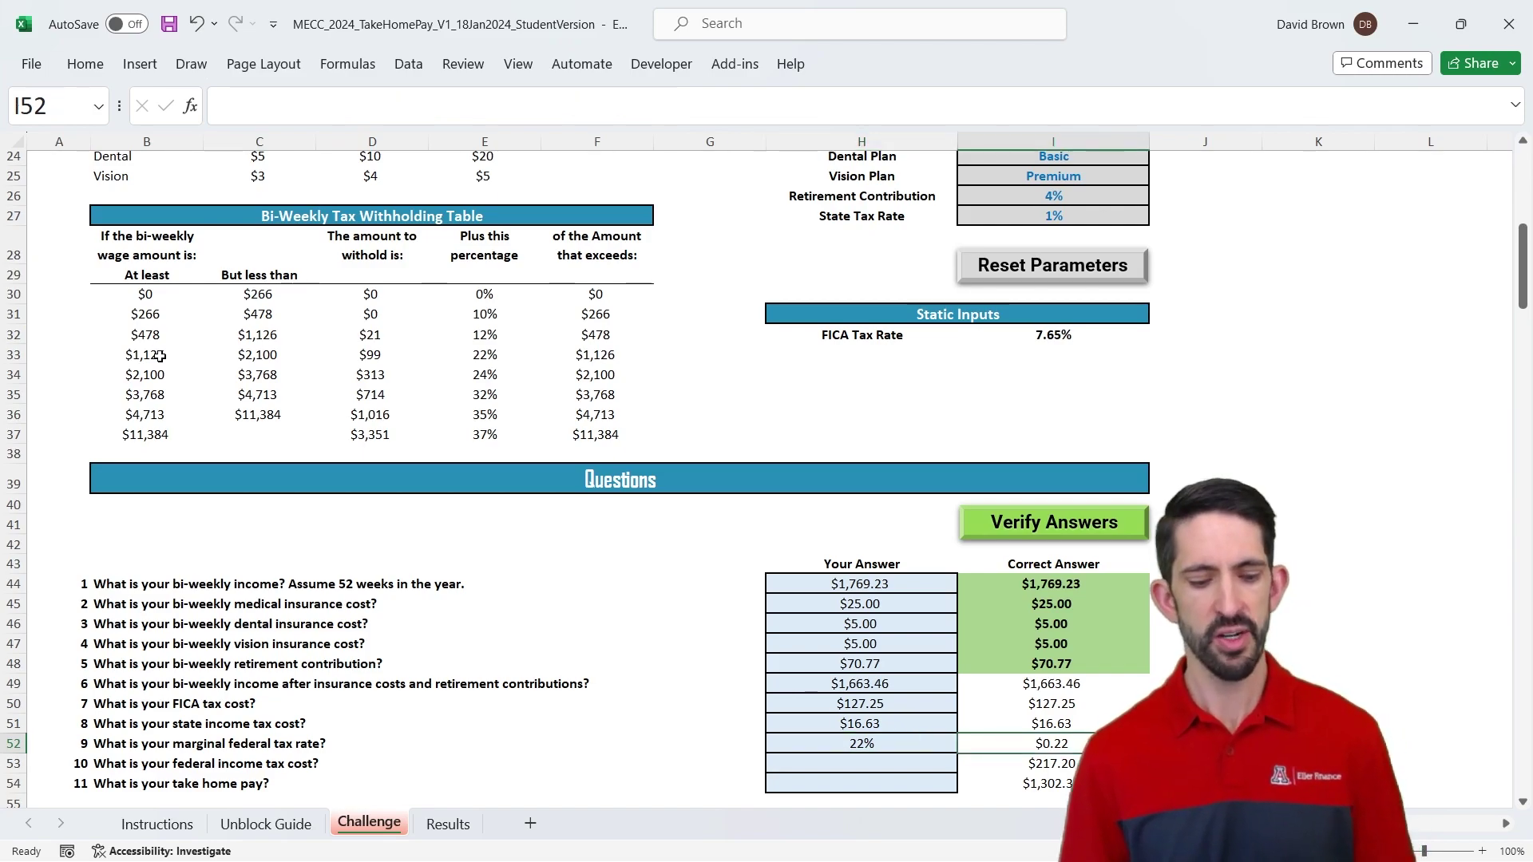
key("ctrl+shift+5")
key("Down")
key("Up")
key("Left")
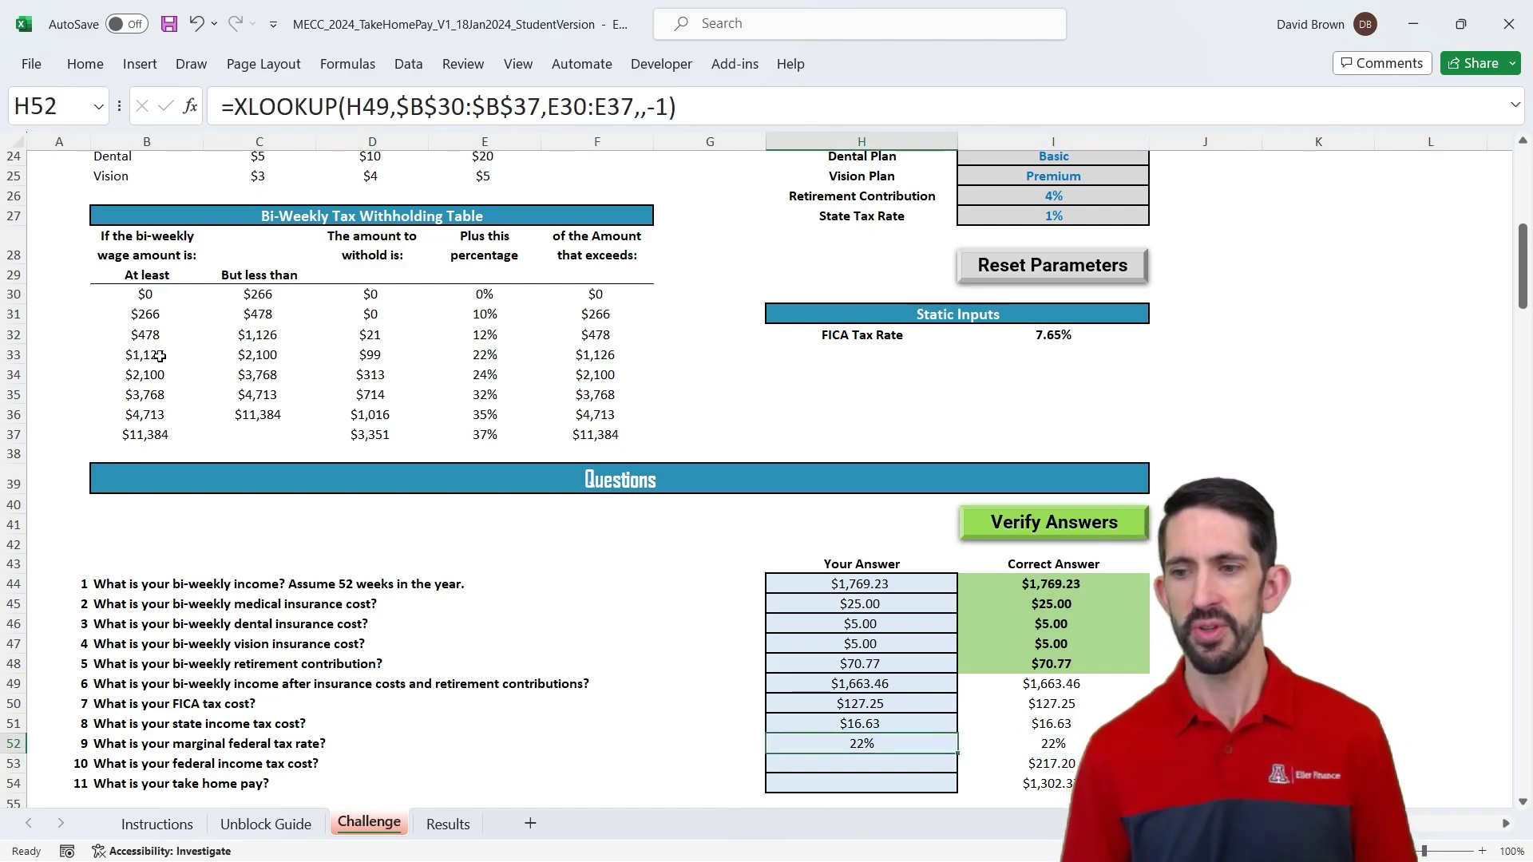
left_click(1084, 523)
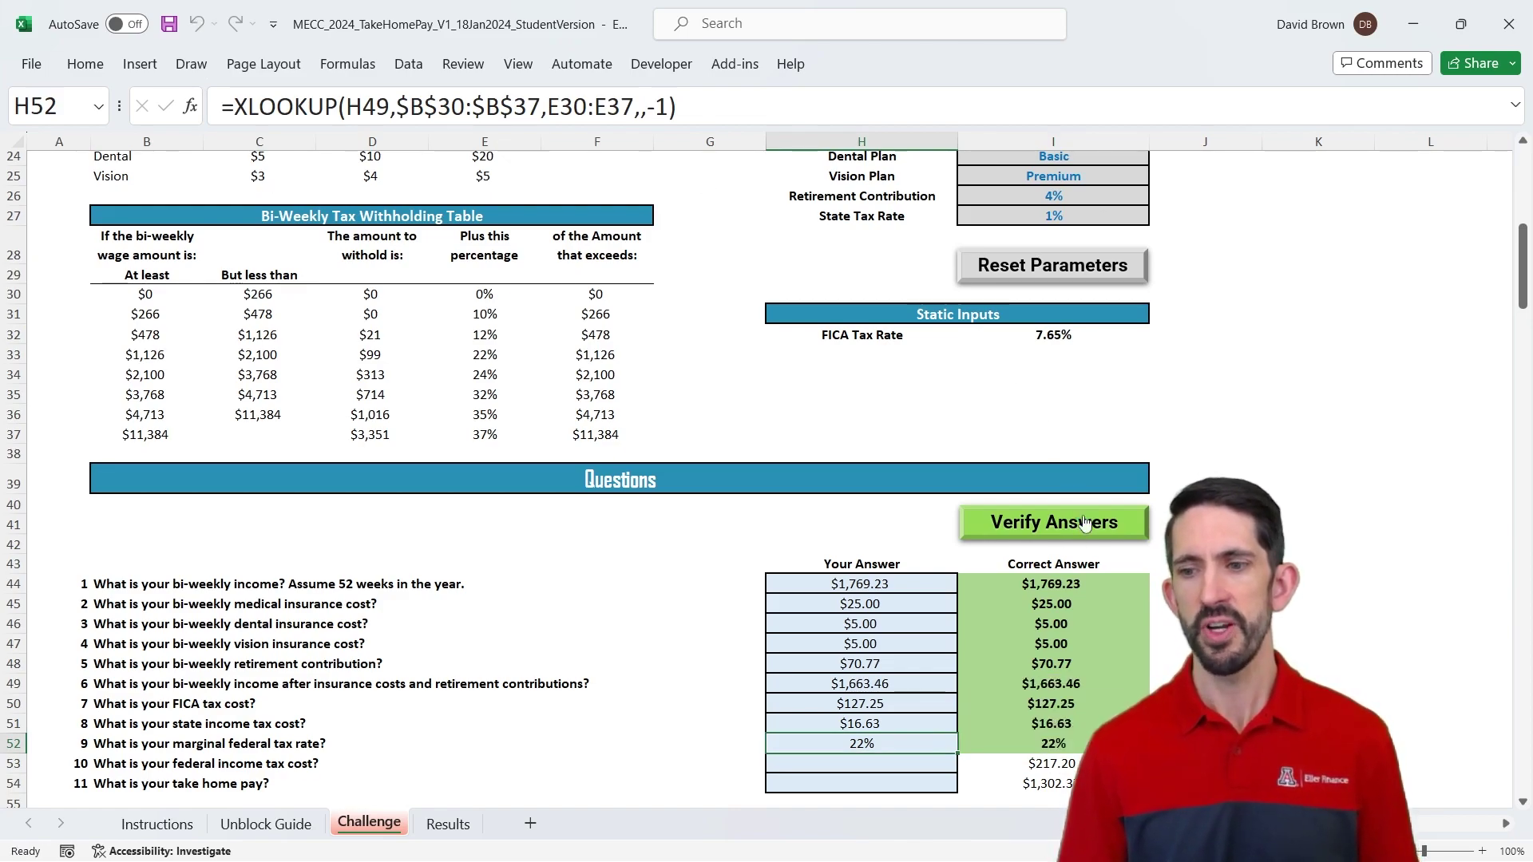
left_click(878, 765)
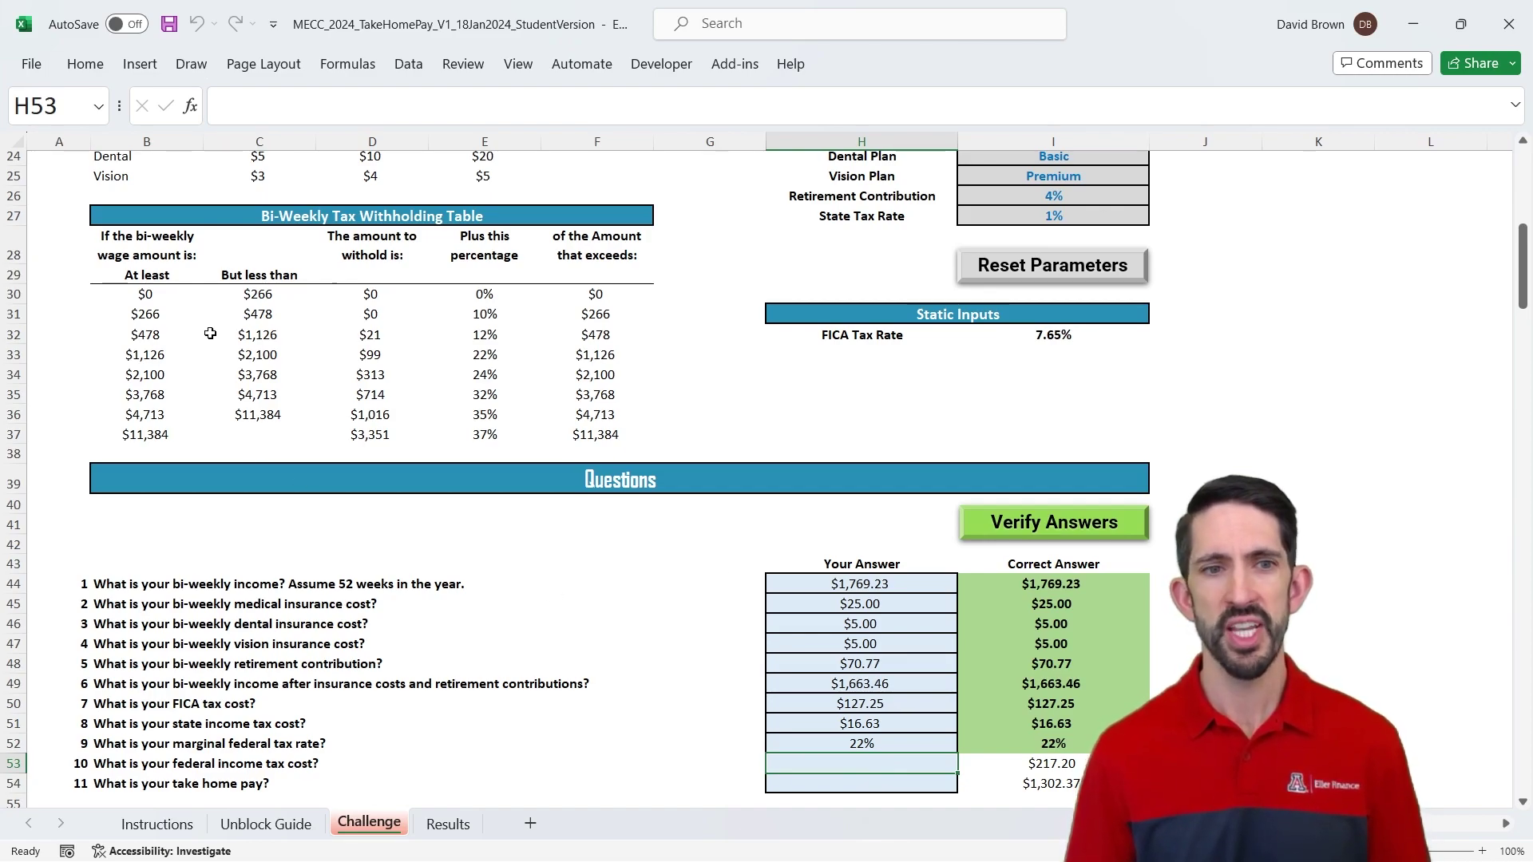
left_click(375, 355)
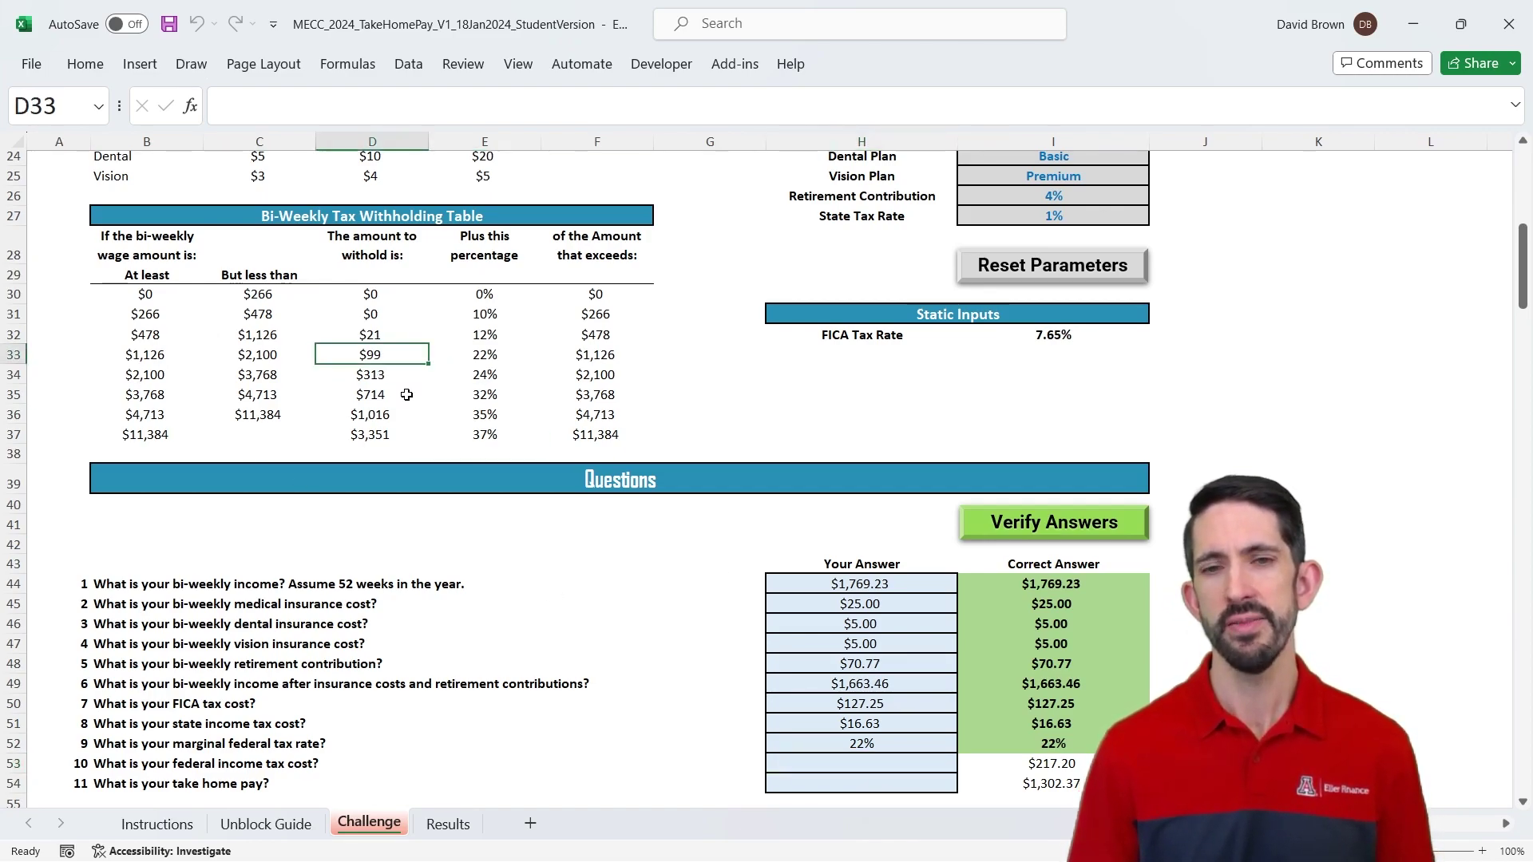
left_click(477, 358)
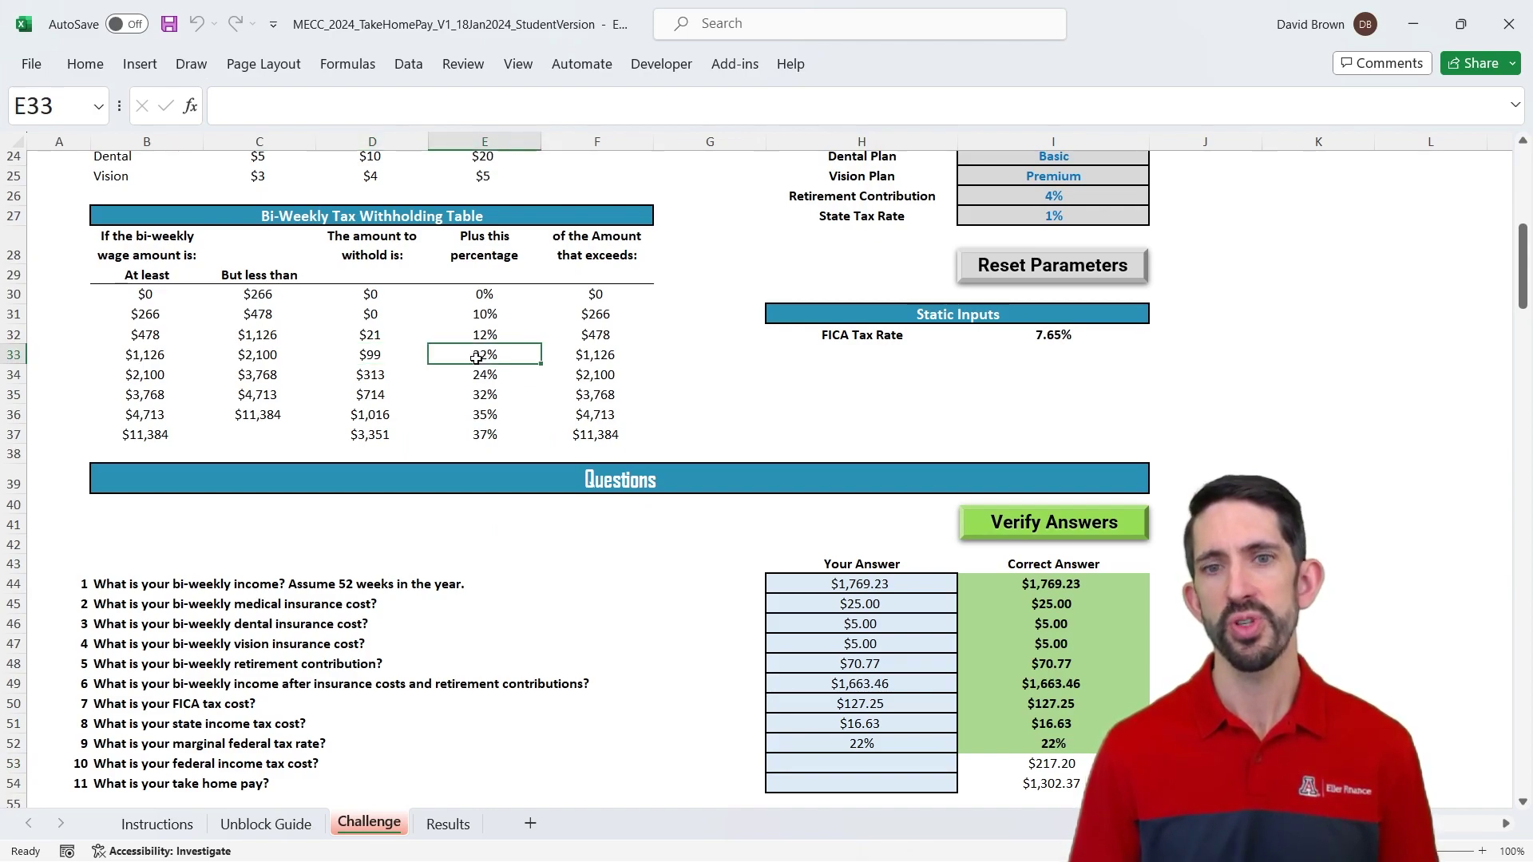
left_click(607, 355)
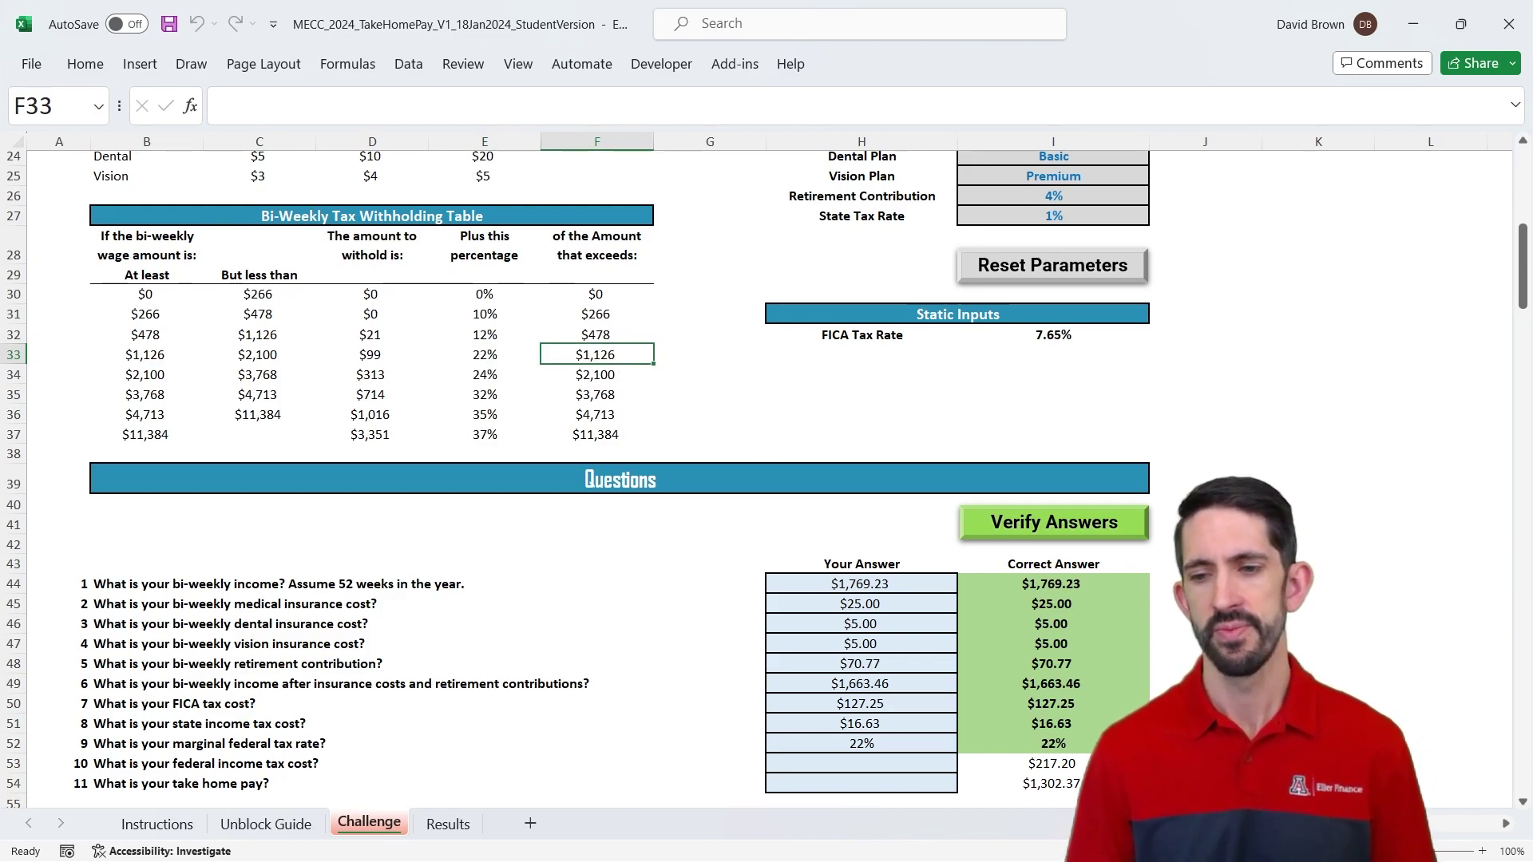
left_click(908, 765)
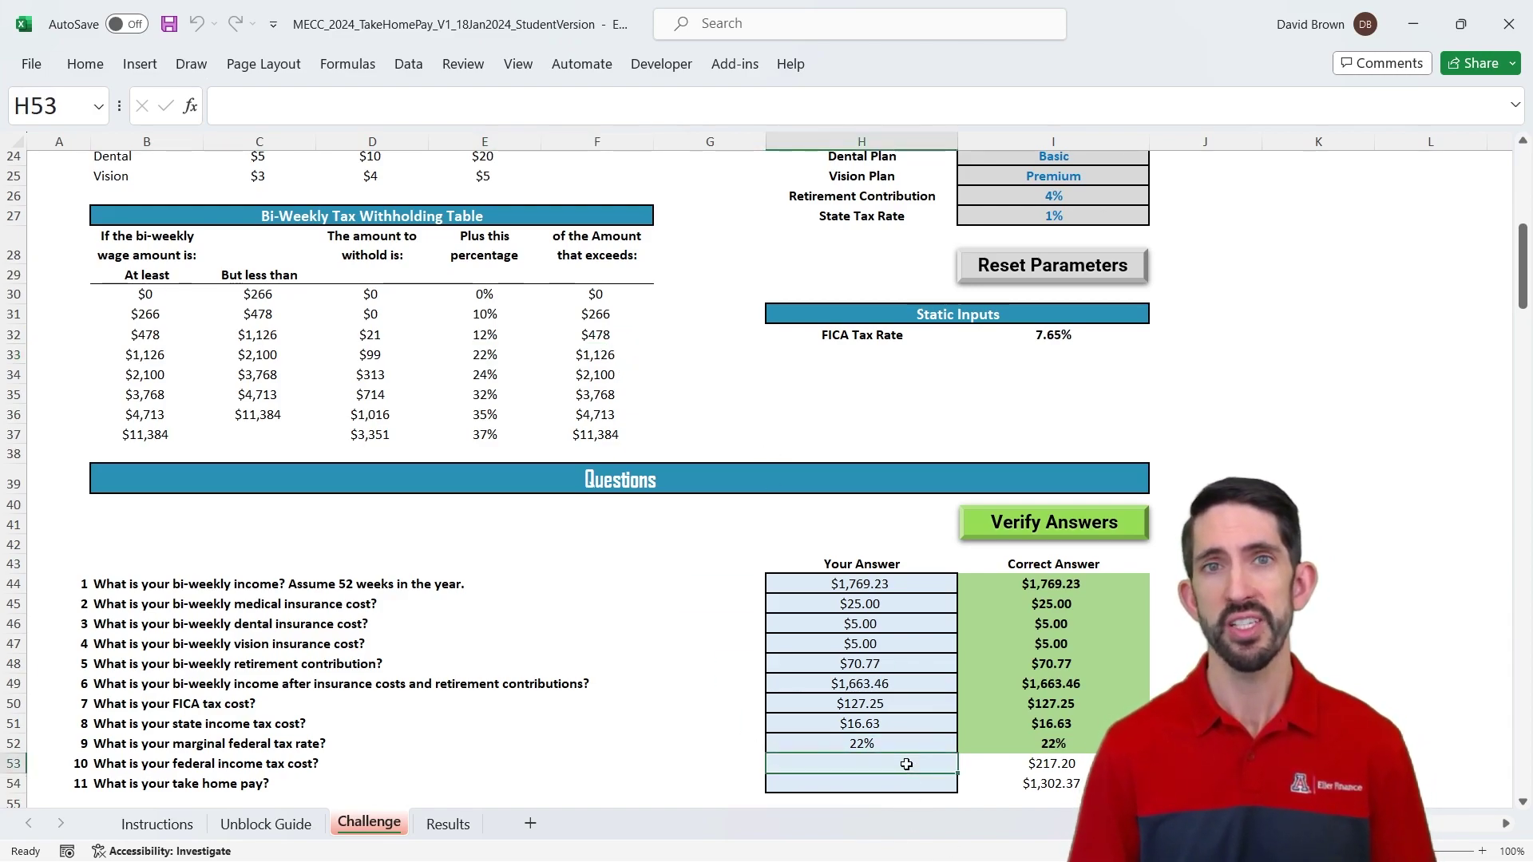
Copy the marginal-rate lookup from H52 into H53
key("Up")
key("ctrl+c")
key("Down")
key("ctrl+v")
Edit H53 to =XLOOKUP($H$49,$B$30:$B$37,D30:D37,,-1), showing $98.96 in Currency format
double_click(907, 765)
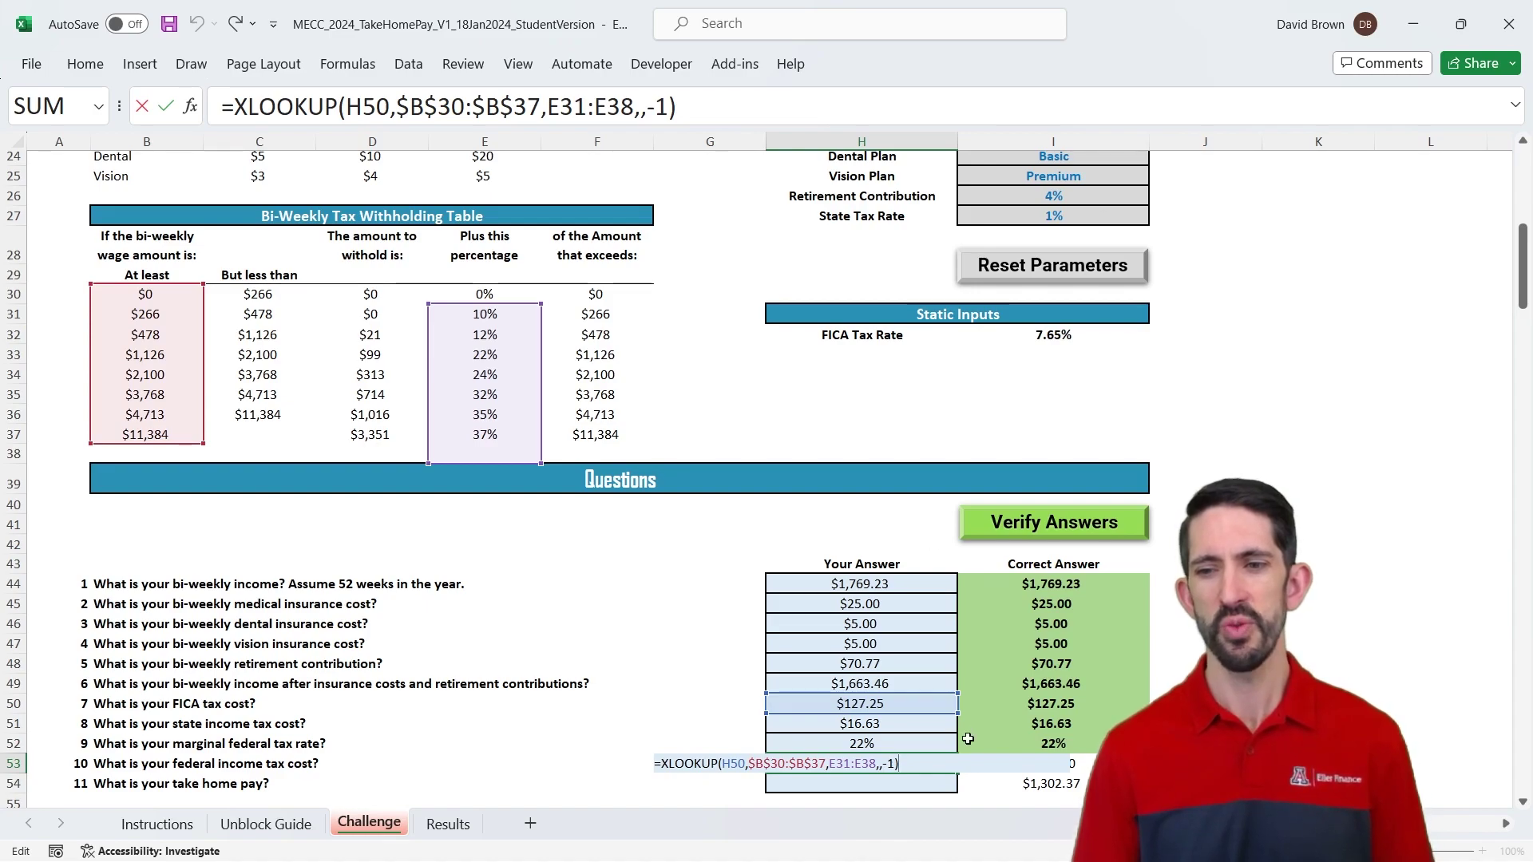
left_click_drag(925, 700, 925, 681)
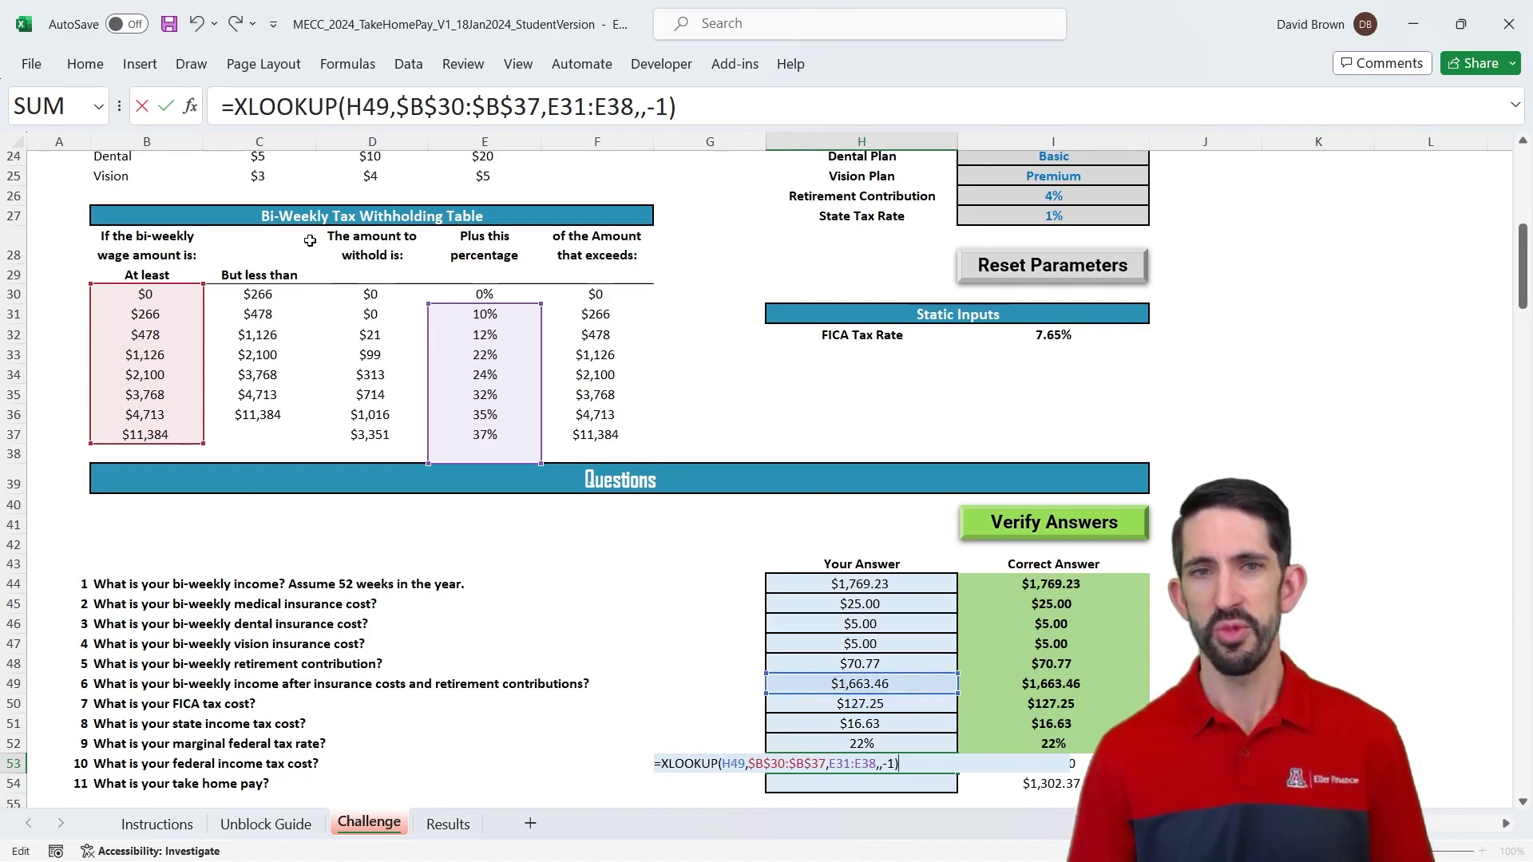
left_click(376, 107)
key("F4")
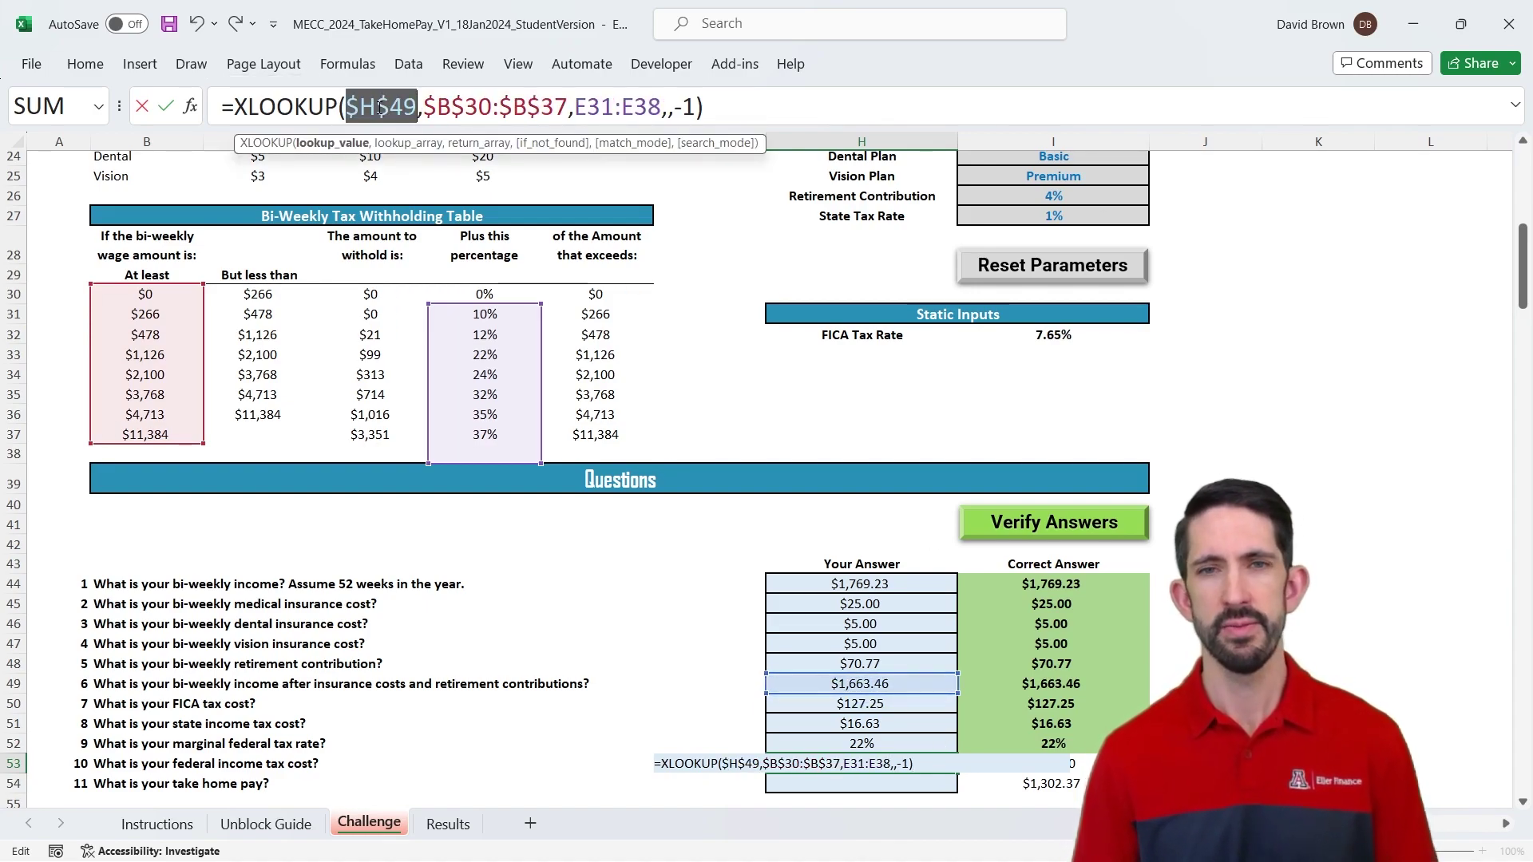
left_click_drag(498, 314, 410, 290)
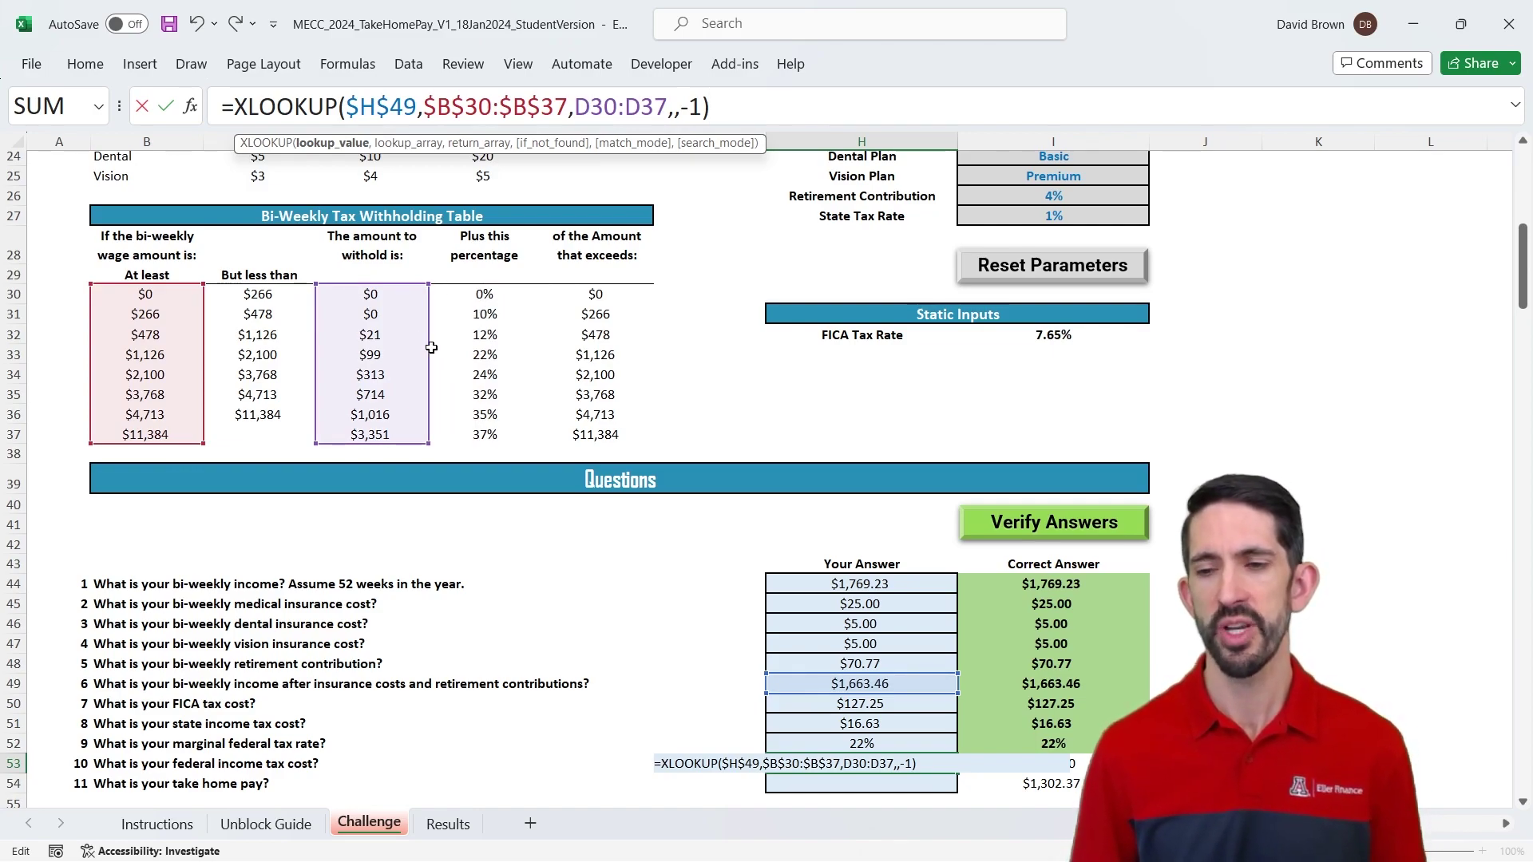
key("ctrl+Return")
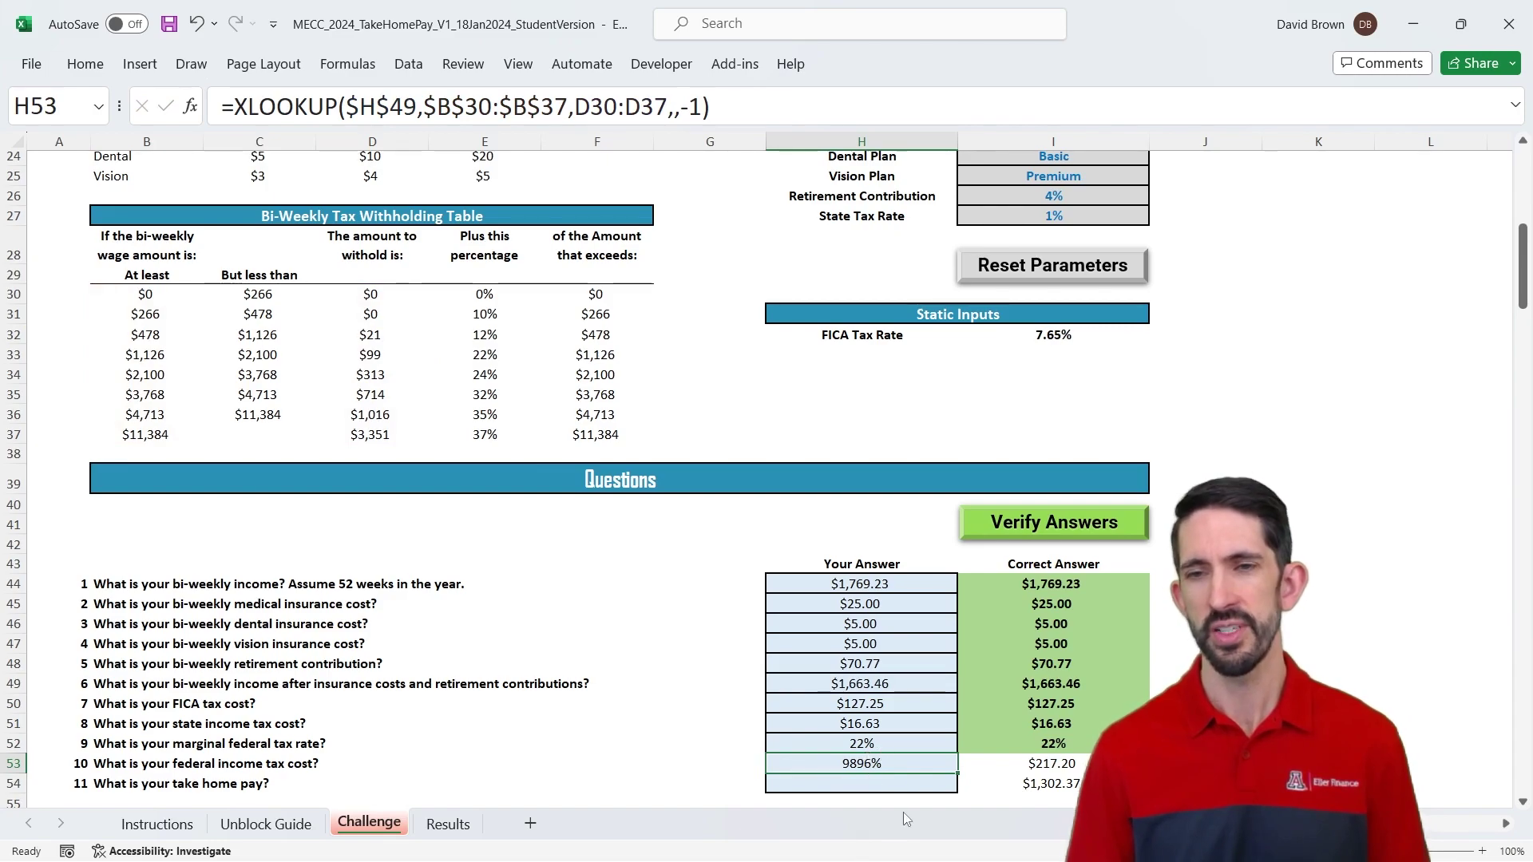
key("ctrl+shift+4")
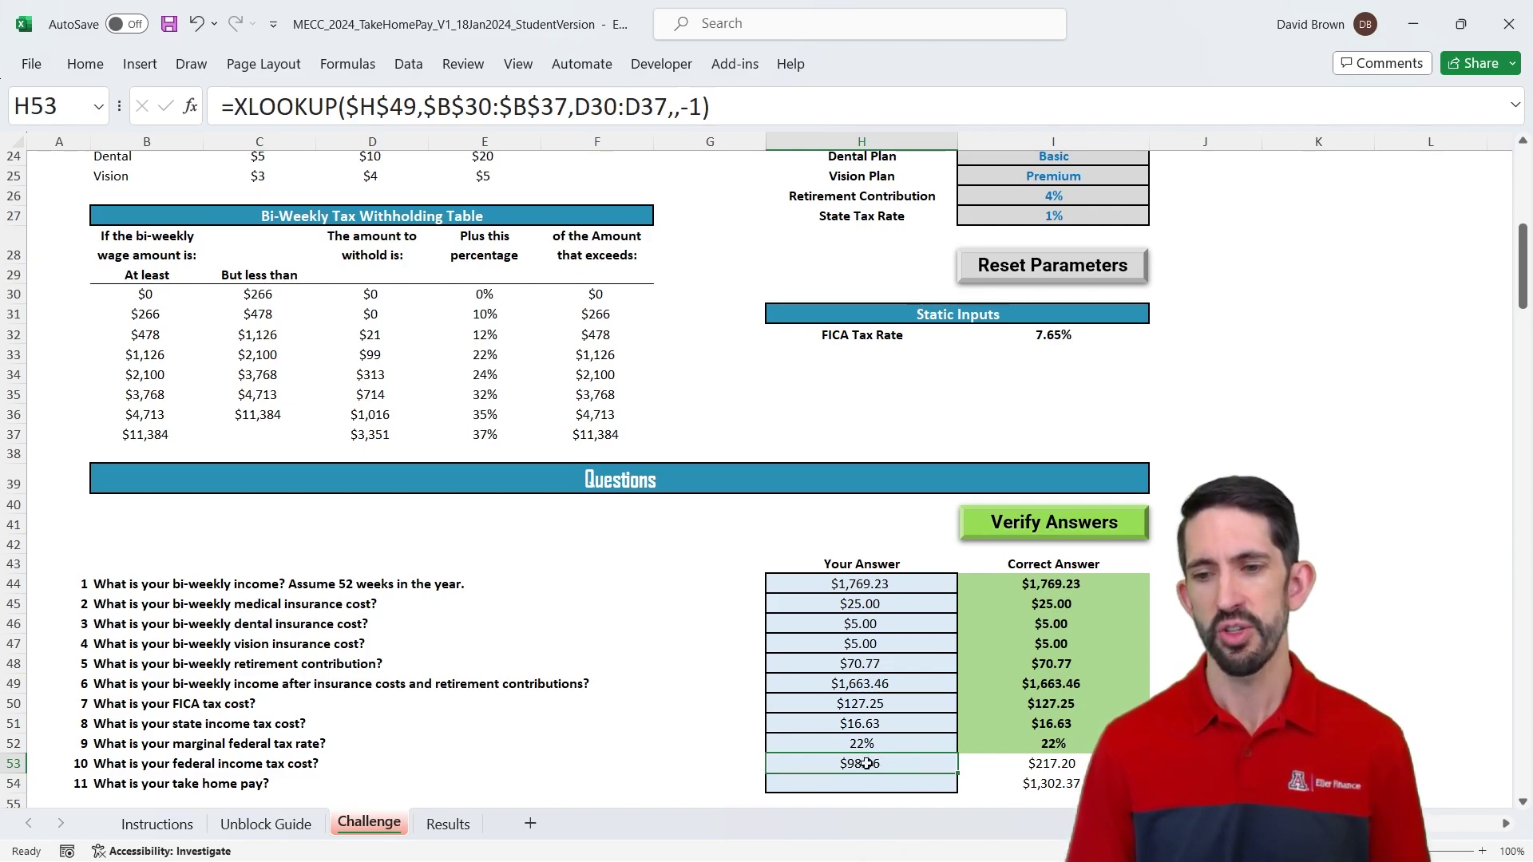
left_click(1050, 764)
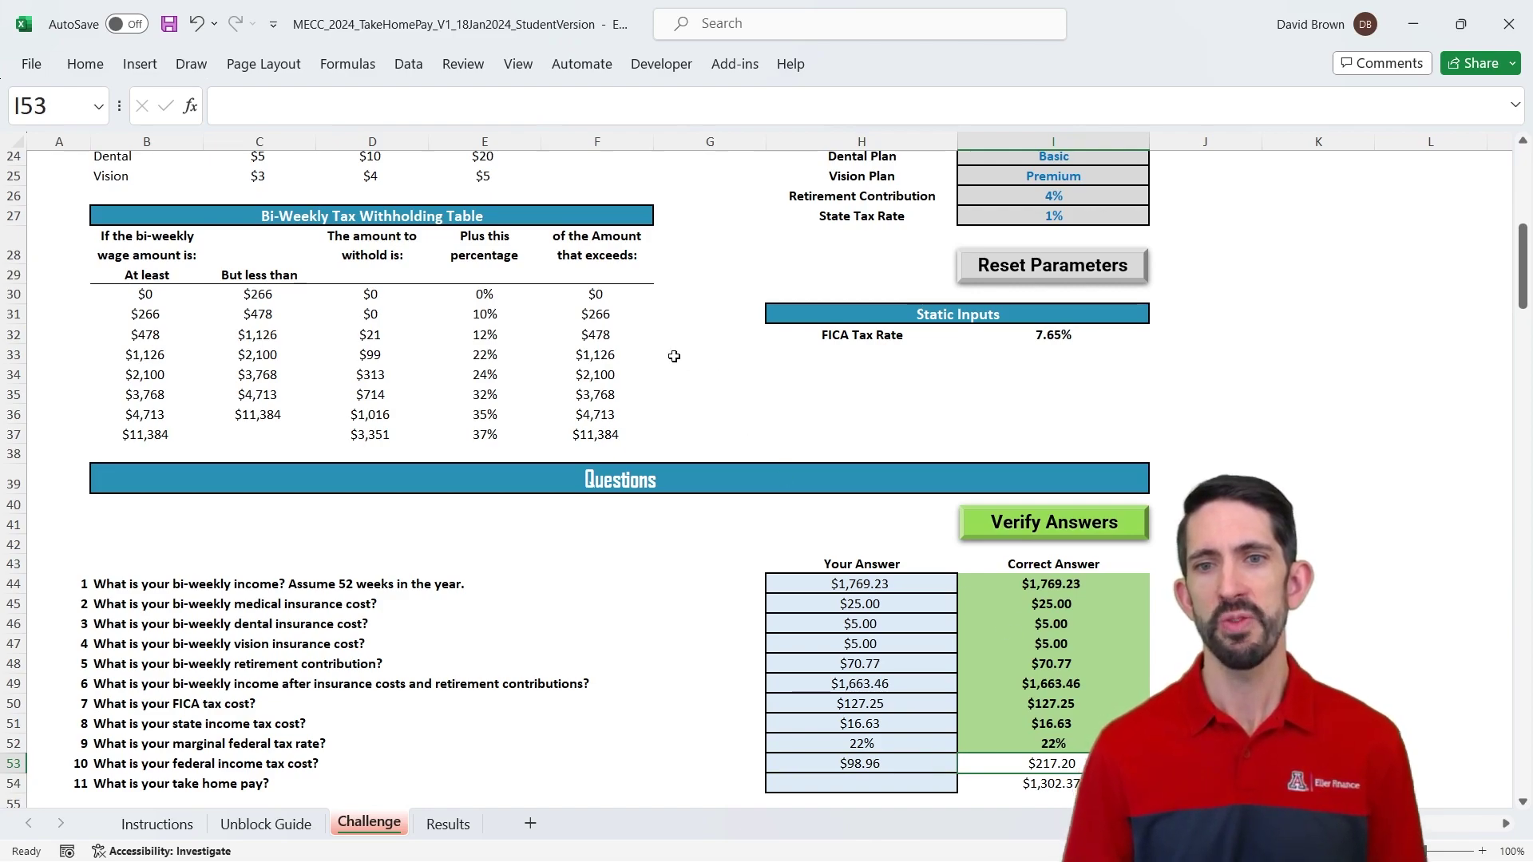
Check the 22% rate and $1,126 threshold, then copy H53's XLOOKUP portion
left_click(482, 355)
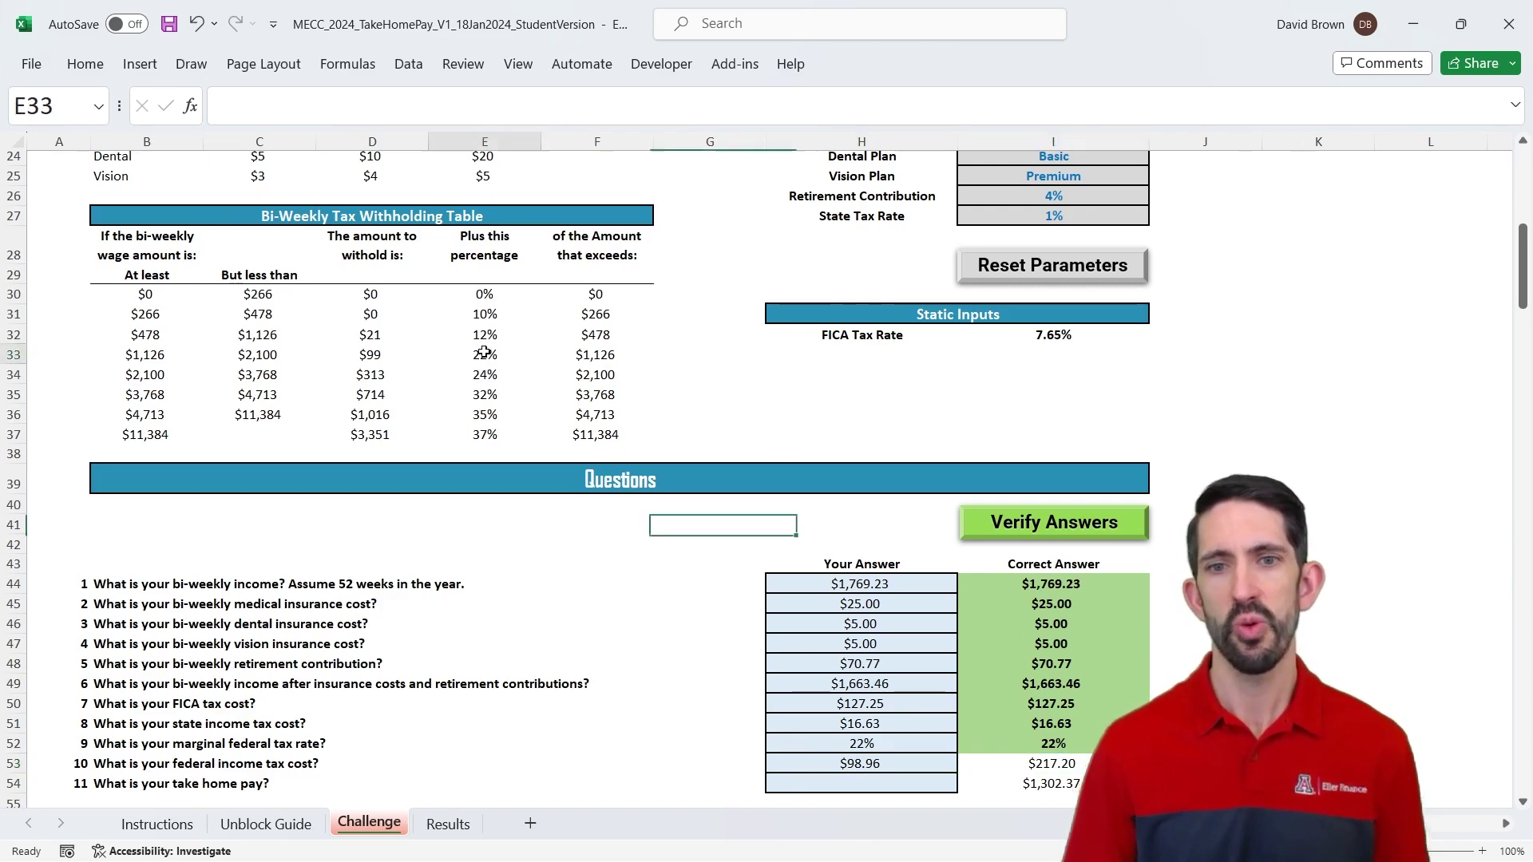
left_click(613, 354)
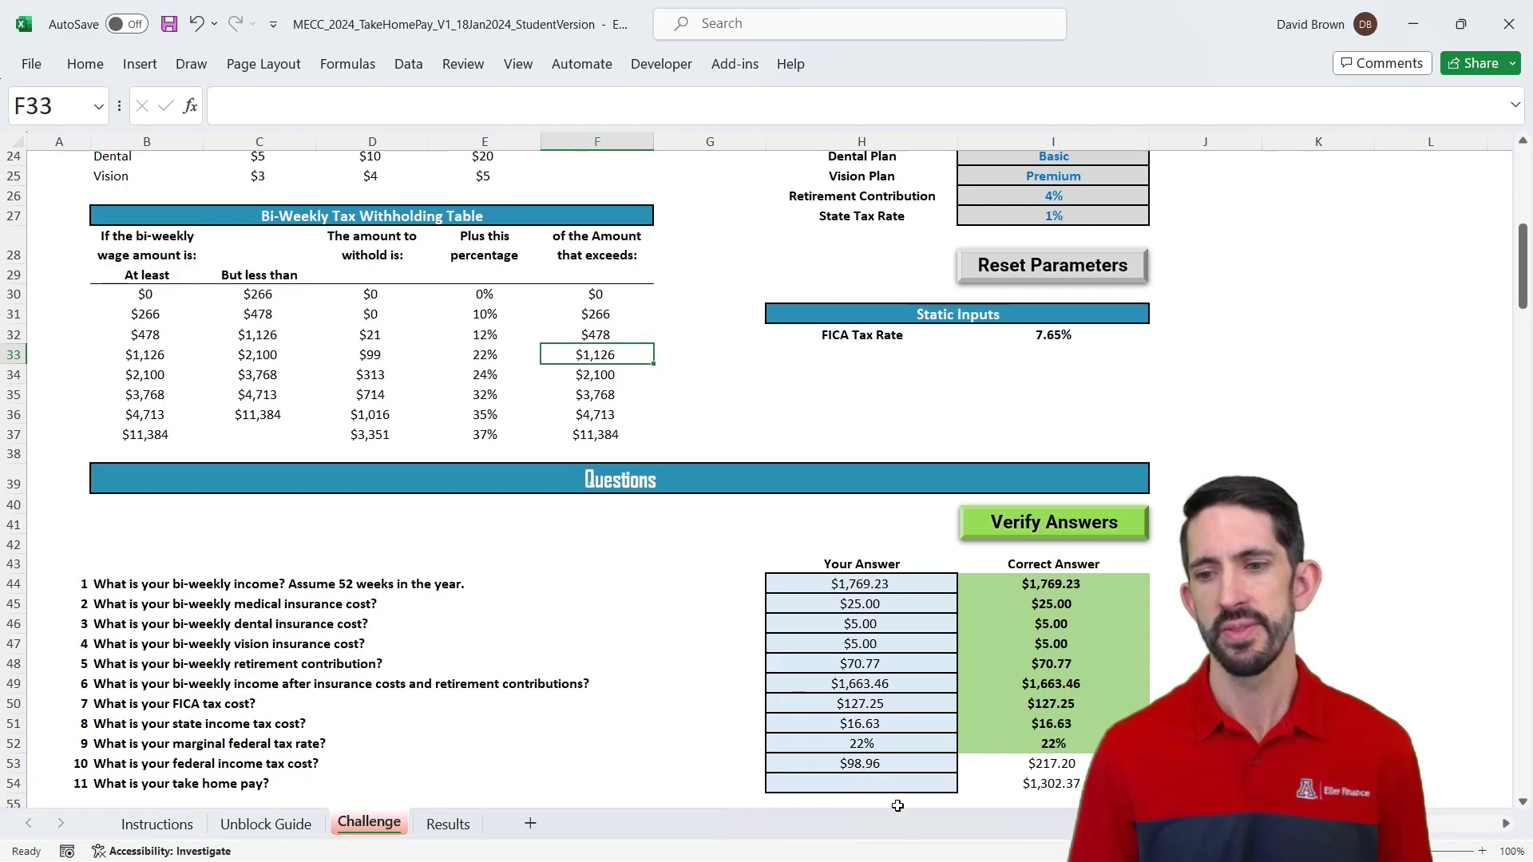
left_click(894, 765)
left_click_drag(736, 92, 124, 86)
key("shift+Right")
key("shift+Right")
key("shift+Left")
key("ctrl+c")
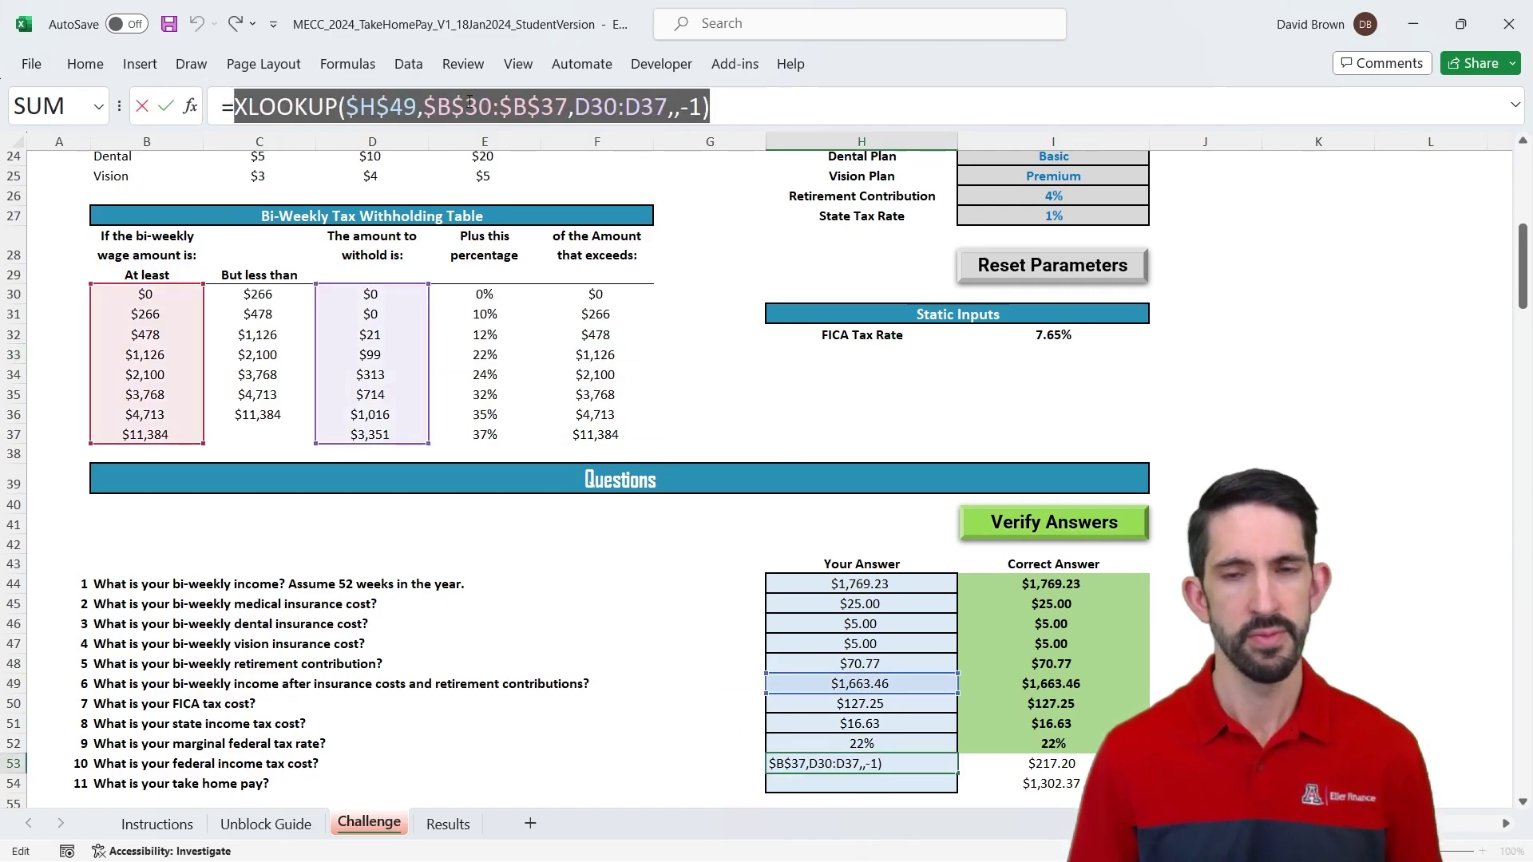
Append +(H49-XLOOKUP(...,F30:F37,,-1)) to H53 to take income above the bracket threshold
left_click(754, 112)
type("+(")
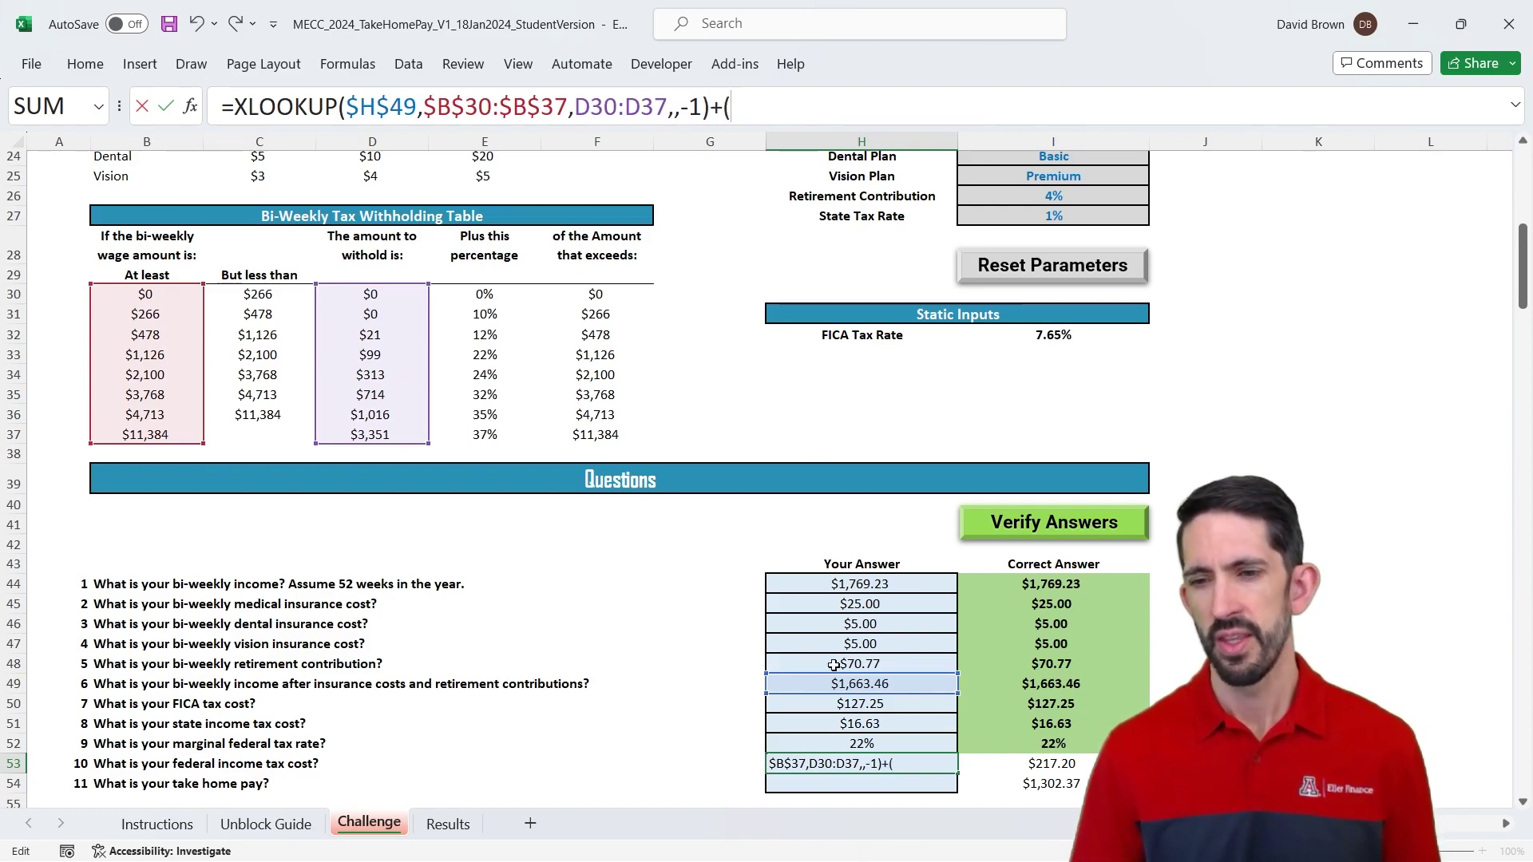
left_click(867, 684)
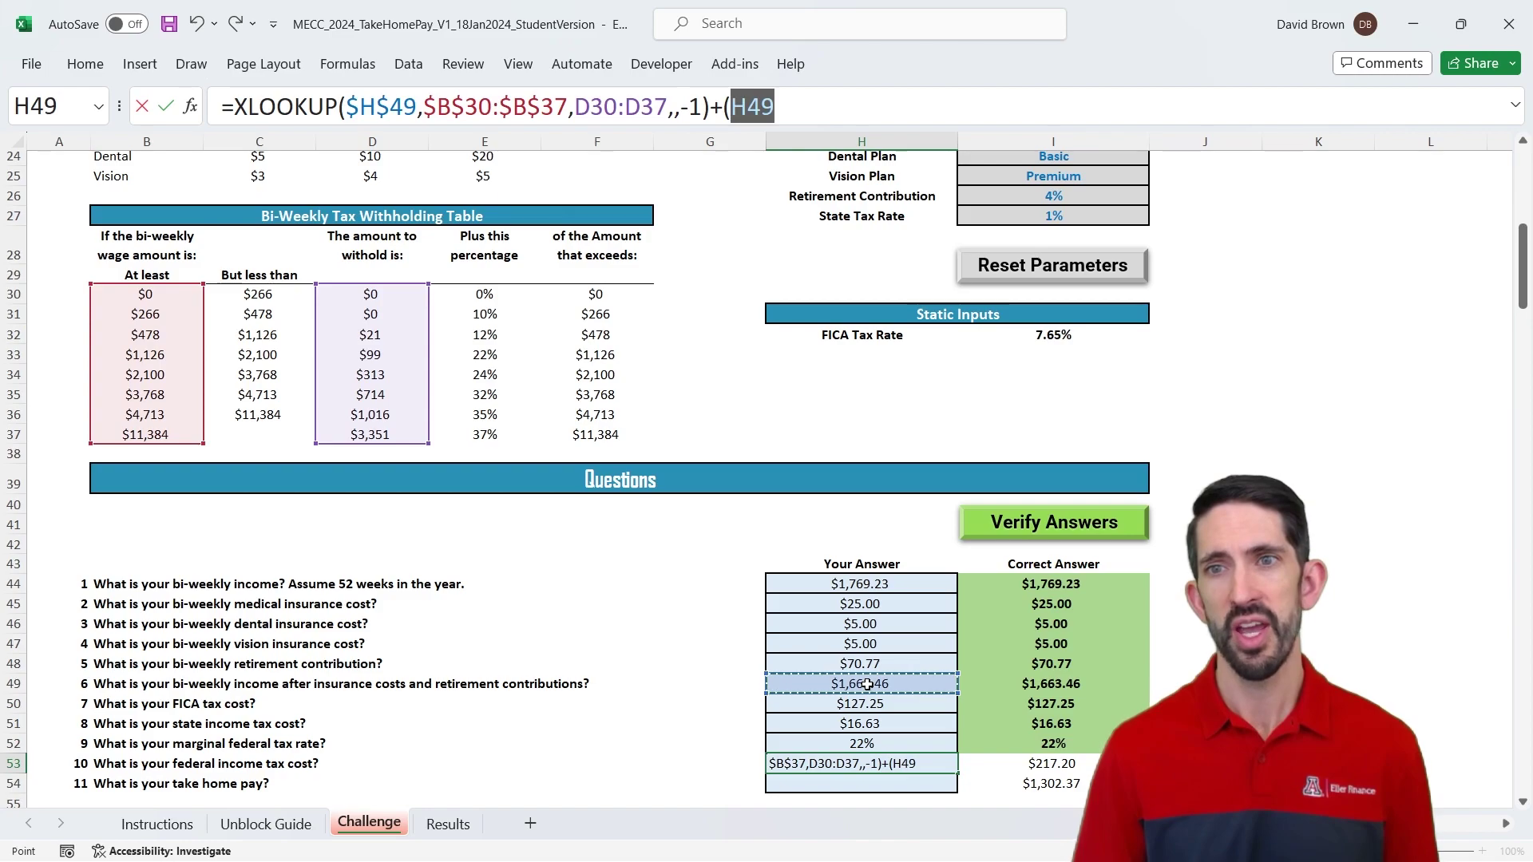
left_click(833, 113)
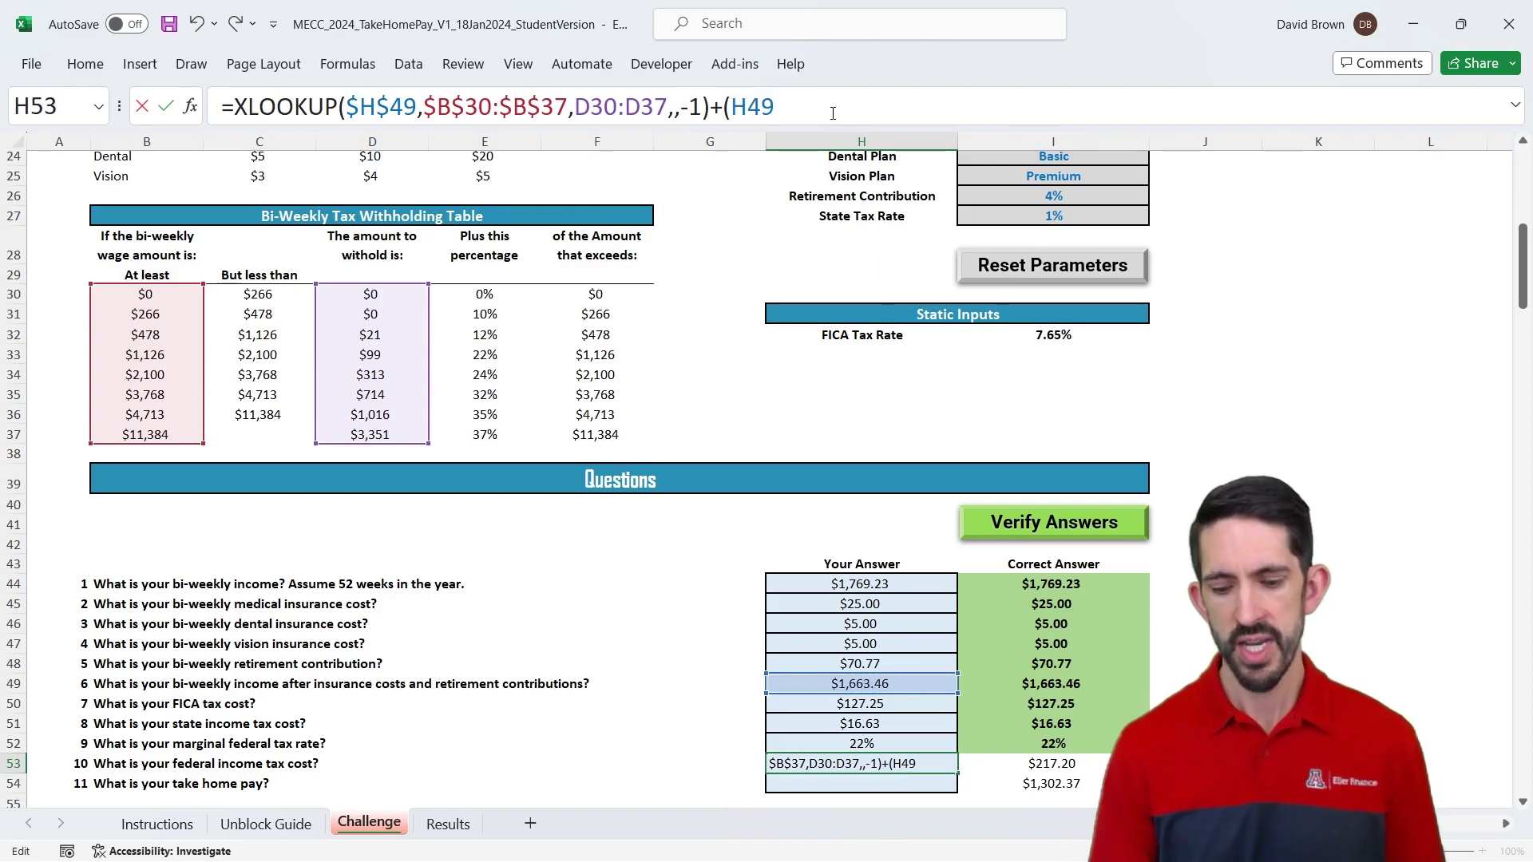
type("-")
key("ctrl+v")
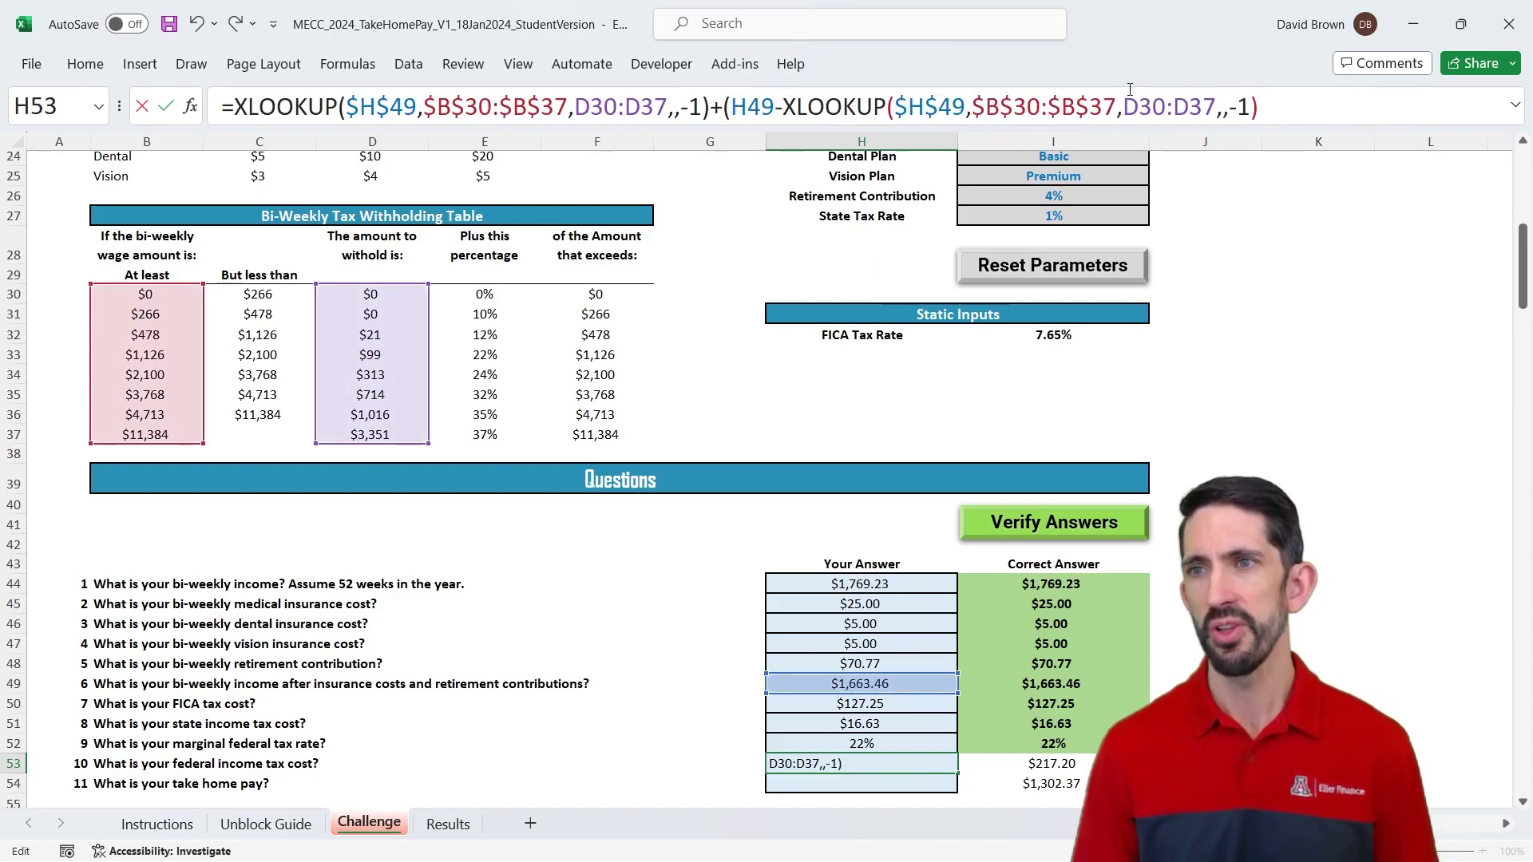
left_click(1142, 106)
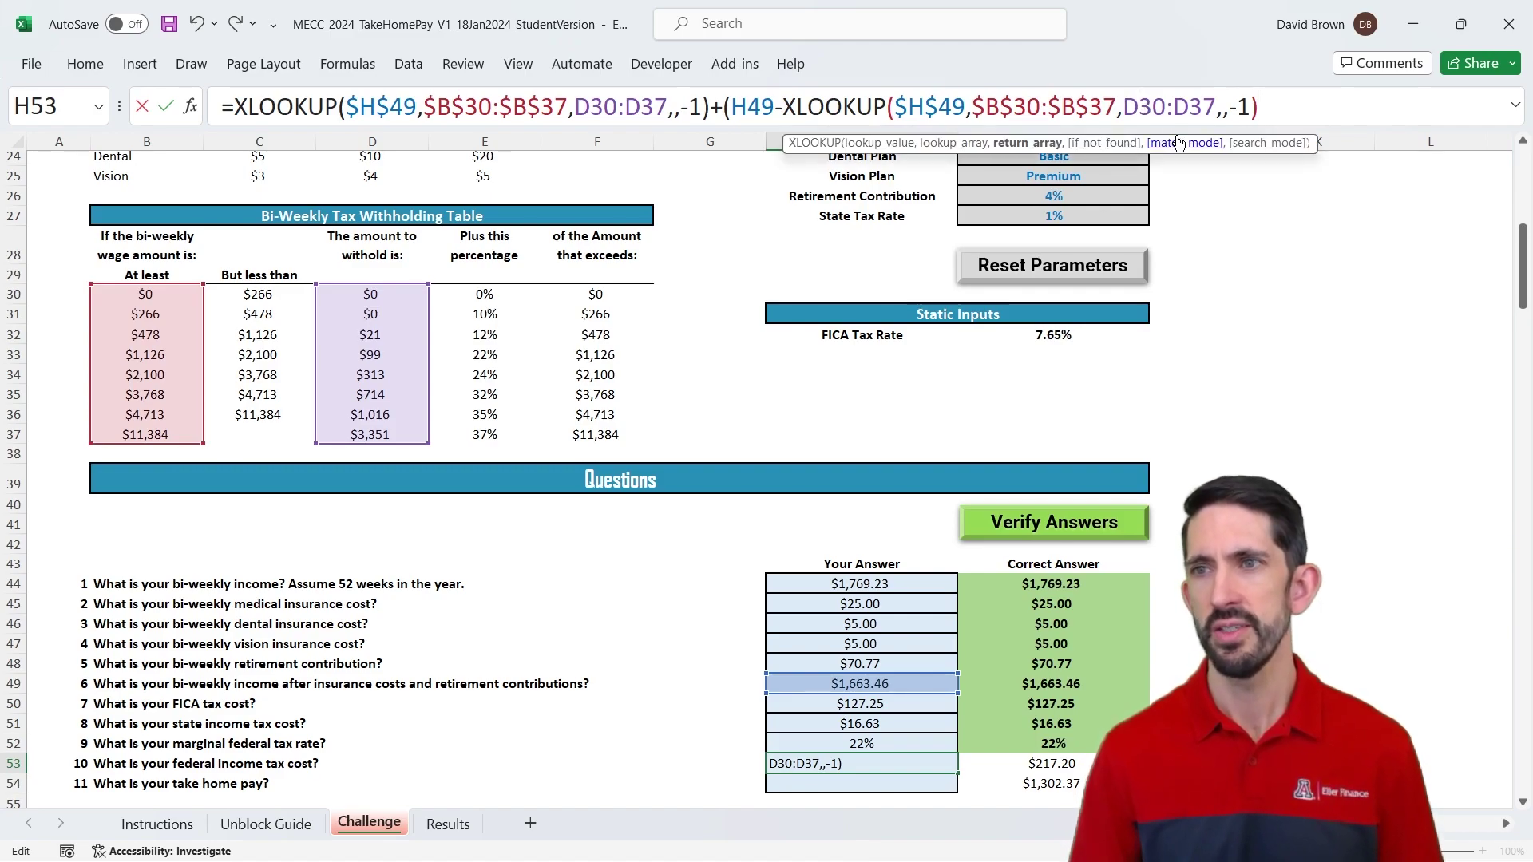
key("BackSpace")
type("f")
key("Right")
key("Right")
key("Right")
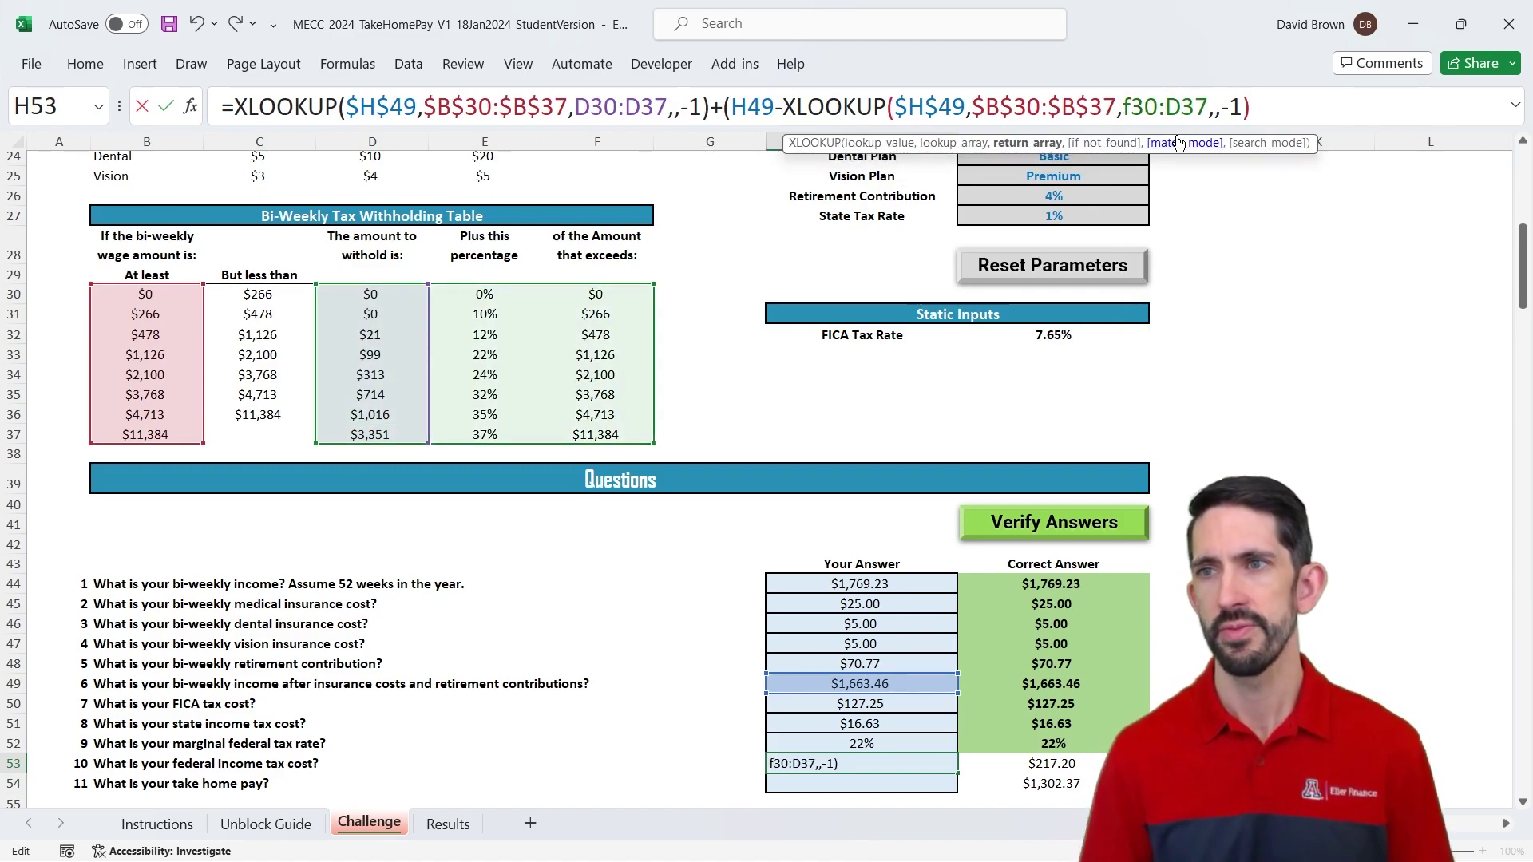
key("Delete")
type("f")
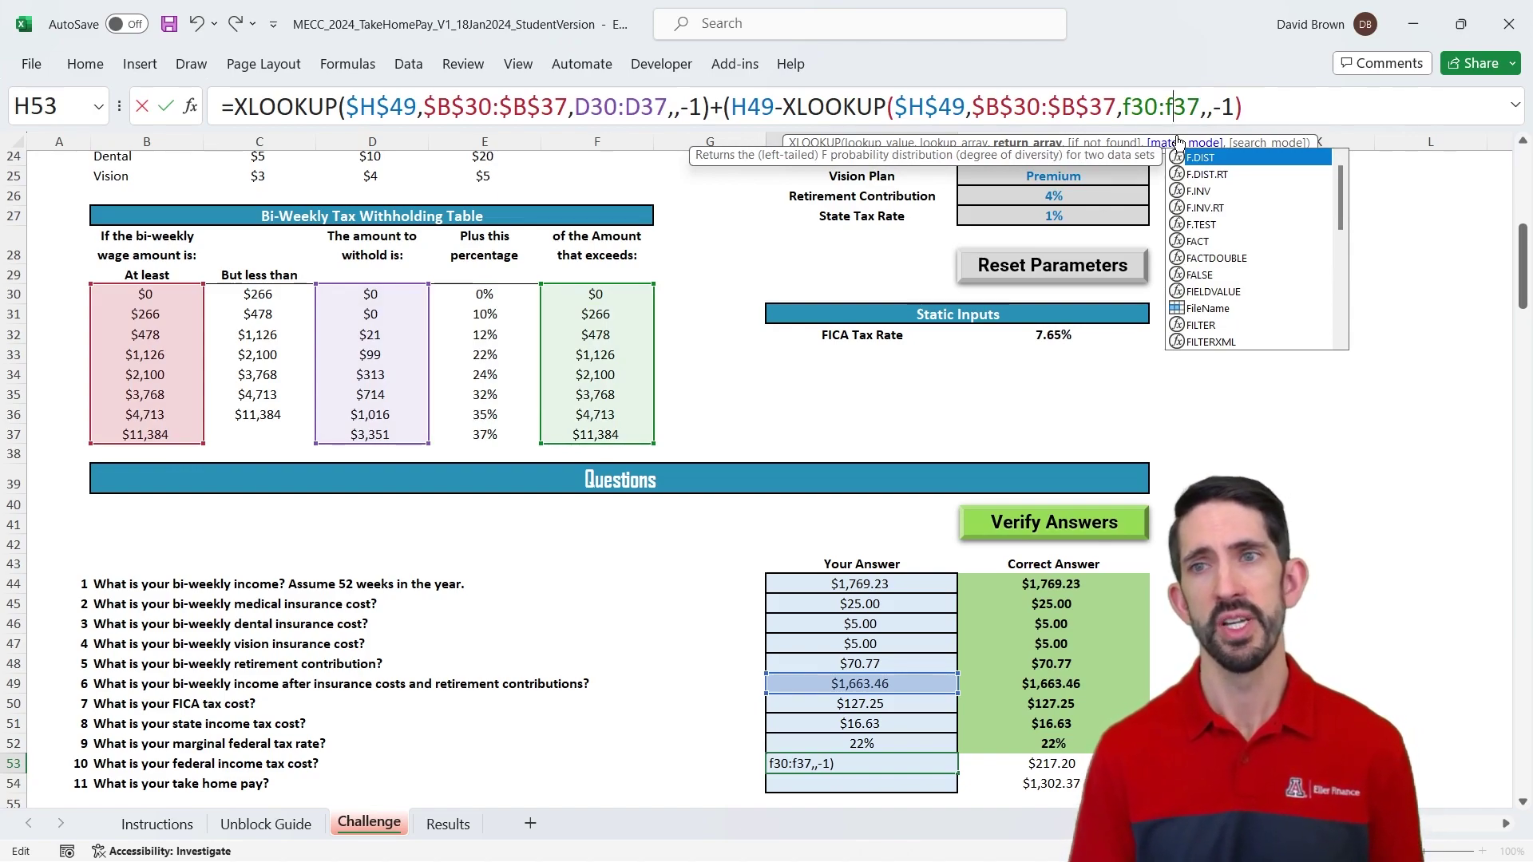
type(")")
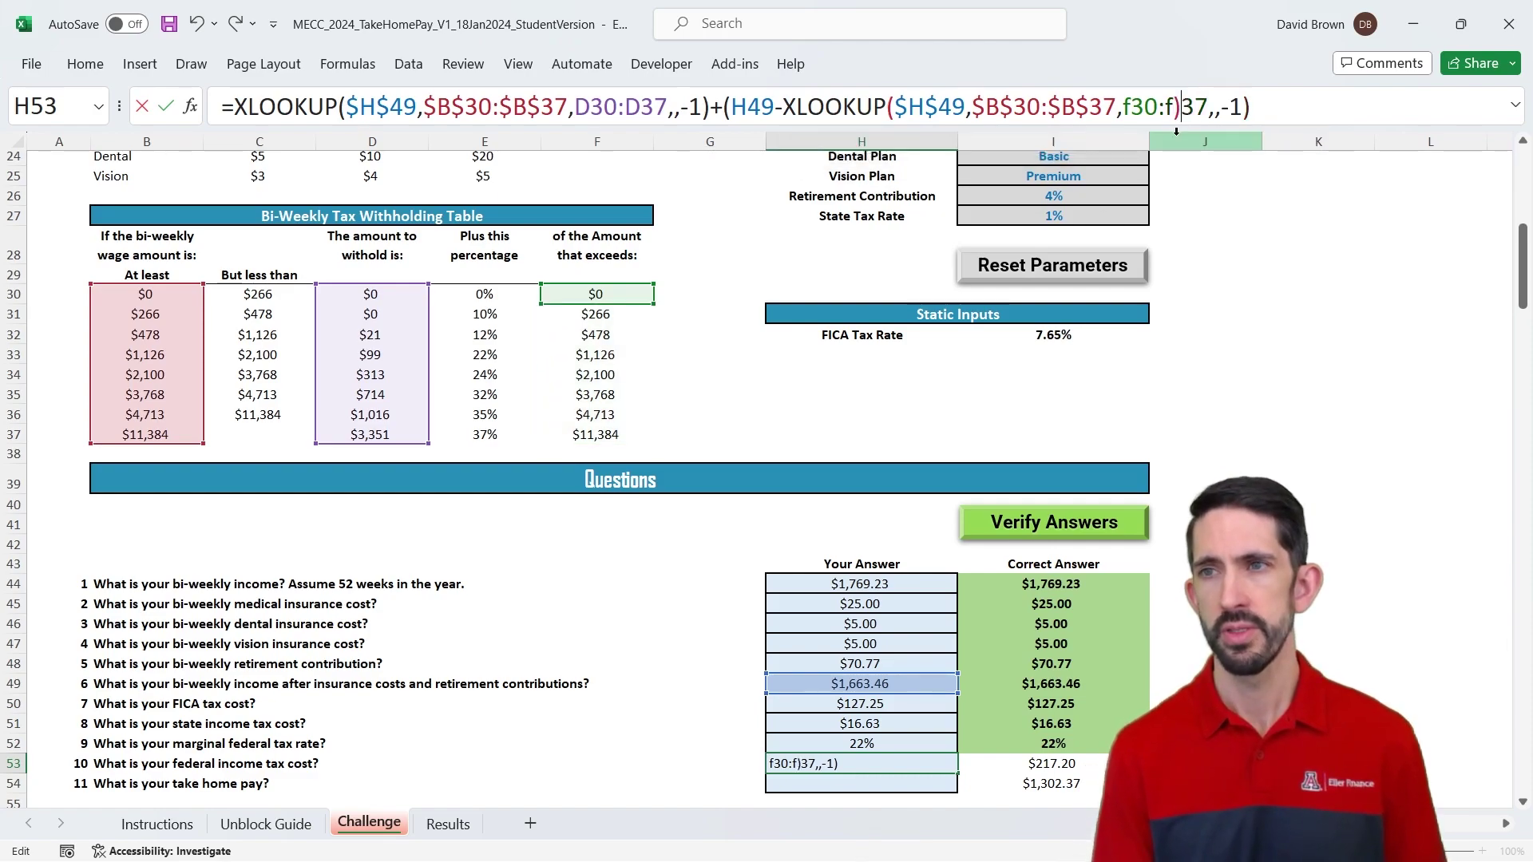
key("BackSpace")
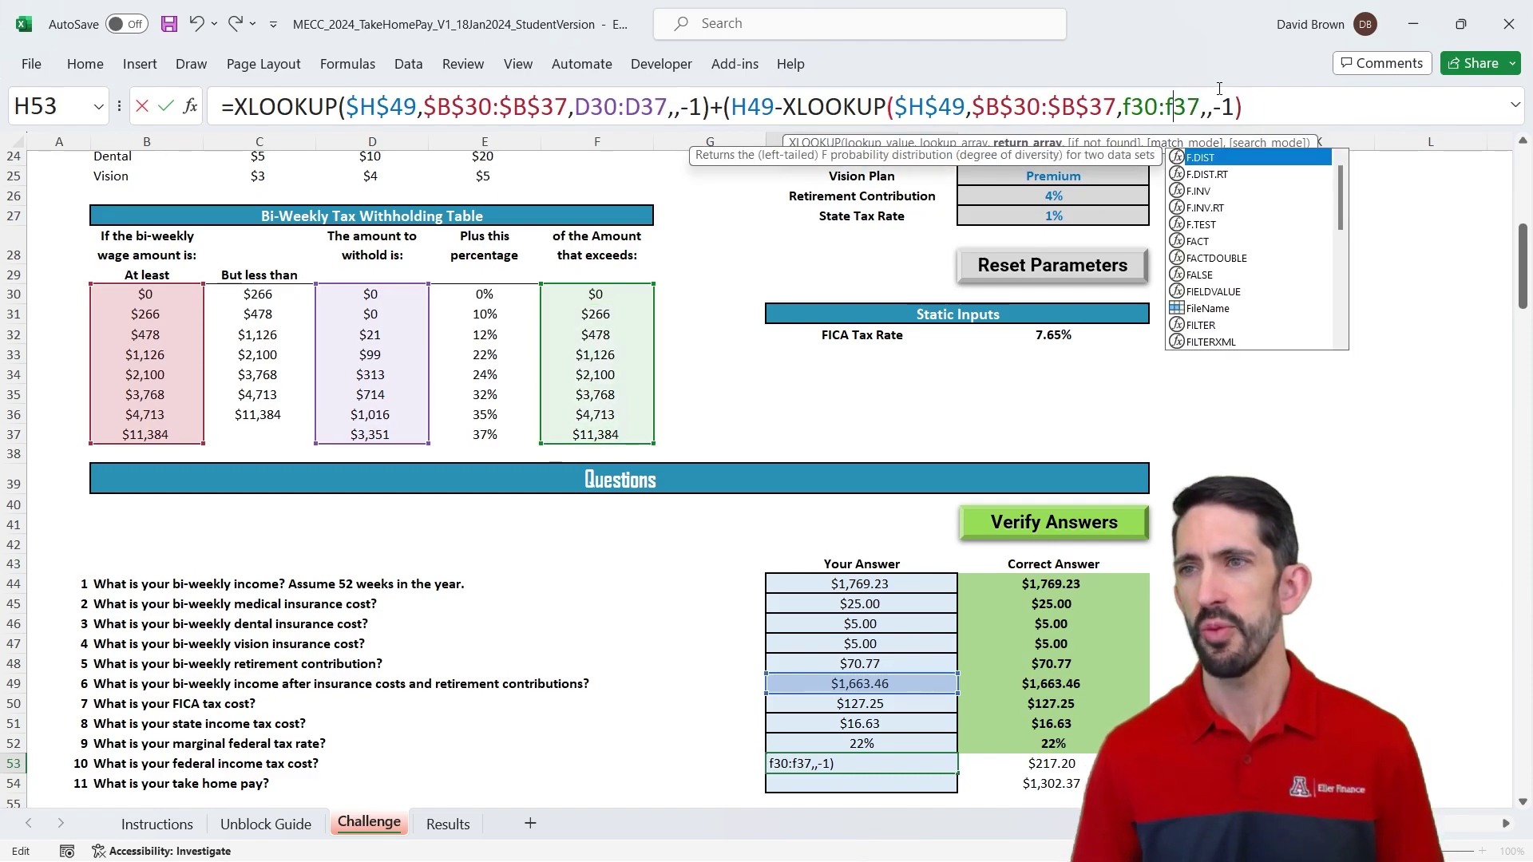
Multiply that excess by the H52 rate so H53 returns $217.20
left_click(1269, 112)
type(")*")
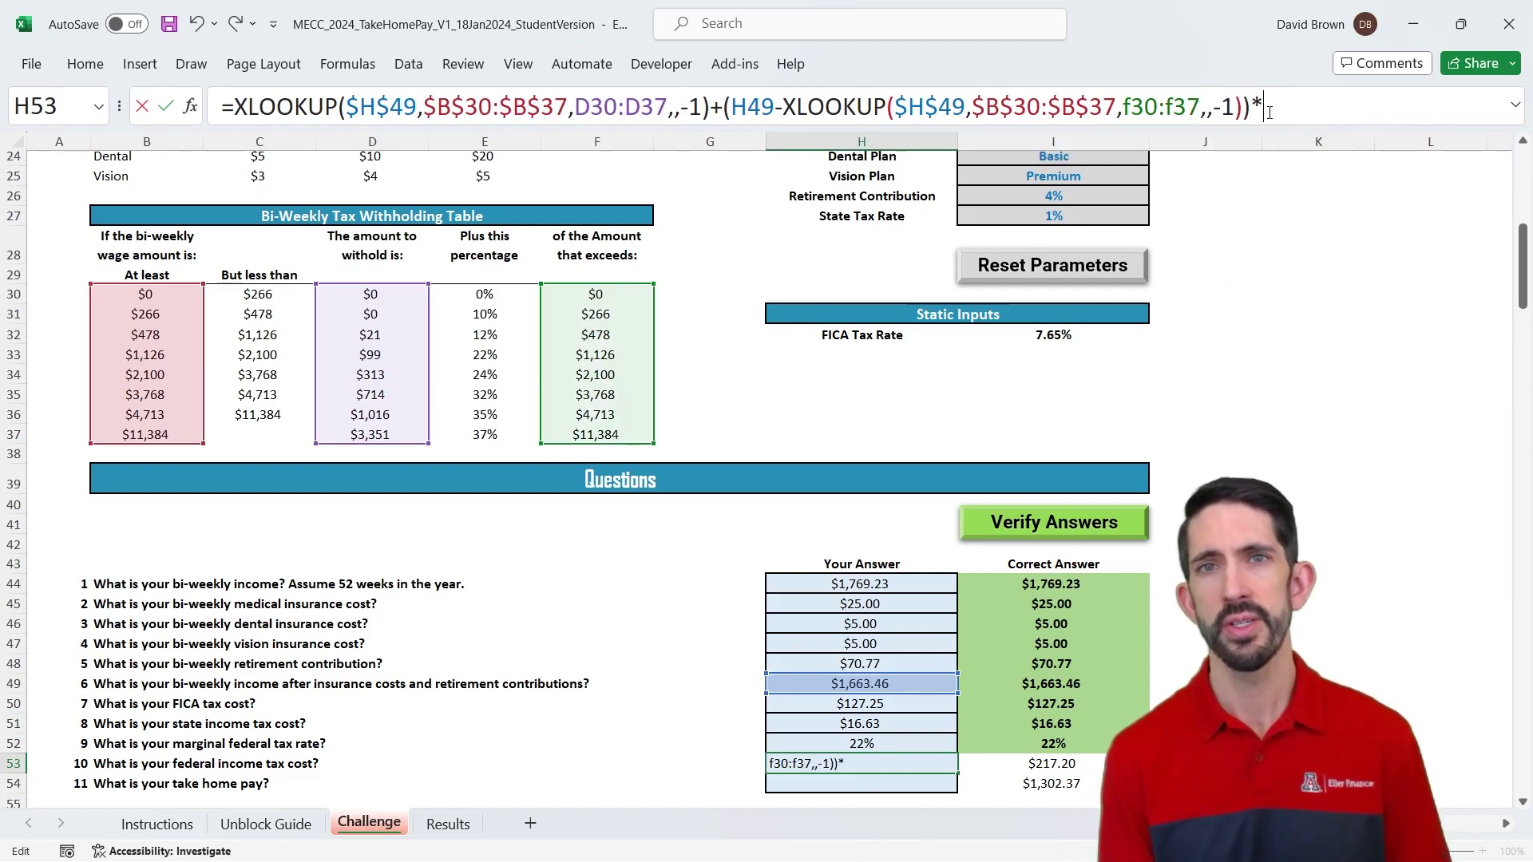
left_click(862, 746)
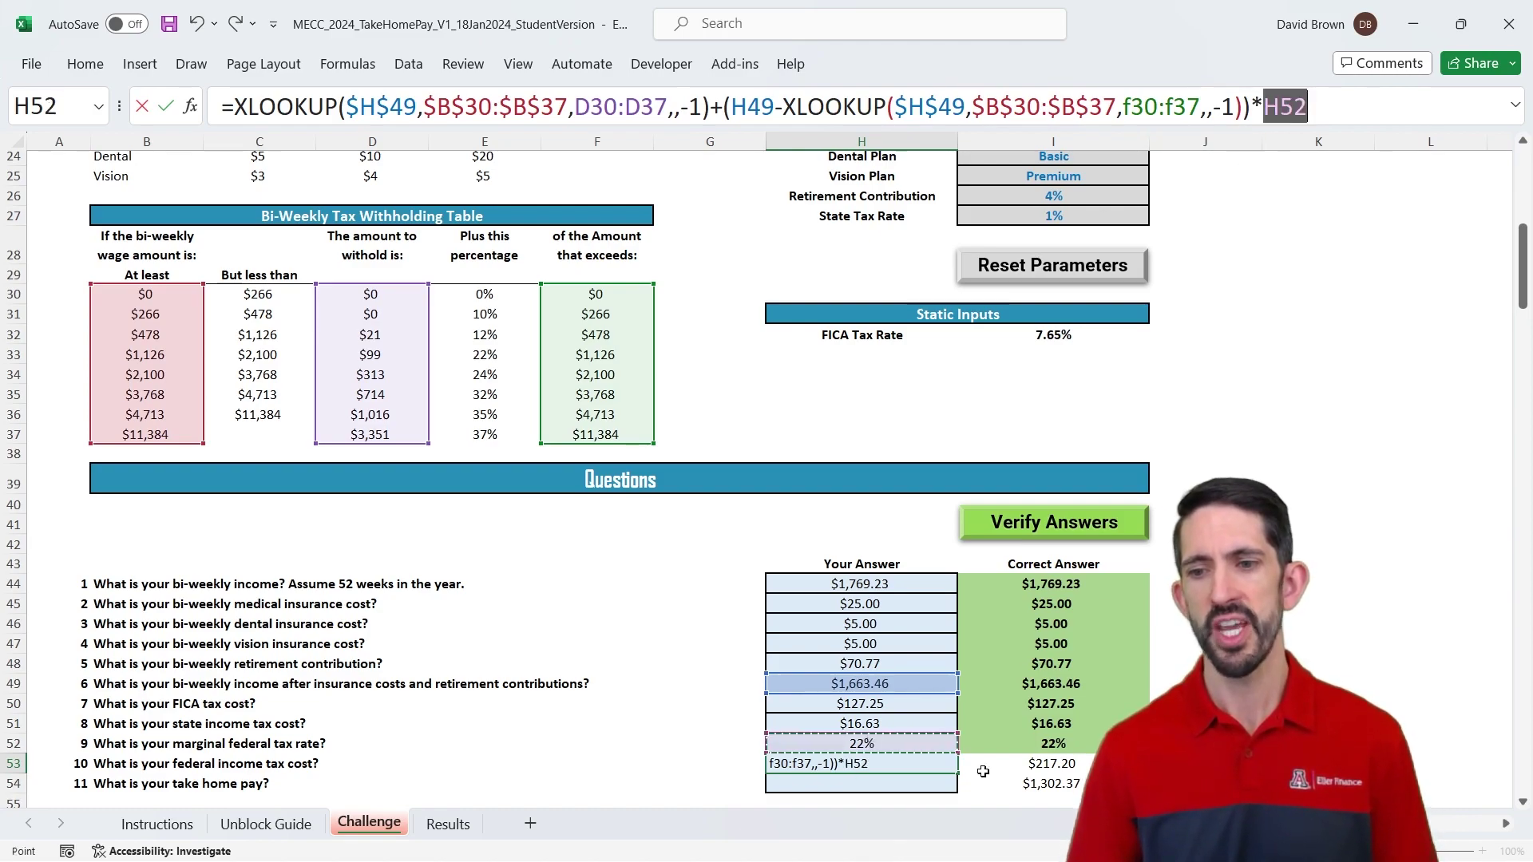
key("ctrl+Return")
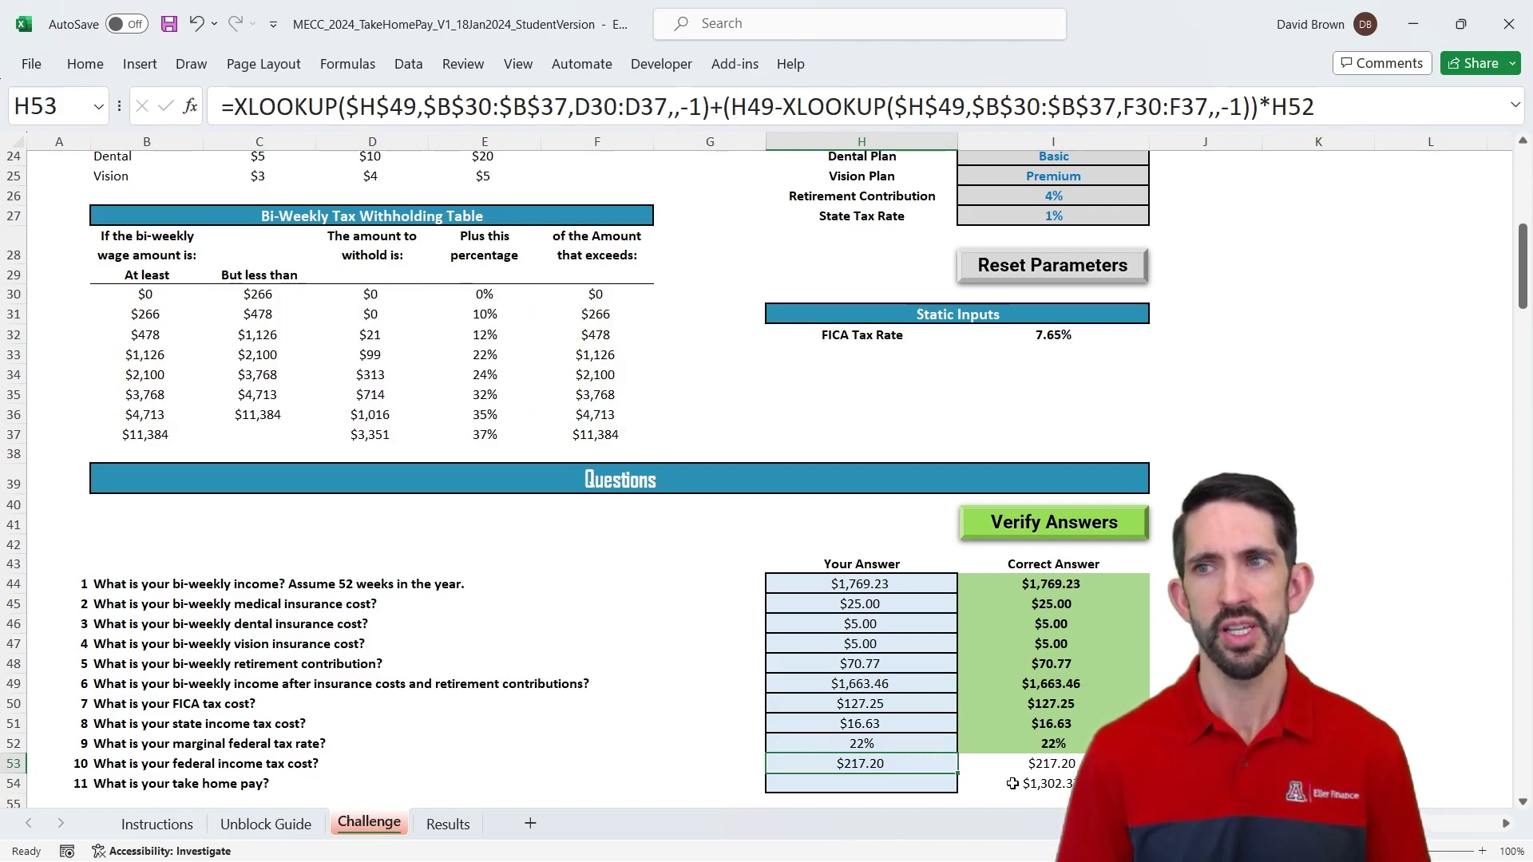
key("Down")
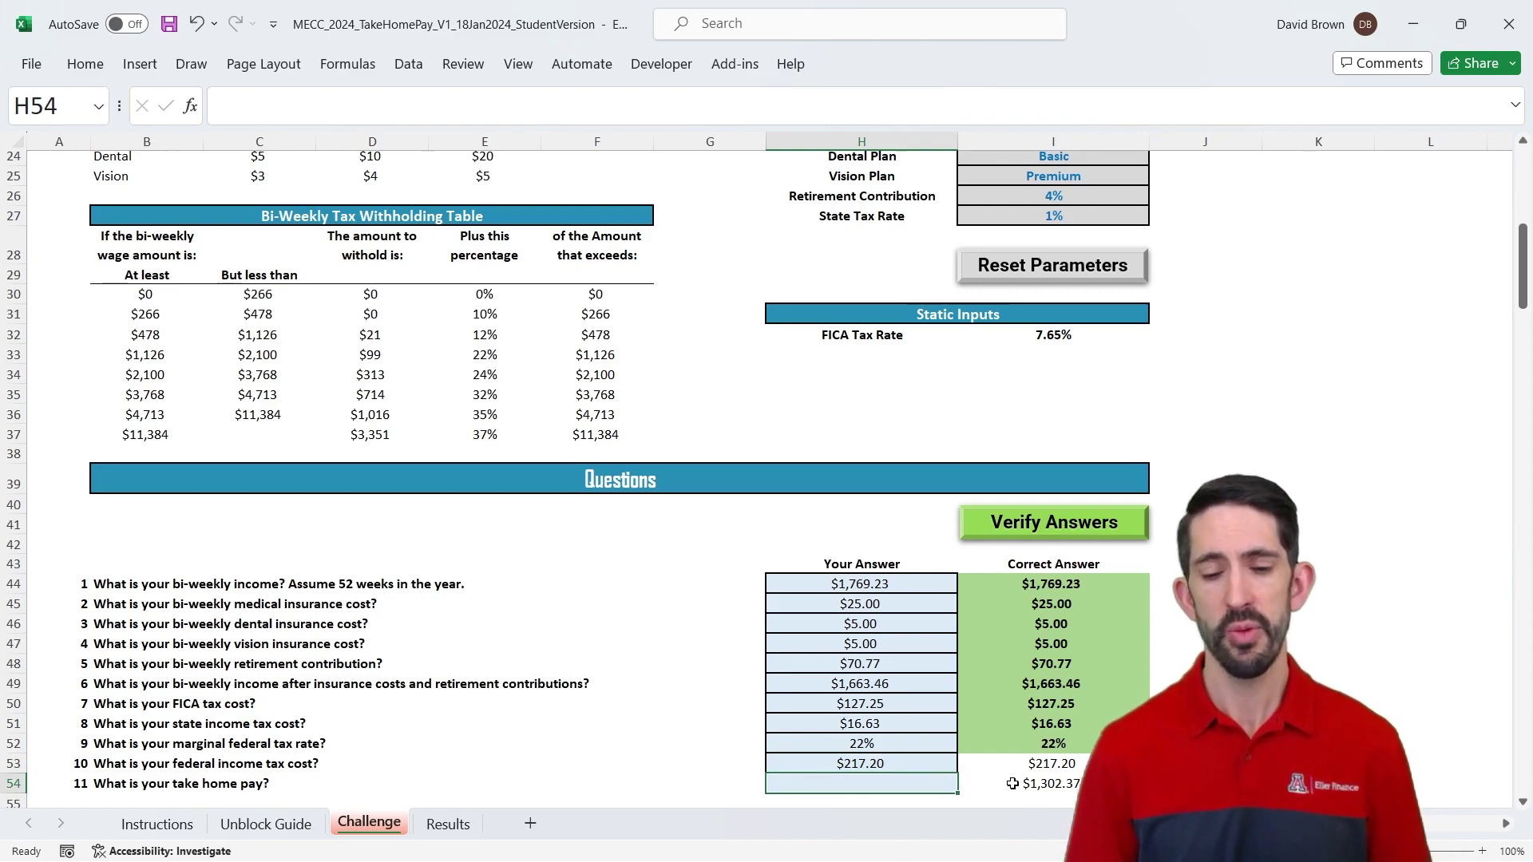
Enter =H49-H50-H51-H53 in H54 for $1,302.37, verify answers, and view Results at 100%
type("=")
key("Up")
key("Up")
key("Up")
key("Up")
key("Up")
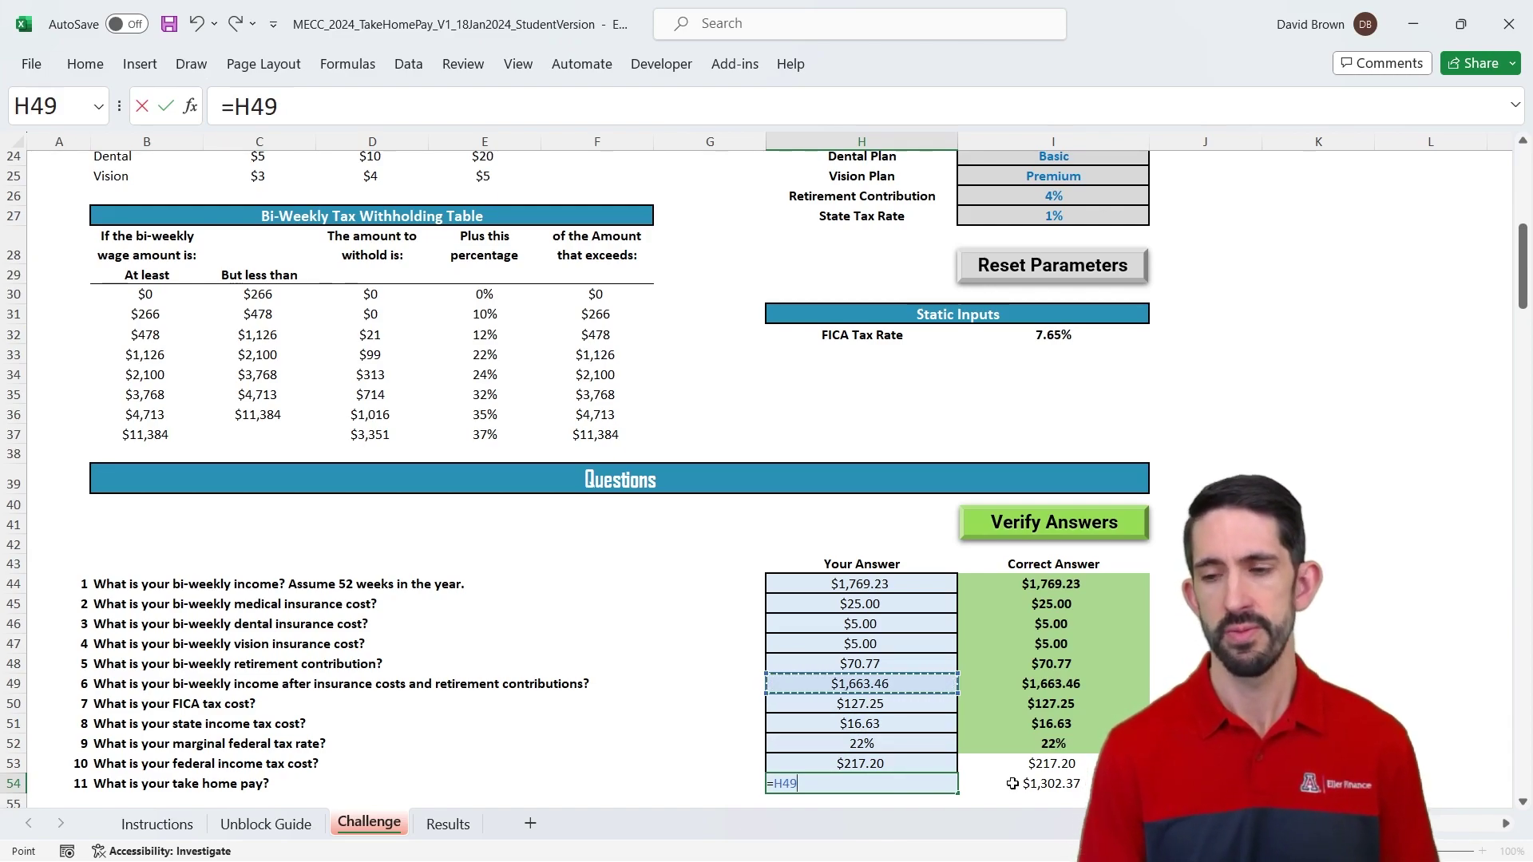
type("-")
key("Up")
key("Up")
key("Up")
key("Up")
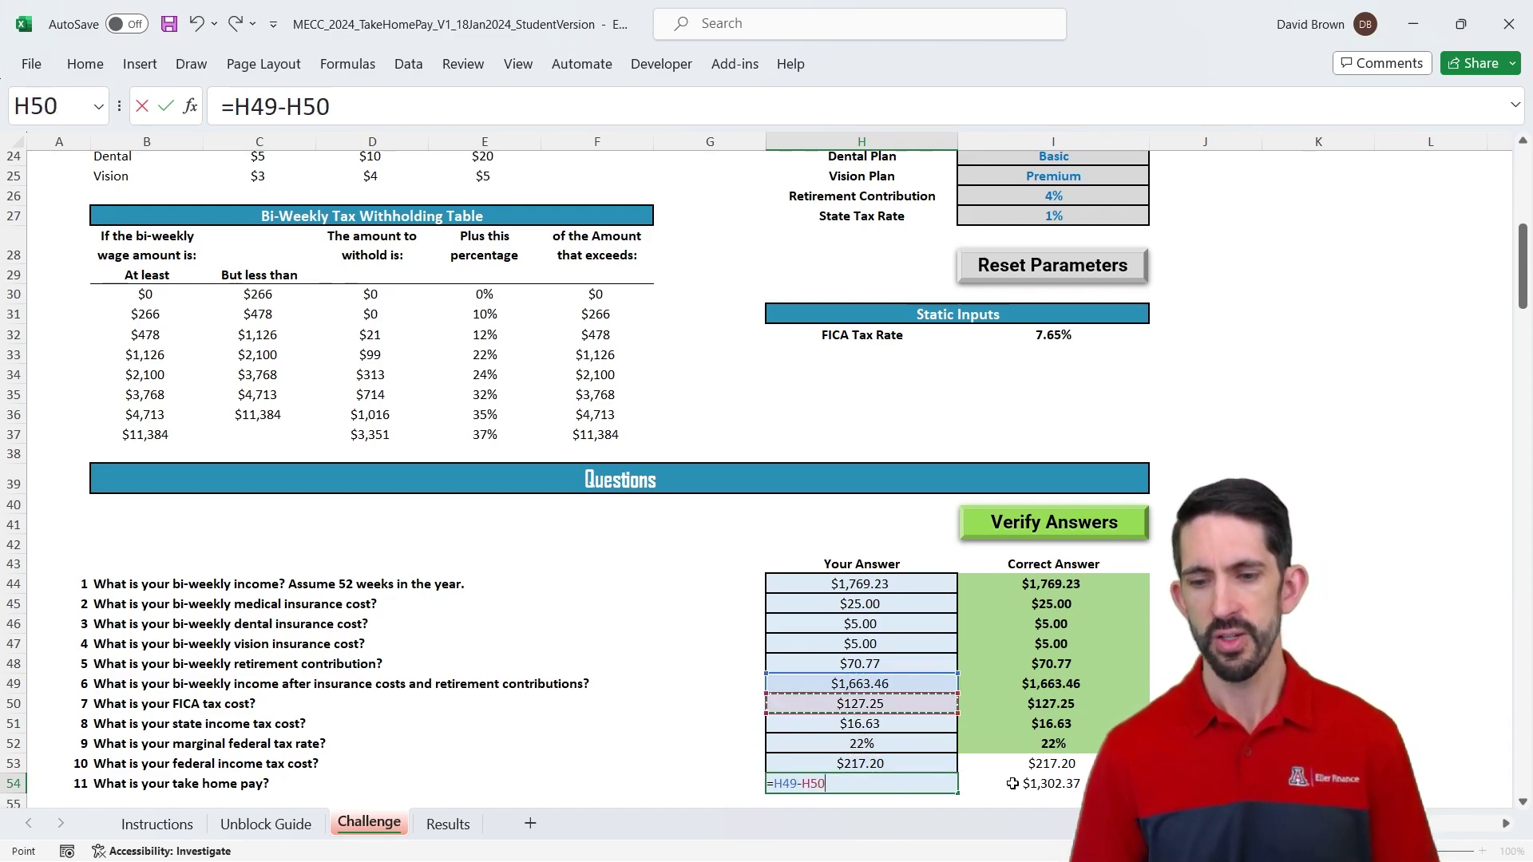
type("-")
key("Up")
key("Up")
key("Up")
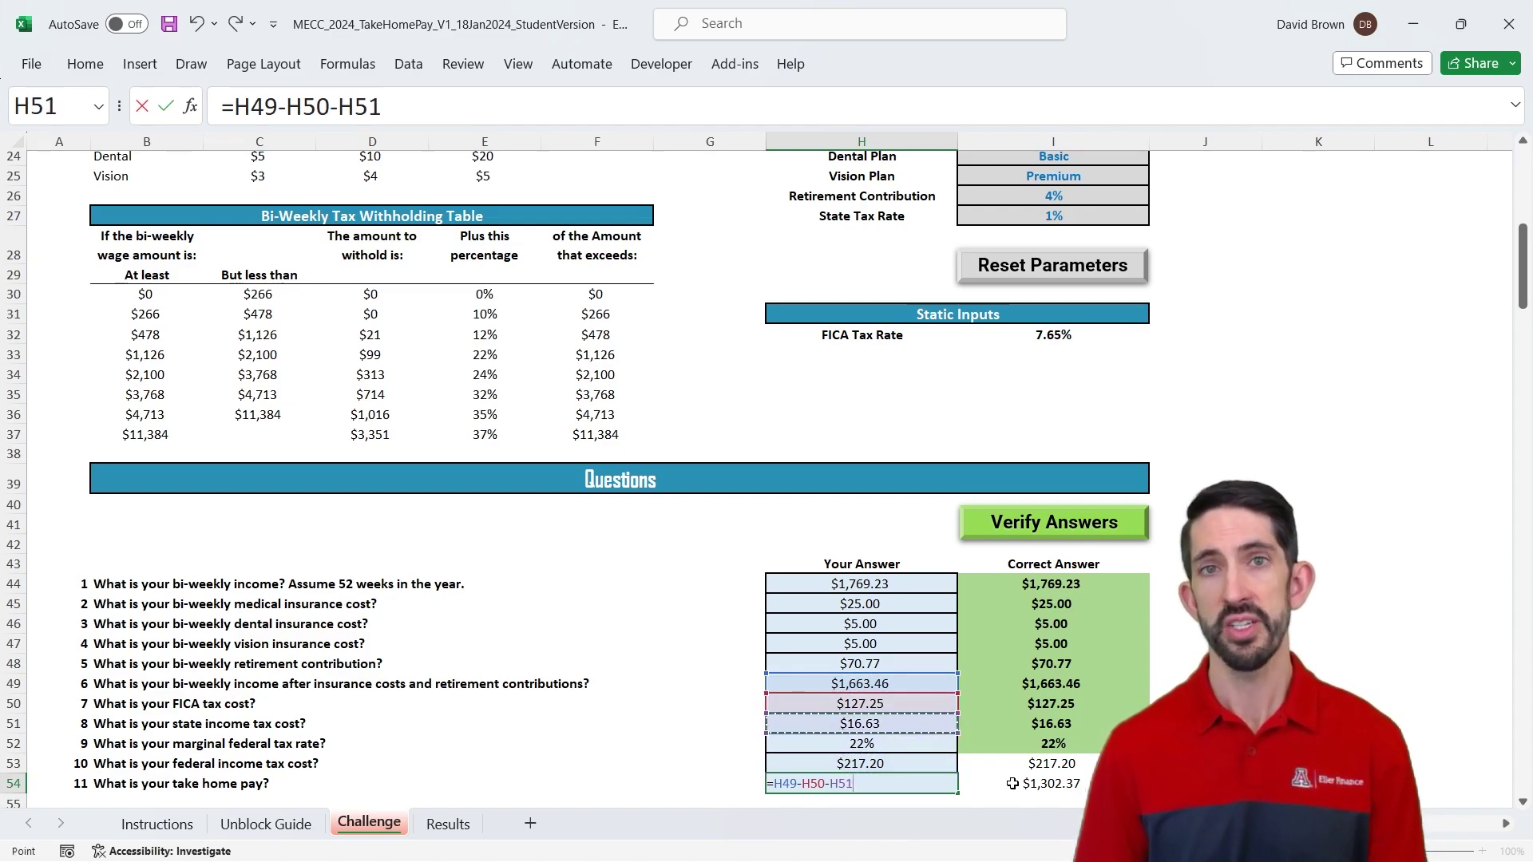
type("-")
key("Up")
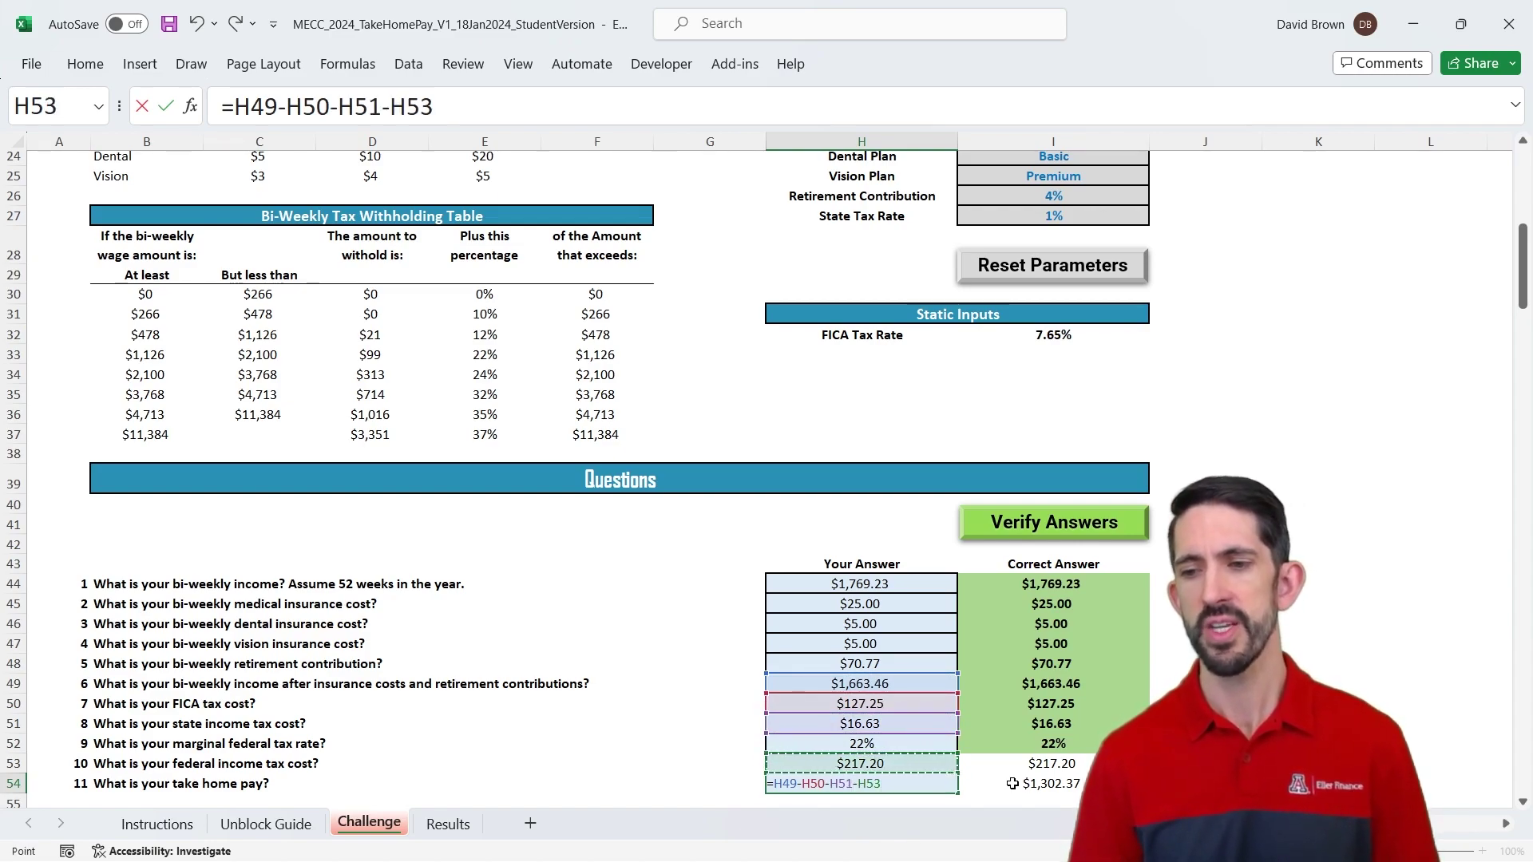
key("Return")
key("Up")
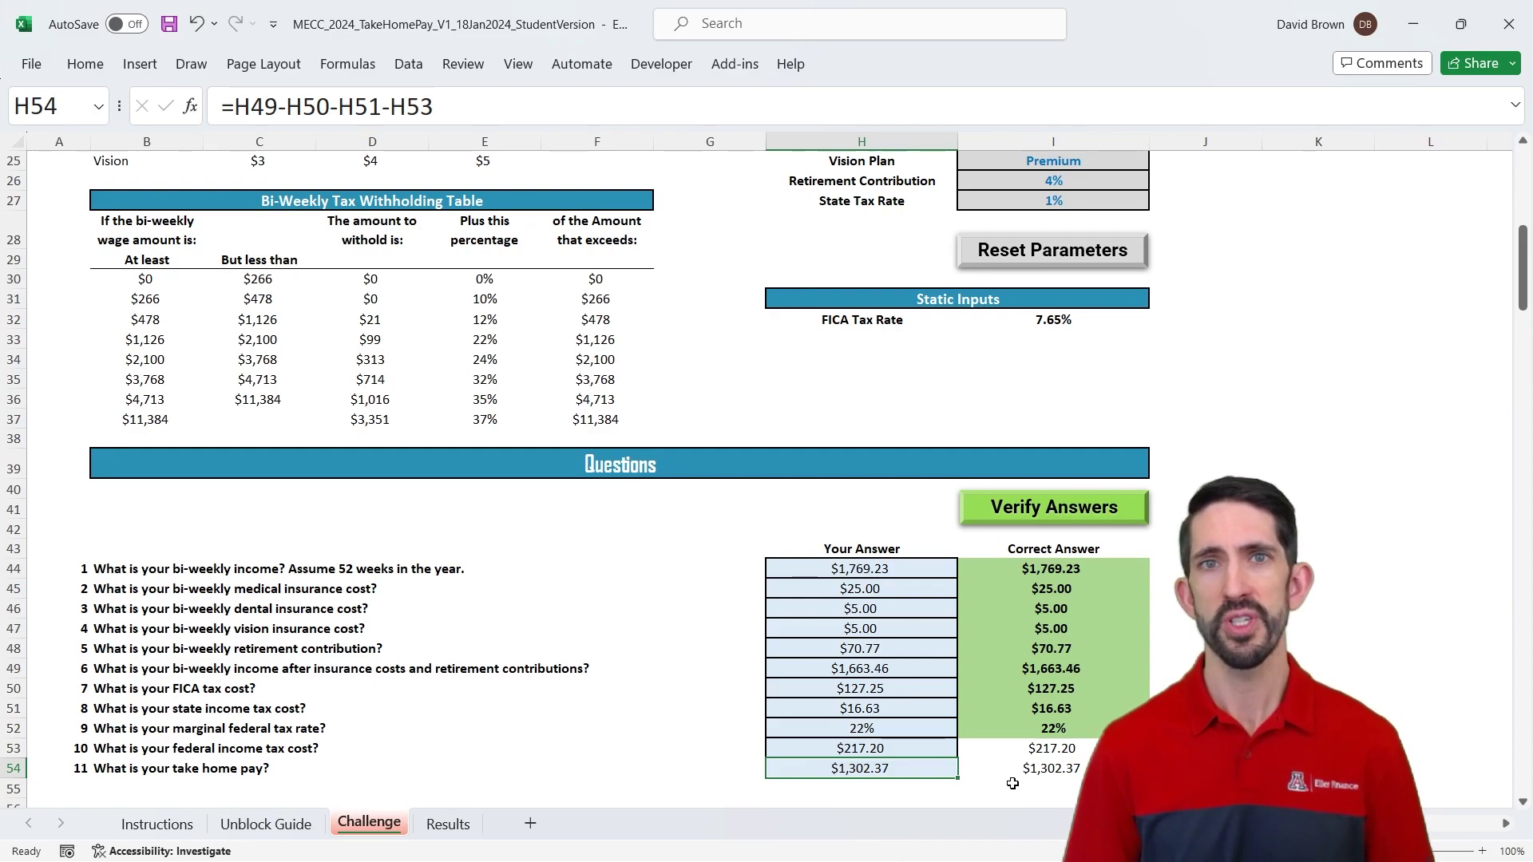
left_click(1048, 516)
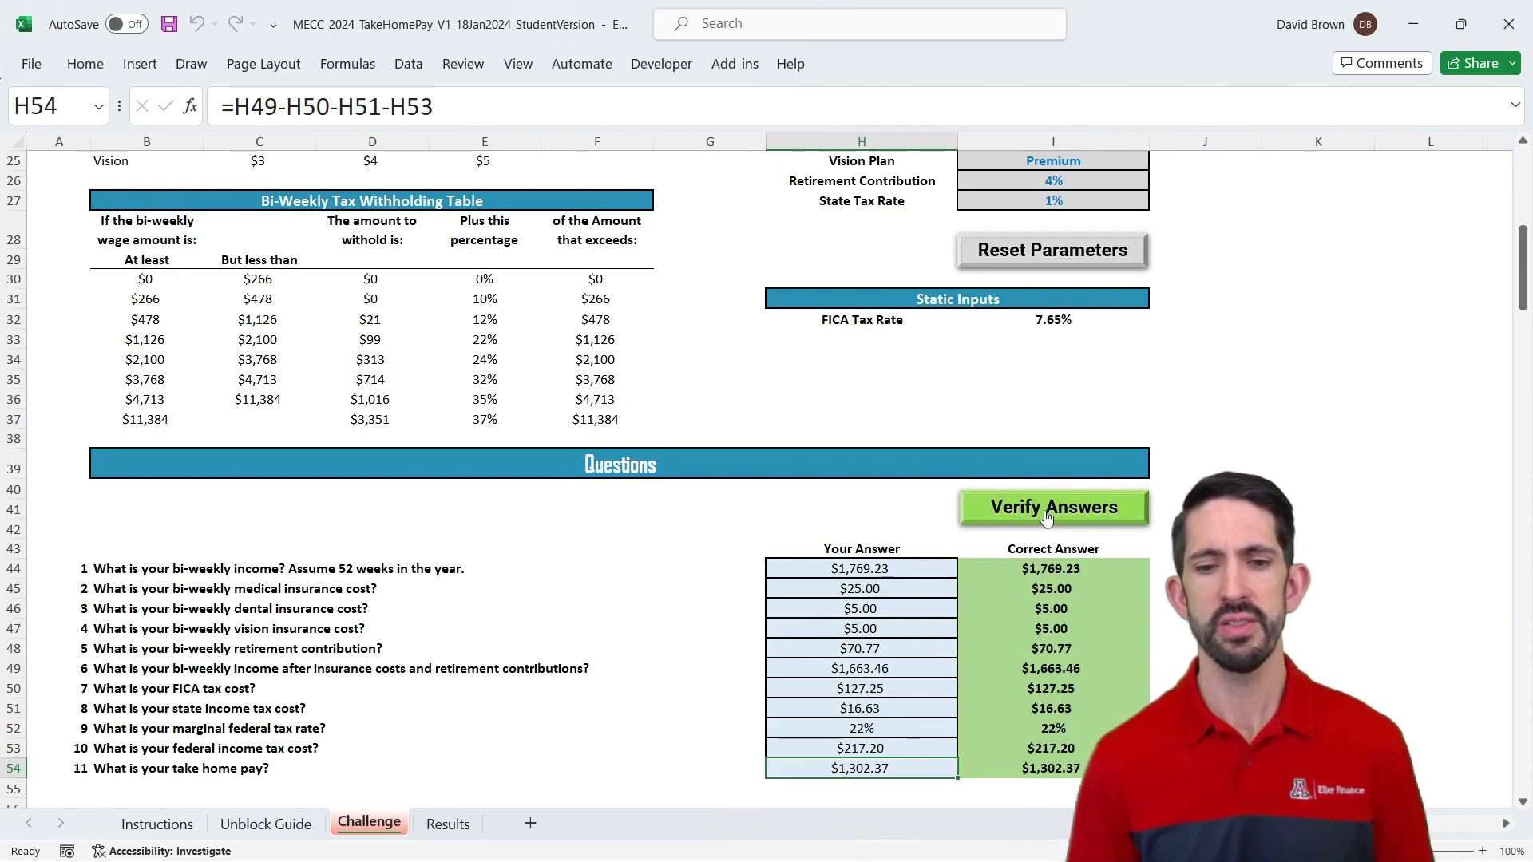
left_click(1044, 511)
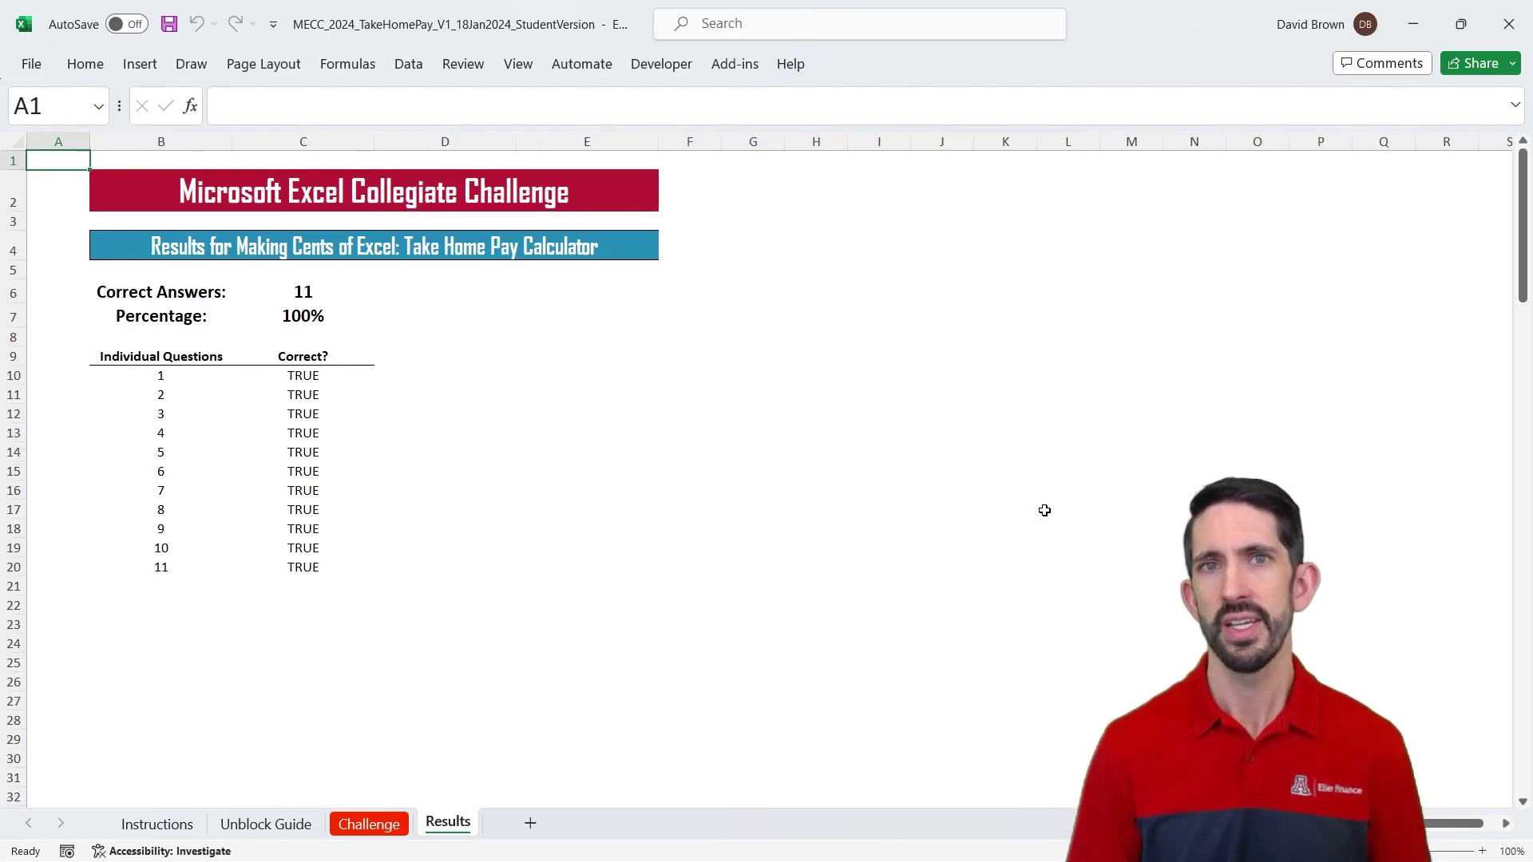
Switch back to the Challenge sheet and scroll down to the Questions table
key("ctrl+Page_Up")
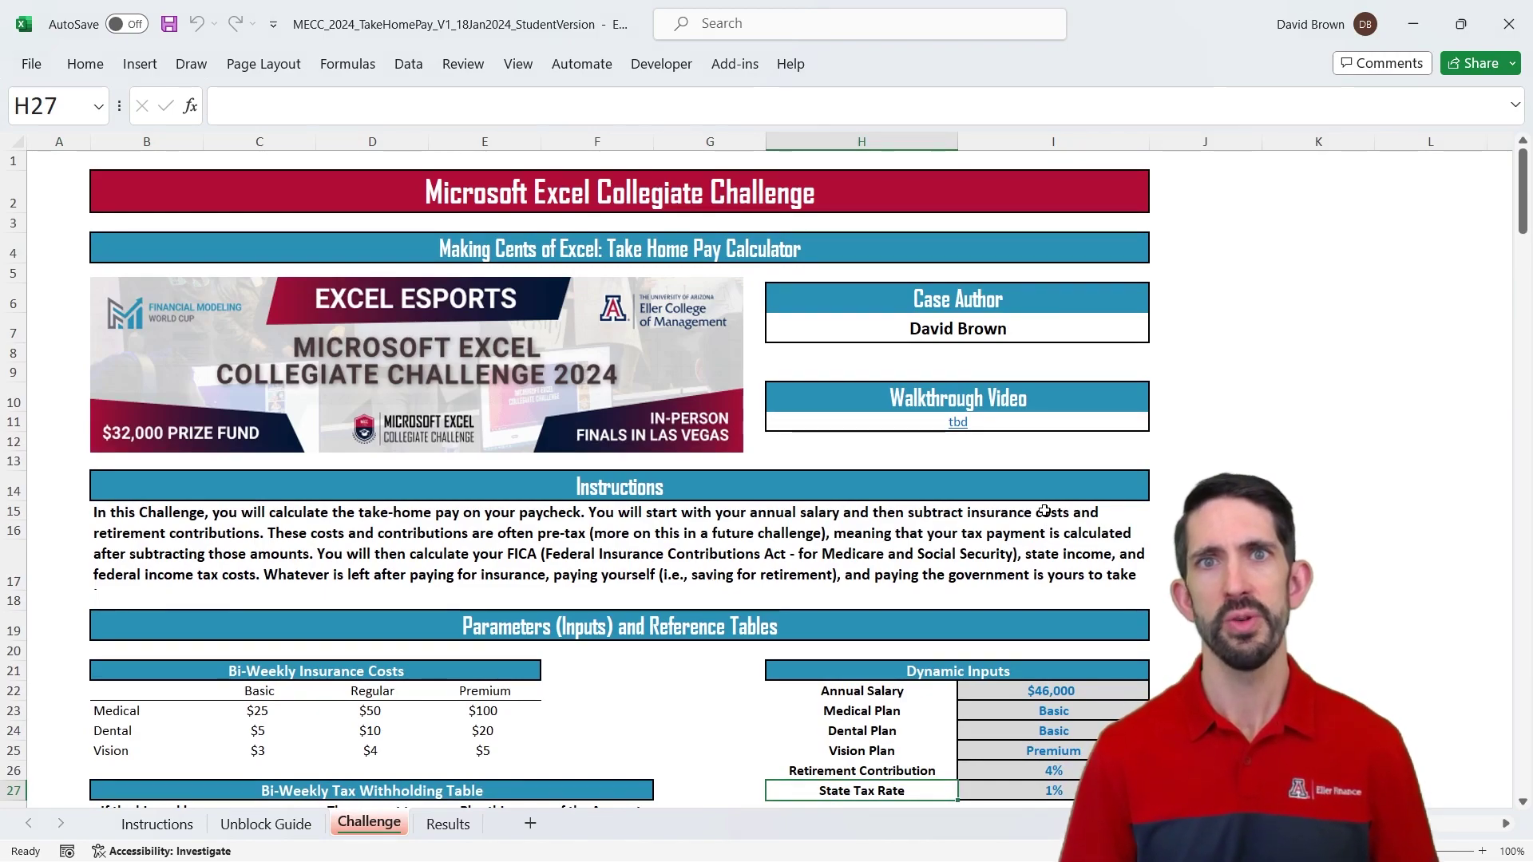
scroll(1044, 511, "down", 5)
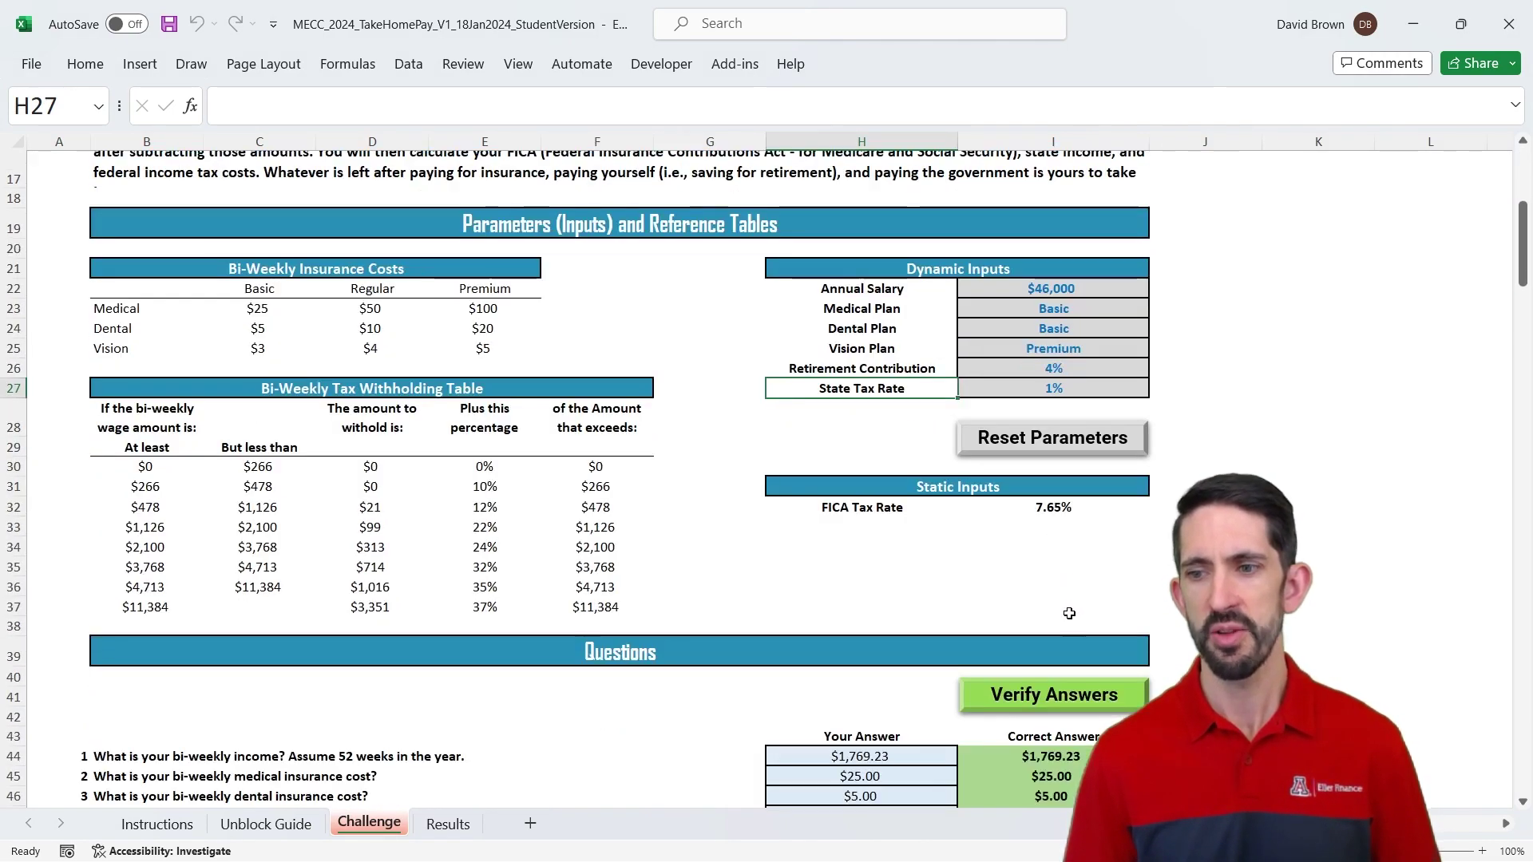
scroll(1068, 613, "down", 3)
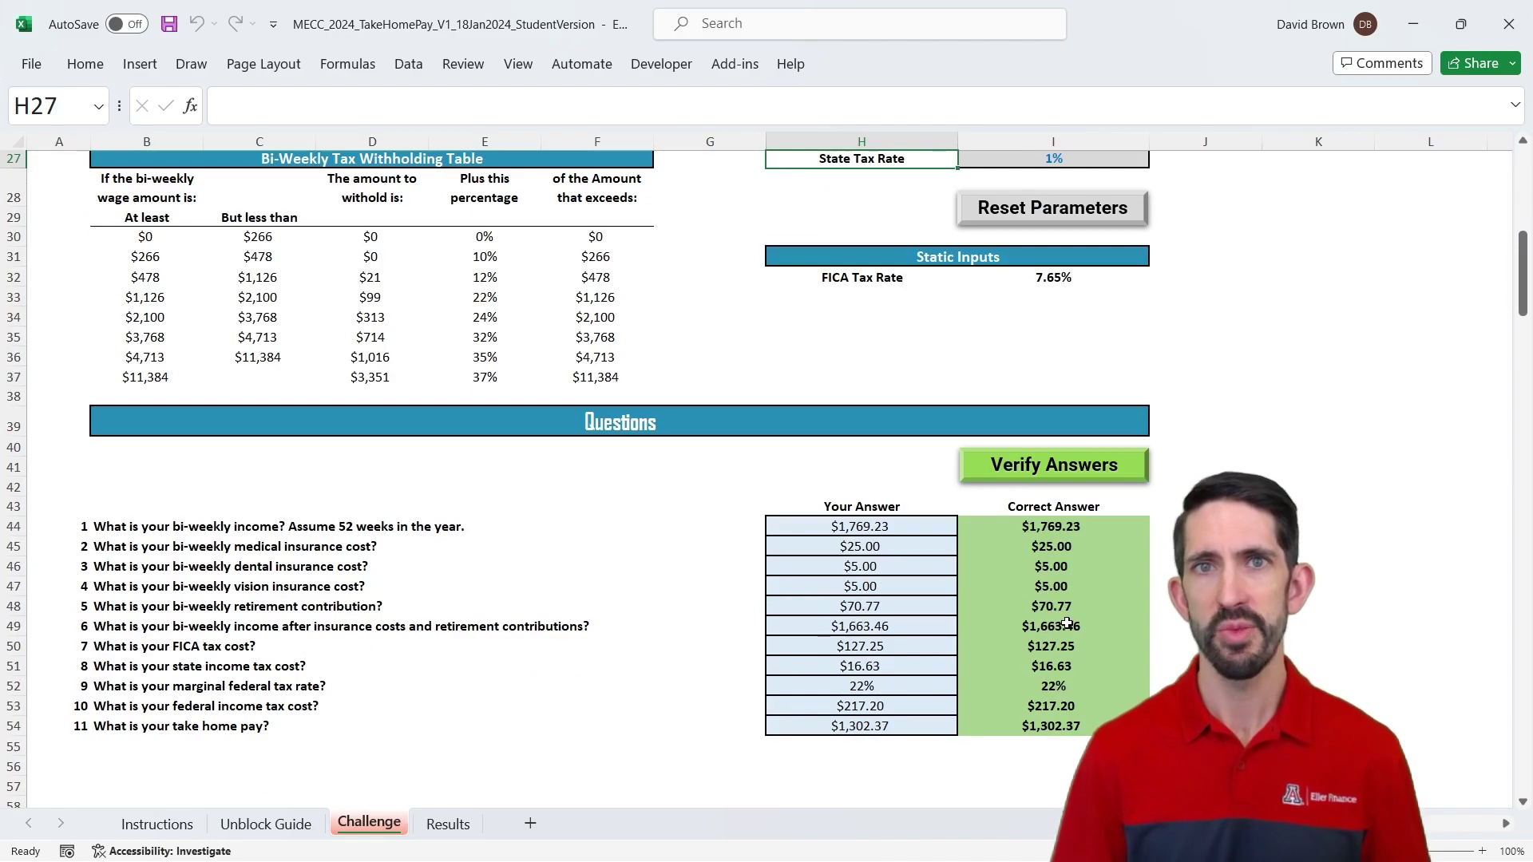